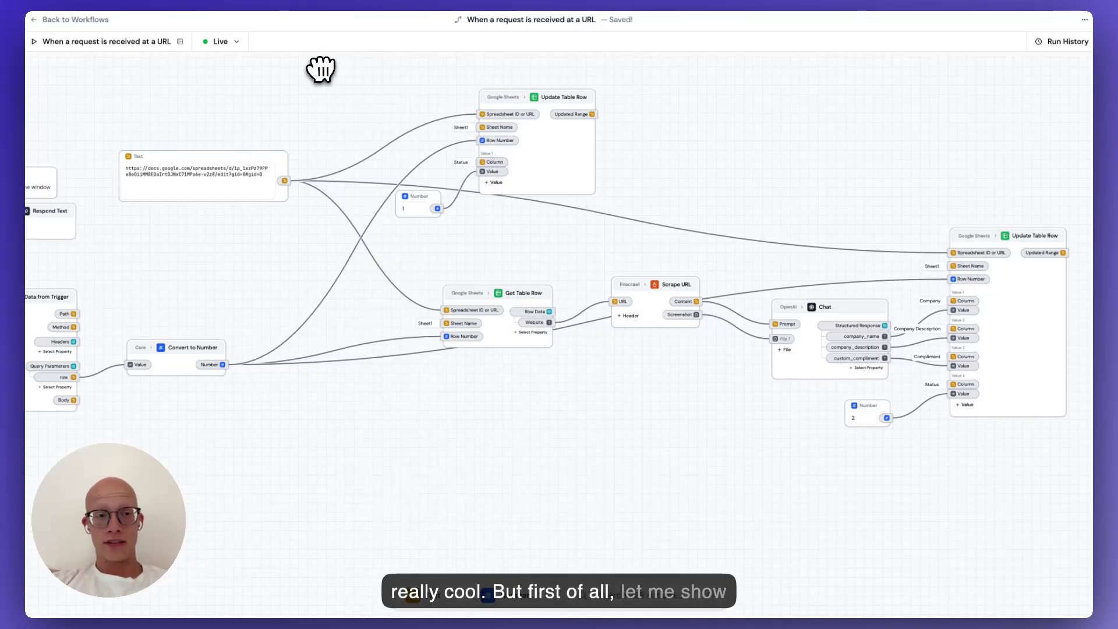
In the Mock Leads sheet, run the Enrich link for the first lead.
{"action": "left_click", "coordinate": [298, 1]}
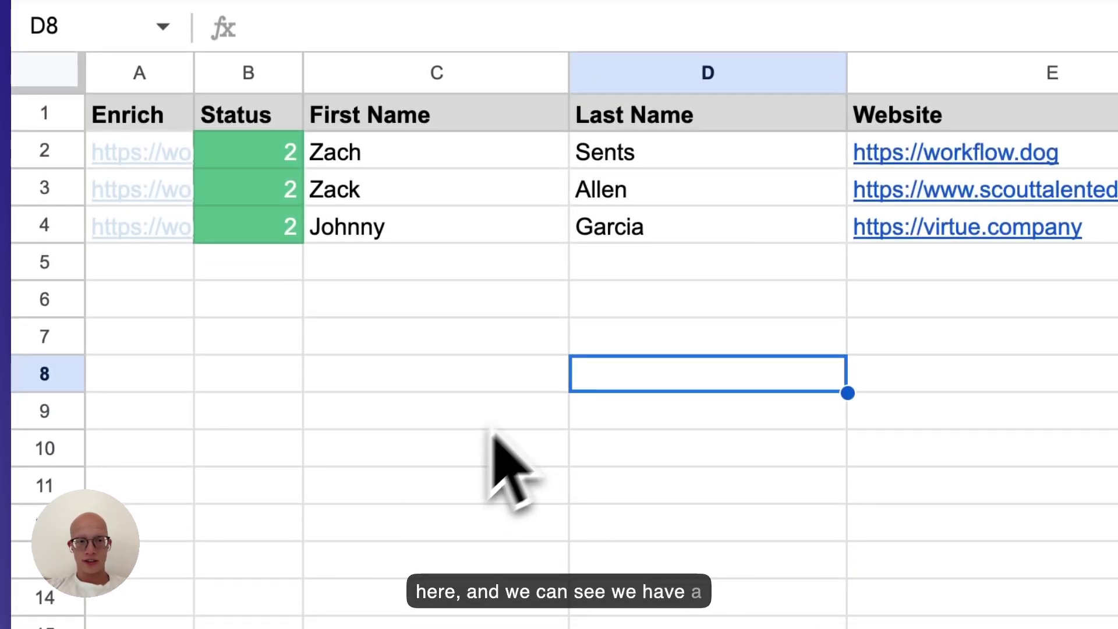
{"action": "left_click_drag", "start_coordinate": [449, 163], "coordinate": [1036, 230]}
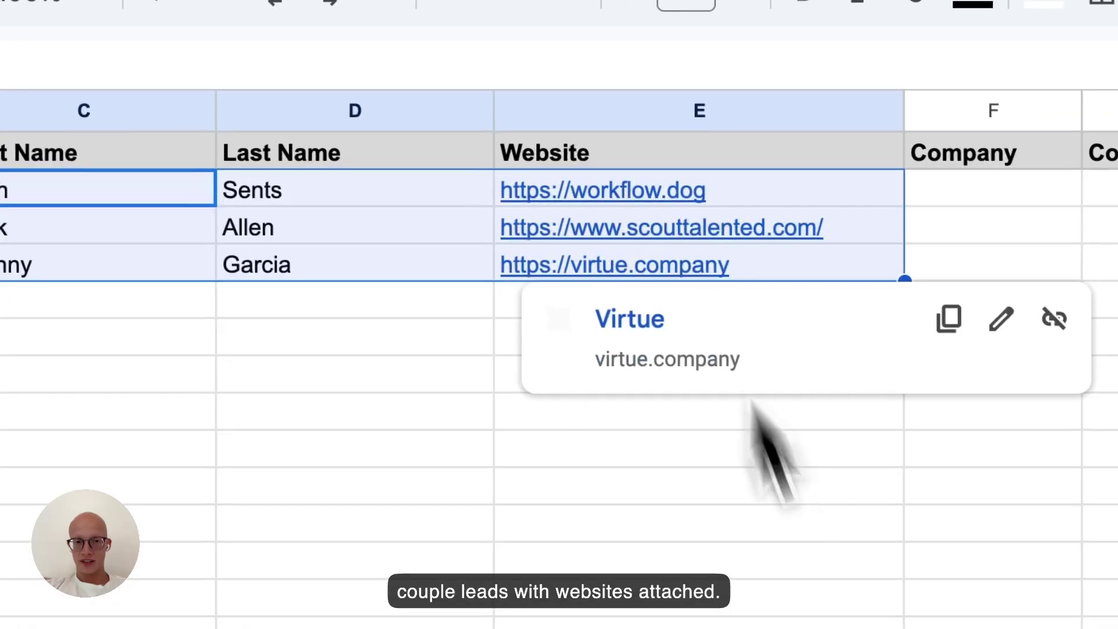
{"action": "left_click", "coordinate": [771, 451]}
{"action": "left_click", "coordinate": [125, 208]}
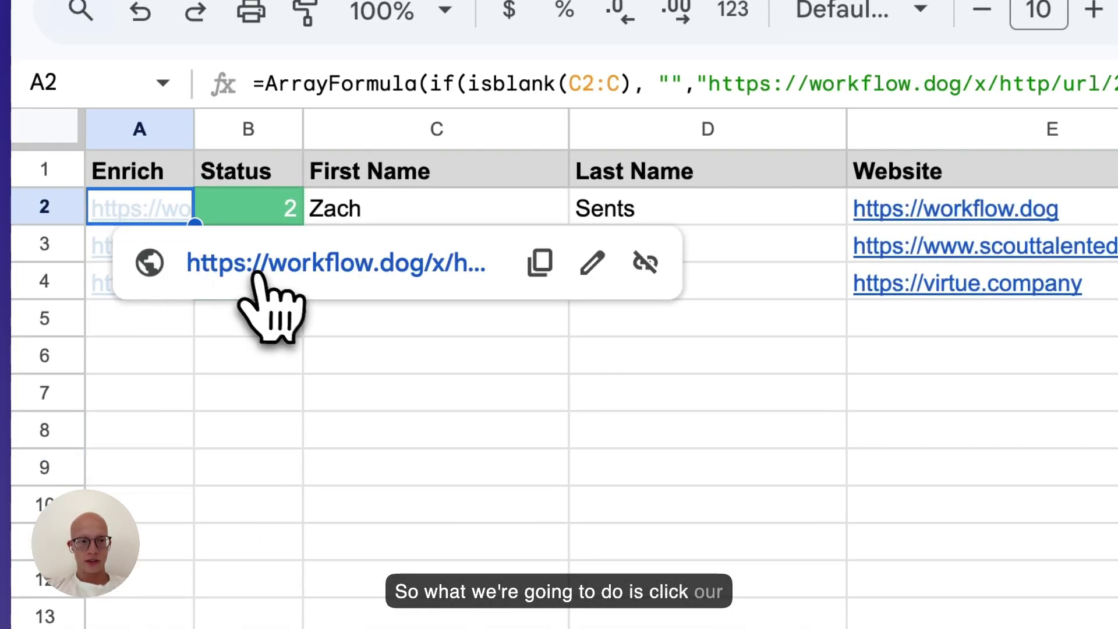
{"action": "left_click", "coordinate": [256, 271]}
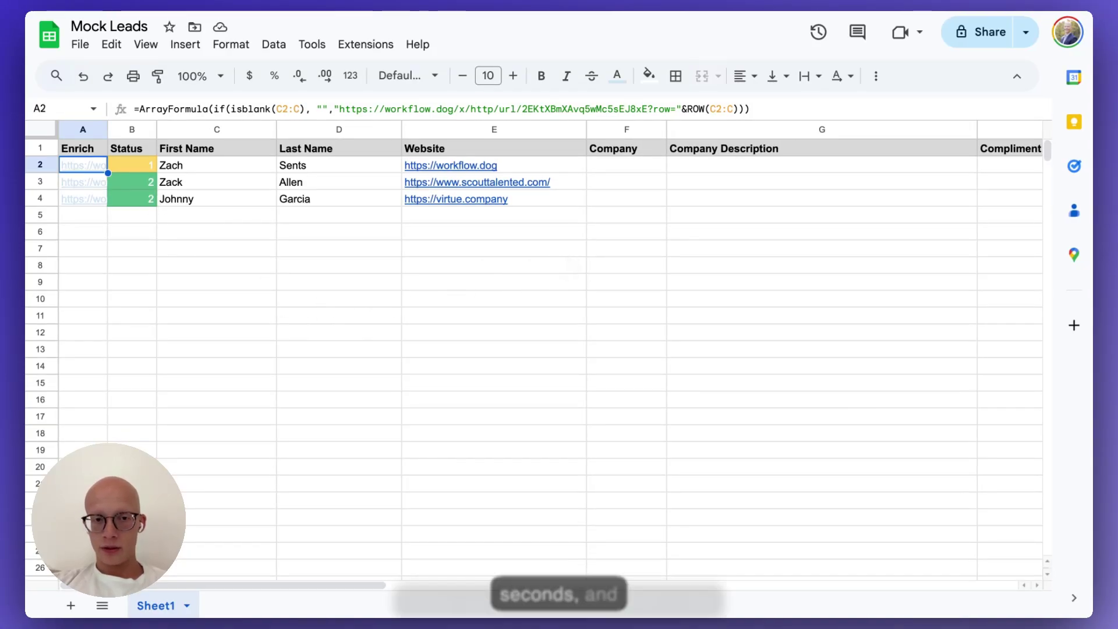
Review the first lead's new Company, Company Description and Compliment values.
{"action": "left_click", "coordinate": [600, 243]}
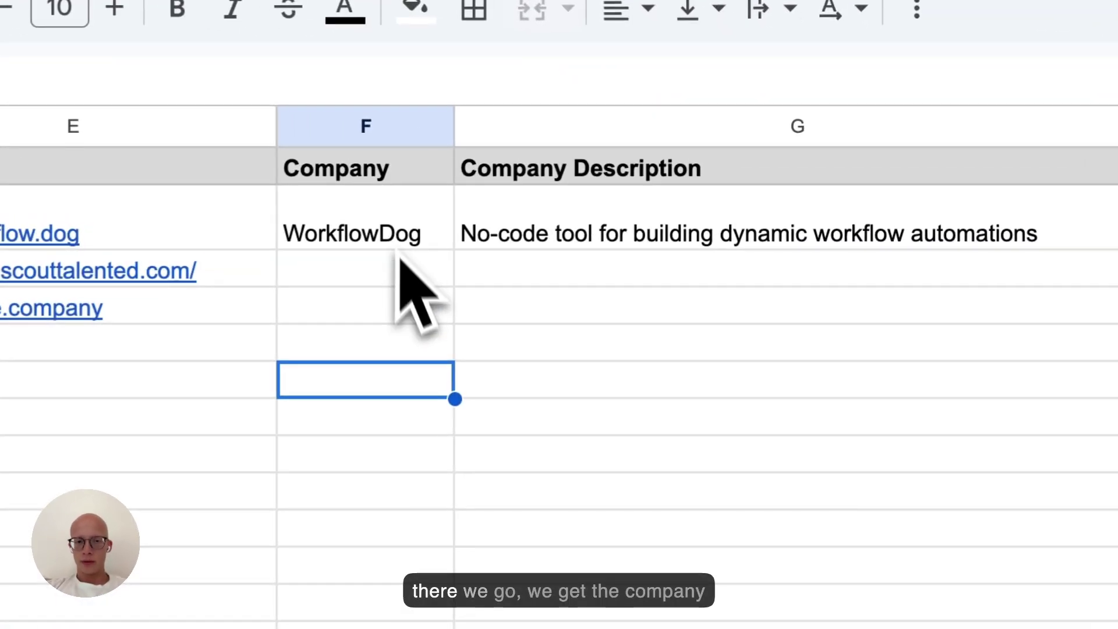
{"action": "left_click", "coordinate": [649, 170]}
{"action": "scroll", "coordinate": [495, 262], "scroll_direction": "right", "scroll_amount": 5}
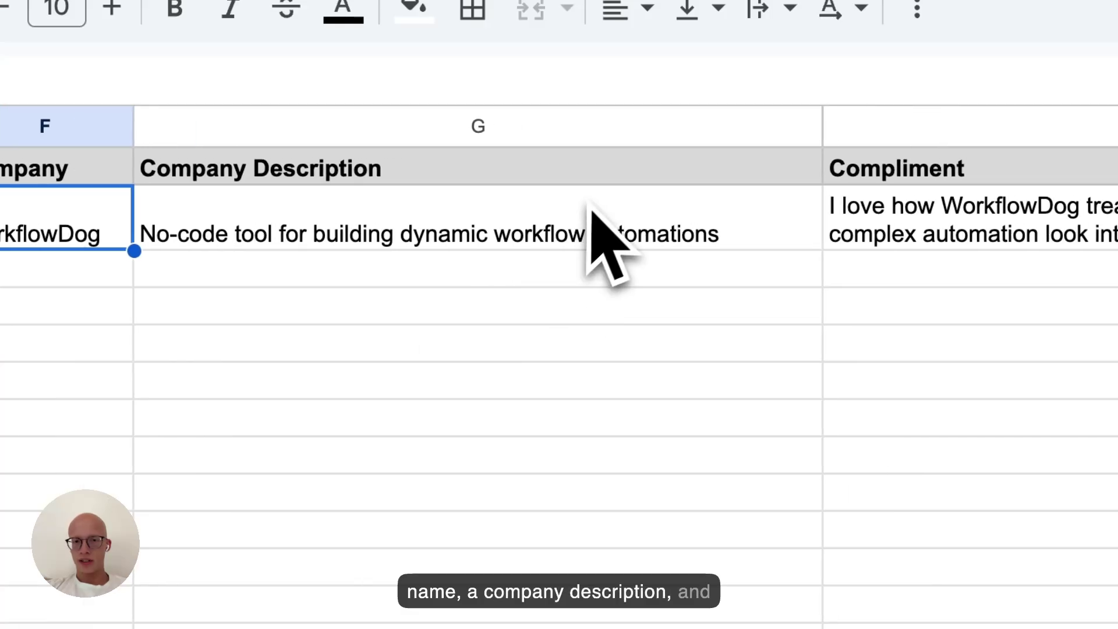
{"action": "left_click", "coordinate": [669, 224]}
{"action": "scroll", "coordinate": [699, 230], "scroll_direction": "right", "scroll_amount": 6}
{"action": "scroll", "coordinate": [752, 225], "scroll_direction": "right", "scroll_amount": 3}
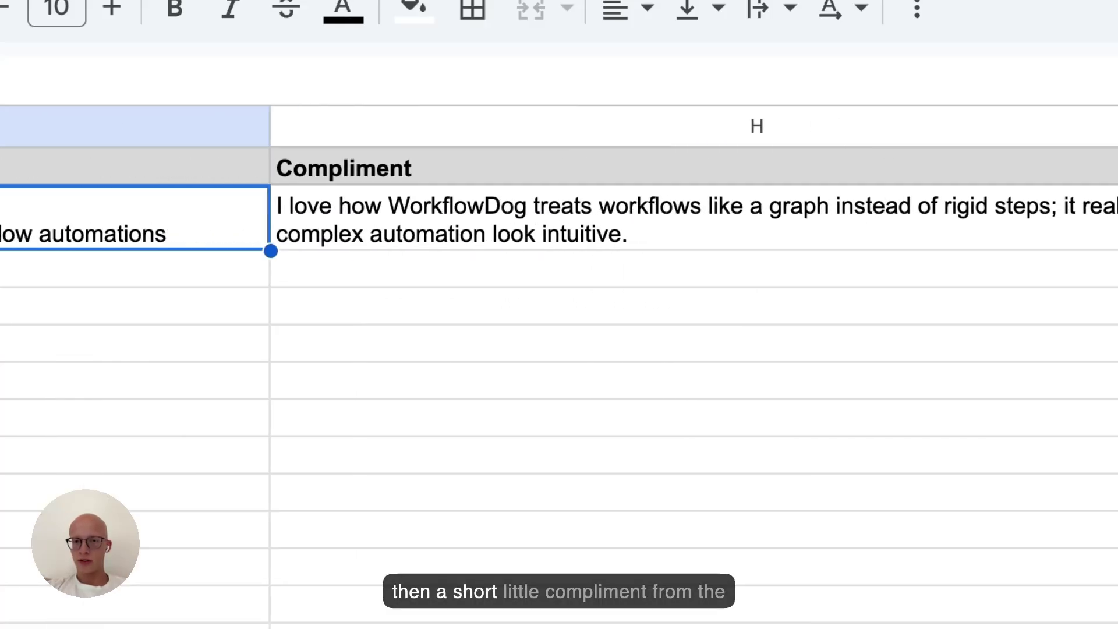
{"action": "left_click", "coordinate": [629, 231]}
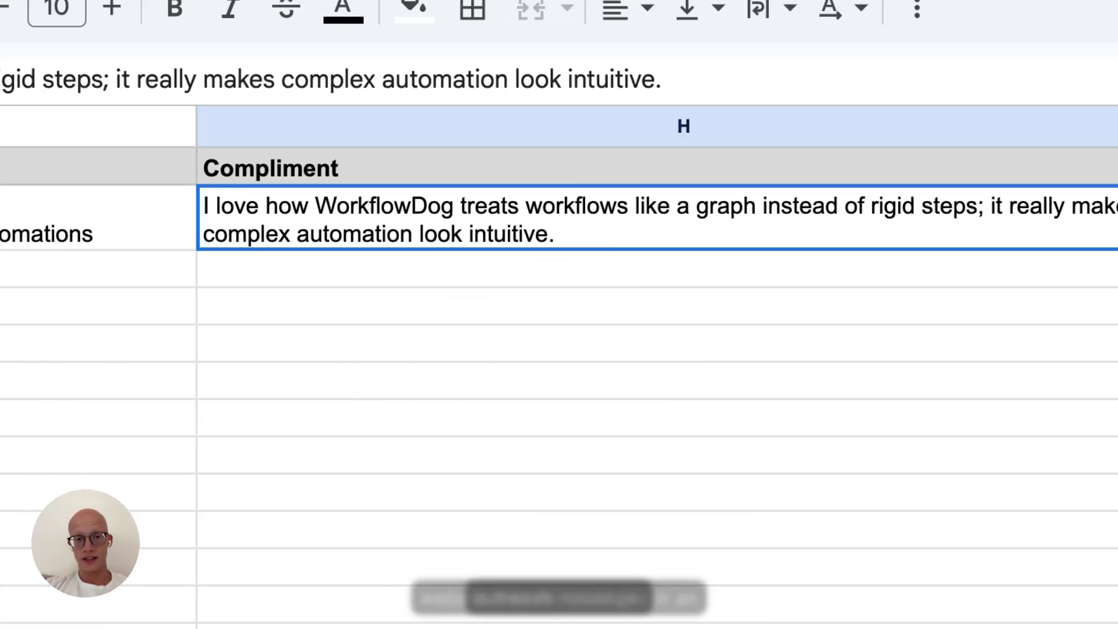
{"action": "scroll", "coordinate": [103, 379], "scroll_direction": "left", "scroll_amount": 10}
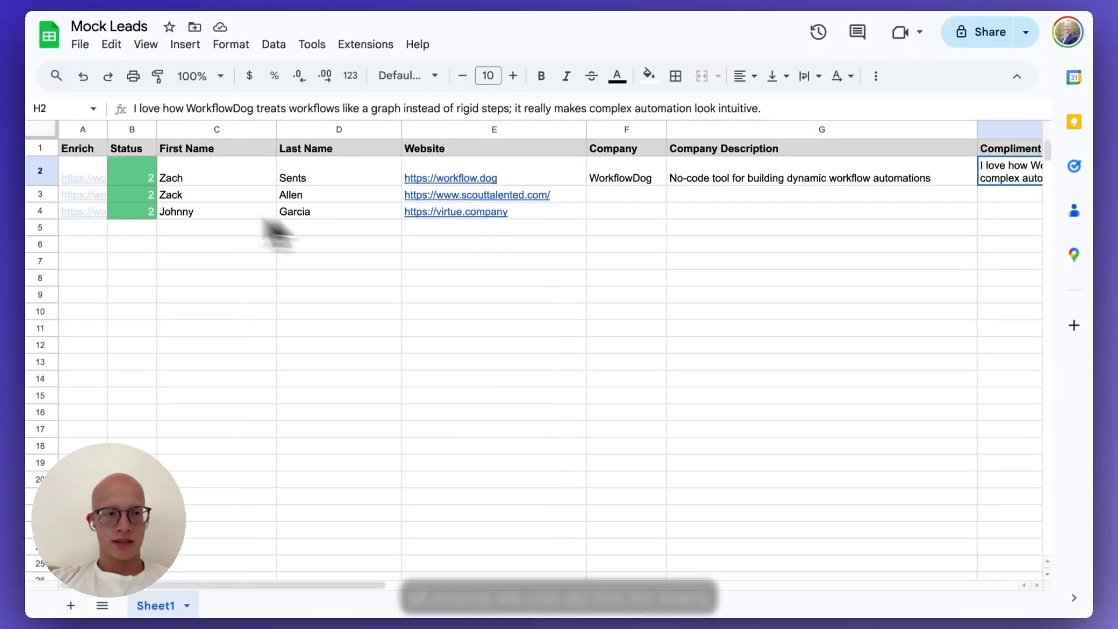
Run the Enrich links for the second and third leads and check their results.
{"action": "left_click", "coordinate": [83, 194]}
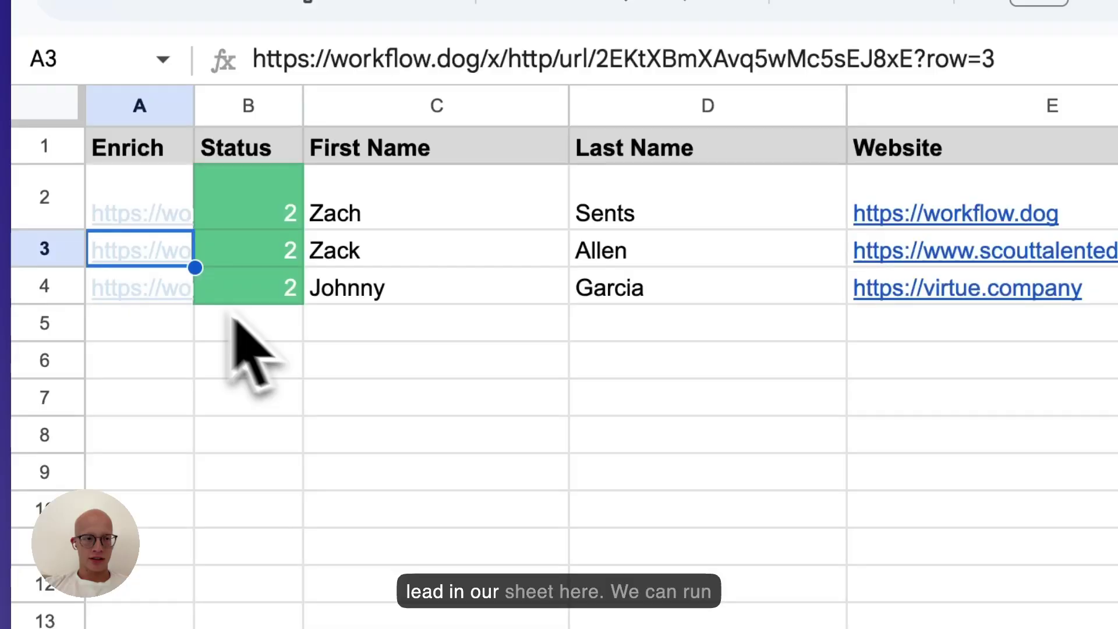
{"action": "left_click", "coordinate": [150, 291]}
{"action": "left_click", "coordinate": [245, 344]}
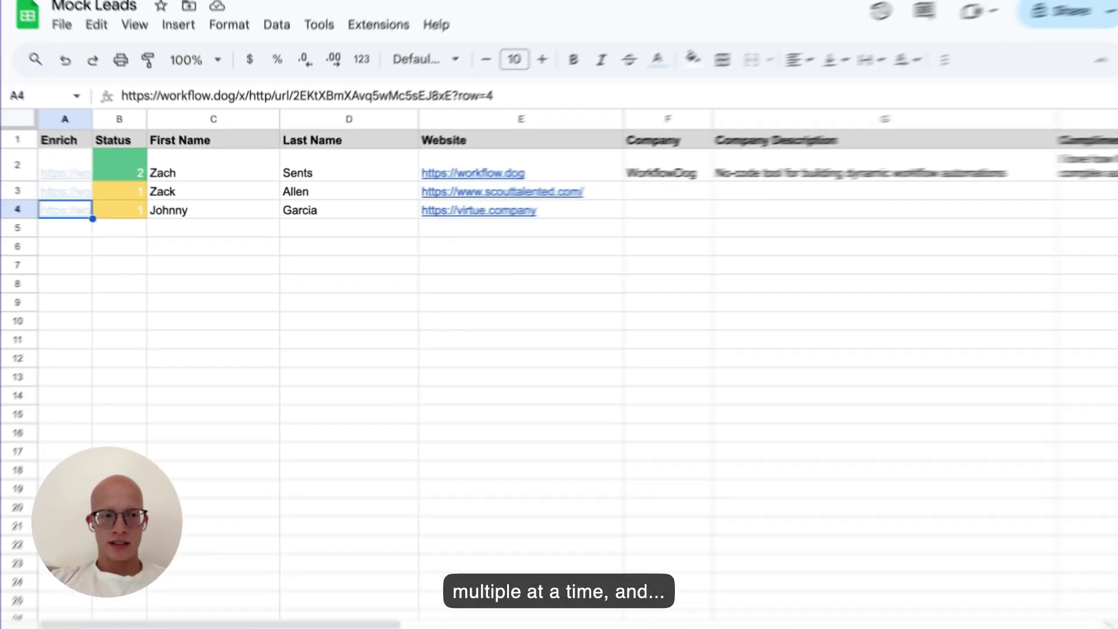
{"action": "scroll", "coordinate": [462, 292], "scroll_direction": "right", "scroll_amount": 10}
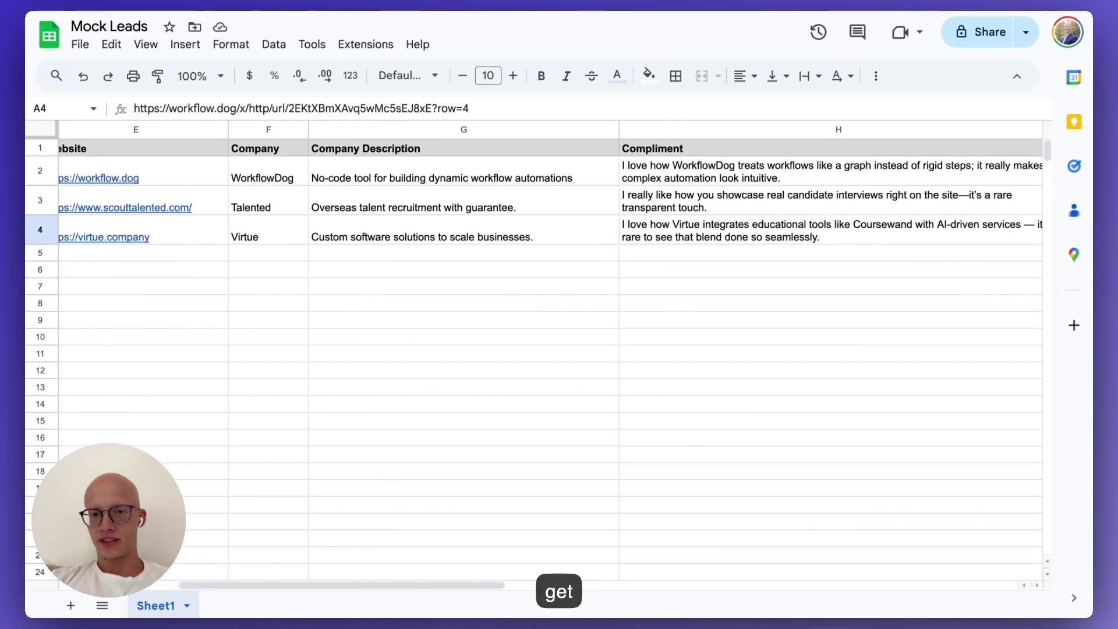
{"action": "scroll", "coordinate": [533, 291], "scroll_direction": "left", "scroll_amount": 10}
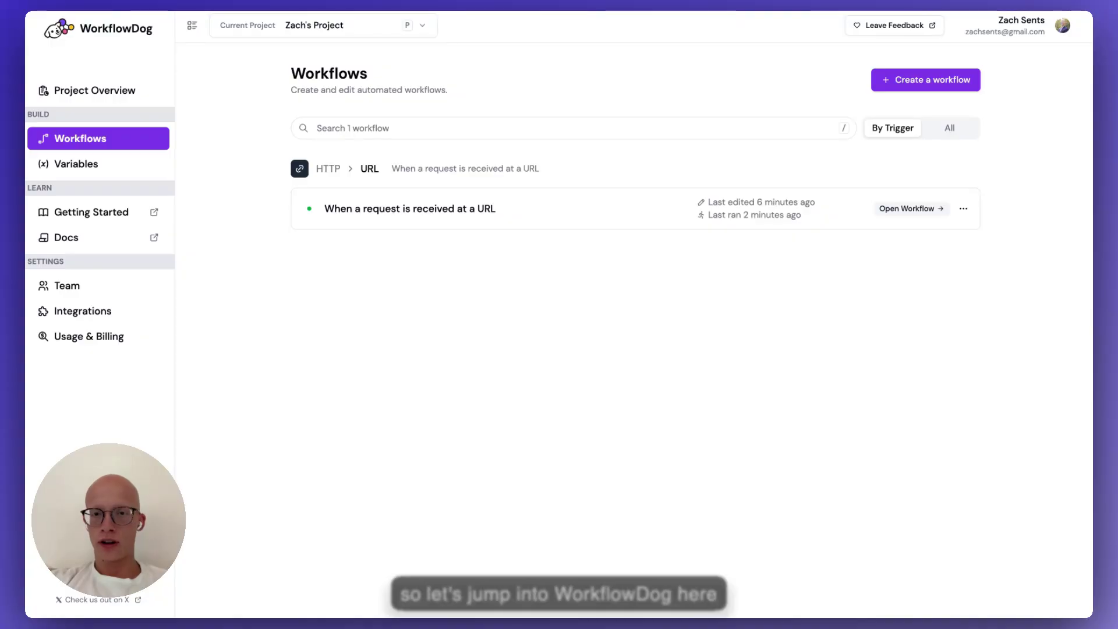
Create a workflow with the HTTP 'When a request is received at a URL' trigger, found by searching 'url'.
{"action": "left_click", "coordinate": [915, 87]}
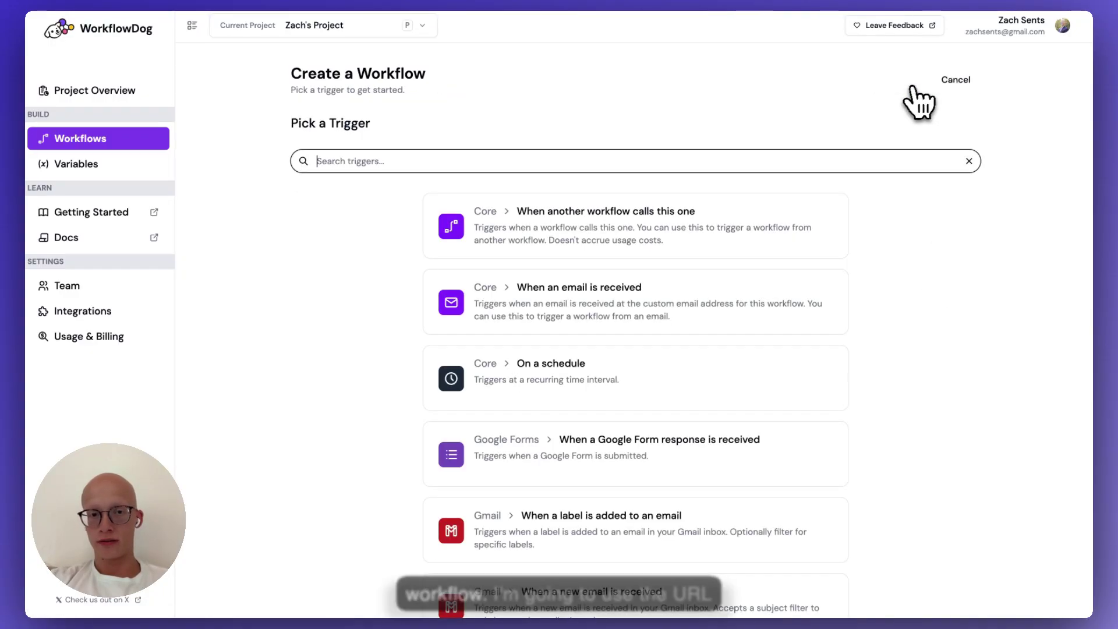
{"action": "type", "text": "url"}
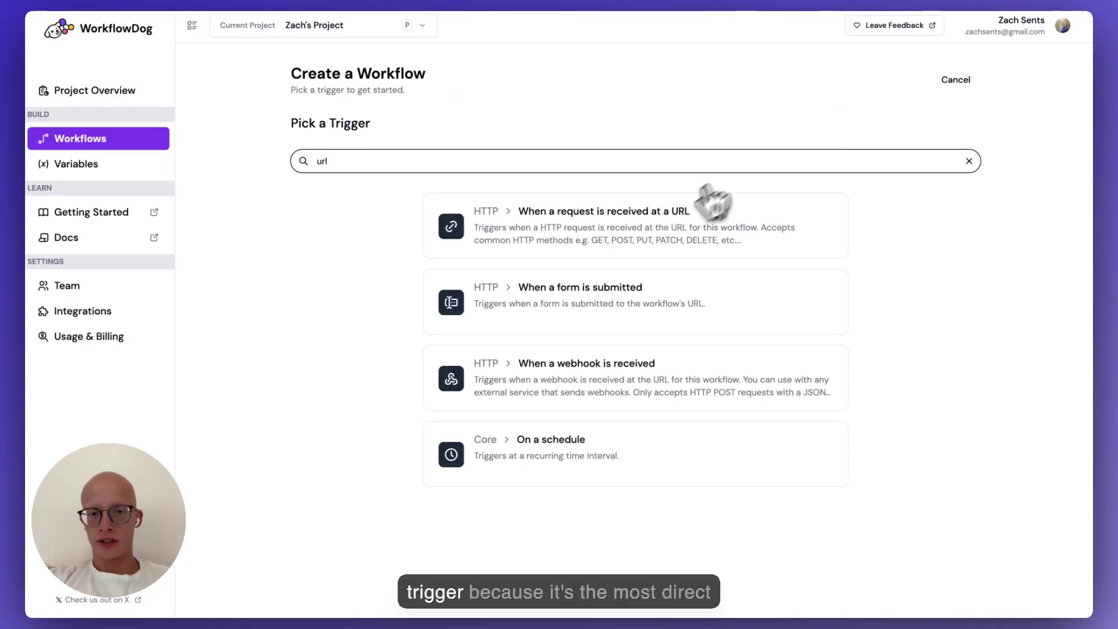
{"action": "left_click", "coordinate": [669, 213]}
{"action": "left_click", "coordinate": [752, 295]}
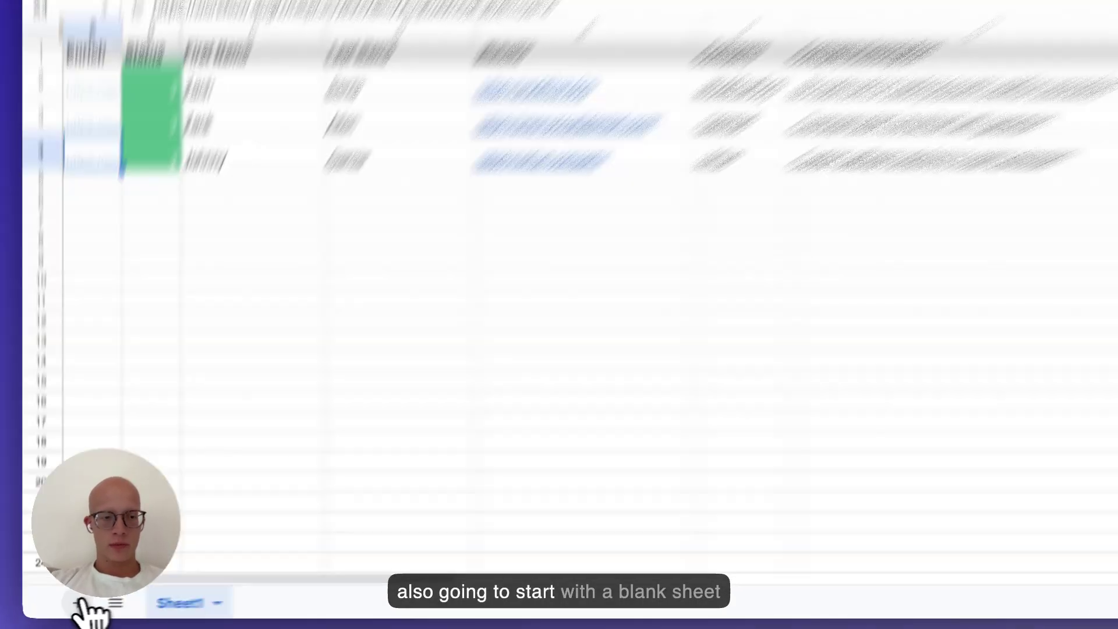
On a new sheet, add bold headers First Name, Last Name and Website in A1:C1.
{"action": "left_click", "coordinate": [78, 603]}
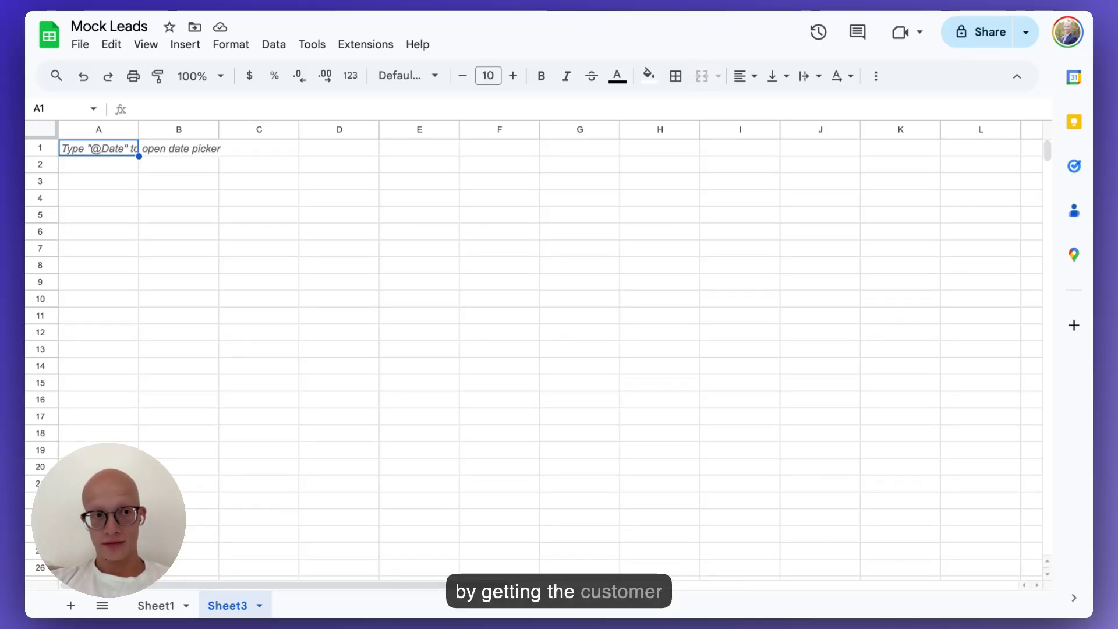
{"action": "type", "text": "First"}
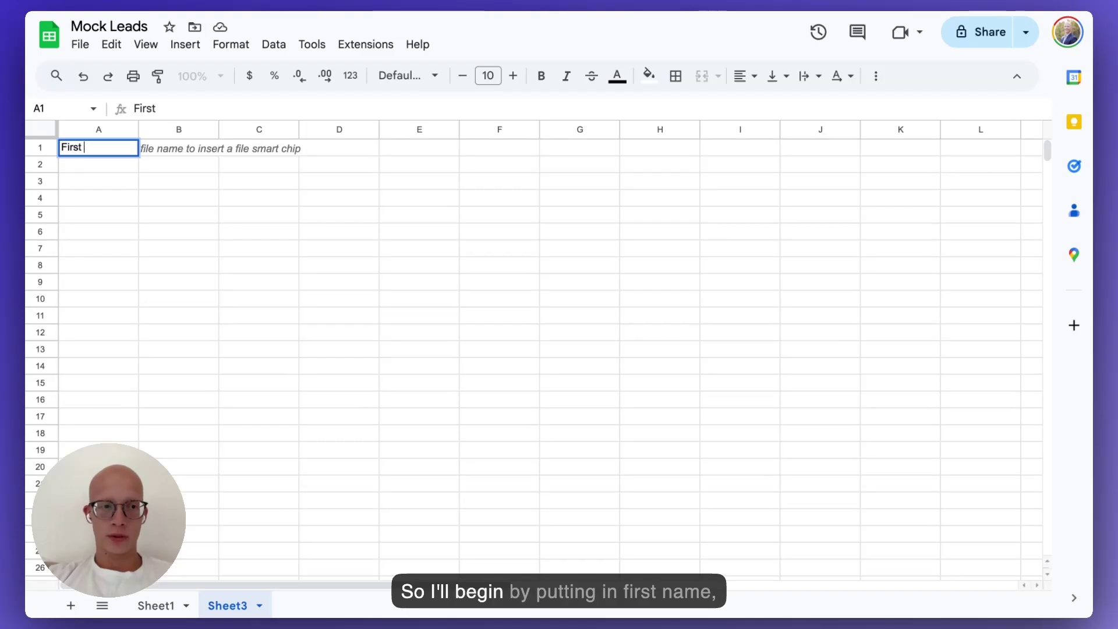
{"action": "type", "text": " Name"}
{"action": "key", "text": "Return"}
{"action": "left_click", "coordinate": [178, 148]}
{"action": "type", "text": "Las"}
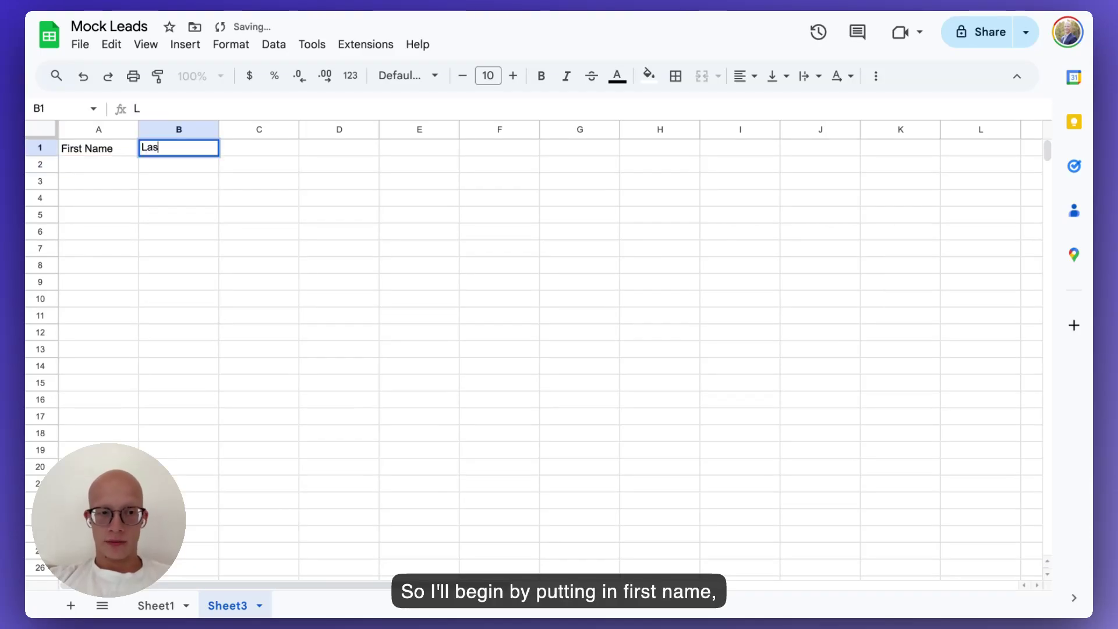
{"action": "type", "text": "t Name"}
{"action": "key", "text": "Return"}
{"action": "left_click", "coordinate": [259, 147]}
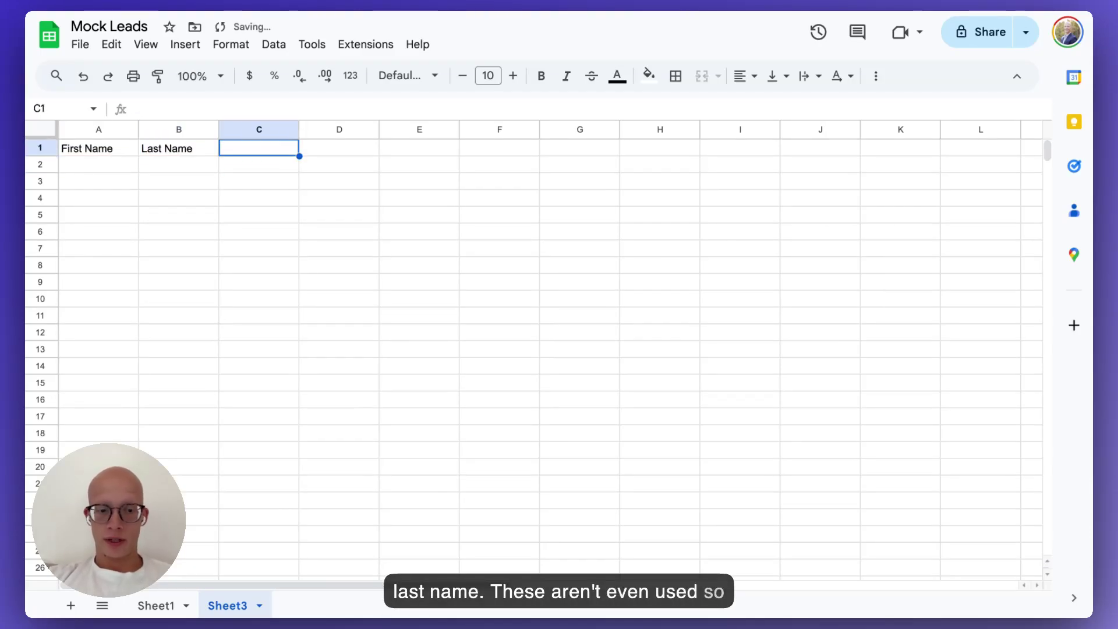
{"action": "type", "text": "Website"}
{"action": "key", "text": "Return"}
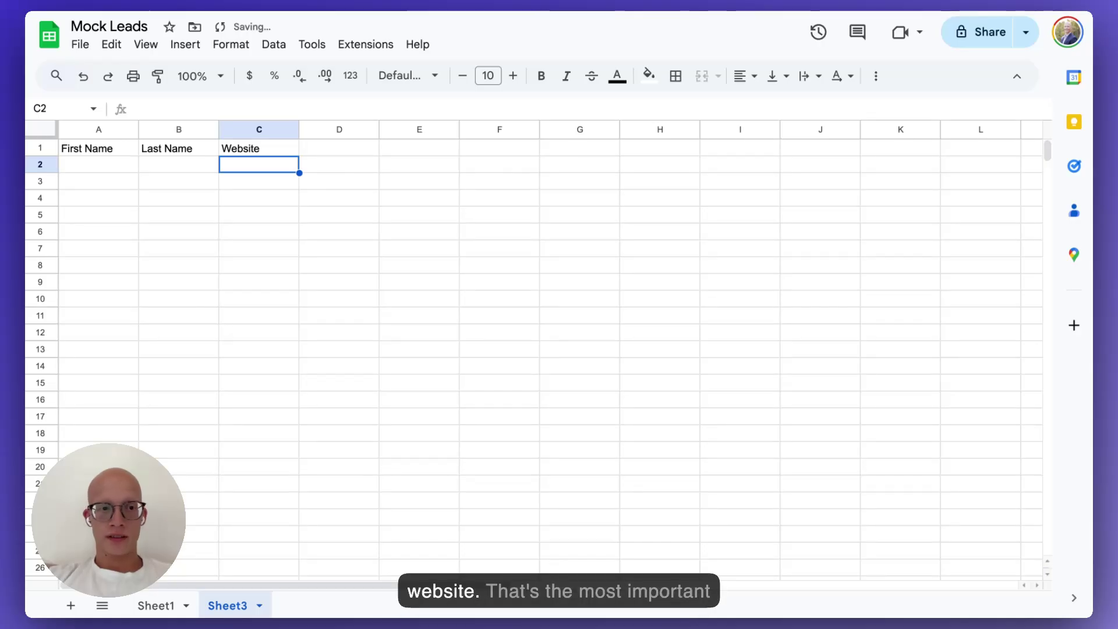
{"action": "left_click", "coordinate": [339, 148]}
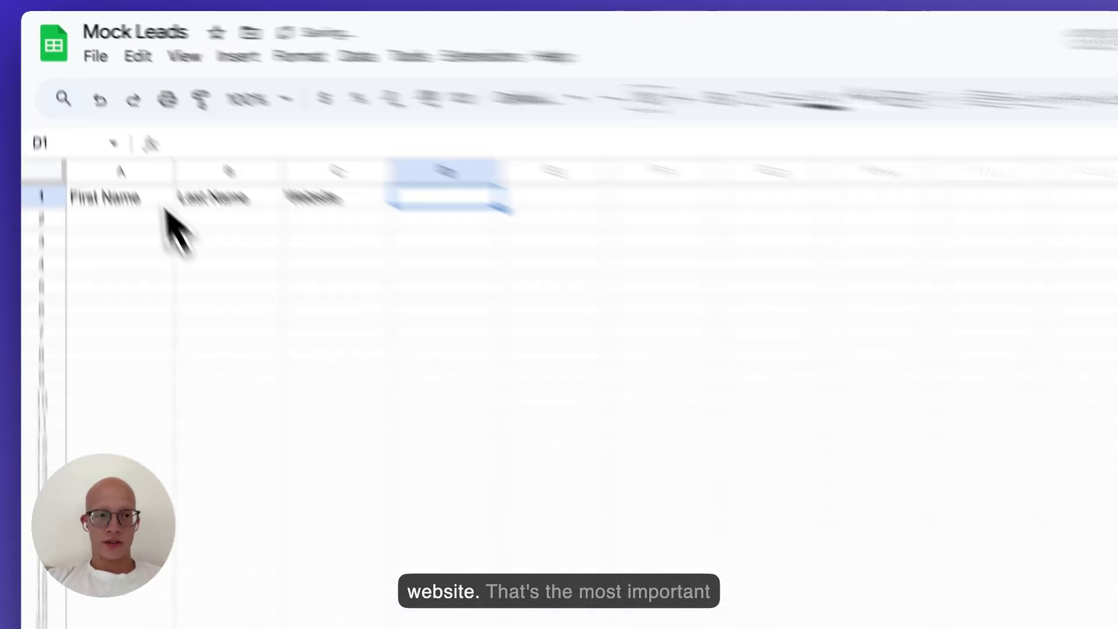
{"action": "left_click_drag", "start_coordinate": [157, 198], "coordinate": [319, 197]}
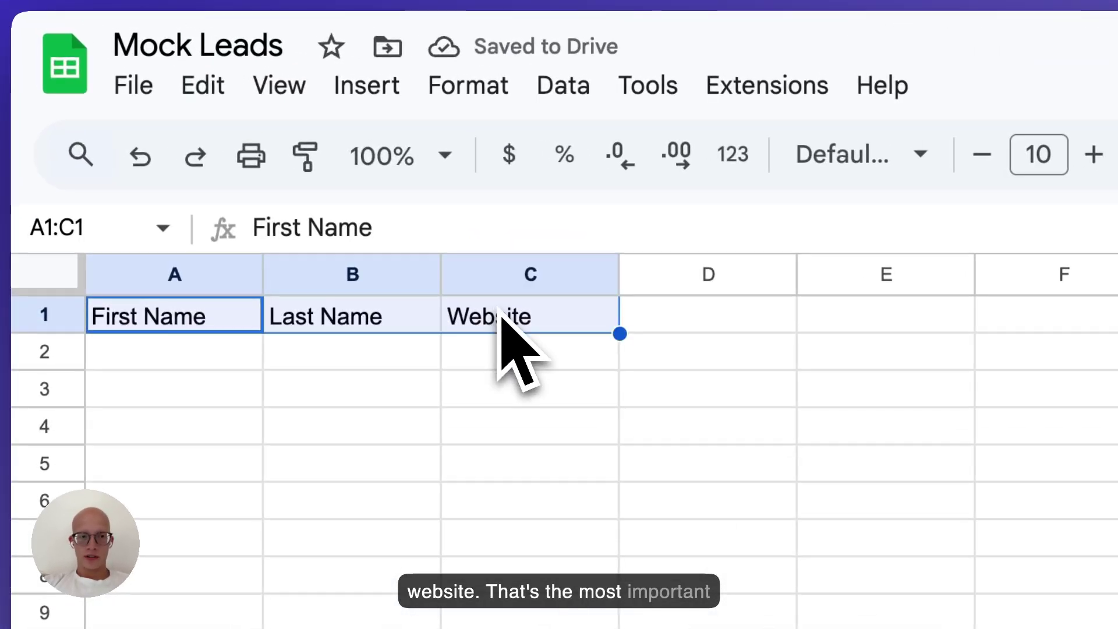
{"action": "key", "text": "ctrl+b"}
{"action": "key", "text": "Down"}
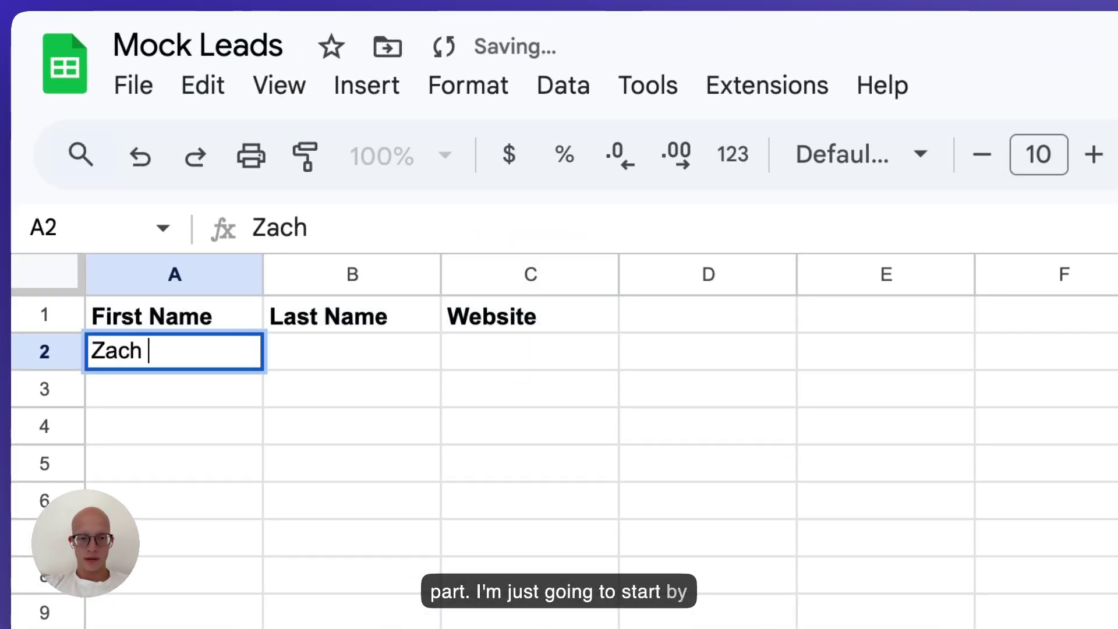
{"action": "key", "text": "Tab"}
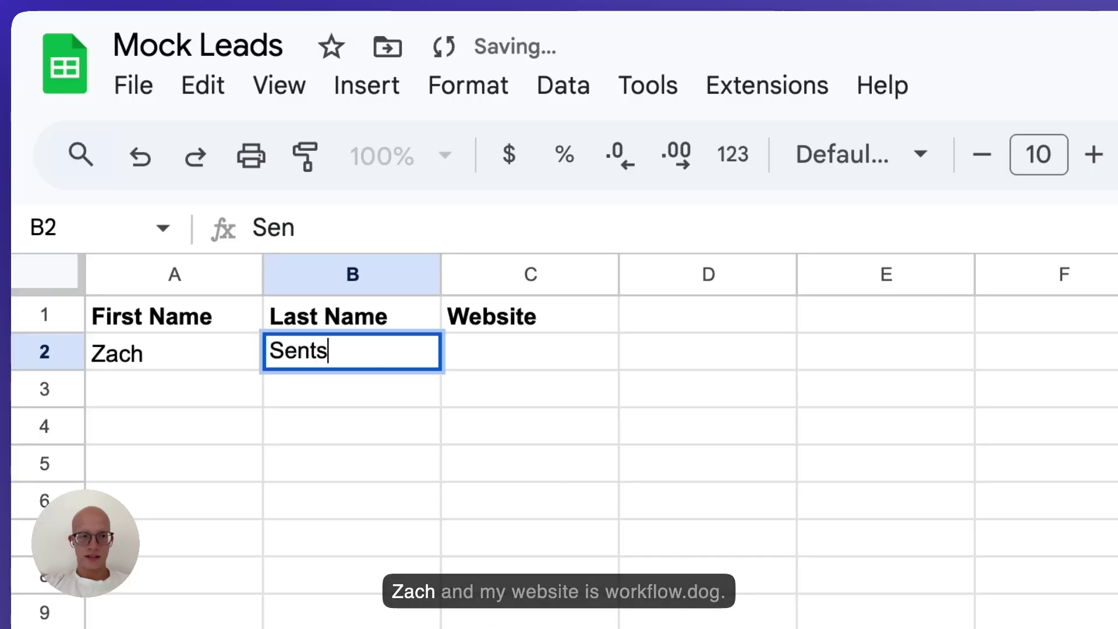
{"action": "key", "text": "Return"}
{"action": "left_click", "coordinate": [530, 351]}
{"action": "type", "text": "https:/"}
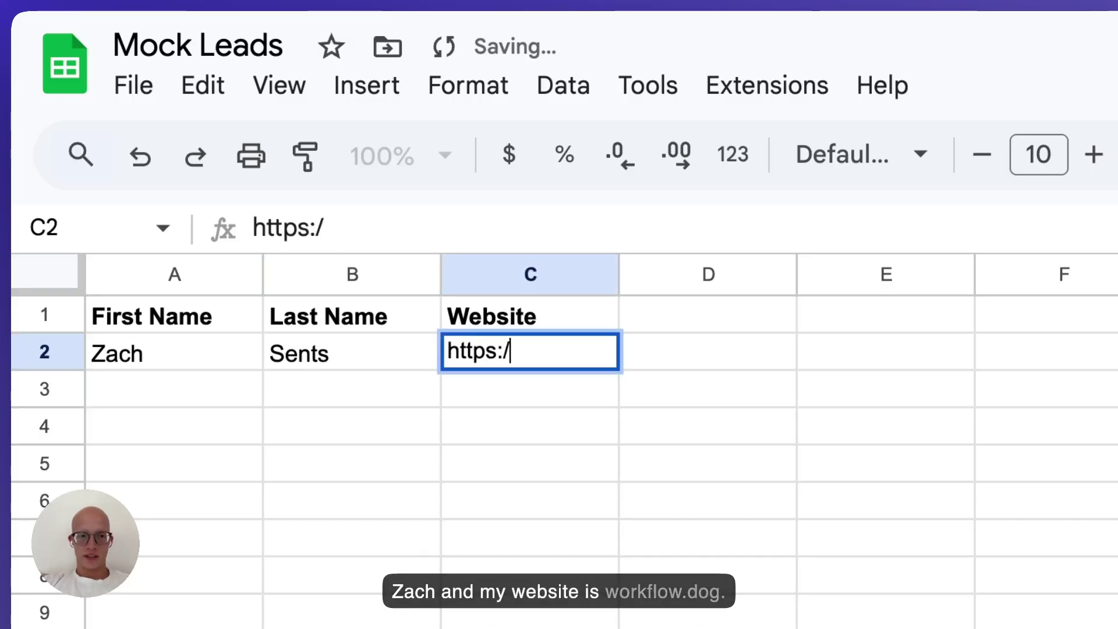
{"action": "type", "text": "/workflow.dog"}
{"action": "key", "text": "Return"}
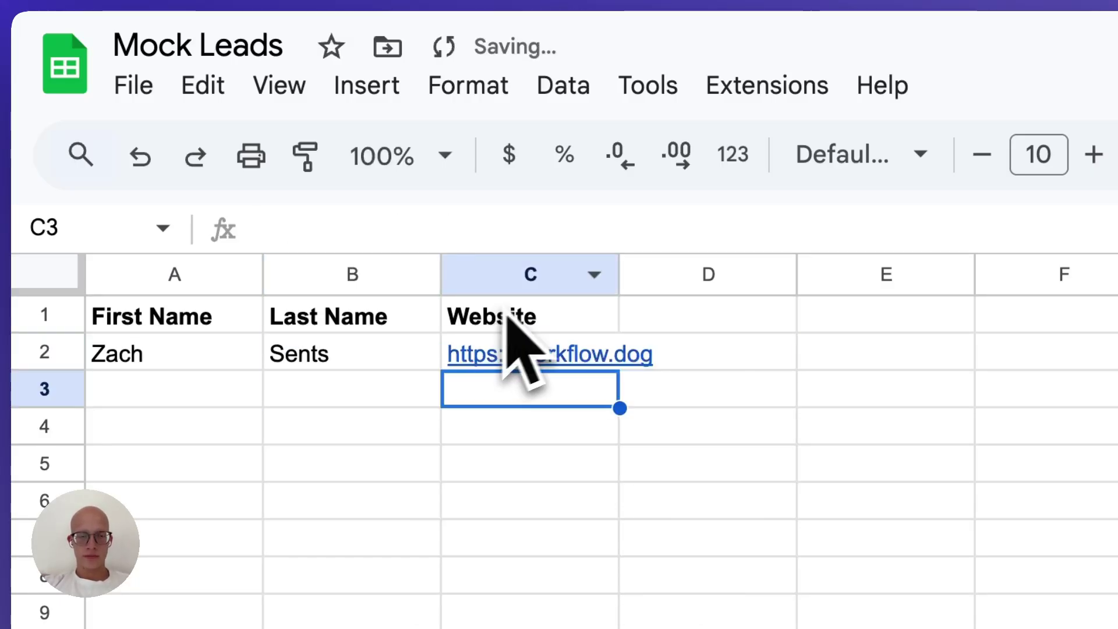
{"action": "left_click_drag", "start_coordinate": [317, 137], "coordinate": [490, 135]}
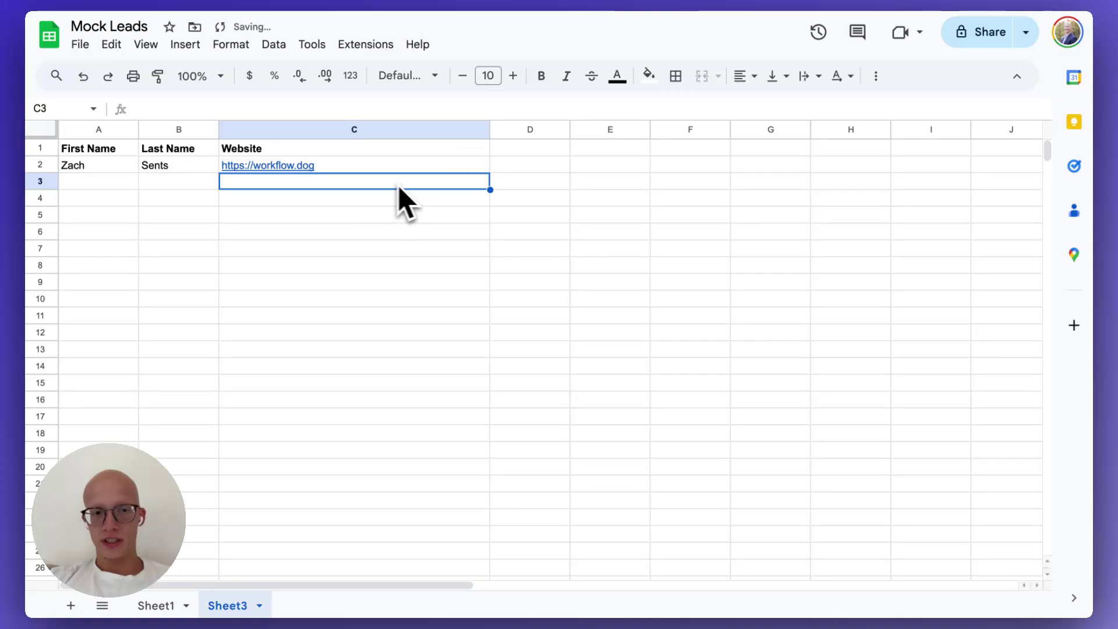
Add the headers Company, Company Description and Compliment in D1 through F1.
{"action": "key", "text": "Up"}
{"action": "key", "text": "Up"}
{"action": "key", "text": "Right"}
{"action": "type", "text": "Comp"}
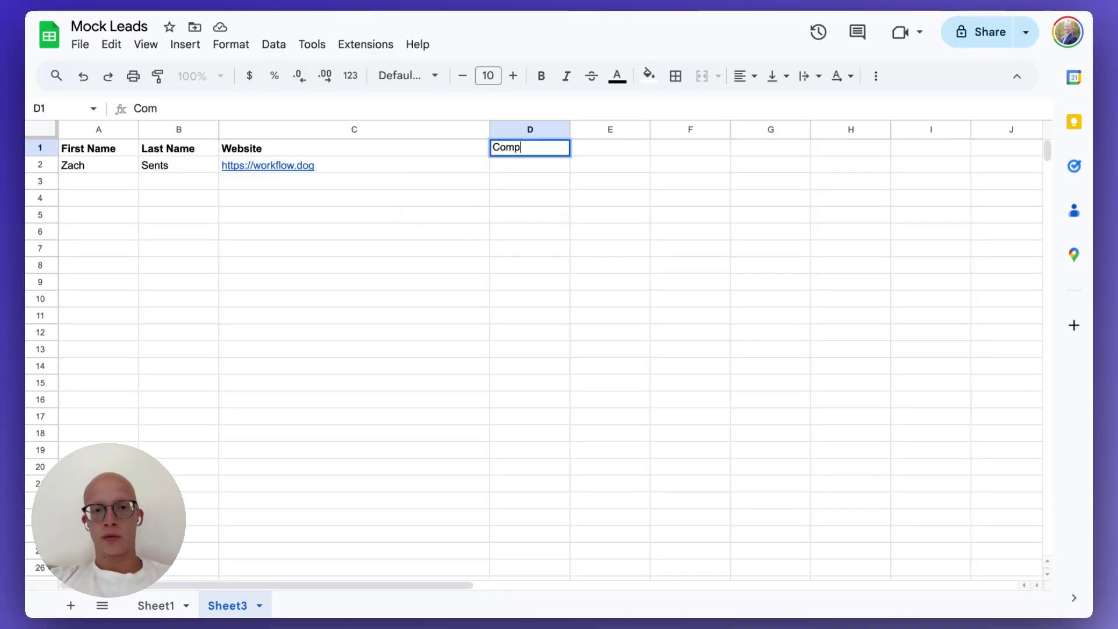
{"action": "type", "text": "an"}
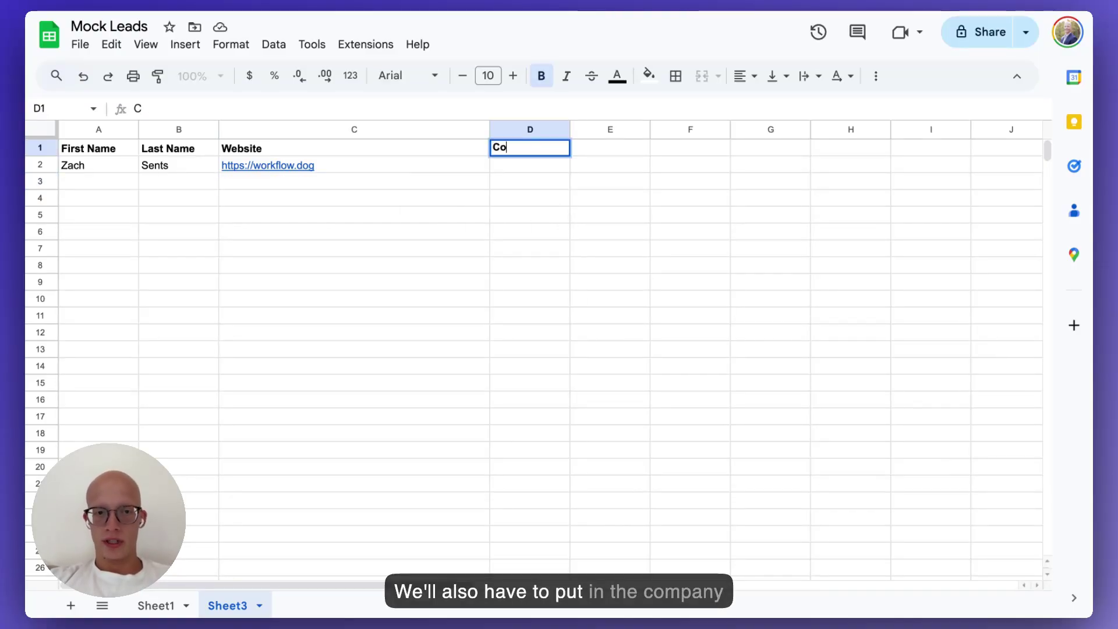
{"action": "type", "text": "y"}
{"action": "key", "text": "Return"}
{"action": "key", "text": "Up"}
{"action": "key", "text": "Right"}
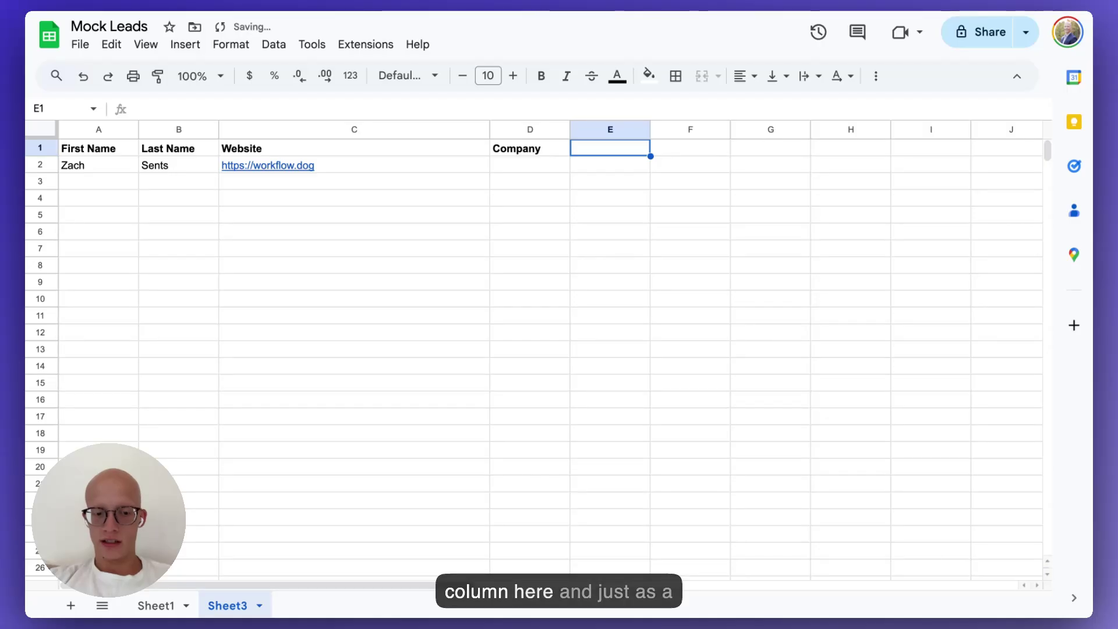
{"action": "type", "text": "Company Des"}
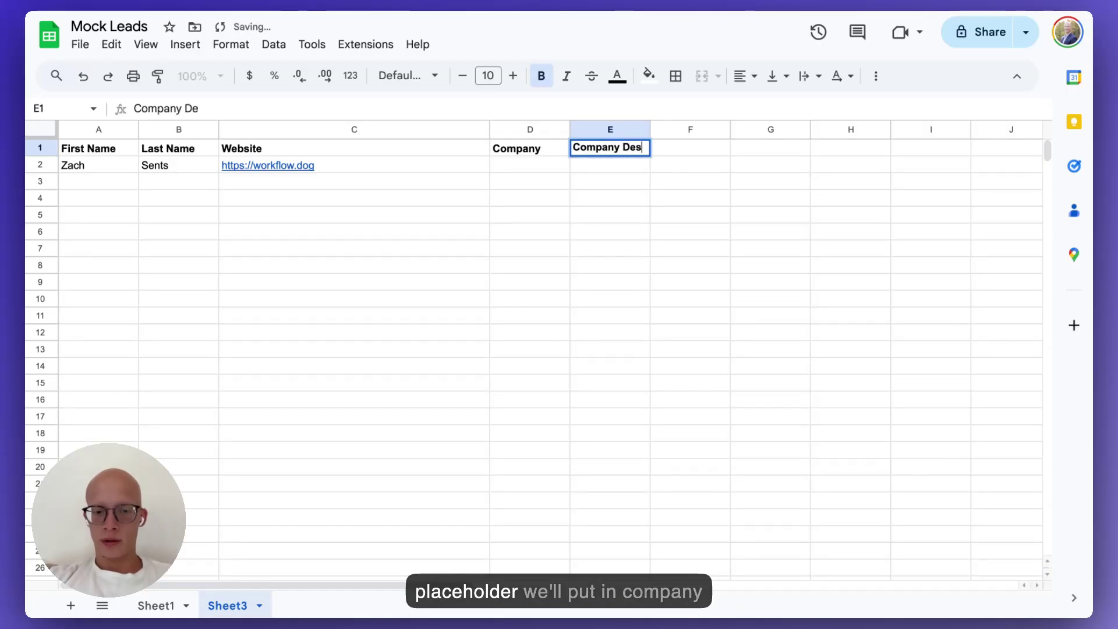
{"action": "type", "text": "cription"}
{"action": "key", "text": "Return"}
{"action": "key", "text": "Up"}
{"action": "key", "text": "Right"}
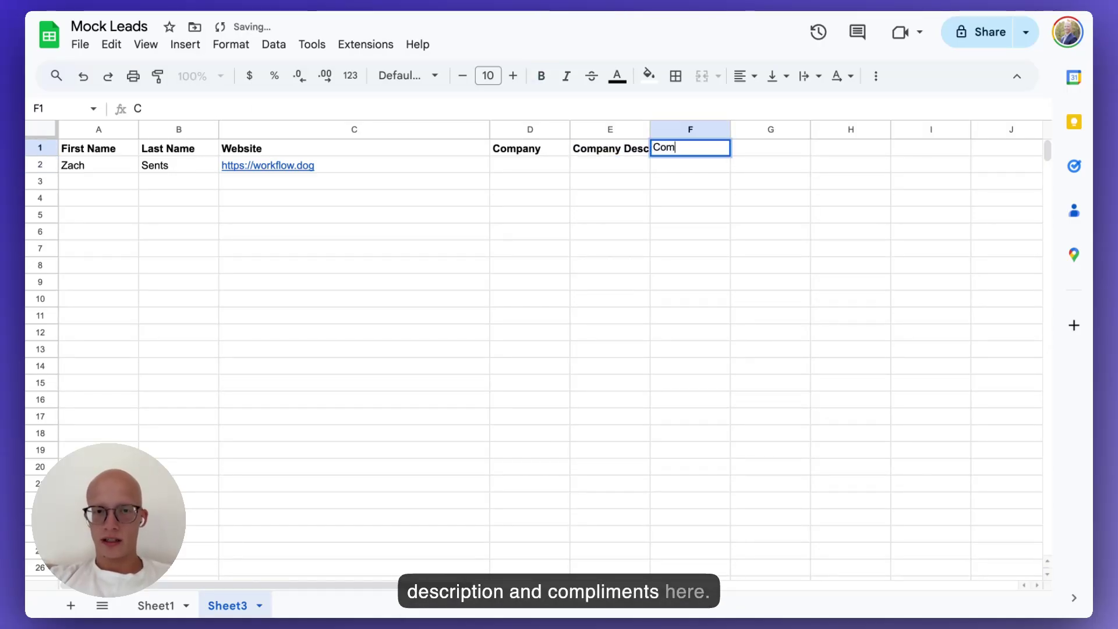
{"action": "type", "text": "Compliment"}
{"action": "key", "text": "Return"}
{"action": "key", "text": "Up"}
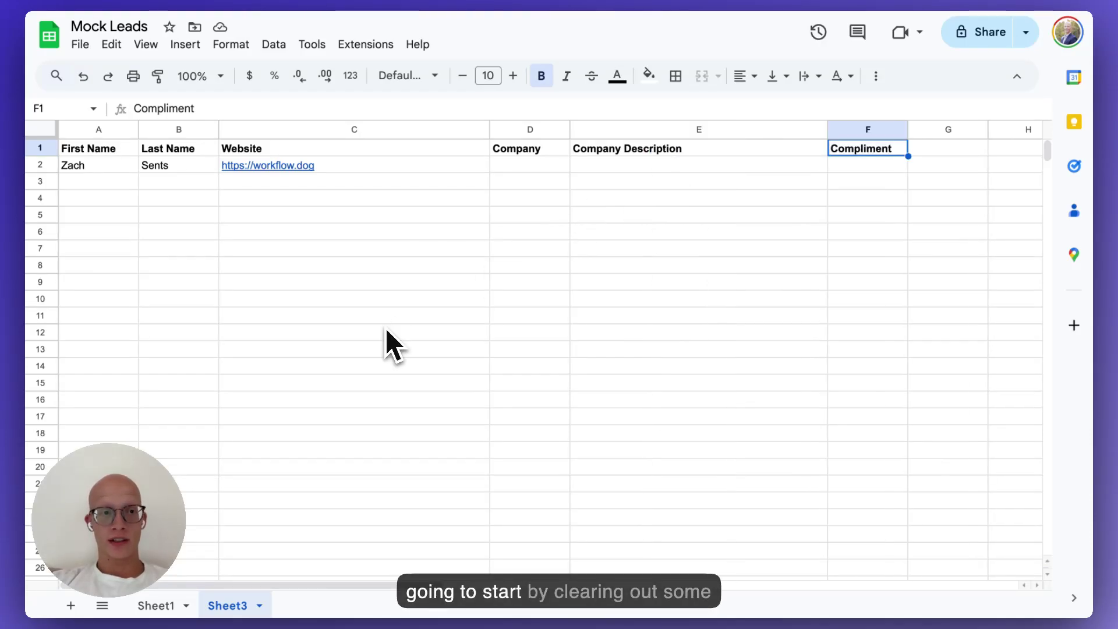
Delete the welcome comment card from the workflow canvas.
{"action": "left_click", "coordinate": [174, 1]}
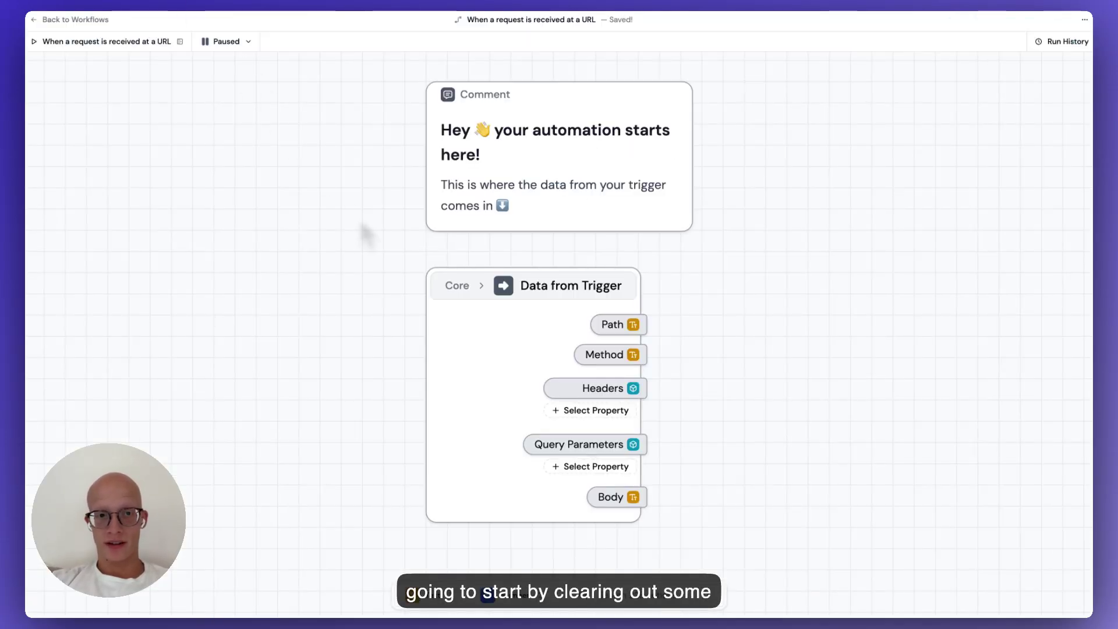
{"action": "left_click", "coordinate": [544, 170]}
{"action": "key", "text": "Delete"}
{"action": "left_click_drag", "start_coordinate": [725, 211], "coordinate": [350, 161]}
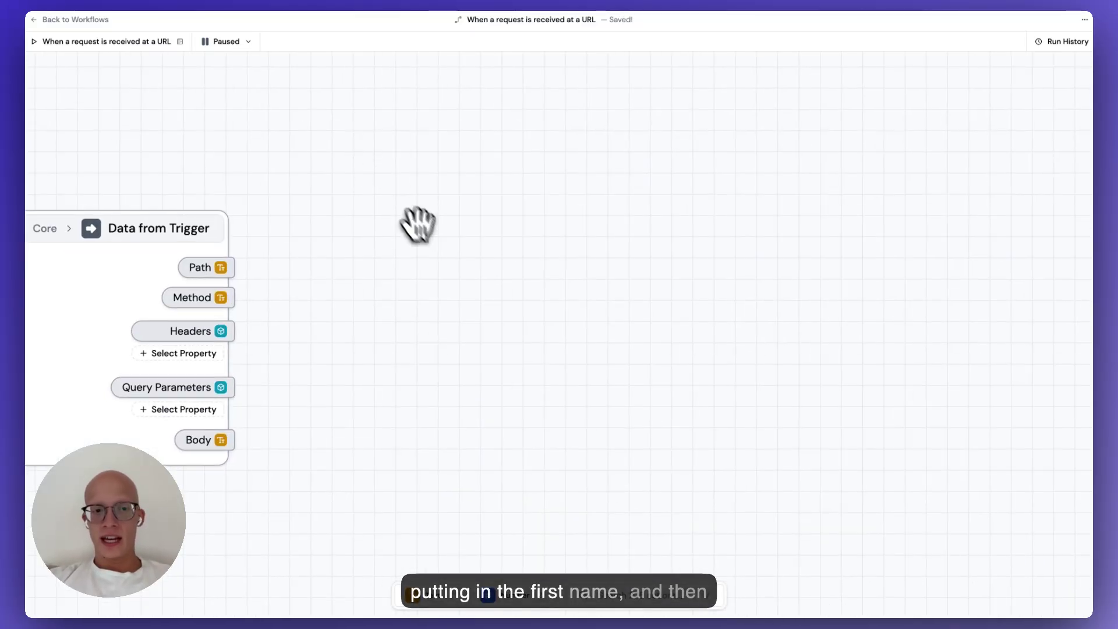
{"action": "scroll", "coordinate": [430, 236], "scroll_direction": "down", "scroll_amount": 2}
Add a Get Table Row step and set its Row Number to 2.
{"action": "double_click", "coordinate": [563, 230]}
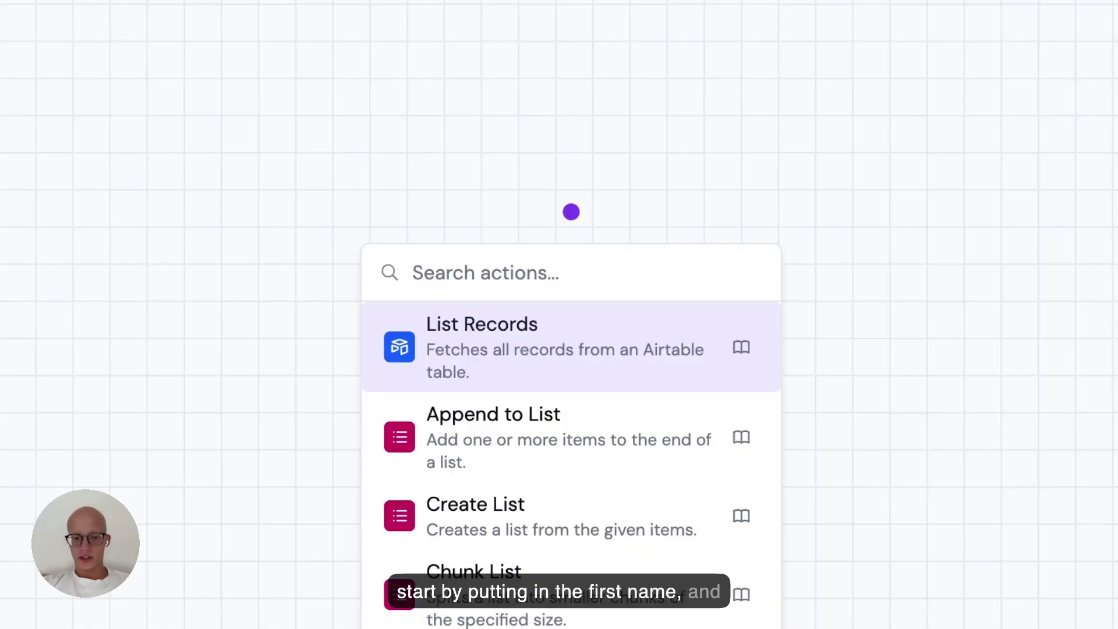
{"action": "type", "text": "table row"}
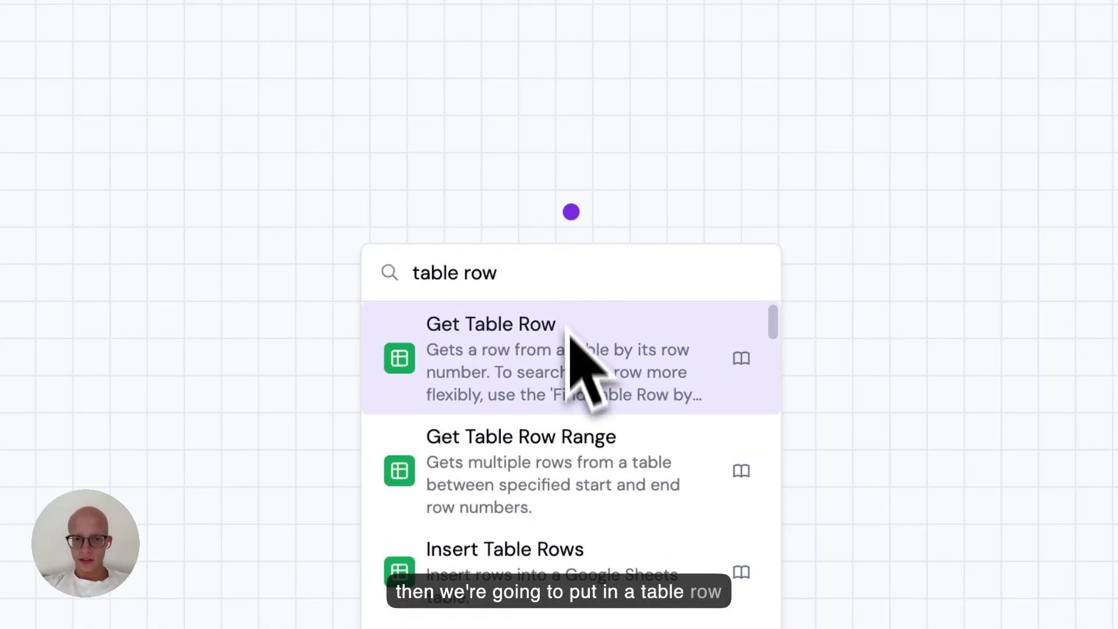
{"action": "left_click", "coordinate": [569, 358]}
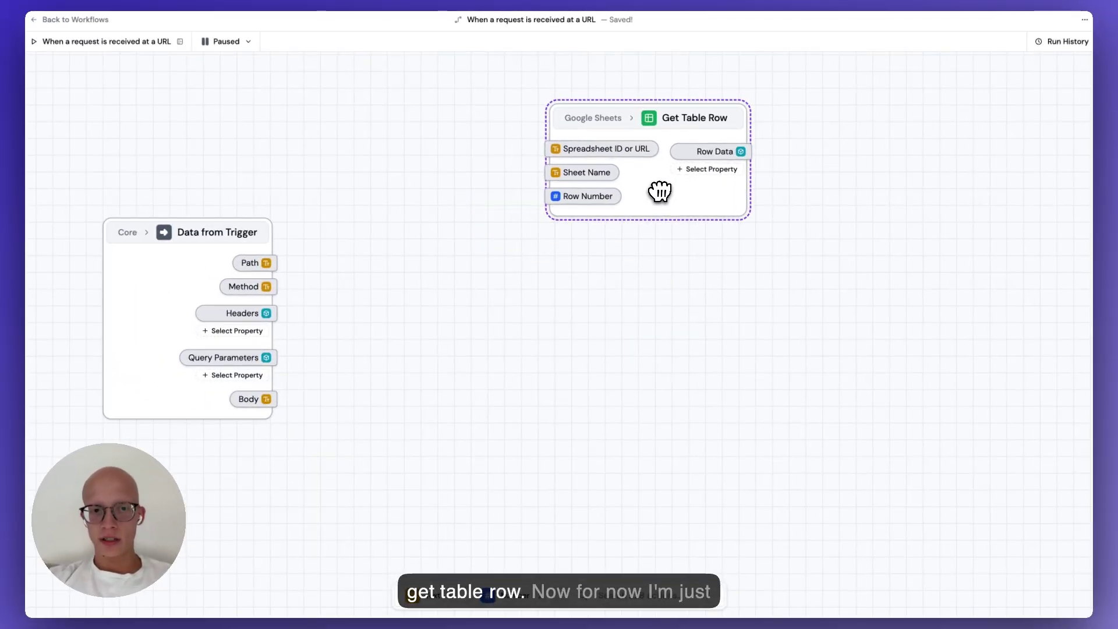
{"action": "scroll", "coordinate": [546, 225], "scroll_direction": "up", "scroll_amount": 2}
{"action": "left_click_drag", "start_coordinate": [546, 225], "coordinate": [519, 260]}
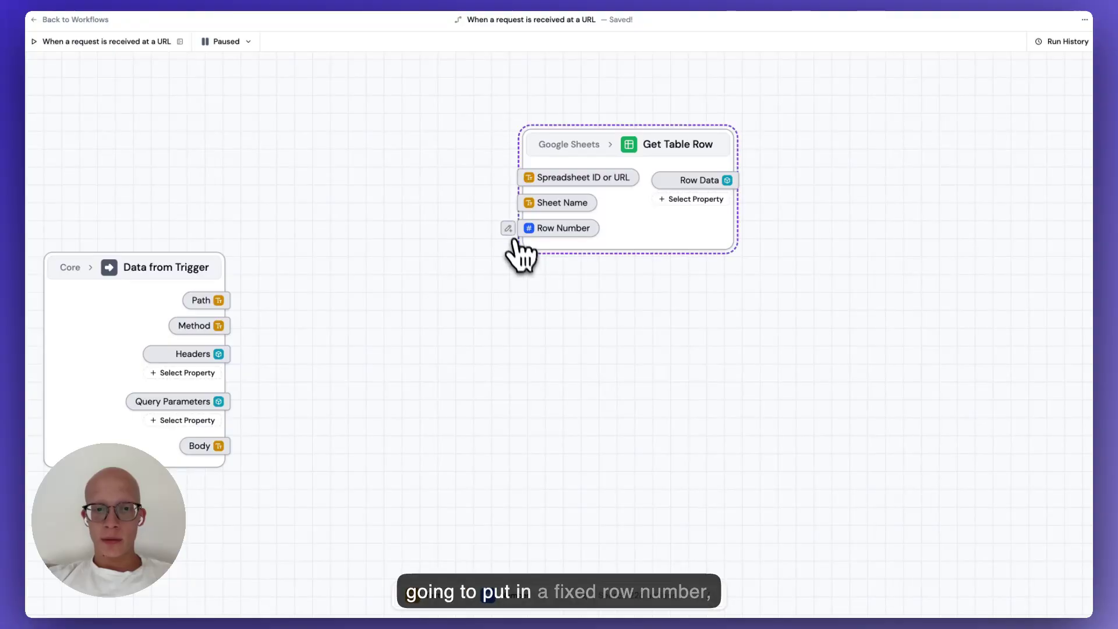
{"action": "left_click", "coordinate": [491, 229]}
{"action": "type", "text": "2"}
{"action": "left_click", "coordinate": [493, 267]}
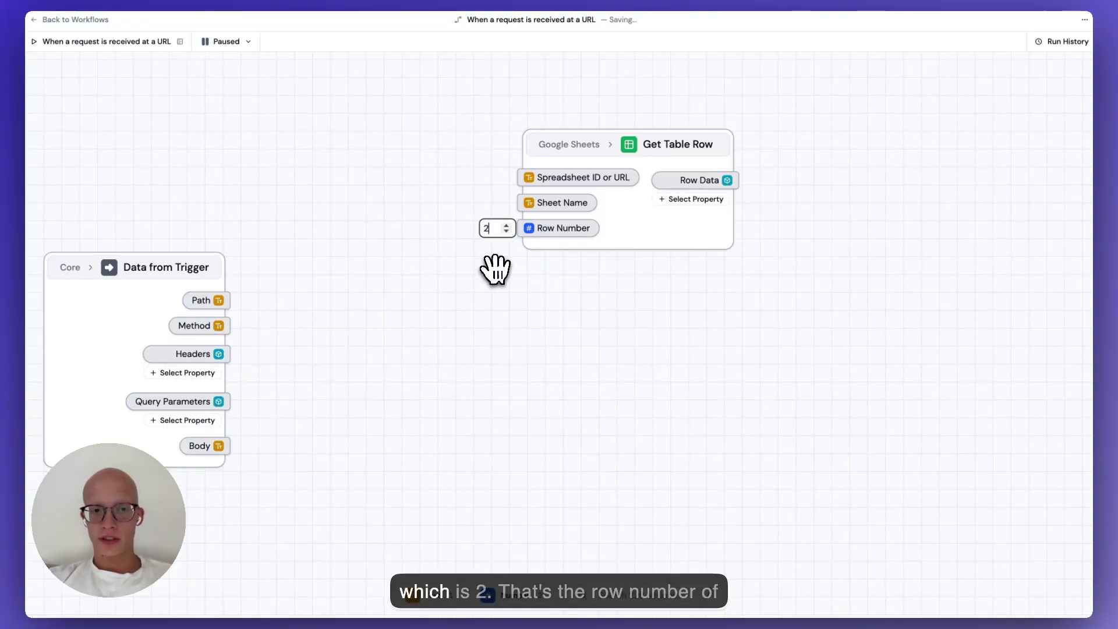
Confirm row 2 in the spreadsheet, then enable the workflow so it goes Live.
{"action": "left_click", "coordinate": [297, 1]}
{"action": "left_click", "coordinate": [38, 166]}
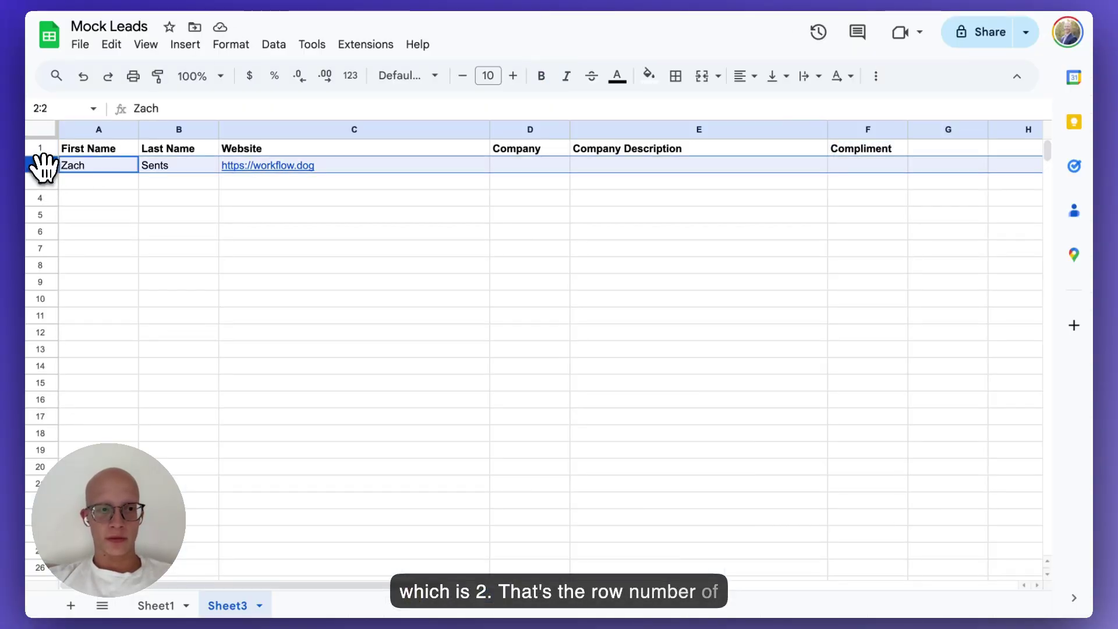
{"action": "left_click", "coordinate": [148, 1]}
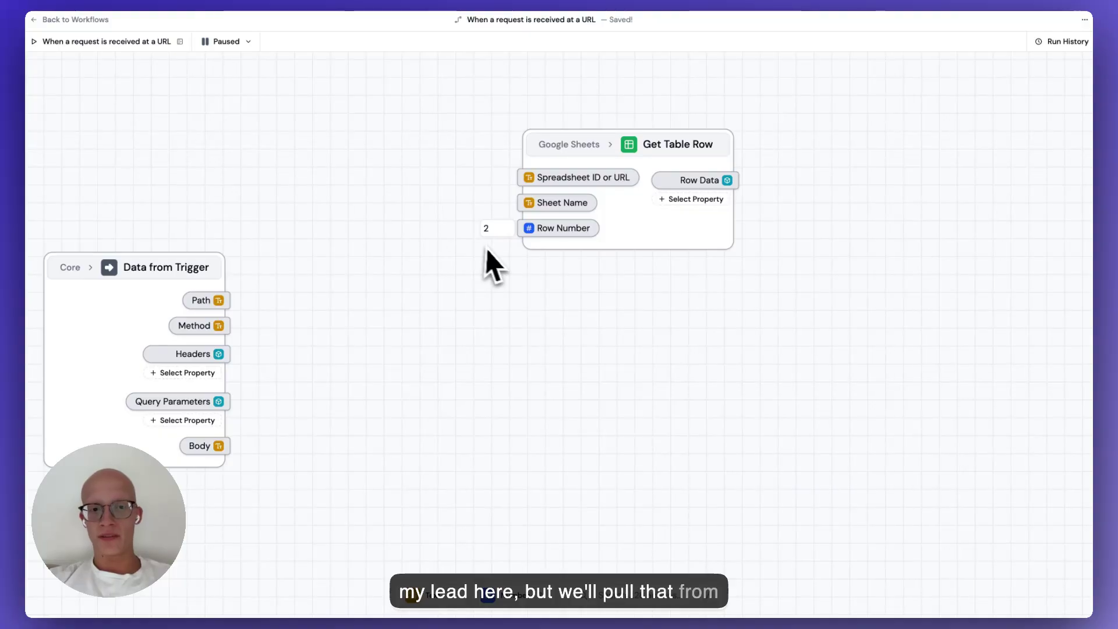
{"action": "scroll", "coordinate": [487, 251], "scroll_direction": "up", "scroll_amount": 1}
{"action": "left_click", "coordinate": [236, 44]}
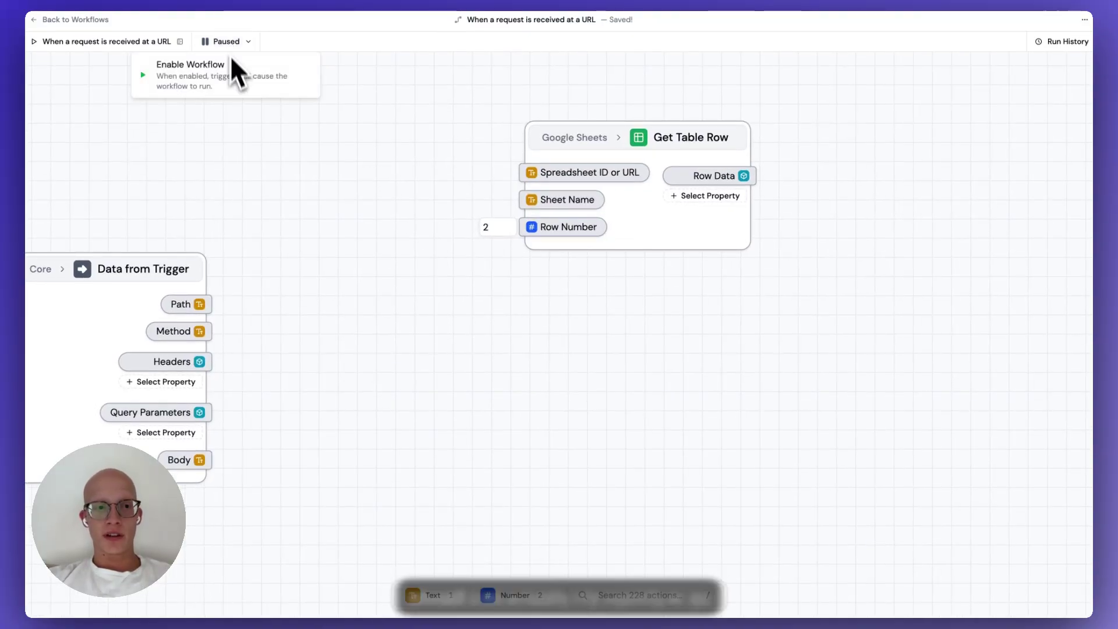
{"action": "left_click", "coordinate": [232, 78]}
{"action": "left_click_drag", "start_coordinate": [395, 152], "coordinate": [454, 172]}
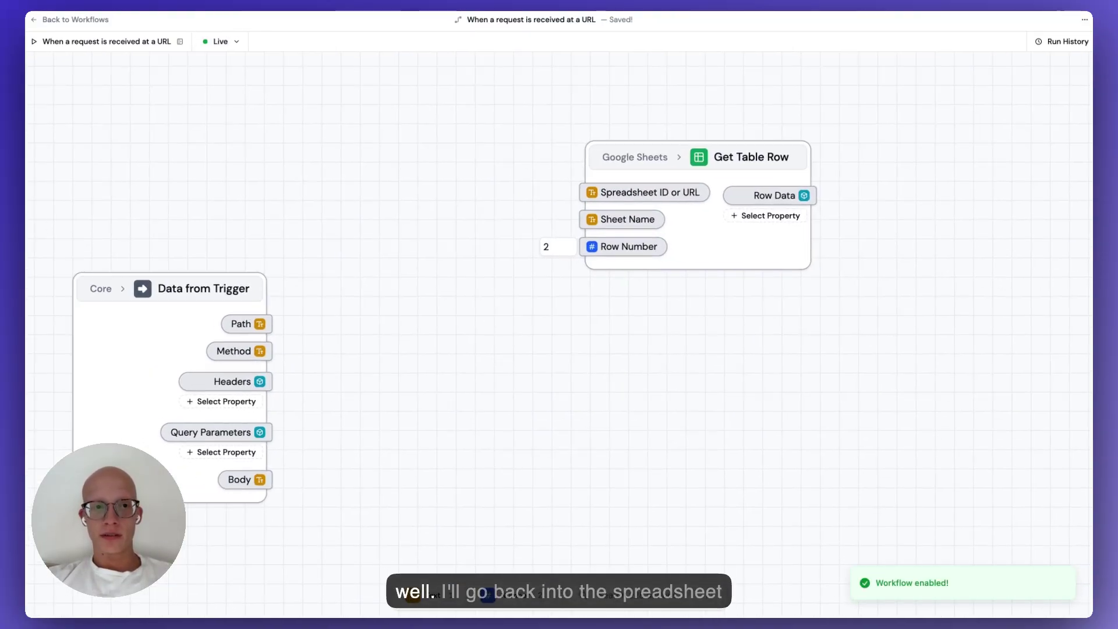
Paste the spreadsheet URL into Get Table Row and set its Sheet Name to Sheet3.
{"action": "left_click", "coordinate": [329, 2]}
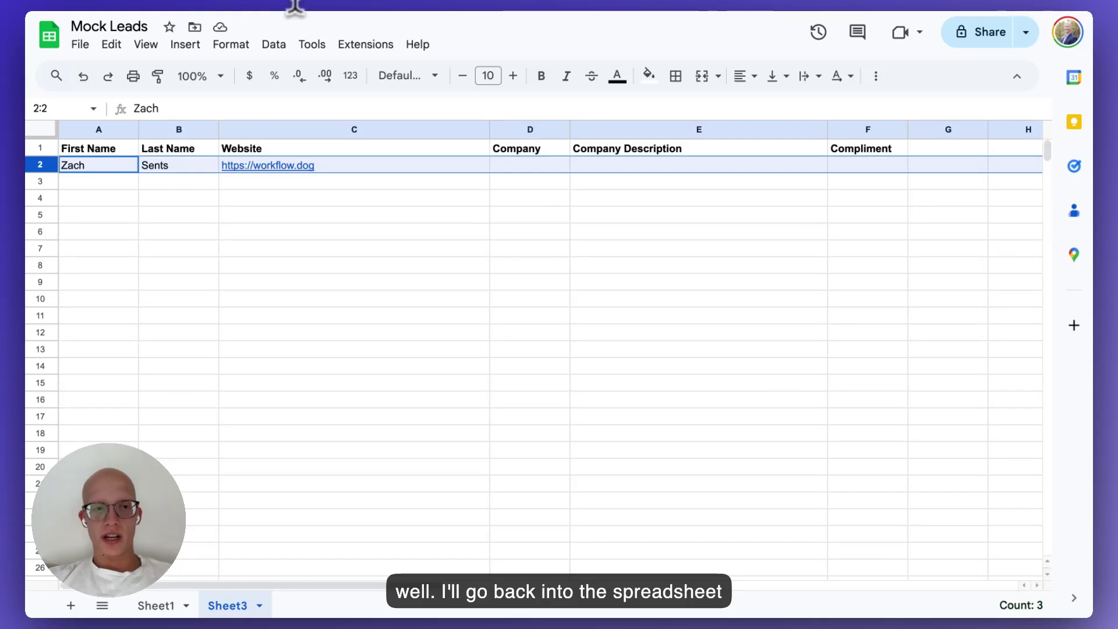
{"action": "left_click", "coordinate": [149, 2]}
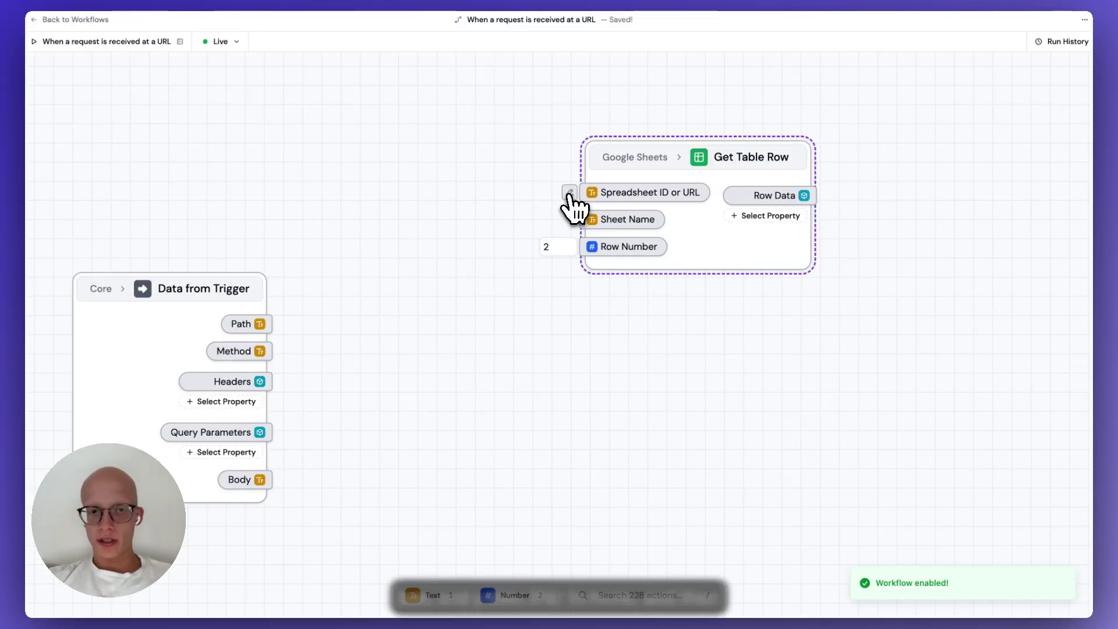
{"action": "left_click", "coordinate": [558, 192]}
{"action": "left_click", "coordinate": [537, 217]}
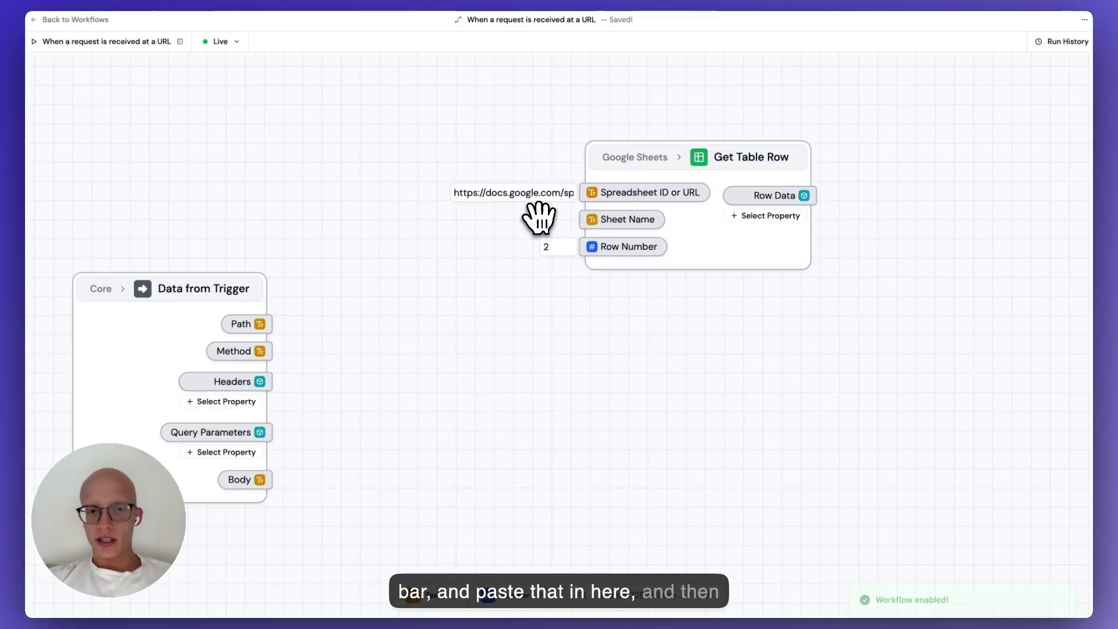
{"action": "left_click", "coordinate": [547, 219]}
{"action": "type", "text": "Sheet"}
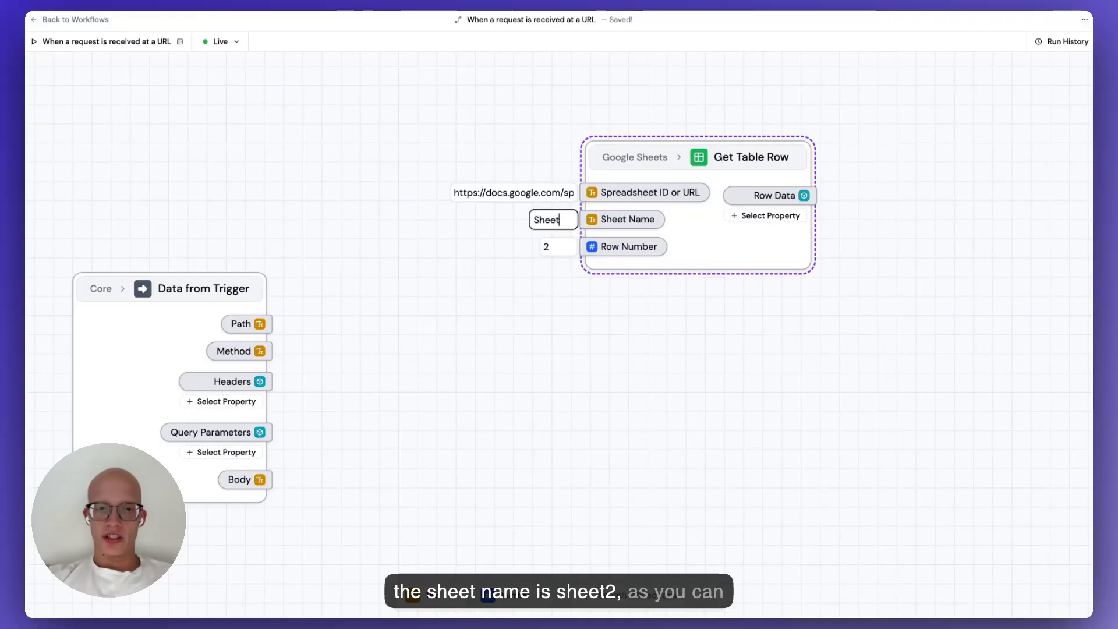
{"action": "type", "text": "2"}
{"action": "left_click", "coordinate": [296, 2]}
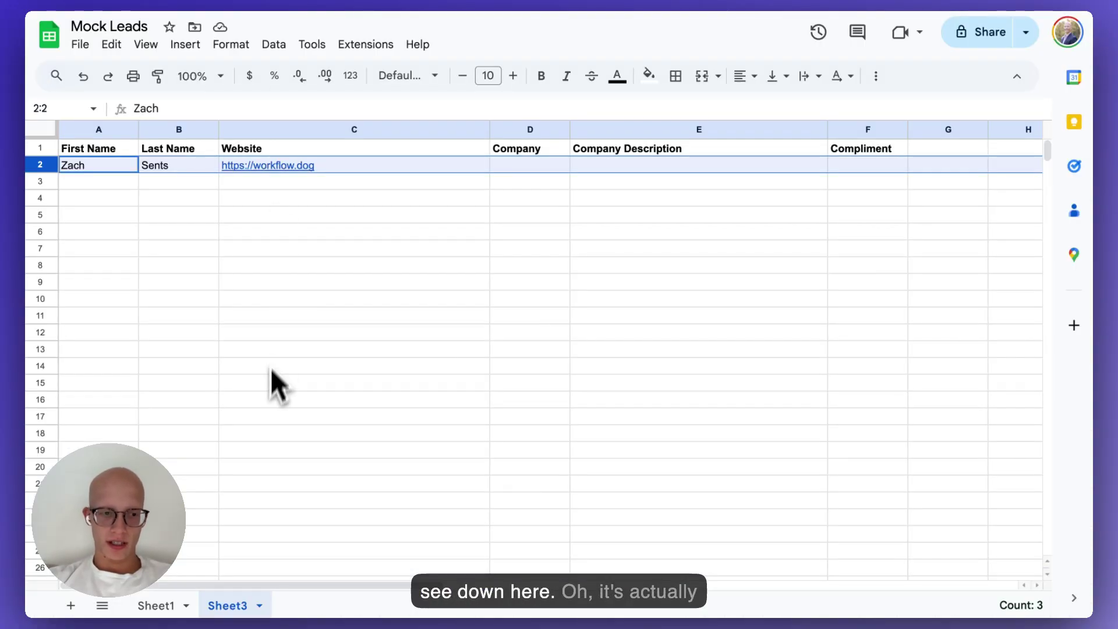
{"action": "left_click", "coordinate": [143, 1]}
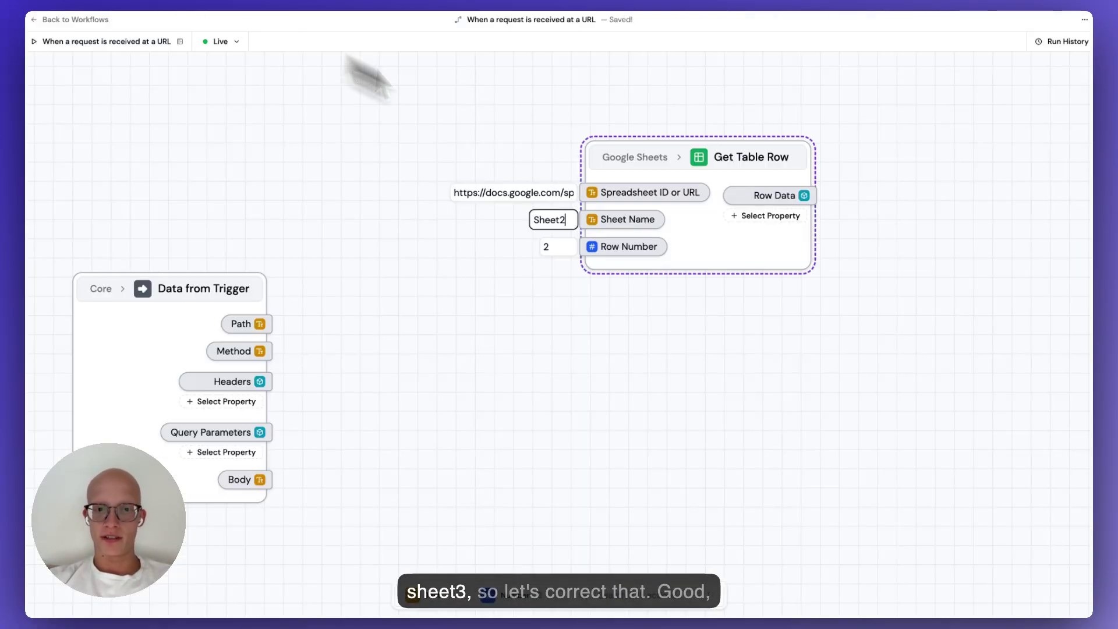
{"action": "key", "text": "BackSpace"}
{"action": "type", "text": "3"}
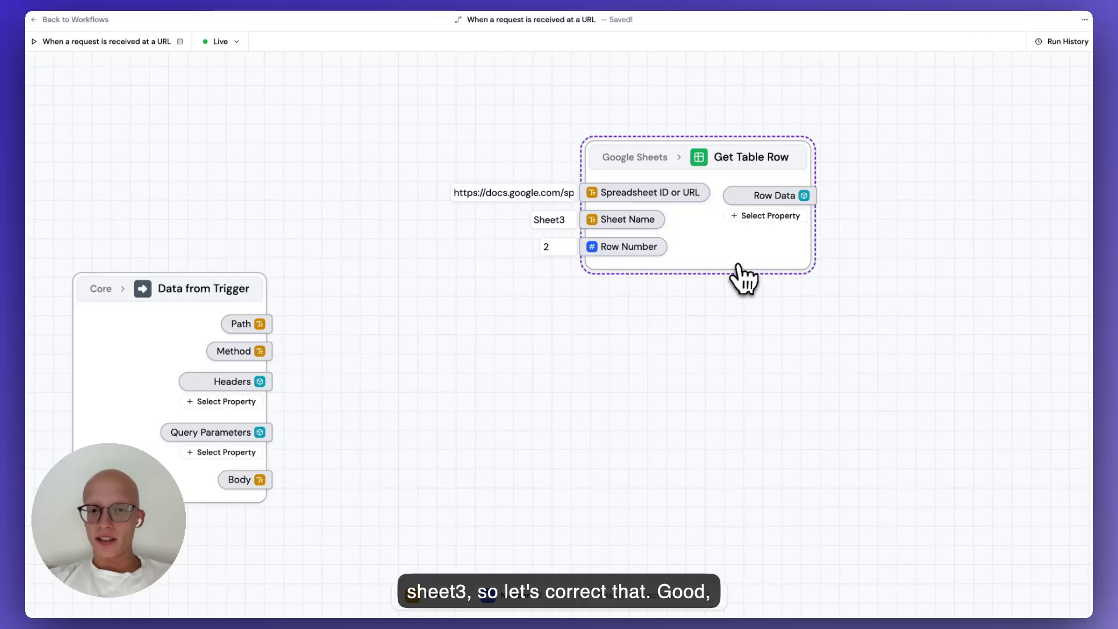
Review the Get Table Row node's Google account setting, leaving it unchanged.
{"action": "left_click", "coordinate": [743, 267]}
{"action": "left_click_drag", "start_coordinate": [759, 313], "coordinate": [663, 309]}
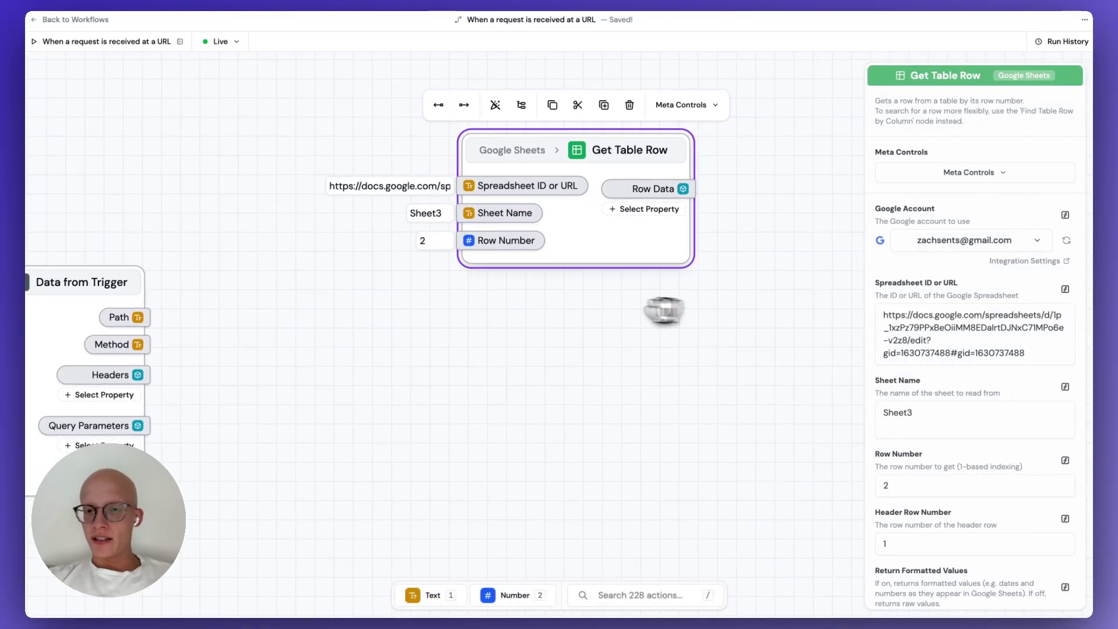
{"action": "left_click", "coordinate": [958, 241]}
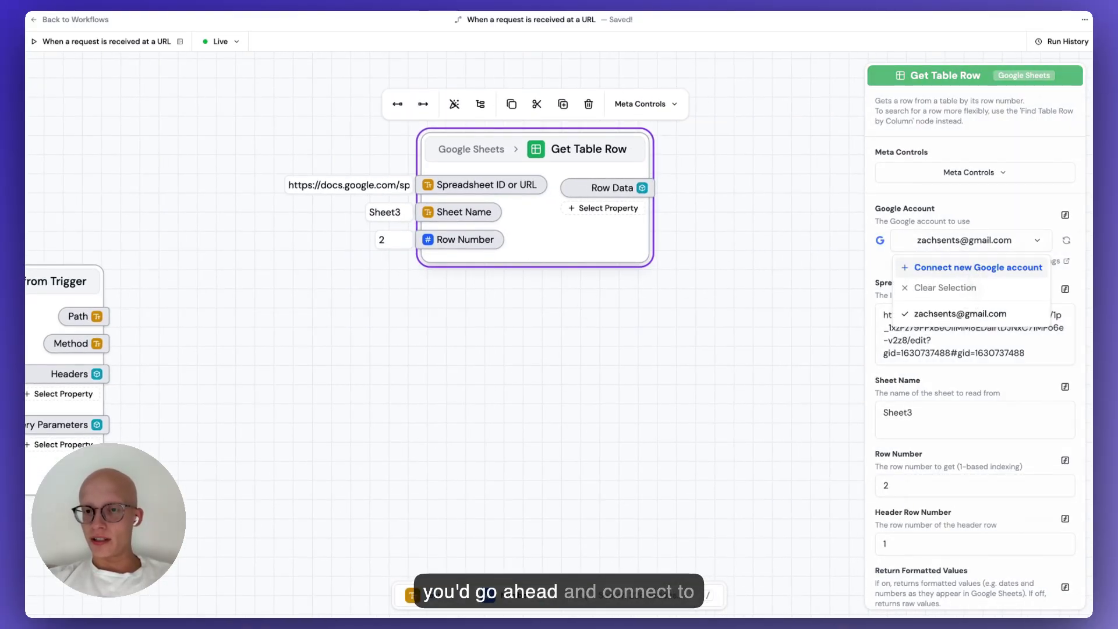
{"action": "left_click", "coordinate": [964, 243]}
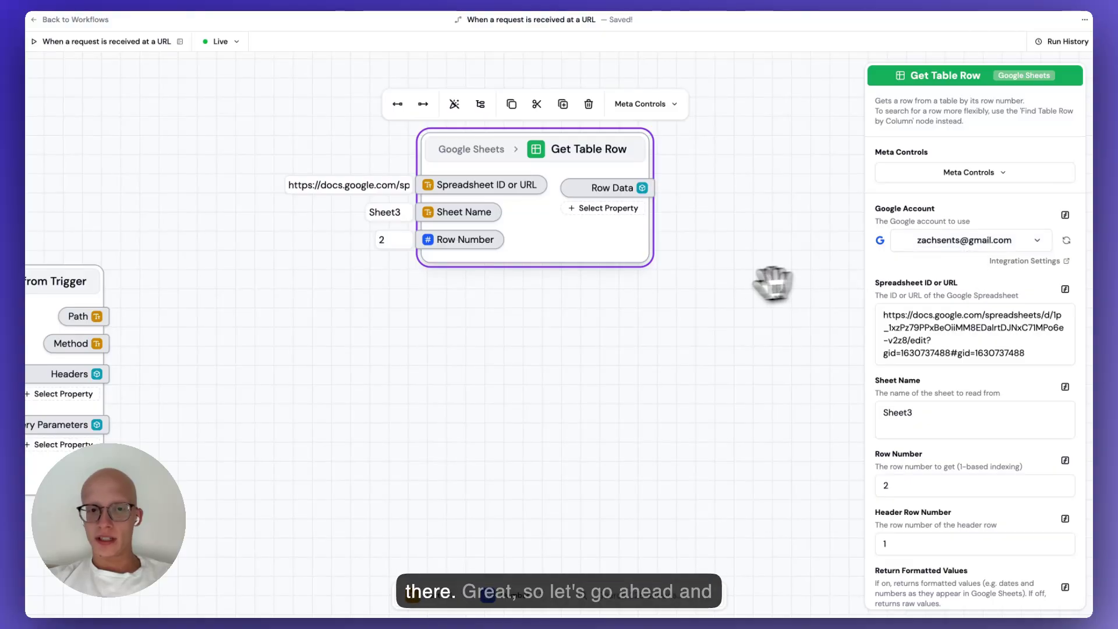
{"action": "scroll", "coordinate": [712, 294], "scroll_direction": "down", "scroll_amount": 2}
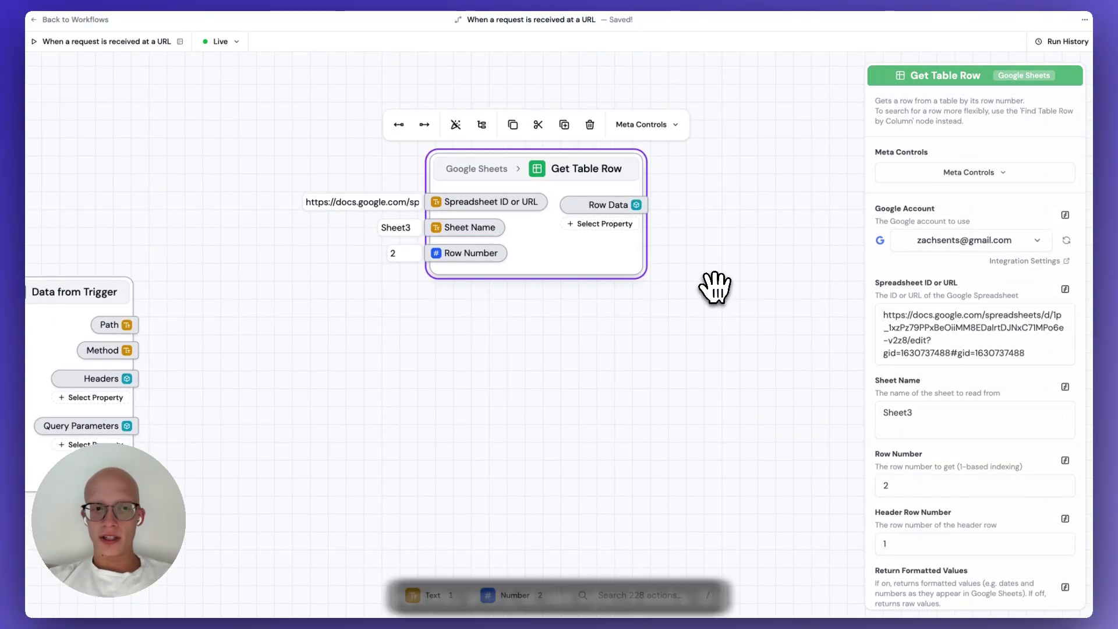
{"action": "left_click", "coordinate": [716, 287]}
Trigger a test run of the workflow and load the first run's data onto the canvas.
{"action": "left_click", "coordinate": [140, 44]}
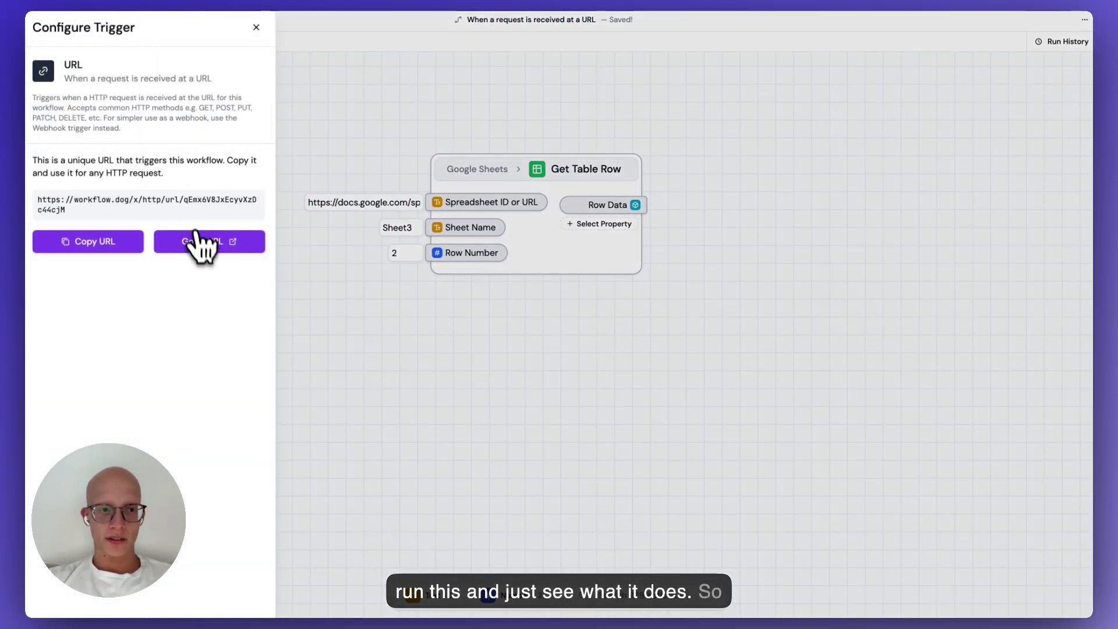
{"action": "left_click", "coordinate": [200, 241]}
{"action": "key", "text": "ctrl+w"}
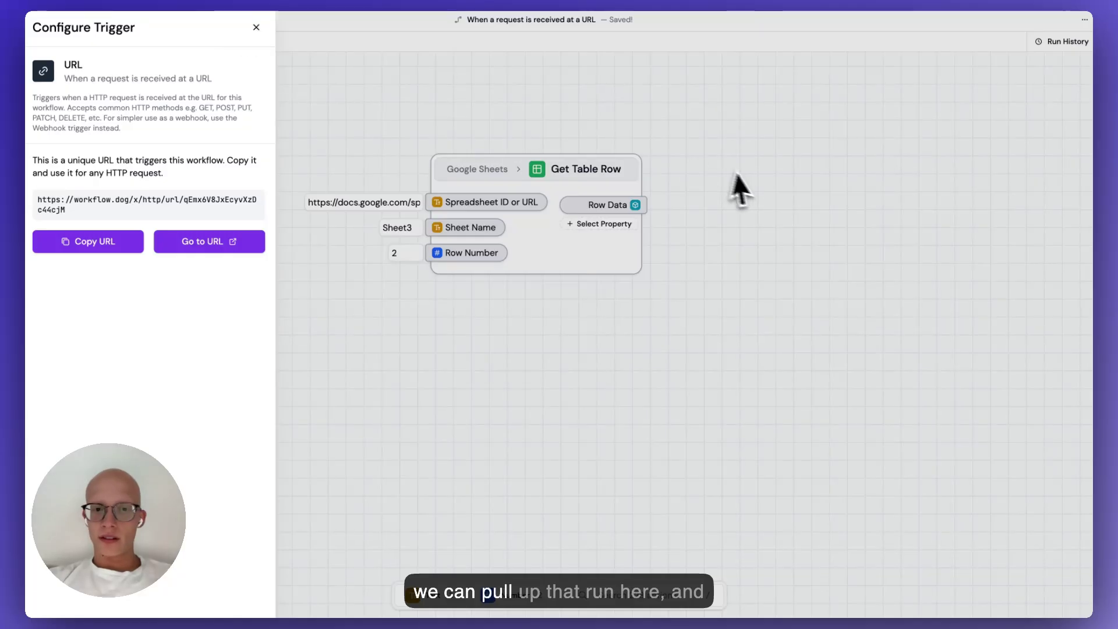
{"action": "left_click", "coordinate": [739, 189]}
{"action": "left_click", "coordinate": [1068, 42]}
{"action": "left_click", "coordinate": [927, 98]}
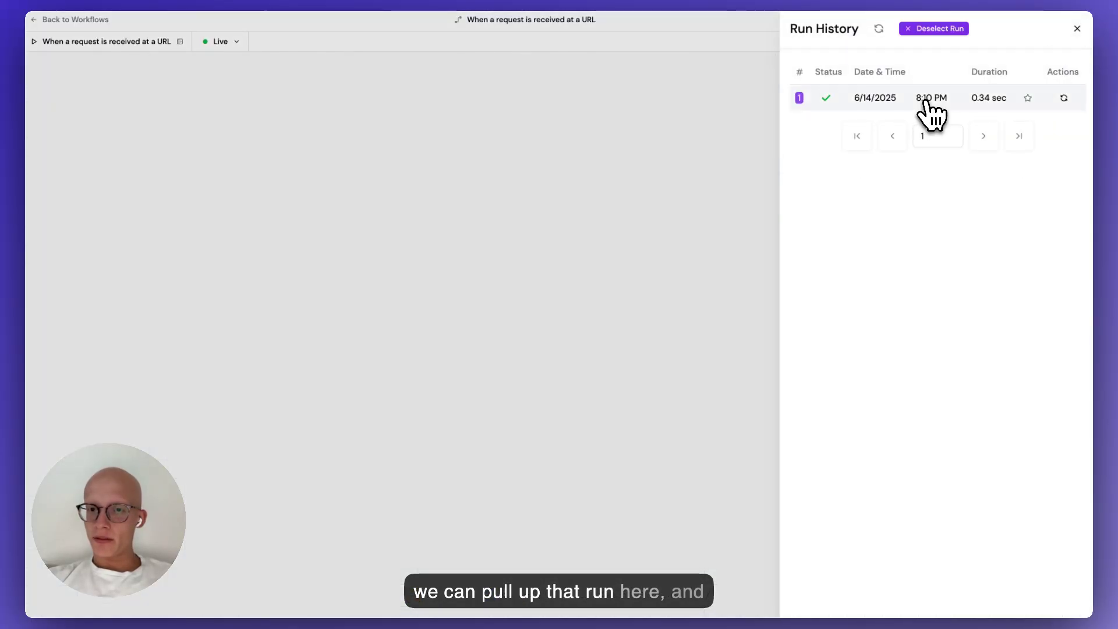
{"action": "scroll", "coordinate": [629, 250], "scroll_direction": "right", "scroll_amount": 10}
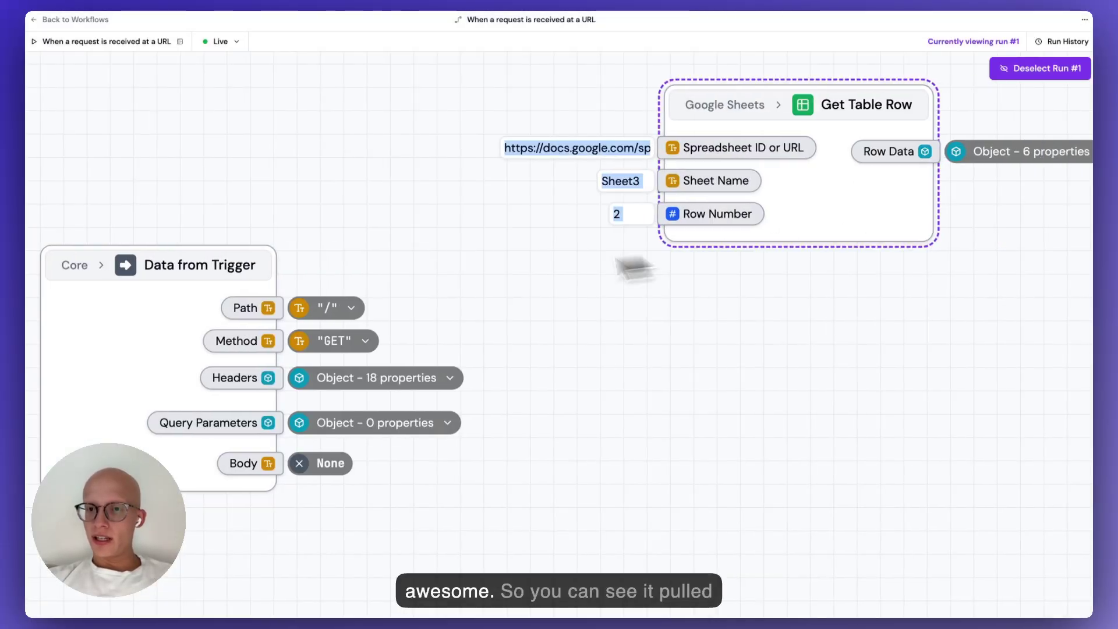
{"action": "mouse_move", "coordinate": [721, 202]}
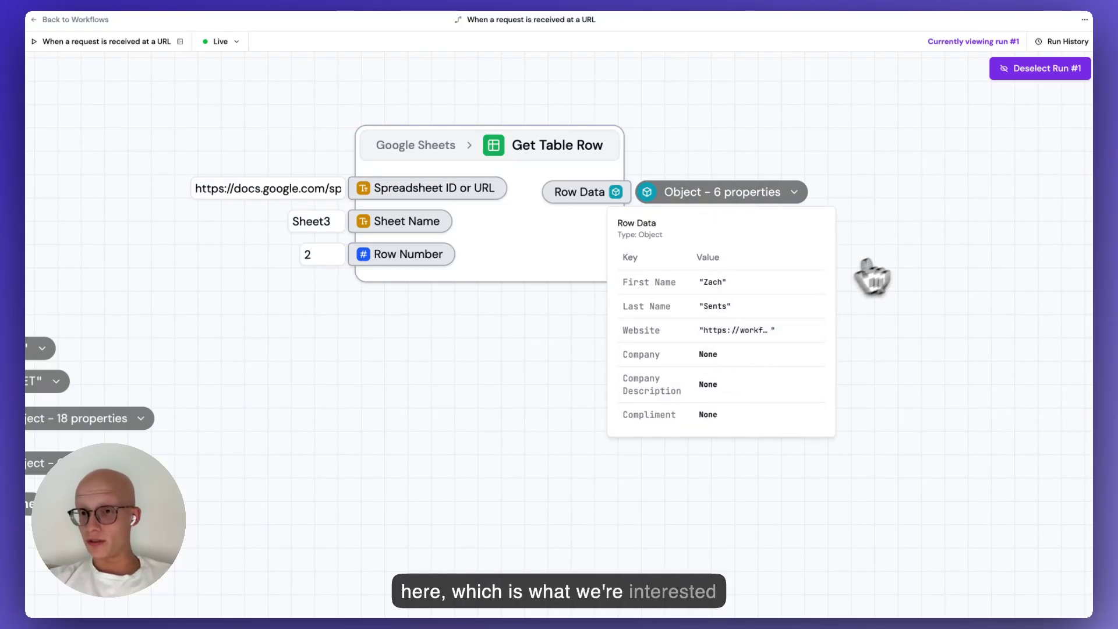
Add a Website output property to the Get Table Row node's Row Data.
{"action": "left_click", "coordinate": [1038, 69]}
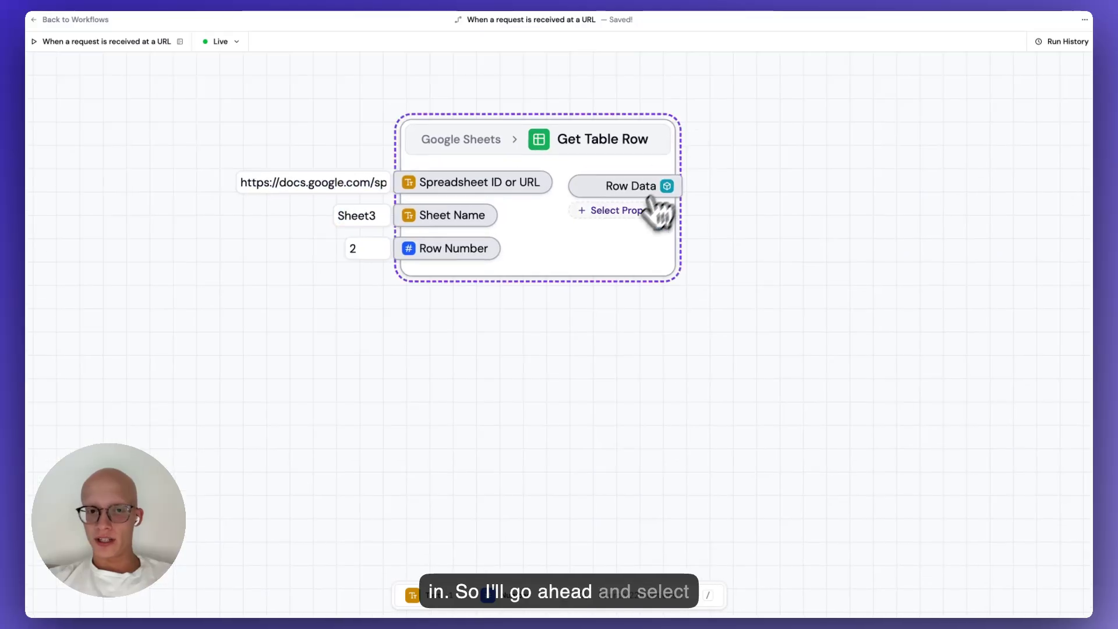
{"action": "left_click", "coordinate": [649, 209]}
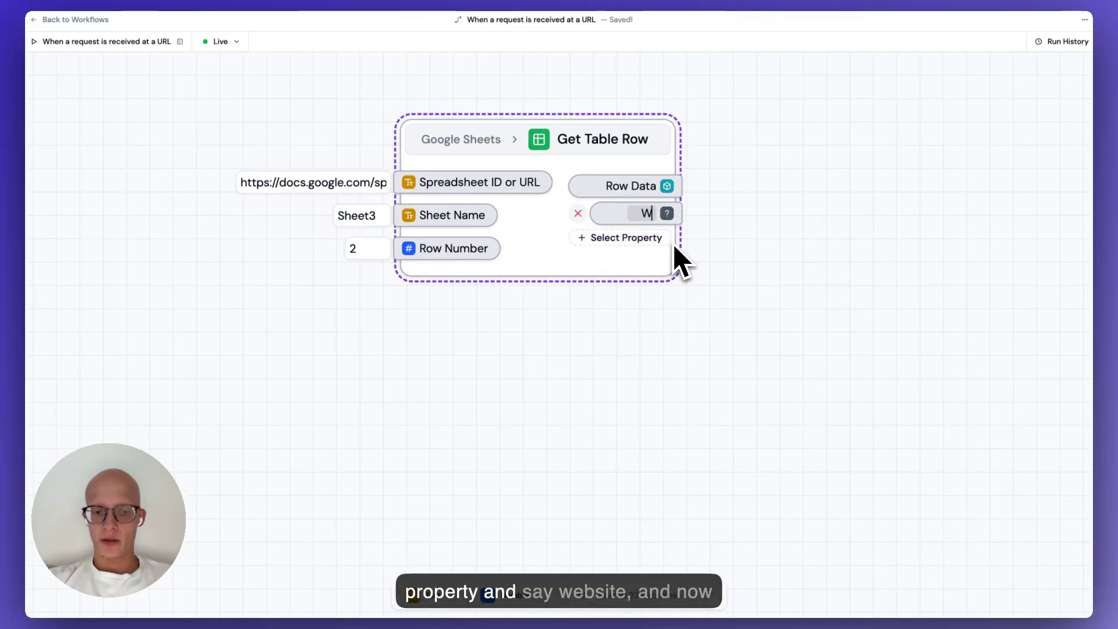
{"action": "left_click_drag", "start_coordinate": [826, 257], "coordinate": [472, 260]}
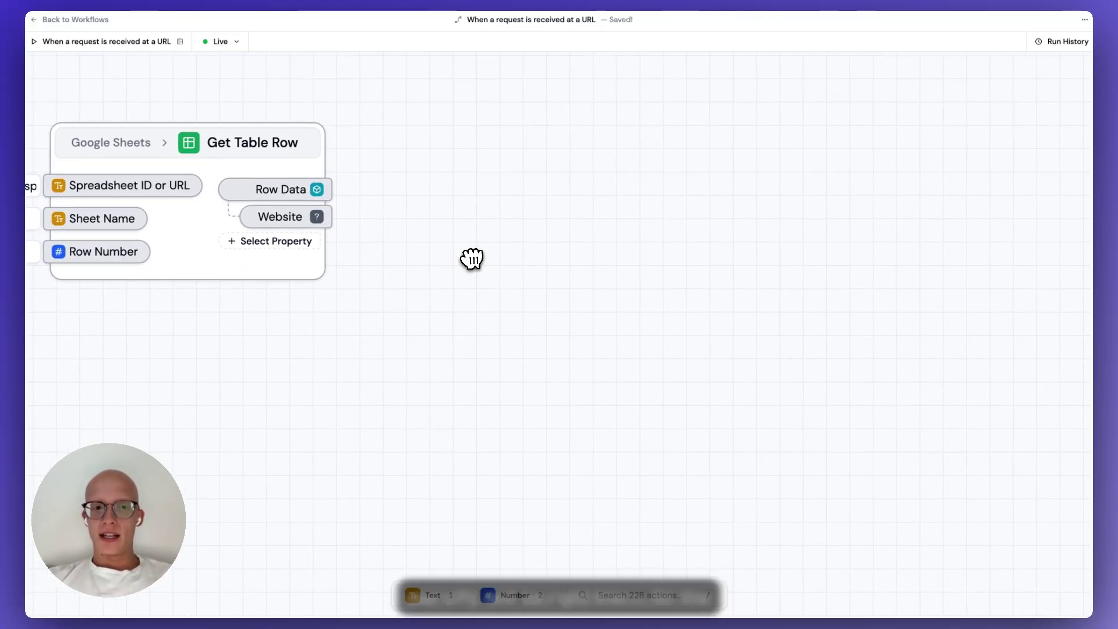
{"action": "mouse_move", "coordinate": [338, 227]}
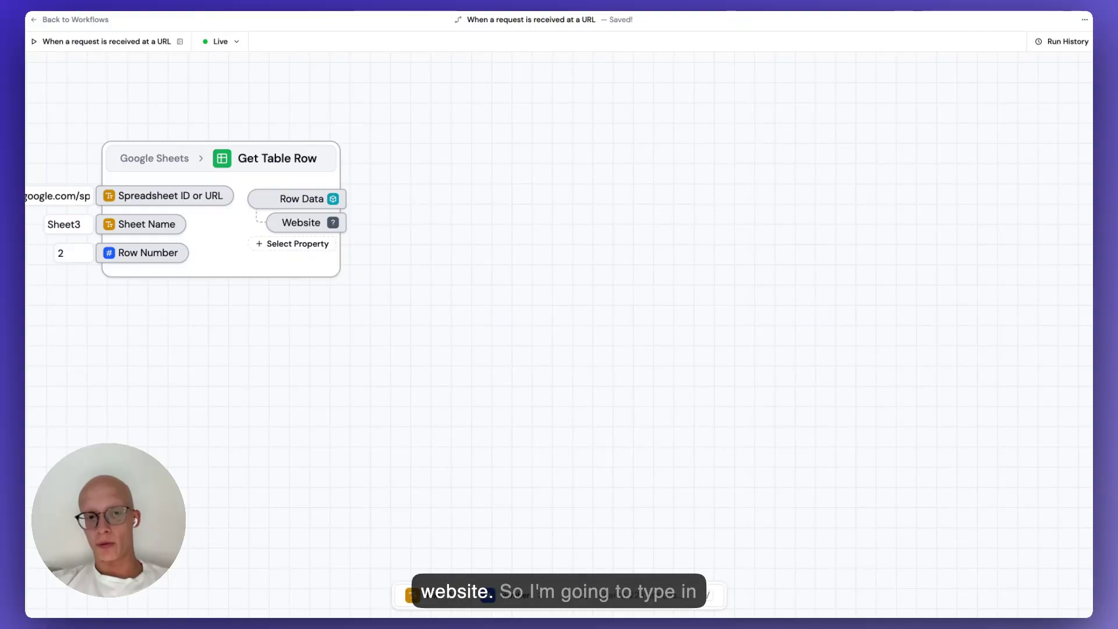
Add a Firecrawl Scrape URL step and feed the row's Website into its URL.
{"action": "double_click", "coordinate": [594, 243]}
{"action": "type", "text": "firecraw"}
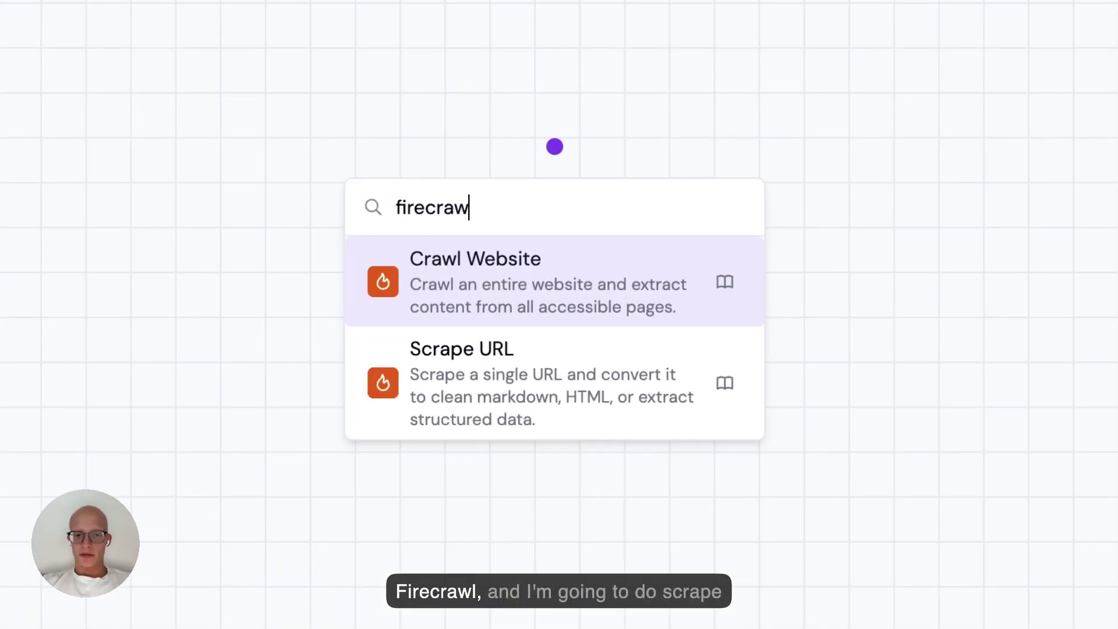
{"action": "key", "text": "Down"}
{"action": "key", "text": "Return"}
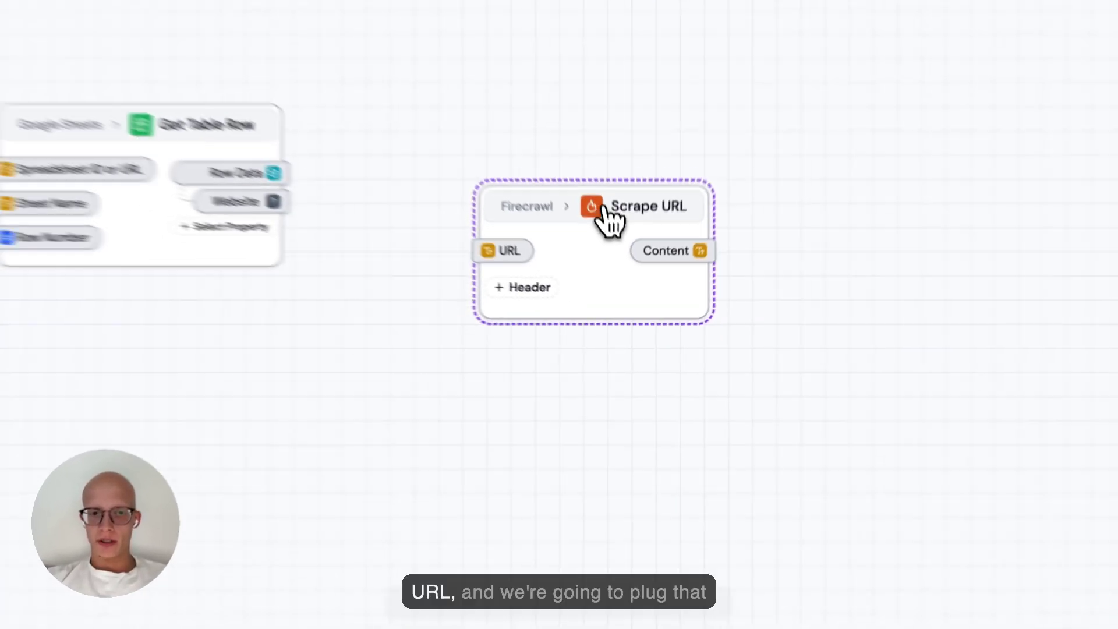
{"action": "left_click_drag", "start_coordinate": [341, 222], "coordinate": [561, 232]}
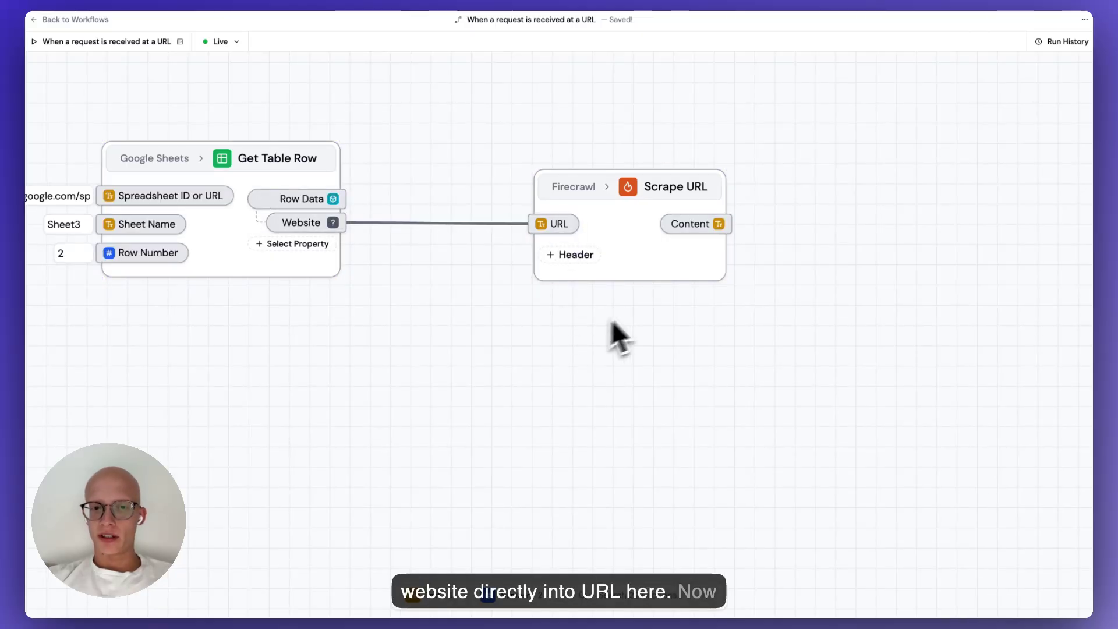
Set the Scrape URL format to Markdown and enable Include Screenshot with Full Page Screenshot.
{"action": "left_click", "coordinate": [653, 273]}
{"action": "left_click_drag", "start_coordinate": [662, 320], "coordinate": [583, 320]}
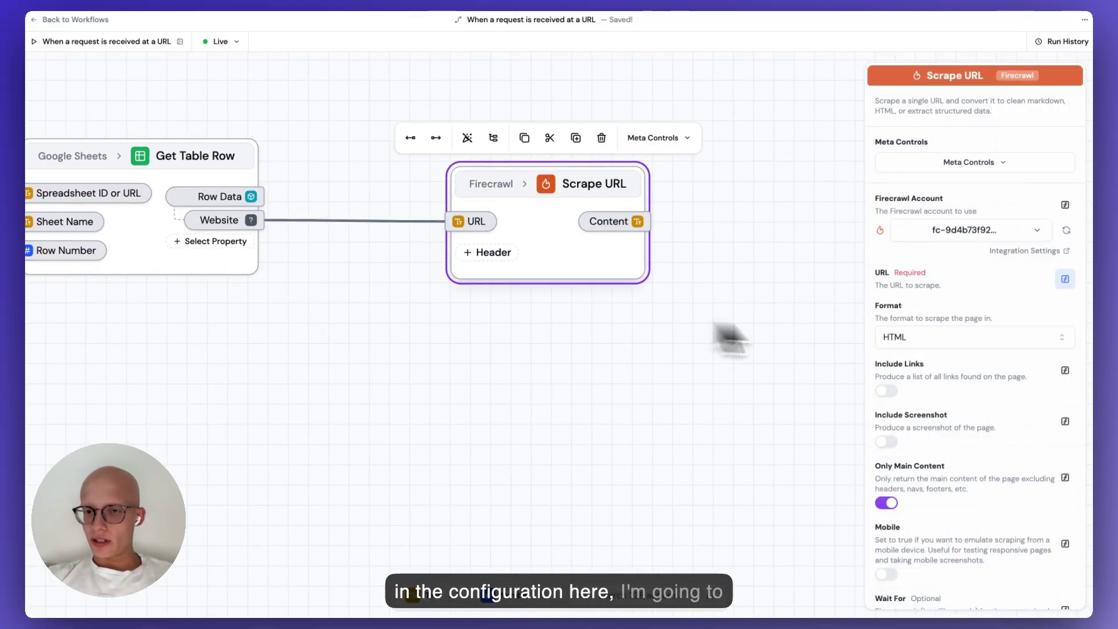
{"action": "left_click", "coordinate": [925, 337]}
{"action": "left_click", "coordinate": [927, 364]}
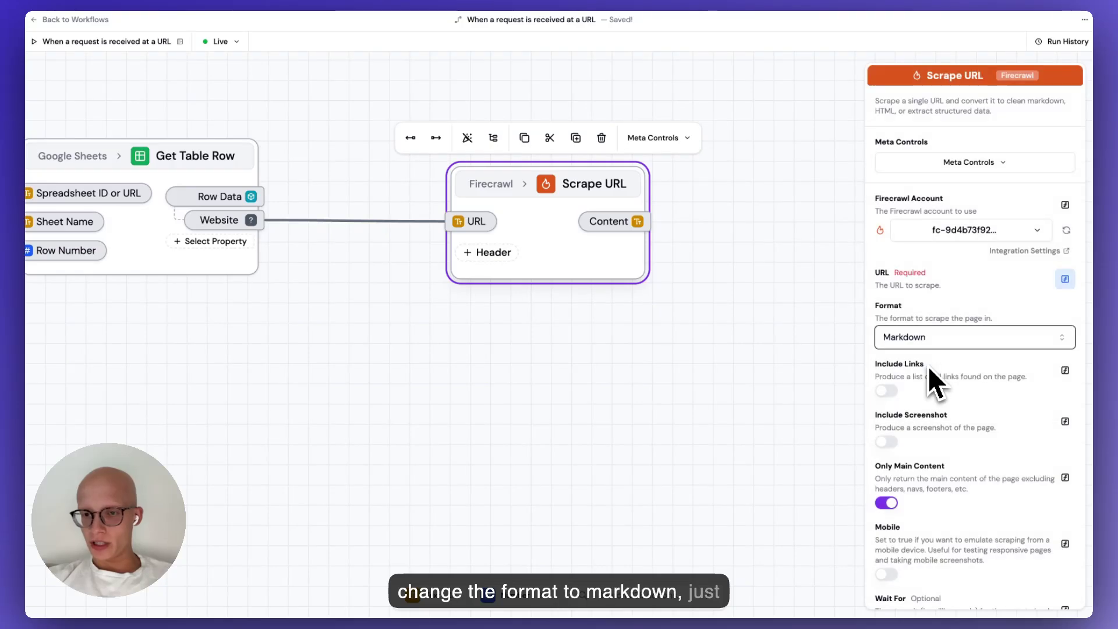
{"action": "scroll", "coordinate": [929, 384], "scroll_direction": "down", "scroll_amount": 2}
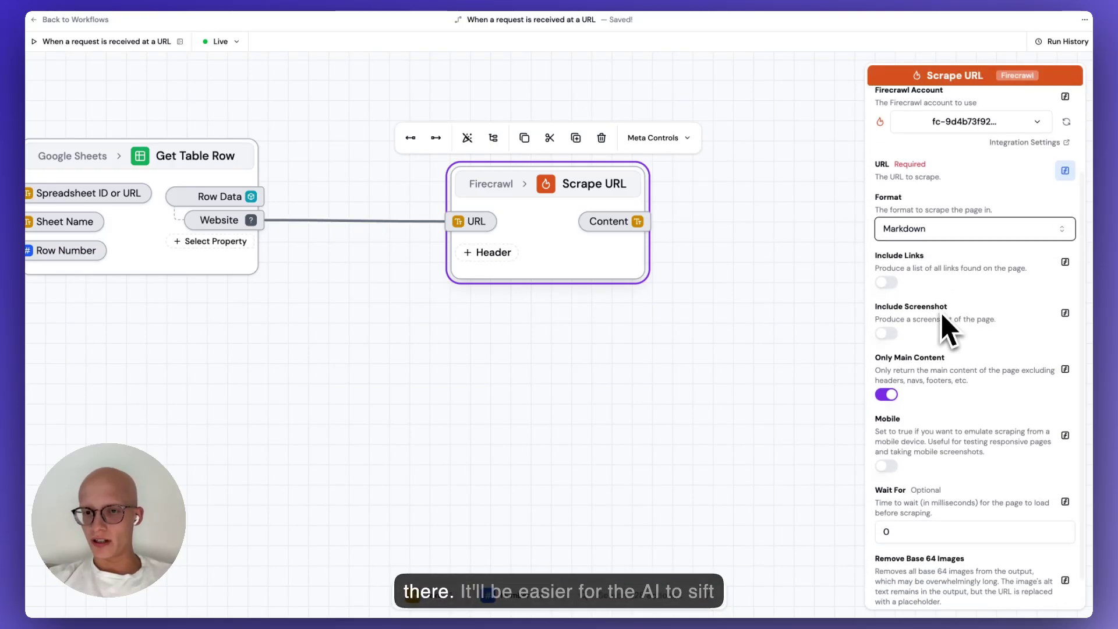
{"action": "scroll", "coordinate": [942, 312], "scroll_direction": "down", "scroll_amount": 1}
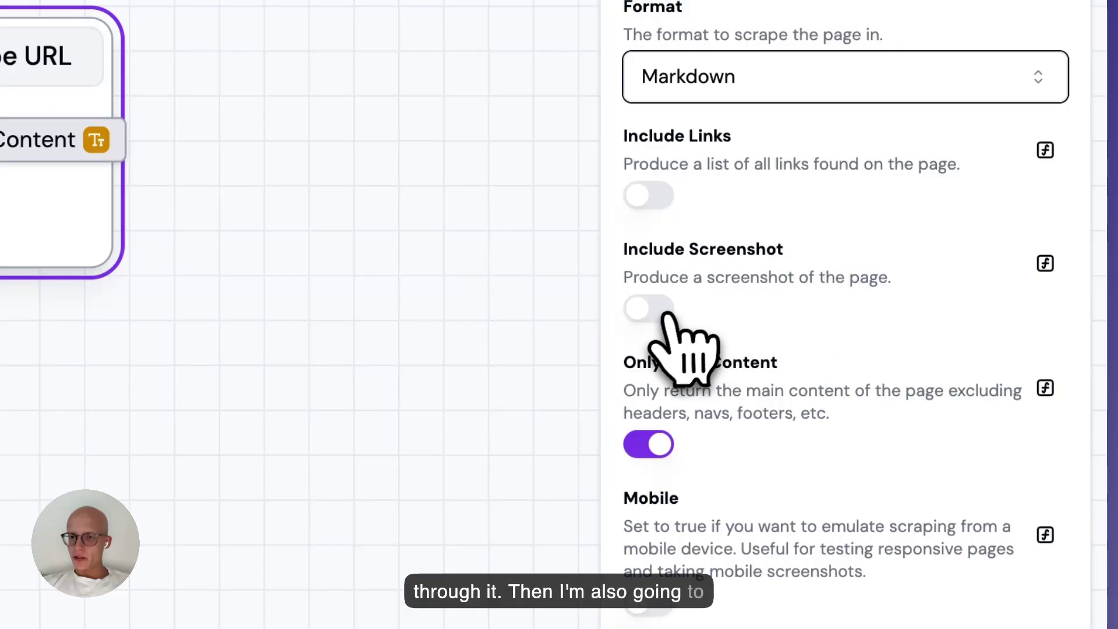
{"action": "left_click", "coordinate": [669, 312]}
{"action": "scroll", "coordinate": [724, 369], "scroll_direction": "down", "scroll_amount": 1}
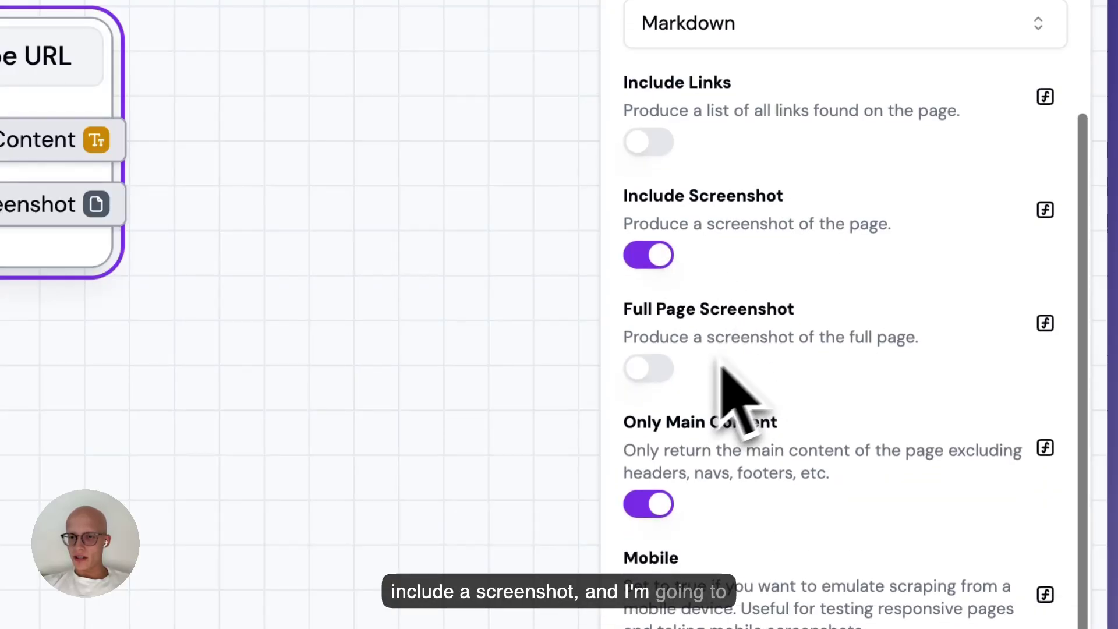
{"action": "left_click", "coordinate": [647, 368]}
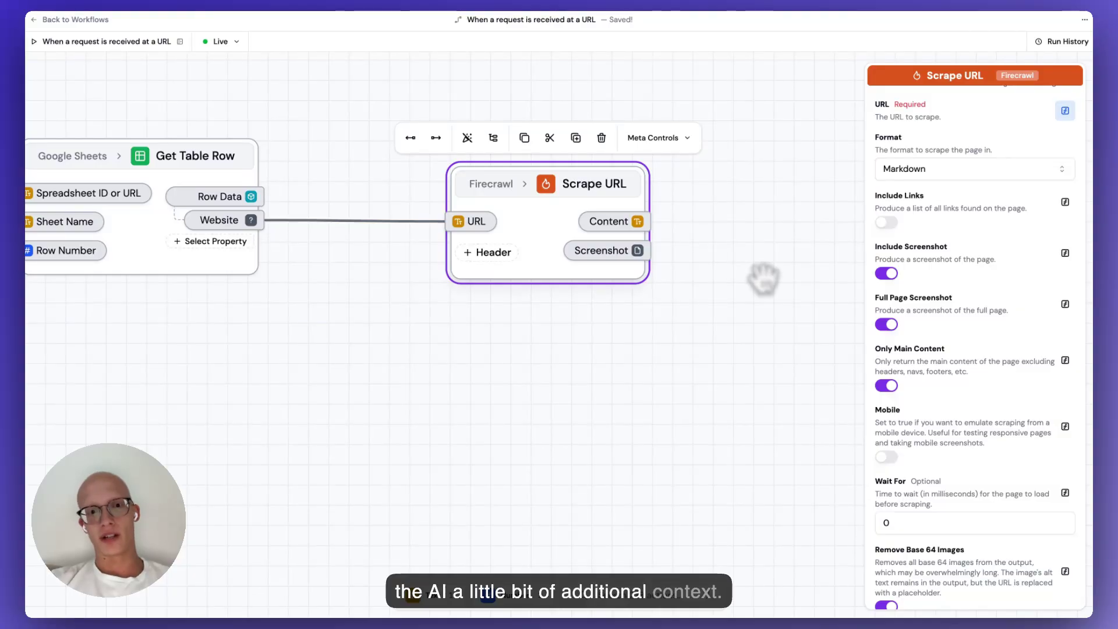
{"action": "scroll", "coordinate": [765, 278], "scroll_direction": "right", "scroll_amount": 8}
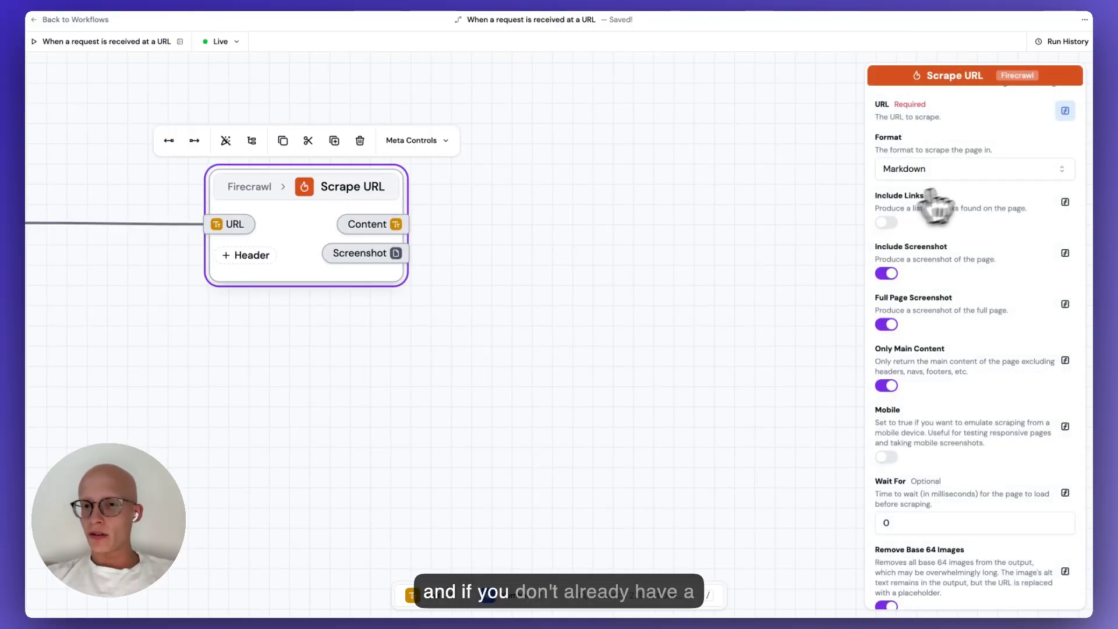
{"action": "scroll", "coordinate": [972, 195], "scroll_direction": "up", "scroll_amount": 3}
Start connecting a new Firecrawl account, then cancel the API key prompt.
{"action": "left_click", "coordinate": [962, 217]}
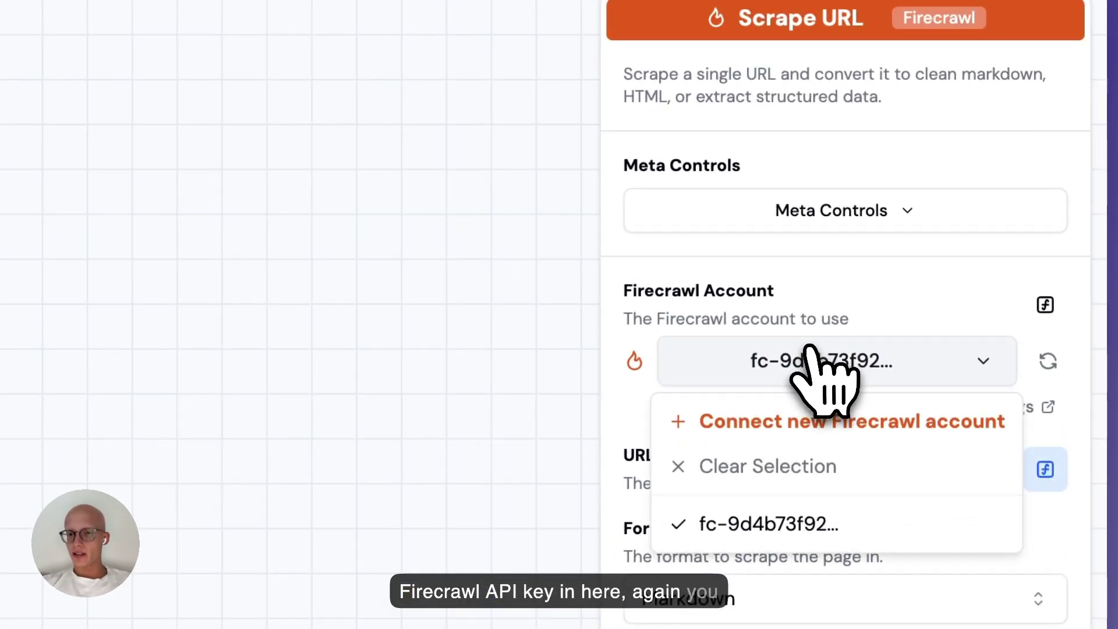
{"action": "left_click", "coordinate": [810, 418]}
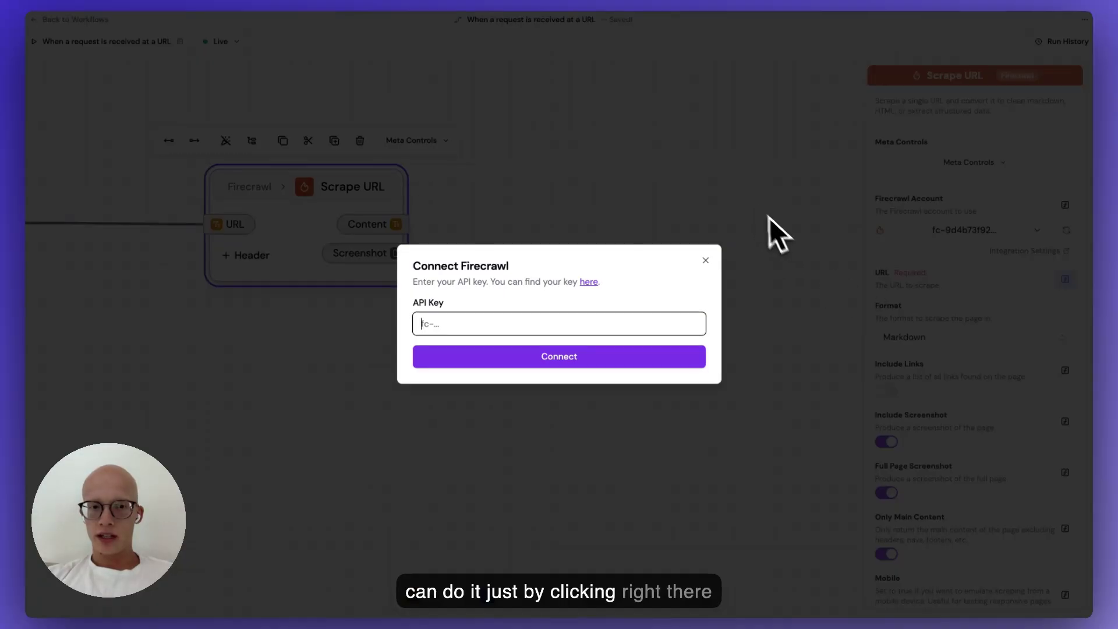
{"action": "left_click", "coordinate": [605, 230]}
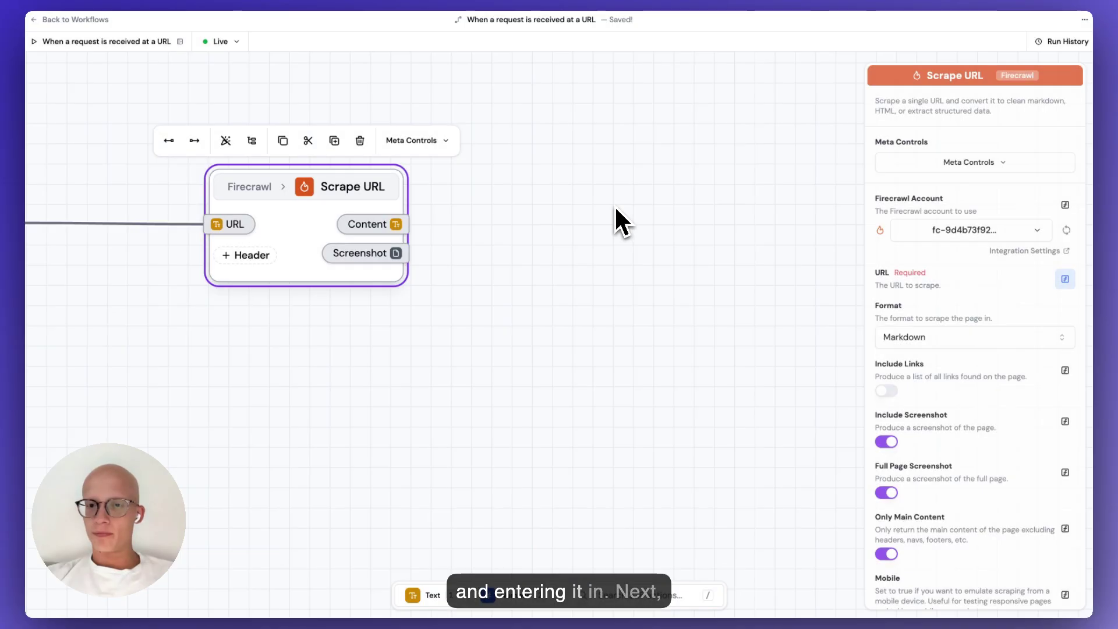
{"action": "left_click", "coordinate": [554, 239]}
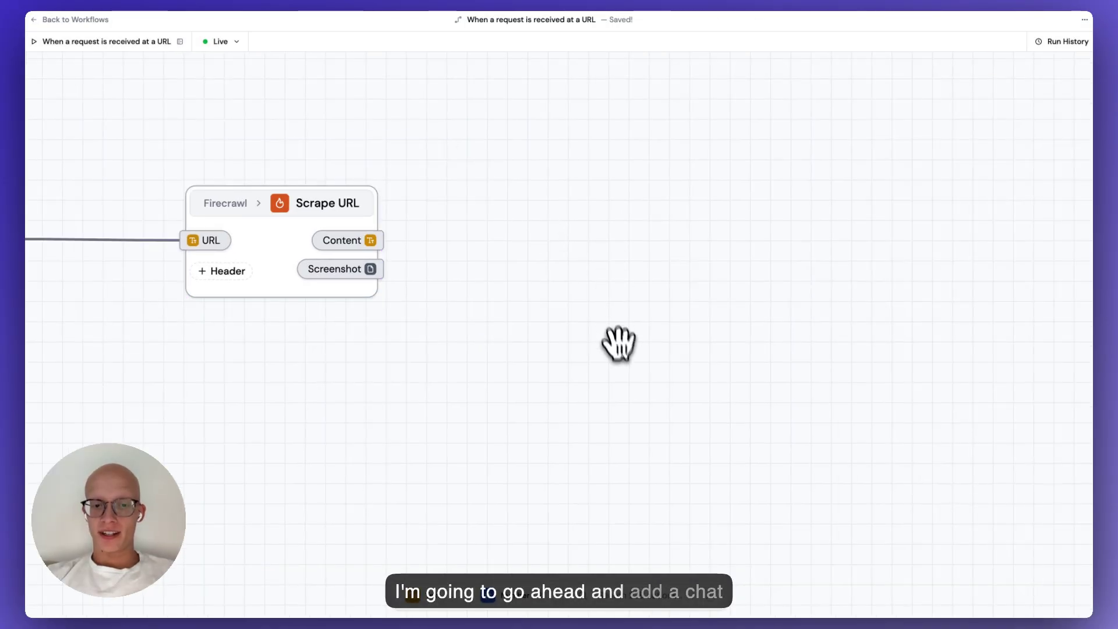
Add an OpenAI Chat step and link the scraped Content to its Prompt.
{"action": "left_click", "coordinate": [633, 594]}
{"action": "type", "text": "chat"}
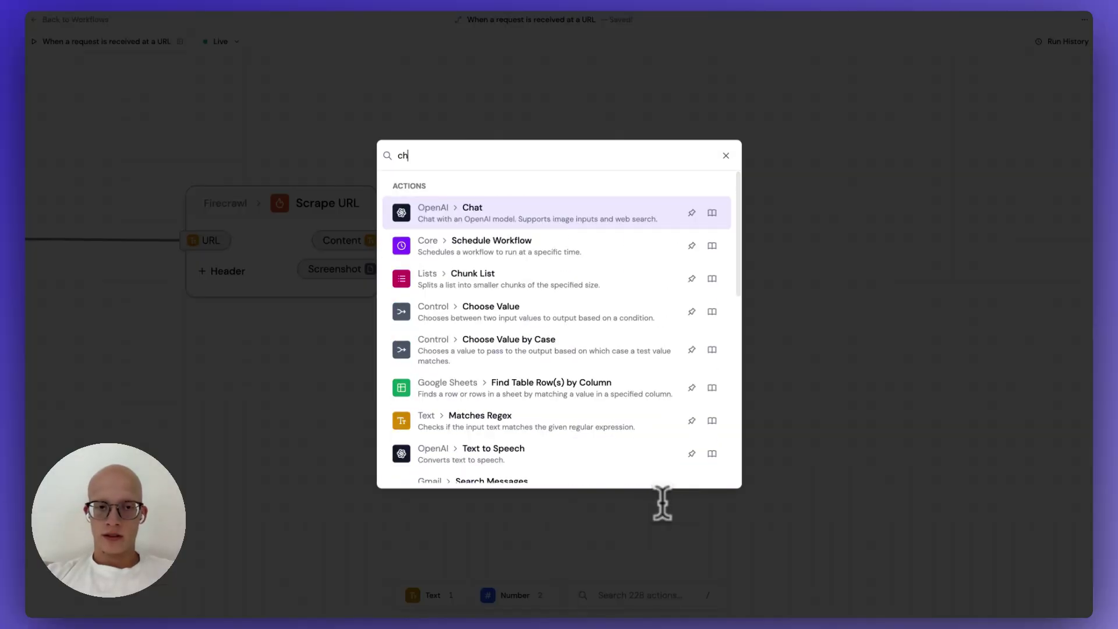
{"action": "left_click", "coordinate": [543, 221]}
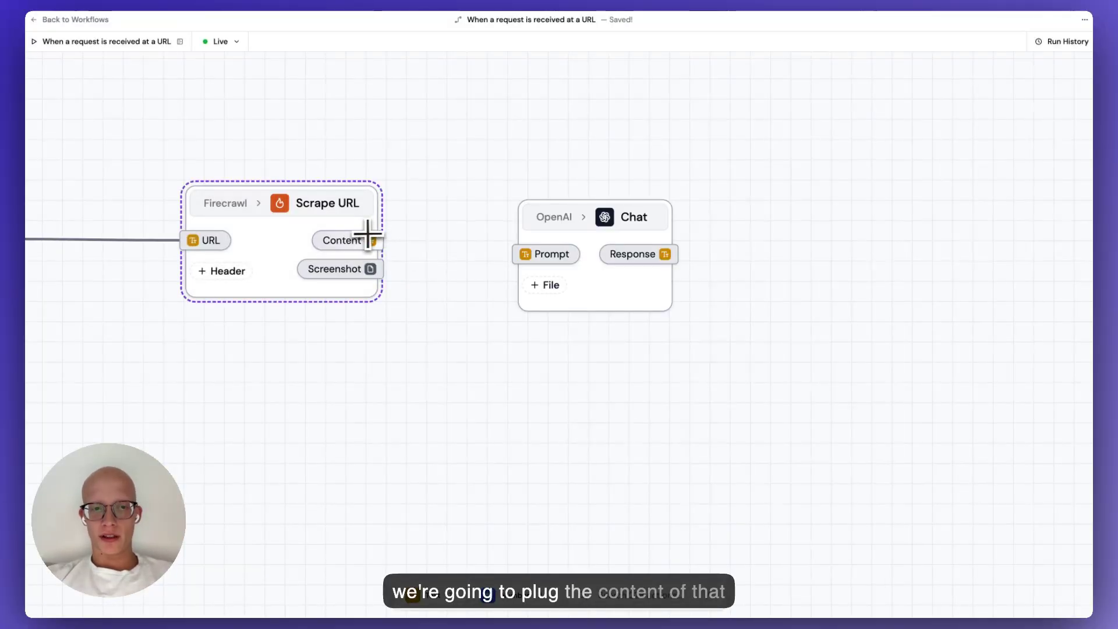
{"action": "left_click_drag", "start_coordinate": [365, 236], "coordinate": [526, 263]}
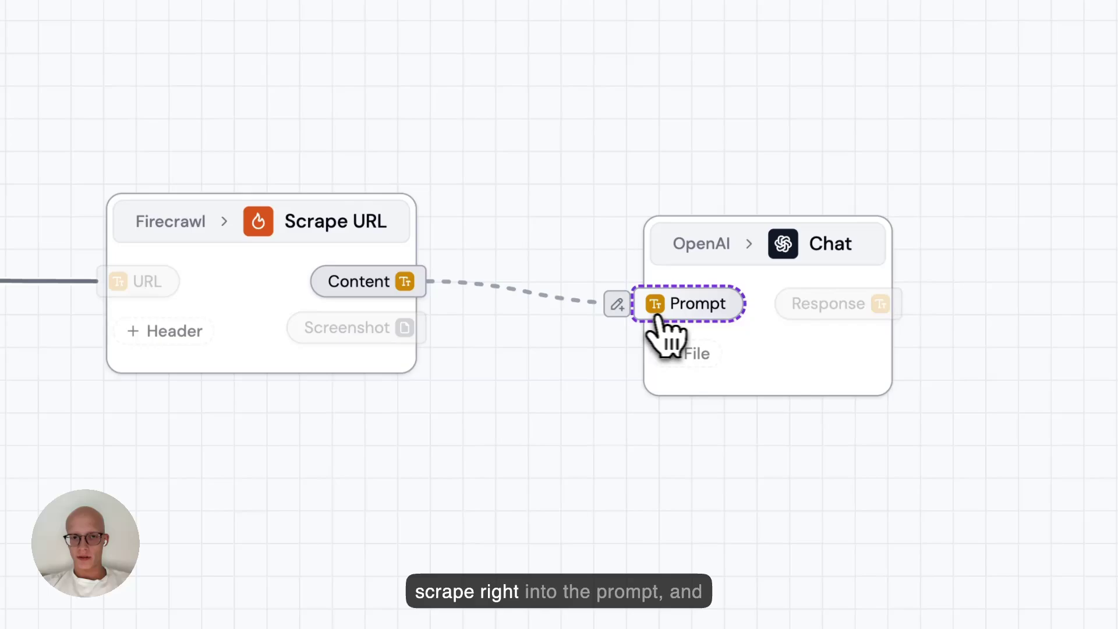
{"action": "left_click_drag", "start_coordinate": [688, 318], "coordinate": [689, 319]}
Add a file input to the Chat step and connect the Screenshot to File 1.
{"action": "left_click", "coordinate": [693, 352]}
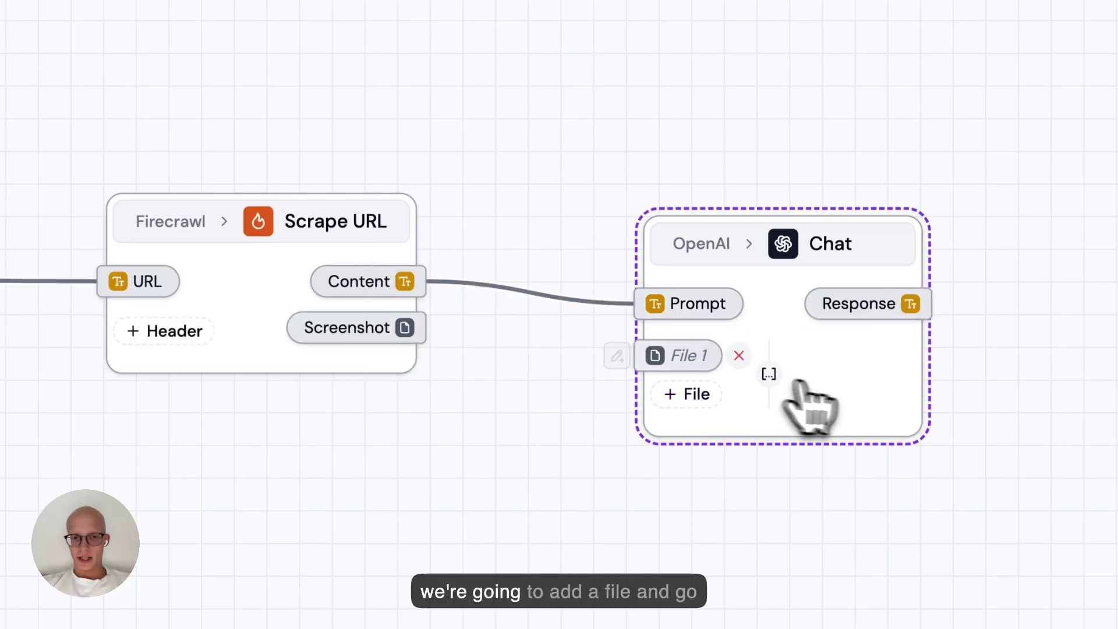
{"action": "left_click_drag", "start_coordinate": [408, 329], "coordinate": [743, 382]}
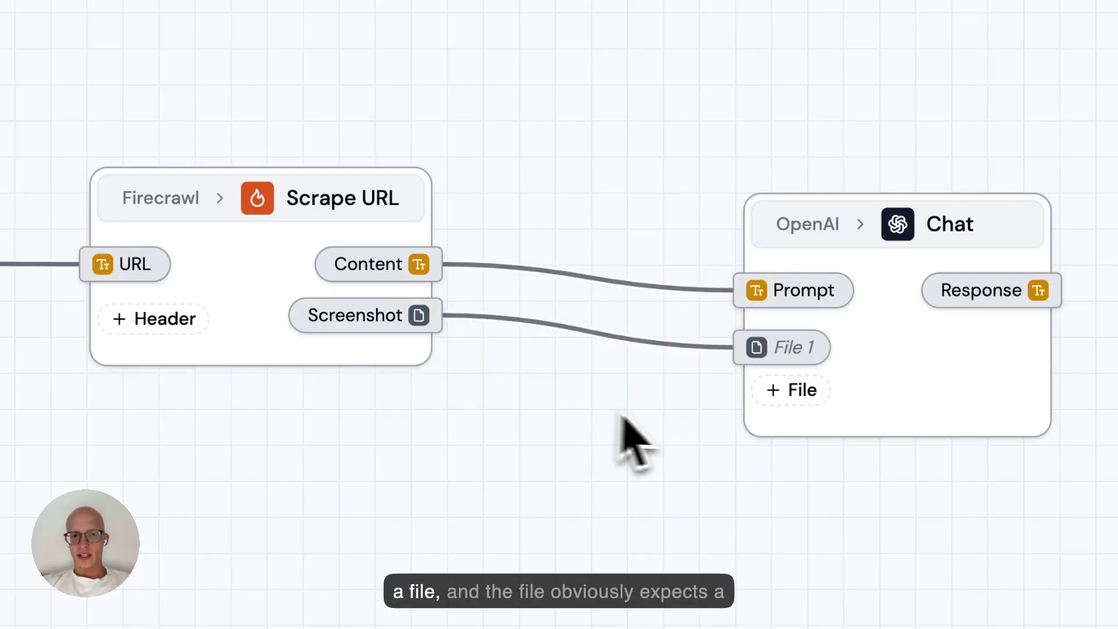
{"action": "mouse_move", "coordinate": [775, 352]}
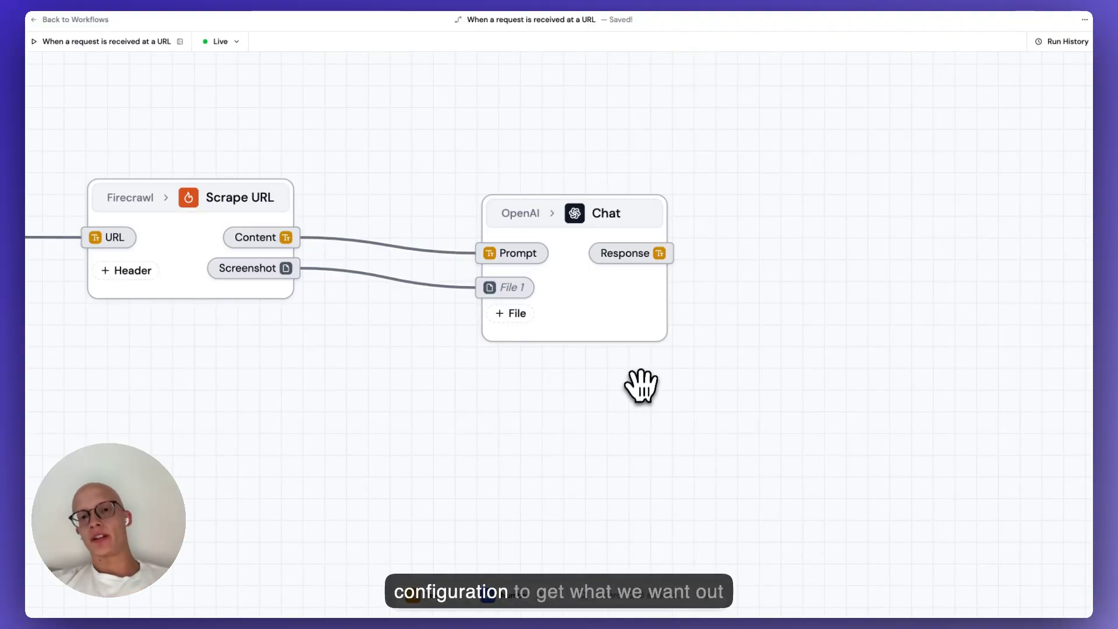
{"action": "scroll", "coordinate": [626, 405], "scroll_direction": "down", "scroll_amount": 3}
{"action": "scroll", "coordinate": [681, 388], "scroll_direction": "right", "scroll_amount": 2}
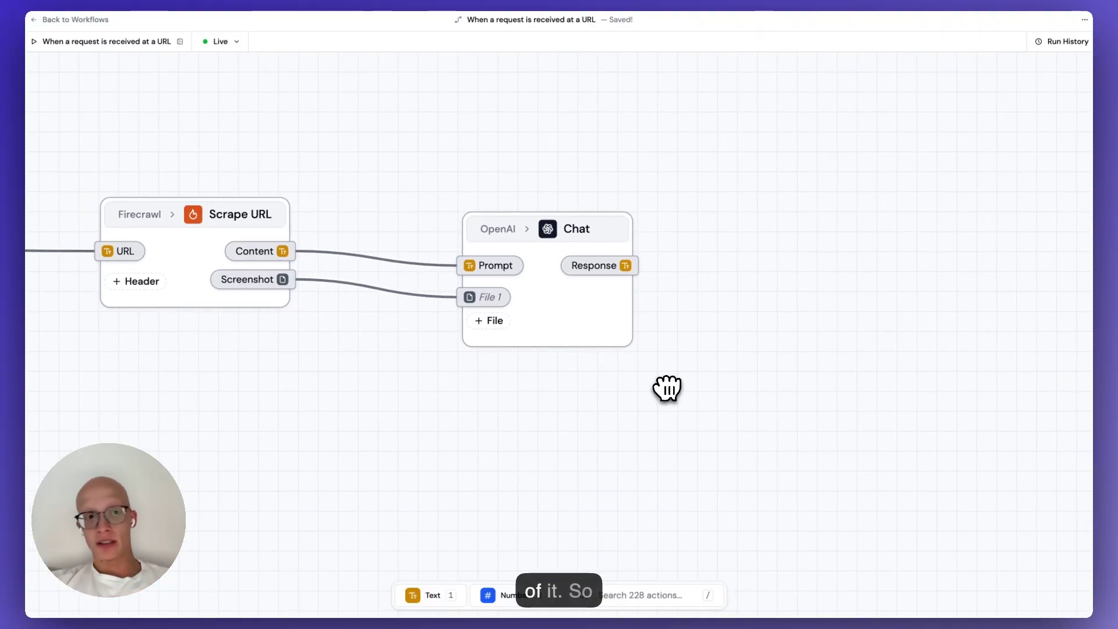
{"action": "scroll", "coordinate": [658, 389], "scroll_direction": "left", "scroll_amount": 1}
Turn on Structured Output in the Chat step's settings, adding a Structured Response output.
{"action": "left_click", "coordinate": [594, 317]}
{"action": "left_click", "coordinate": [591, 317]}
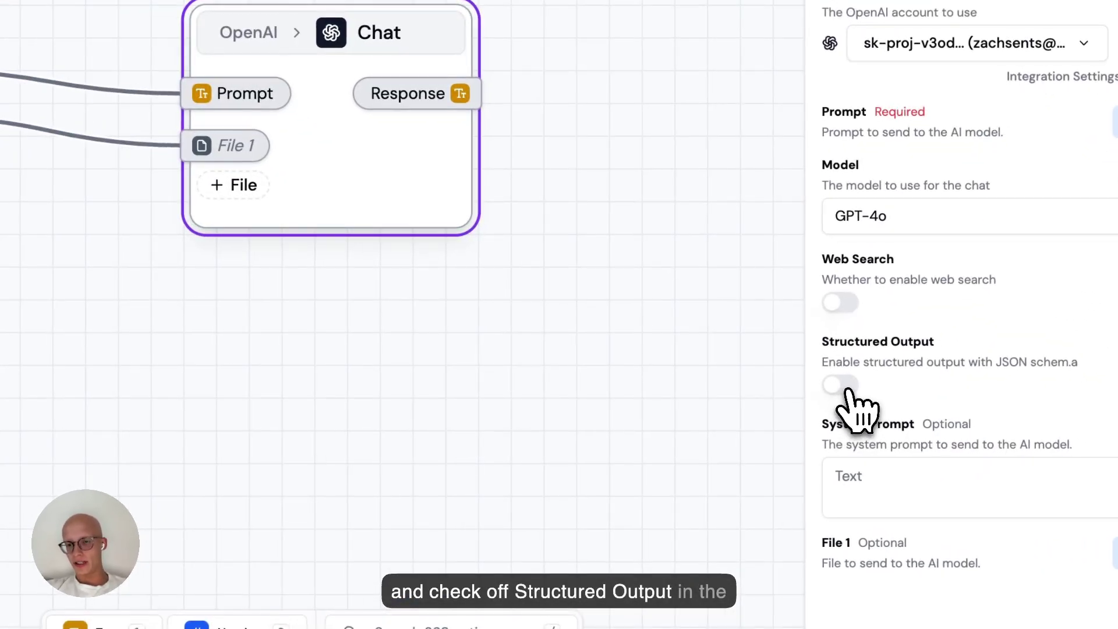
{"action": "left_click", "coordinate": [844, 387]}
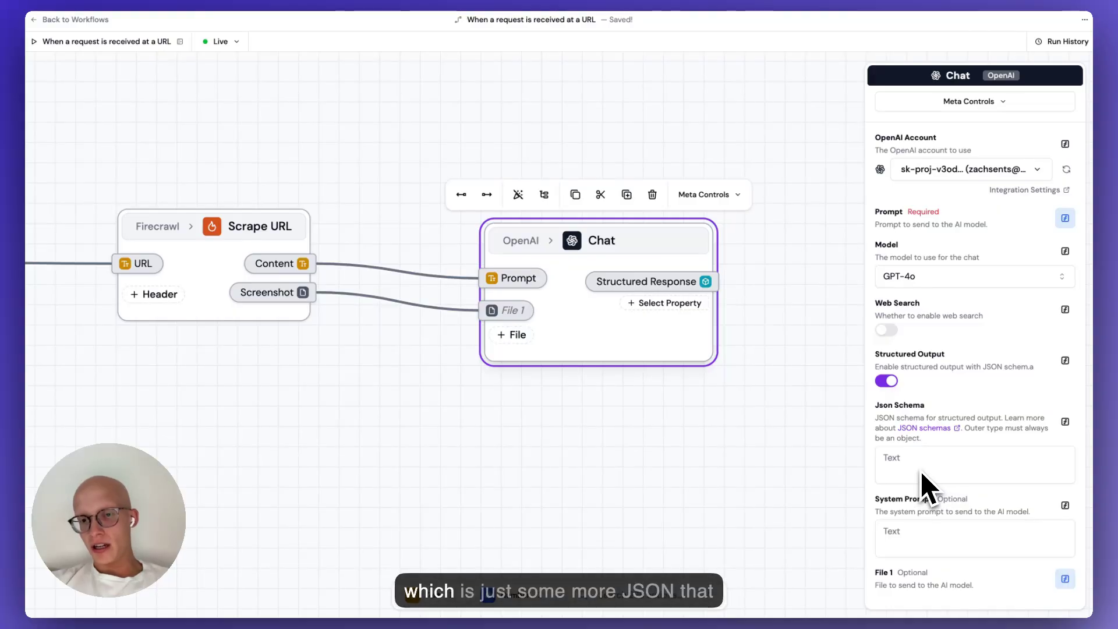
{"action": "scroll", "coordinate": [911, 495], "scroll_direction": "down", "scroll_amount": 1}
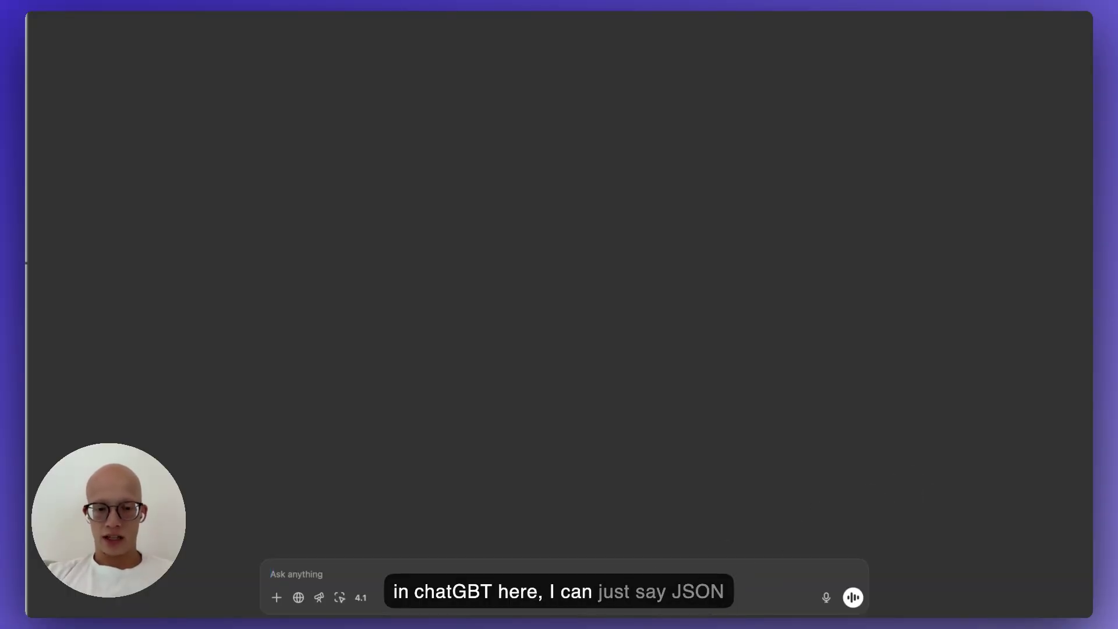
Have ChatGPT generate a JSON schema with company_name and company_description, then return to the Json Schema field.
{"action": "type", "text": "schema of an object with property \"company_name\" (string"}
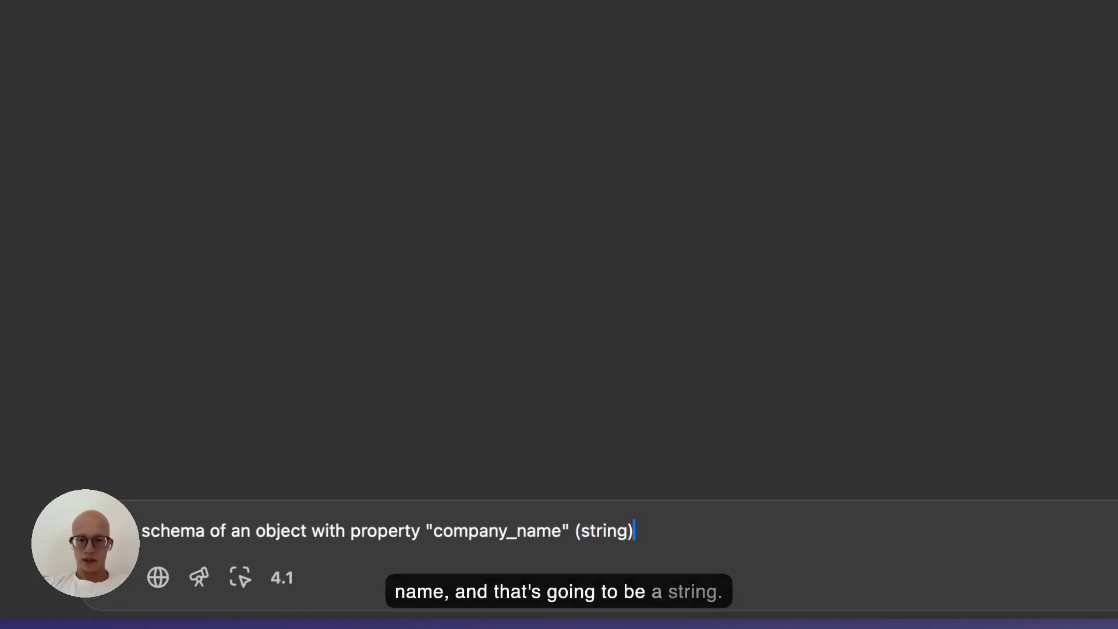
{"action": "key", "text": "Return"}
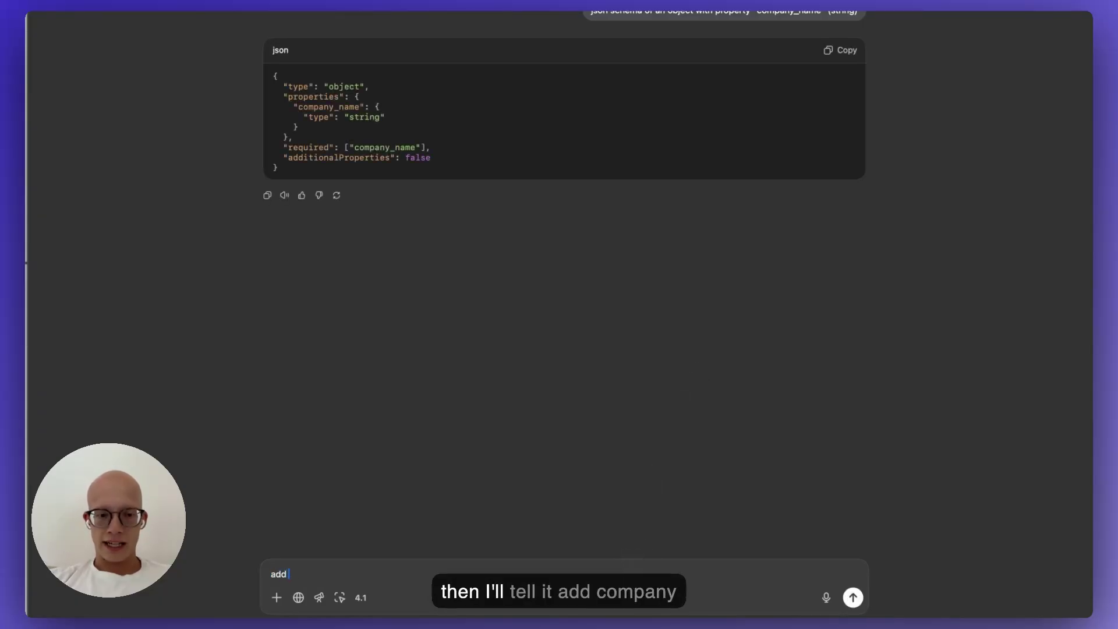
{"action": "type", "text": "add company descriptio"}
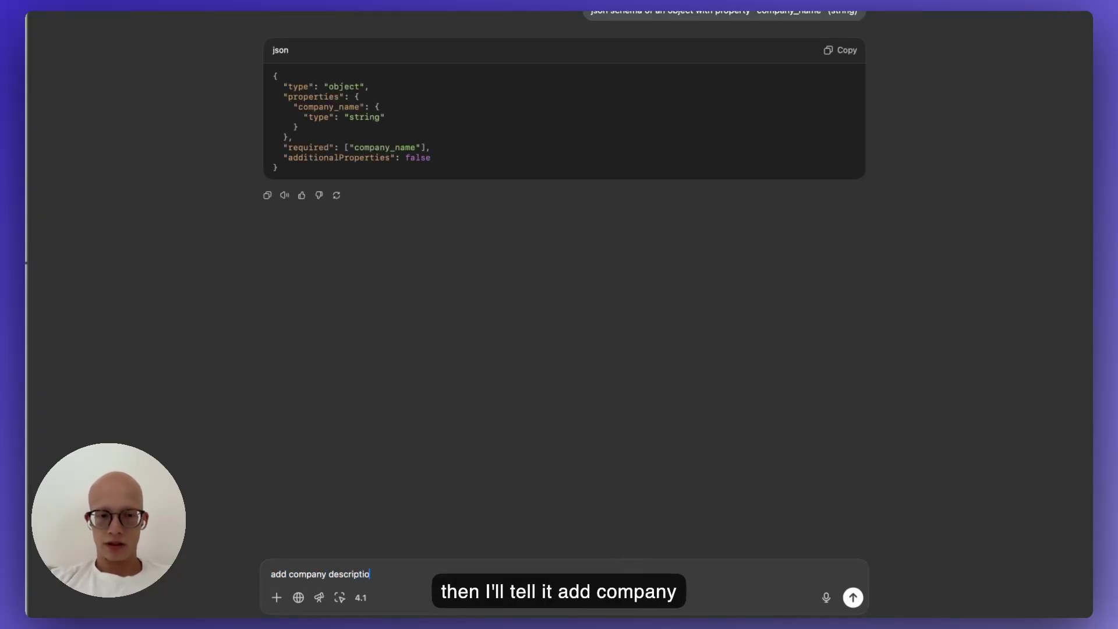
{"action": "type", "text": "n"}
{"action": "key", "text": "Return"}
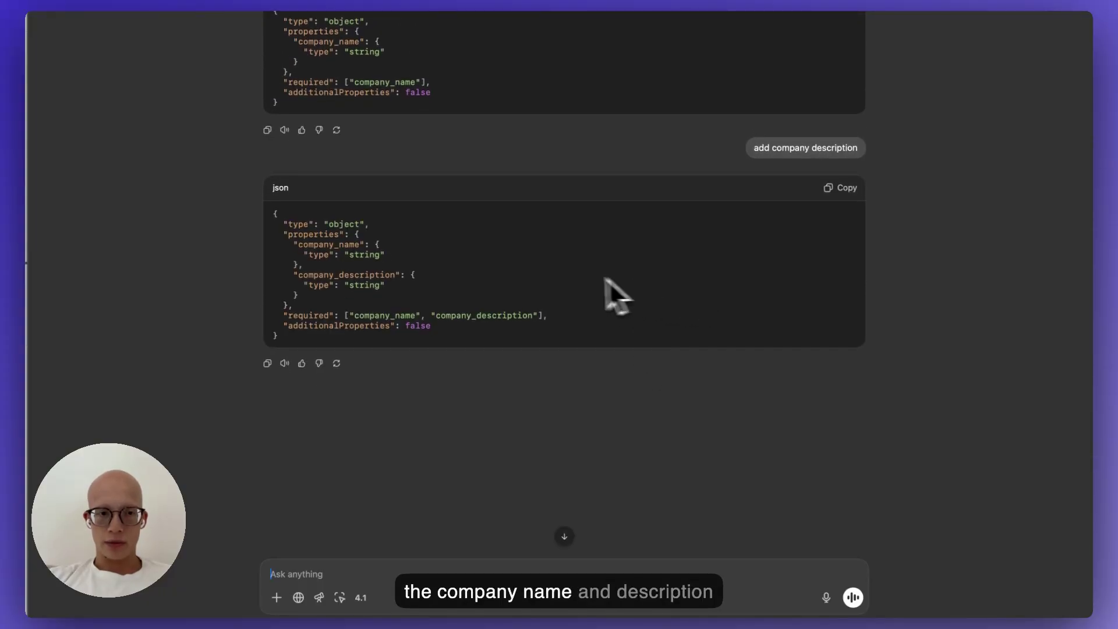
{"action": "key", "text": "super+Tab"}
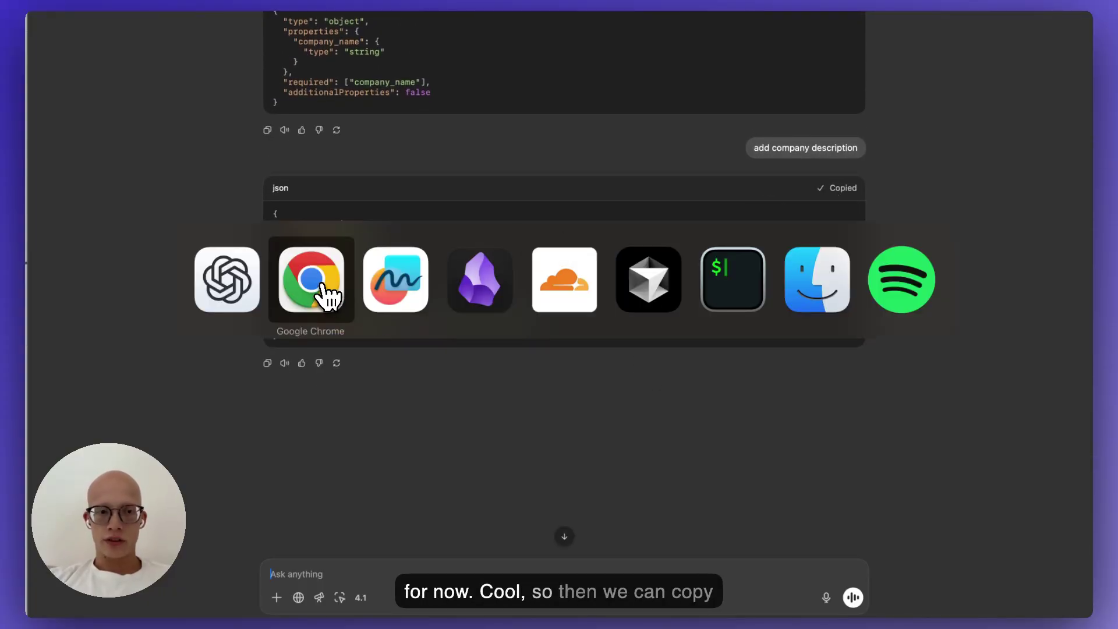
{"action": "left_click", "coordinate": [315, 282]}
{"action": "left_click", "coordinate": [918, 466]}
Paste the schema and write a system prompt for a lead enrichment bot reviewing the company's website.
{"action": "type", "text": "{   \"type\": \"object\",   \"properties\": {     \"company_name\": {       \"type\": \"string\"     },     \"company_description\": {       \"type\": \"string\"     }   },   \"required\": [\"company_name\", \"company_description\"],   \"additionalProperties\": false }"}
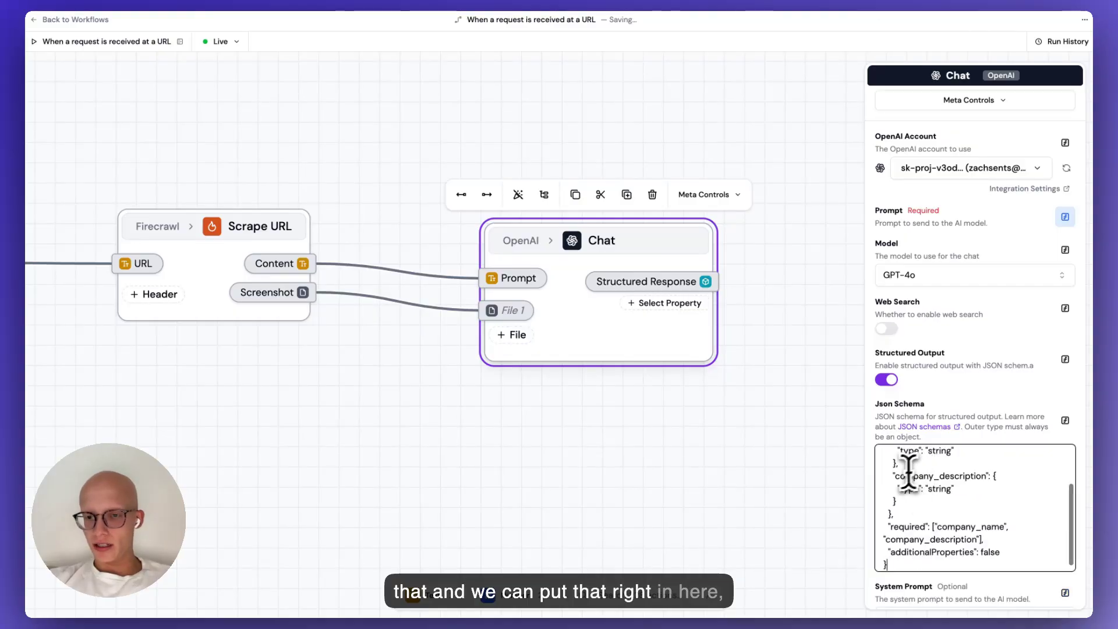
{"action": "scroll", "coordinate": [899, 460], "scroll_direction": "down", "scroll_amount": 3}
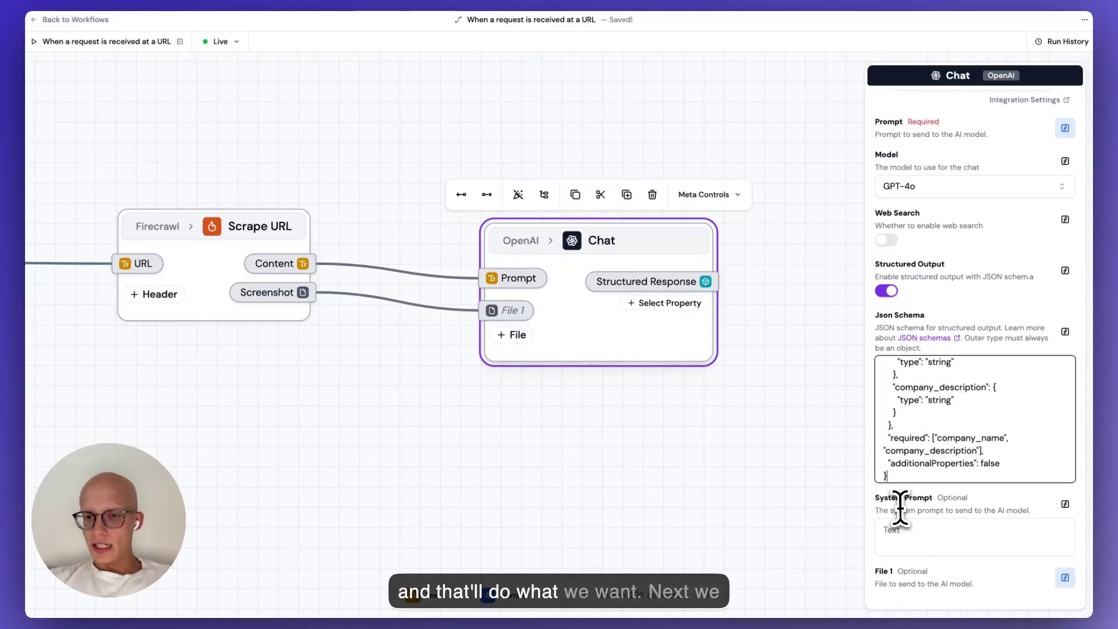
{"action": "left_click", "coordinate": [914, 534]}
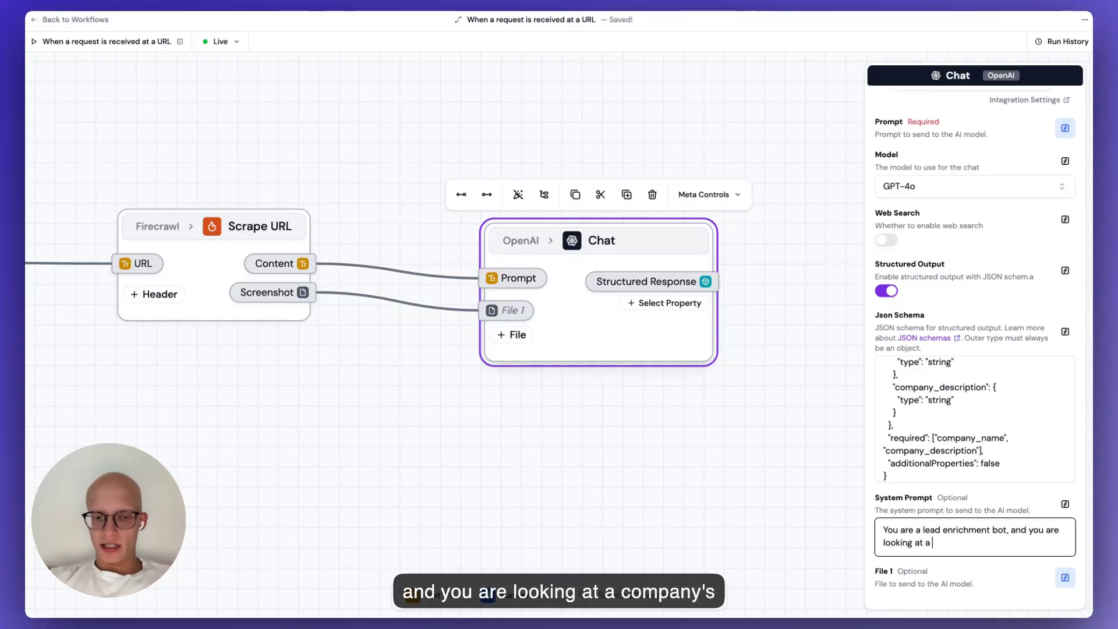
{"action": "type", "text": "company's website to help enrich the information I have on my lead."}
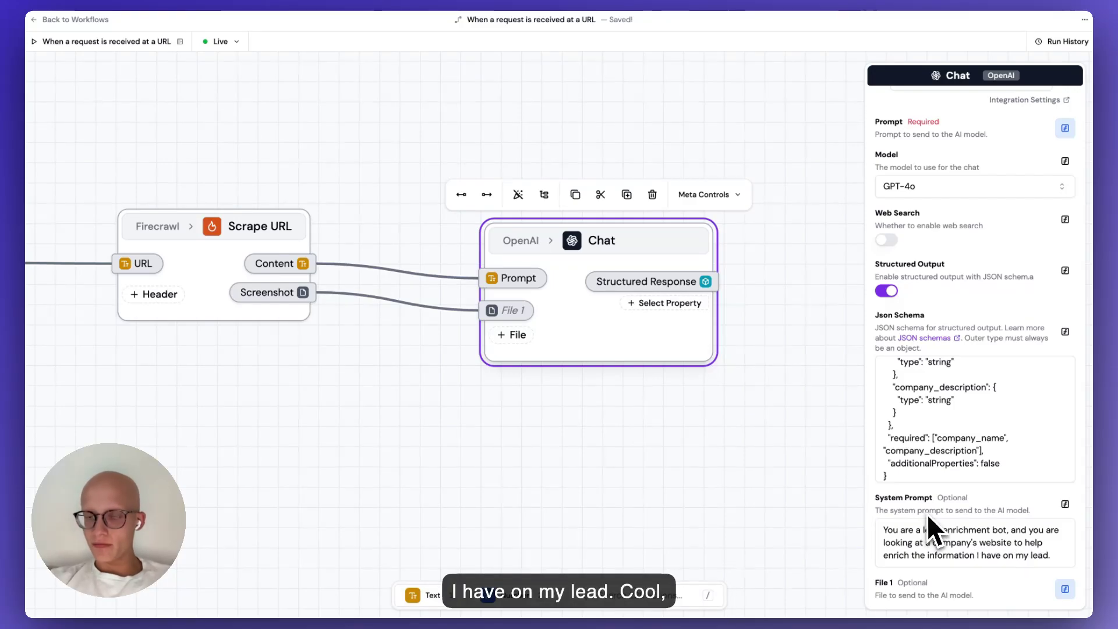
{"action": "scroll", "coordinate": [936, 361], "scroll_direction": "up", "scroll_amount": 3}
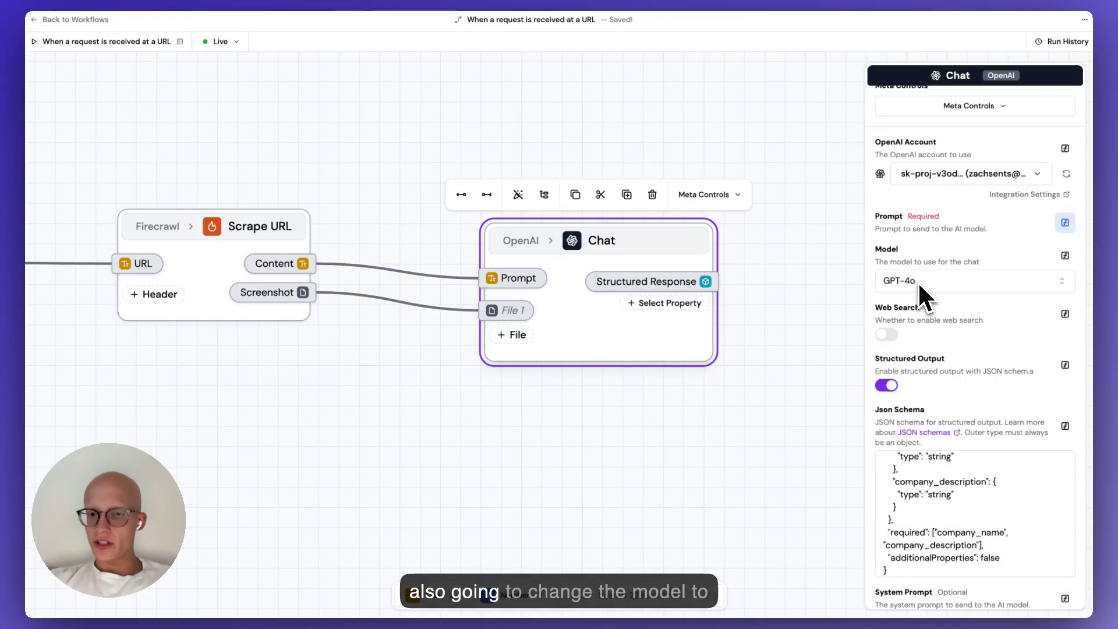
Switch the Chat step's model to GPT-4.1 Mini.
{"action": "left_click", "coordinate": [918, 281]}
{"action": "left_click", "coordinate": [930, 387]}
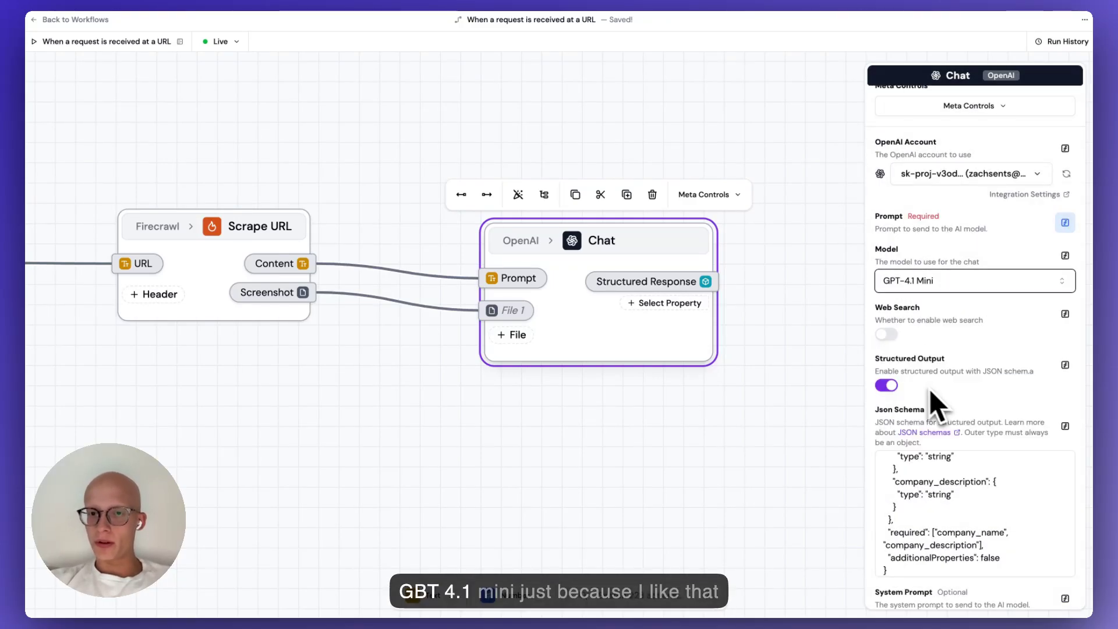
{"action": "left_click", "coordinate": [790, 296]}
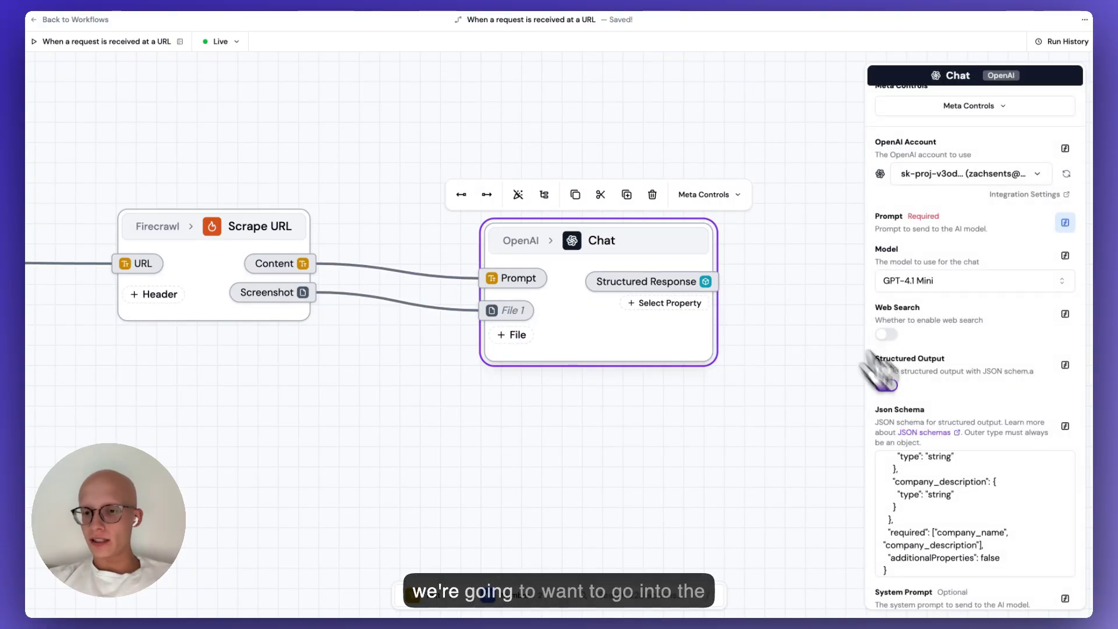
{"action": "scroll", "coordinate": [947, 454], "scroll_direction": "down", "scroll_amount": 3}
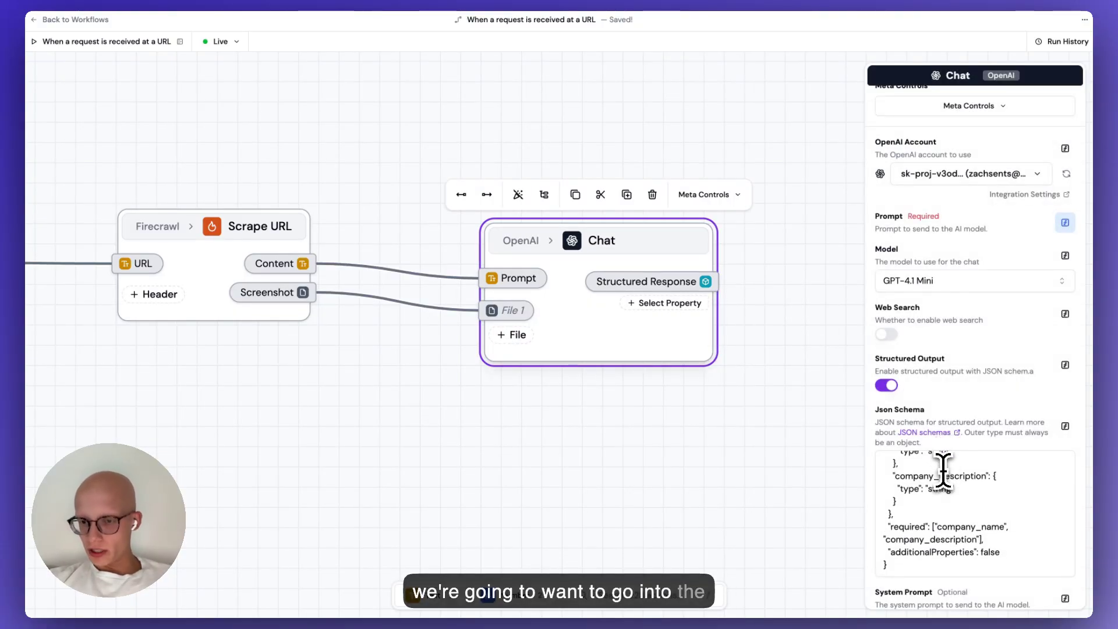
{"action": "scroll", "coordinate": [943, 471], "scroll_direction": "up", "scroll_amount": 3}
Add company_name and company_description as Structured Response properties, copied from the schema.
{"action": "double_click", "coordinate": [928, 499]}
{"action": "key", "text": "ctrl+c"}
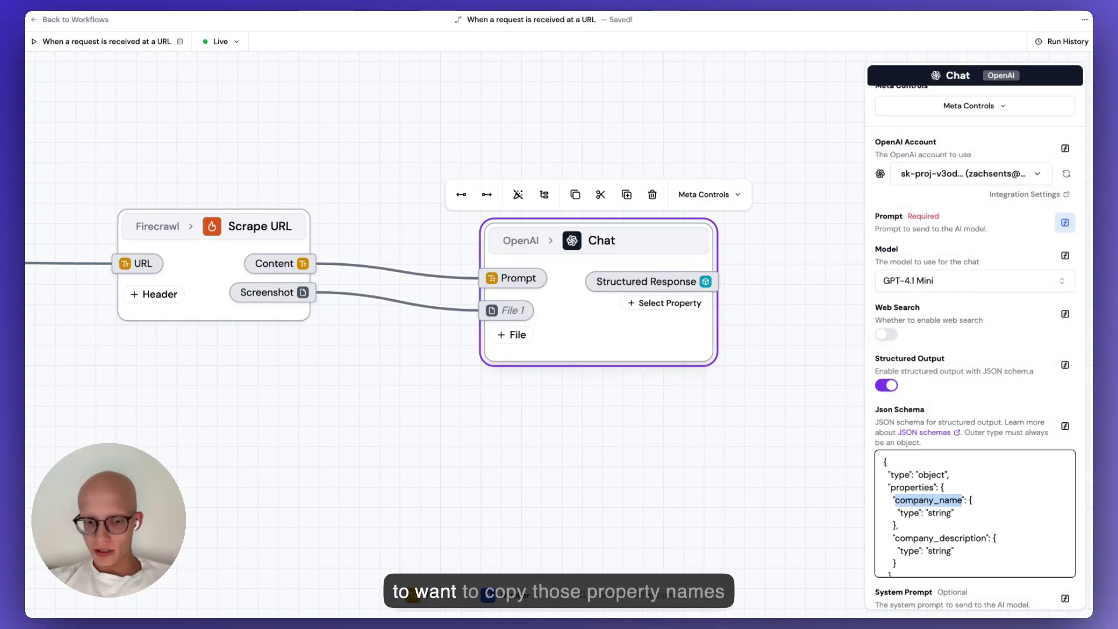
{"action": "left_click", "coordinate": [664, 303]}
{"action": "key", "text": "ctrl+v"}
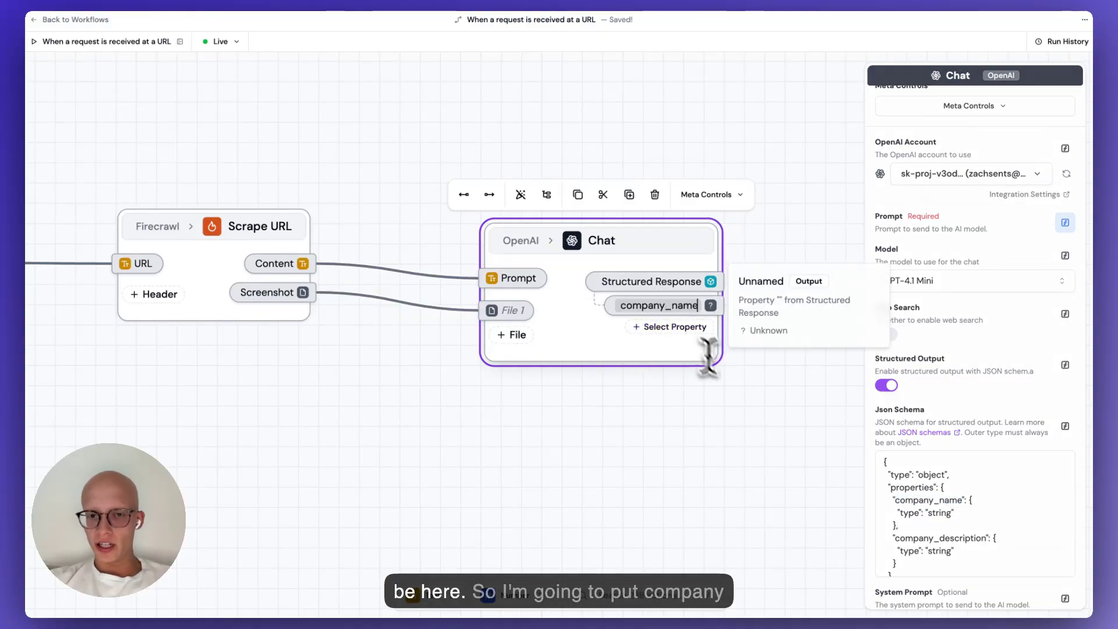
{"action": "double_click", "coordinate": [945, 536]}
{"action": "key", "text": "ctrl+c"}
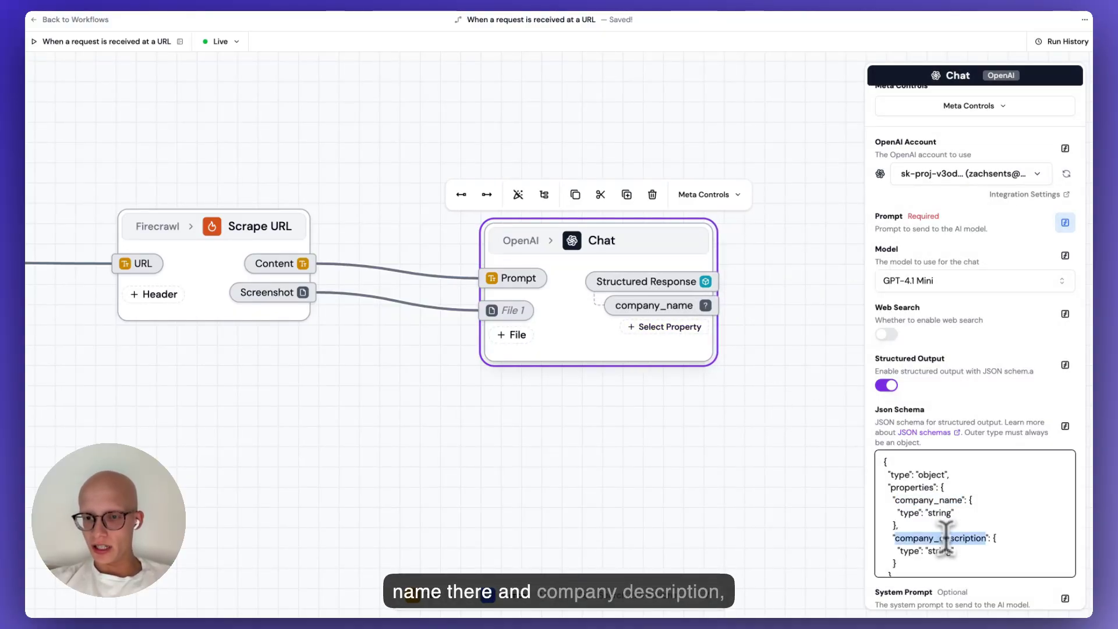
{"action": "left_click", "coordinate": [675, 326]}
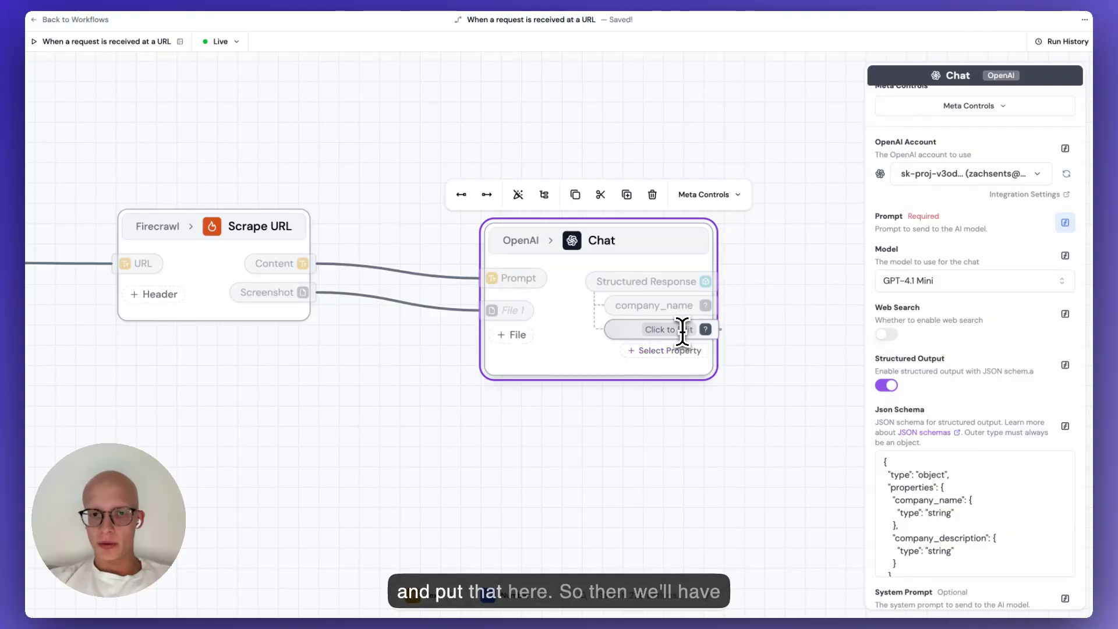
{"action": "key", "text": "ctrl+v"}
Reopen the Chat step and check its connected OpenAI account without changing it.
{"action": "left_click_drag", "start_coordinate": [770, 441], "coordinate": [654, 399]}
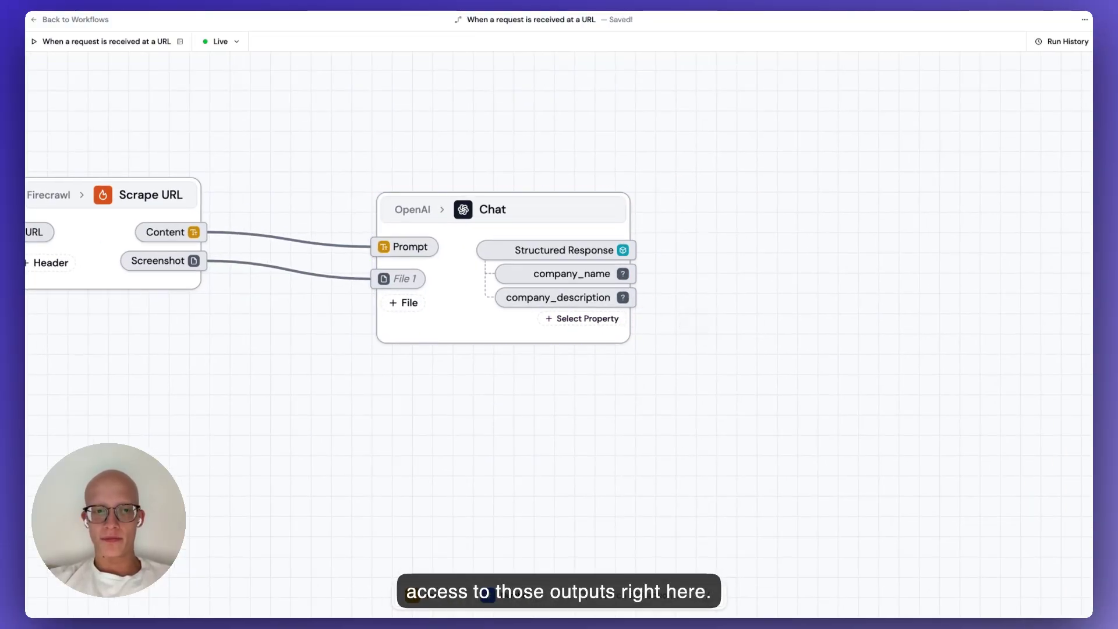
{"action": "left_click", "coordinate": [570, 273]}
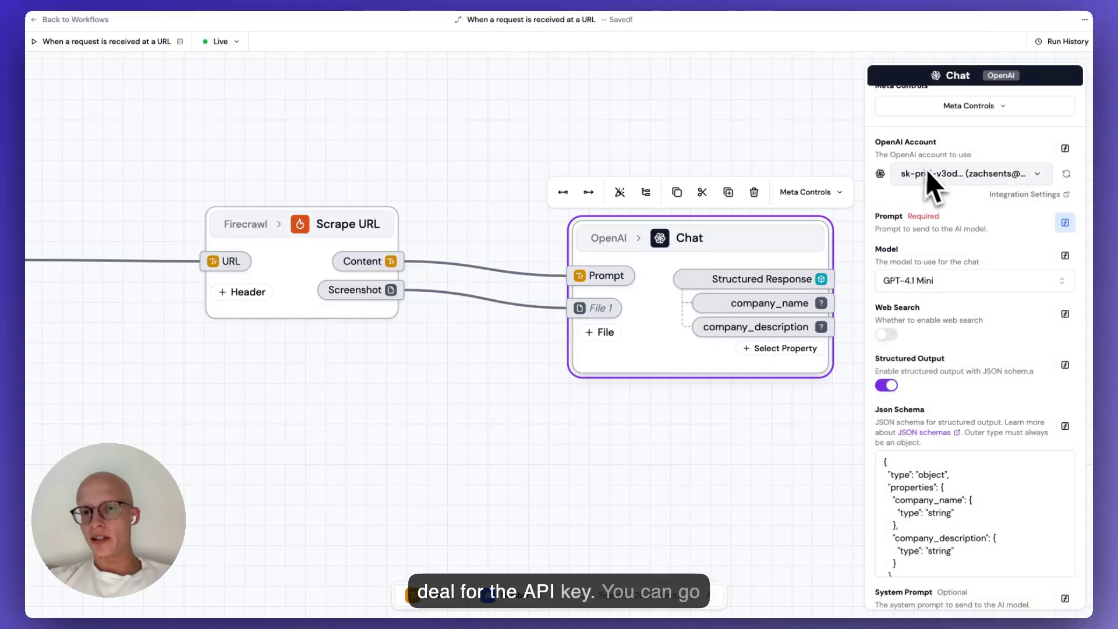
{"action": "left_click", "coordinate": [937, 231]}
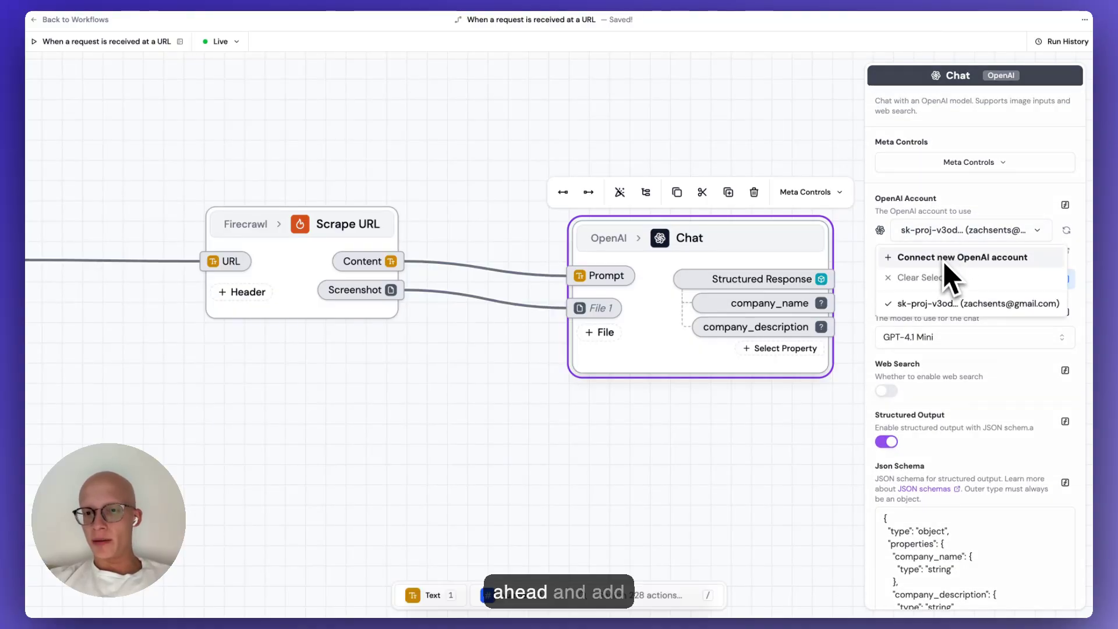
{"action": "left_click", "coordinate": [936, 227]}
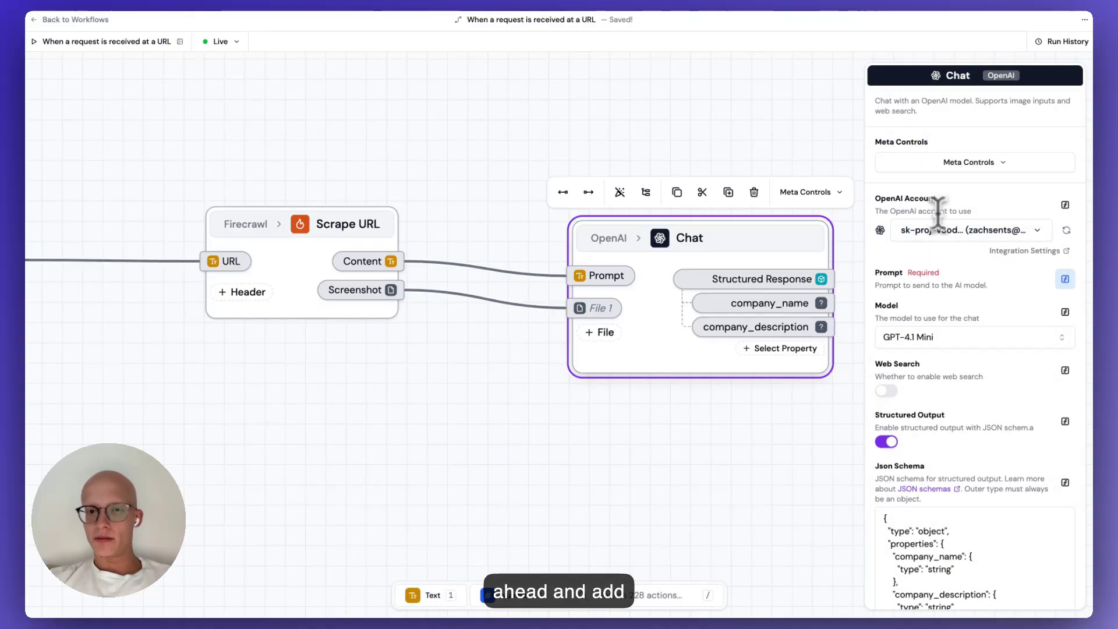
Trigger a second test run through the trigger URL and load run #2 on the canvas.
{"action": "left_click", "coordinate": [611, 117]}
{"action": "left_click", "coordinate": [148, 41]}
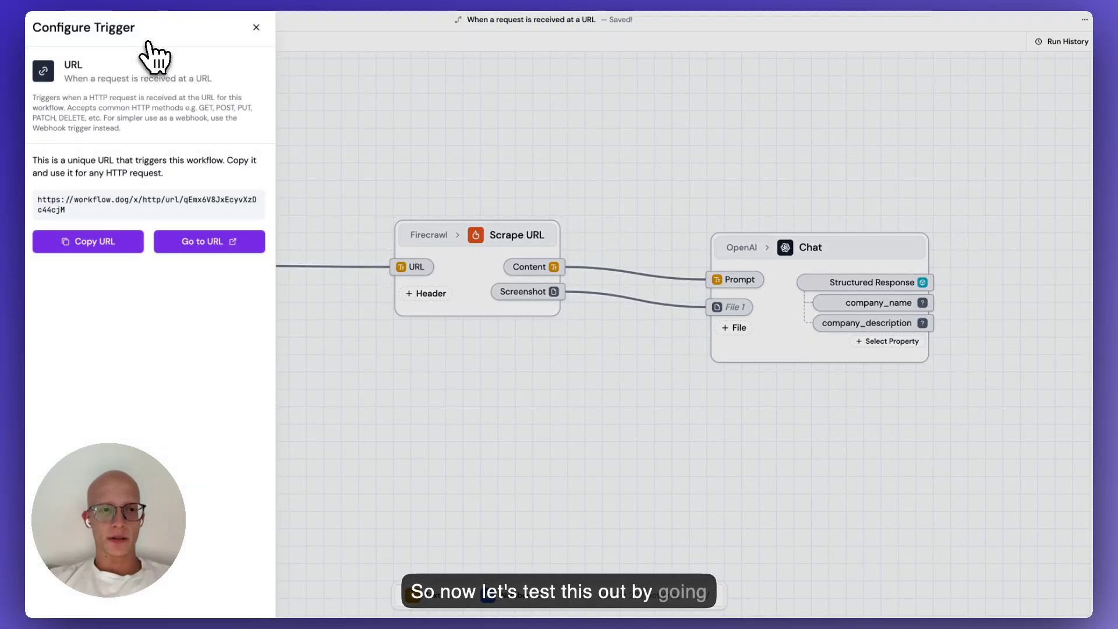
{"action": "left_click", "coordinate": [215, 243]}
{"action": "key", "text": "super+w"}
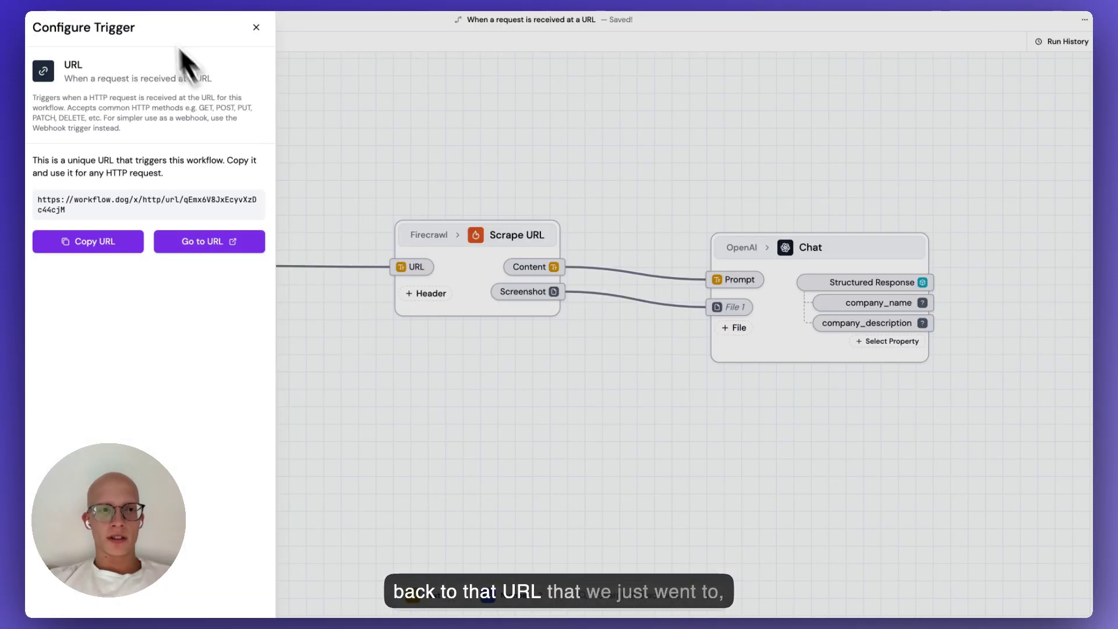
{"action": "left_click", "coordinate": [593, 190]}
{"action": "left_click", "coordinate": [1061, 42]}
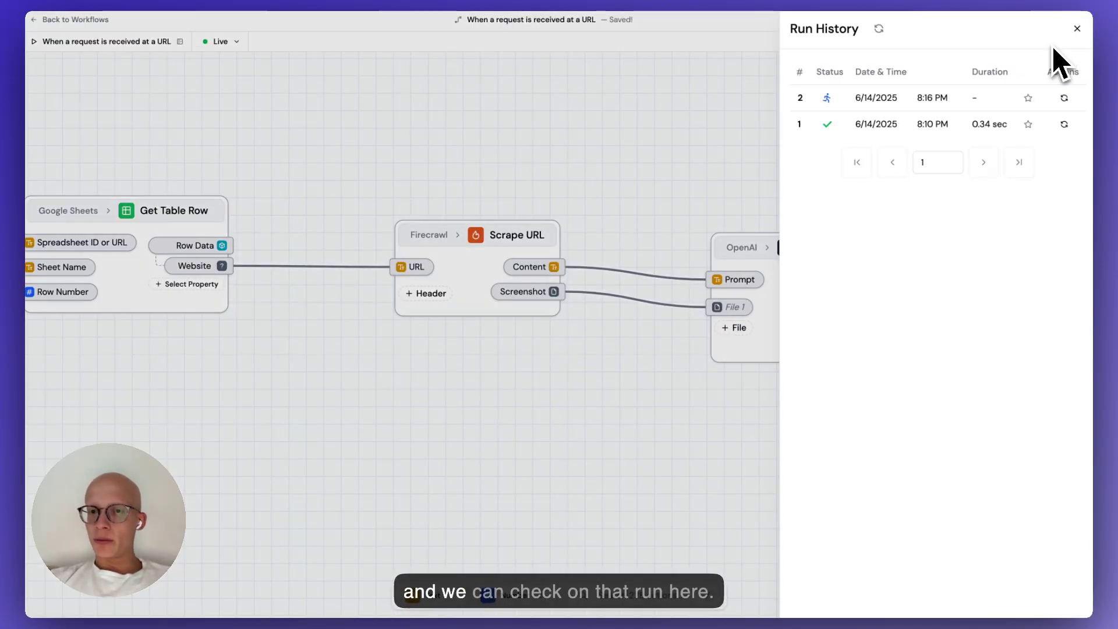
{"action": "left_click", "coordinate": [919, 99]}
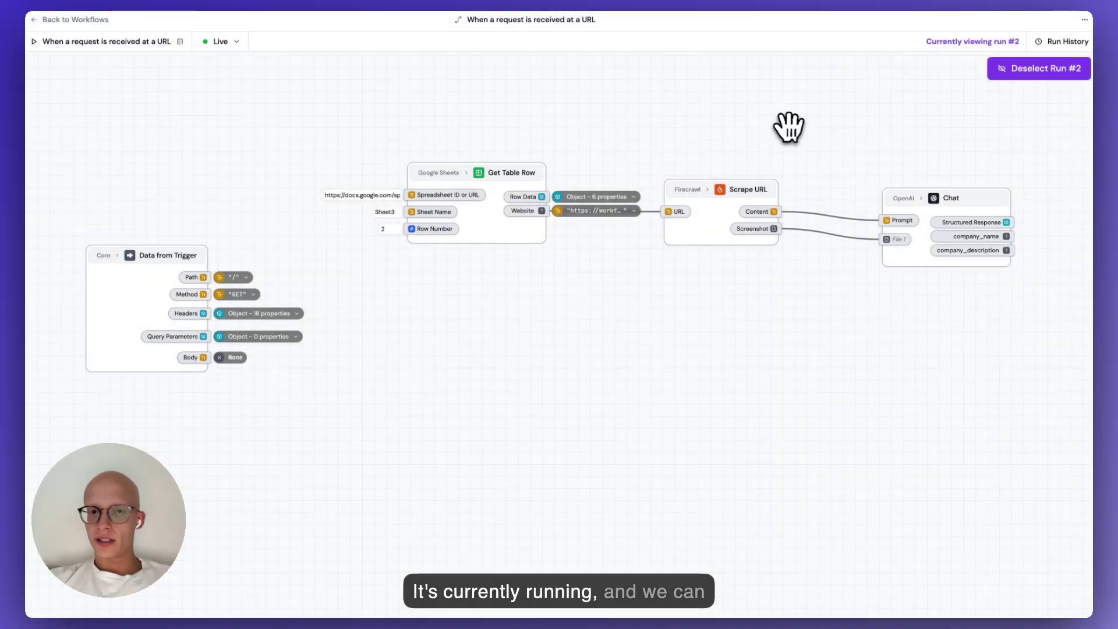
Pan run #2's canvas over to the OpenAI Chat step's outputs.
{"action": "left_click_drag", "start_coordinate": [788, 125], "coordinate": [624, 124]}
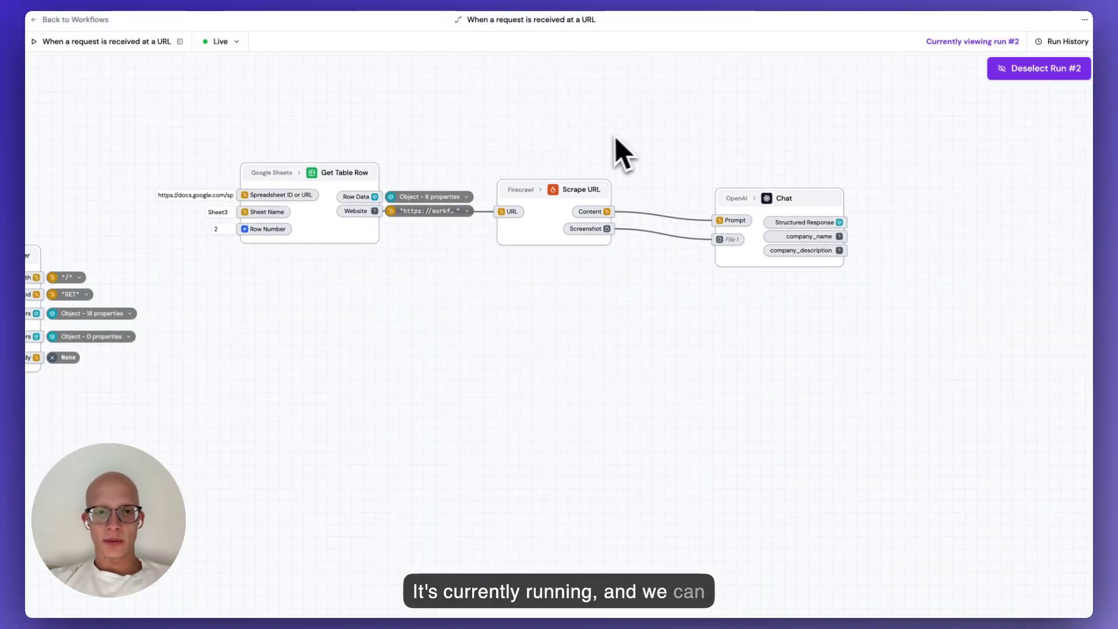
{"action": "scroll", "coordinate": [539, 297], "scroll_direction": "right", "scroll_amount": 3}
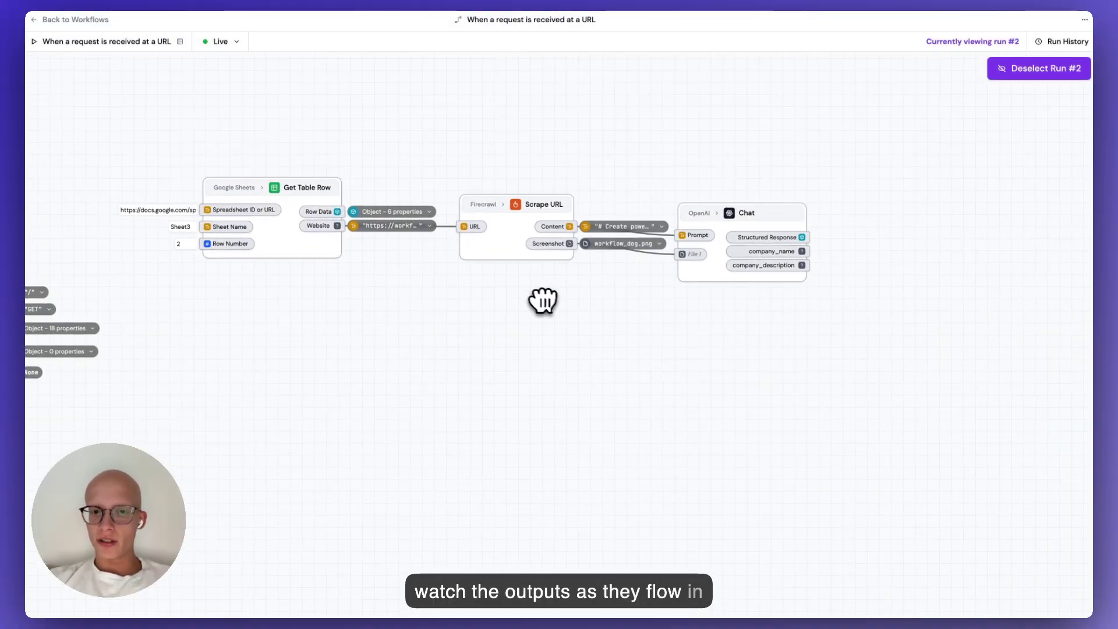
{"action": "scroll", "coordinate": [588, 300], "scroll_direction": "left", "scroll_amount": 2}
{"action": "scroll", "coordinate": [382, 292], "scroll_direction": "up", "scroll_amount": 5}
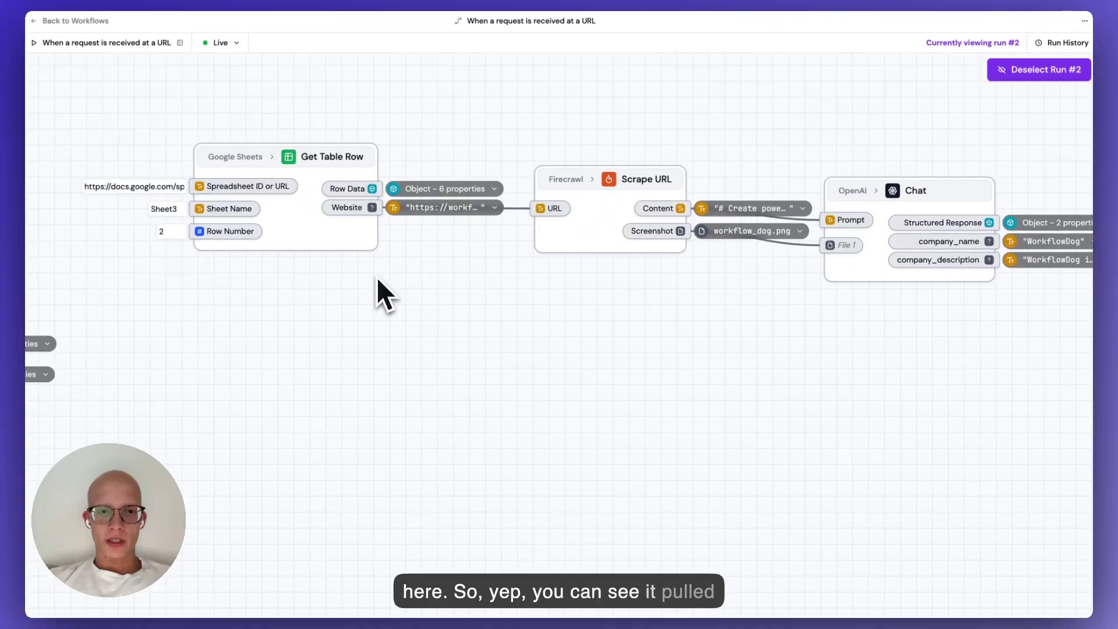
{"action": "mouse_move", "coordinate": [455, 226]}
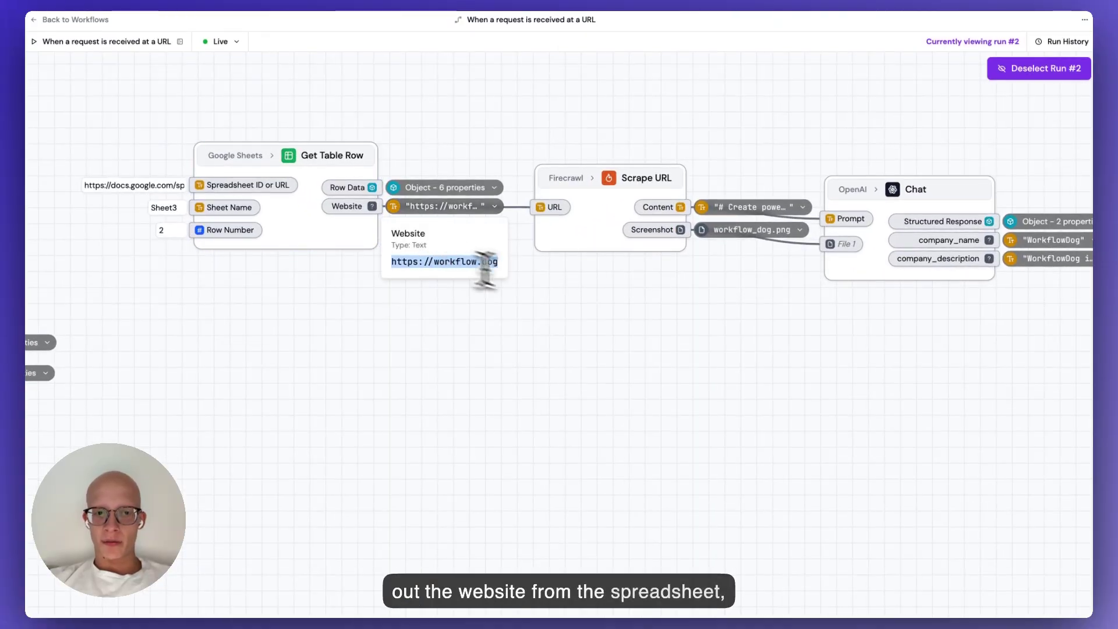
{"action": "scroll", "coordinate": [382, 292], "scroll_direction": "right", "scroll_amount": 5}
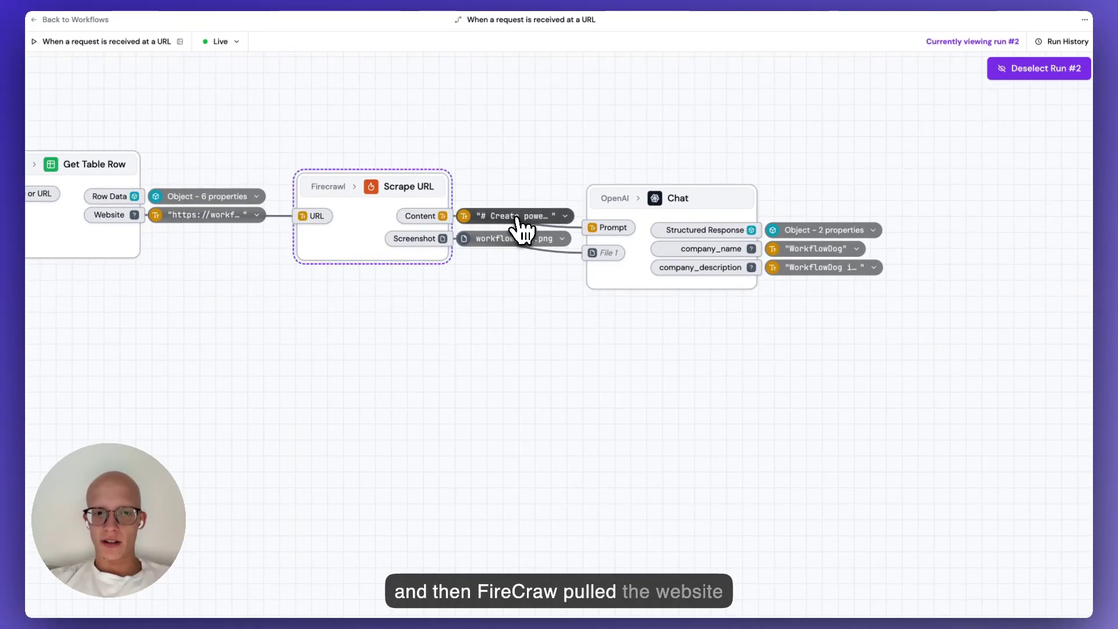
{"action": "mouse_move", "coordinate": [517, 221]}
{"action": "scroll", "coordinate": [499, 391], "scroll_direction": "down", "scroll_amount": 5}
{"action": "scroll", "coordinate": [494, 391], "scroll_direction": "down", "scroll_amount": 10}
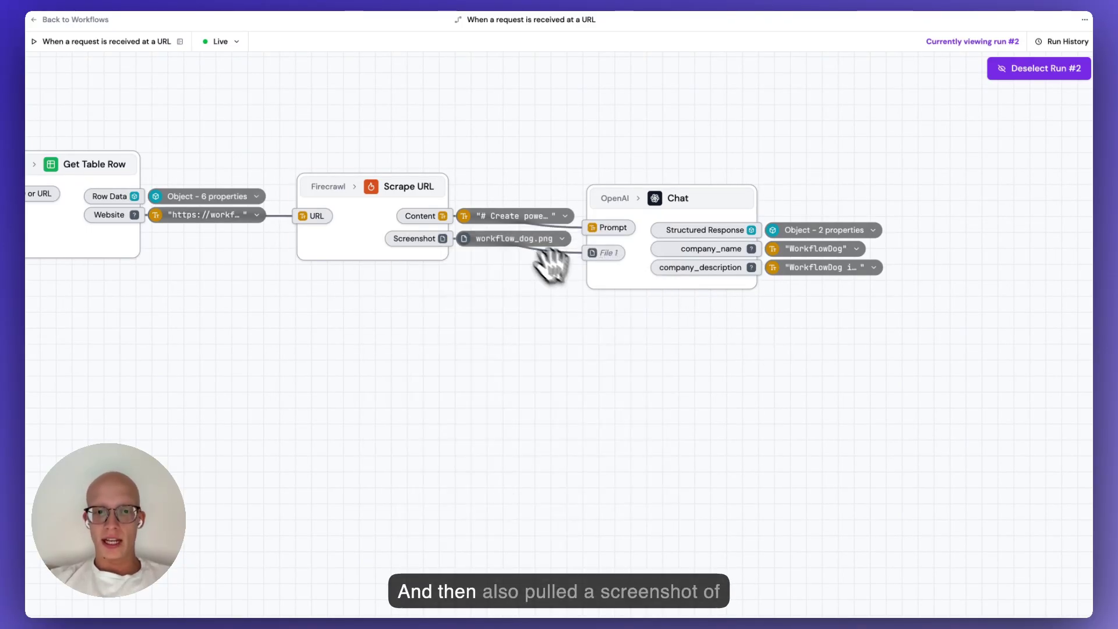
{"action": "mouse_move", "coordinate": [527, 240]}
{"action": "scroll", "coordinate": [520, 379], "scroll_direction": "down", "scroll_amount": 2}
{"action": "scroll", "coordinate": [524, 387], "scroll_direction": "down", "scroll_amount": 10}
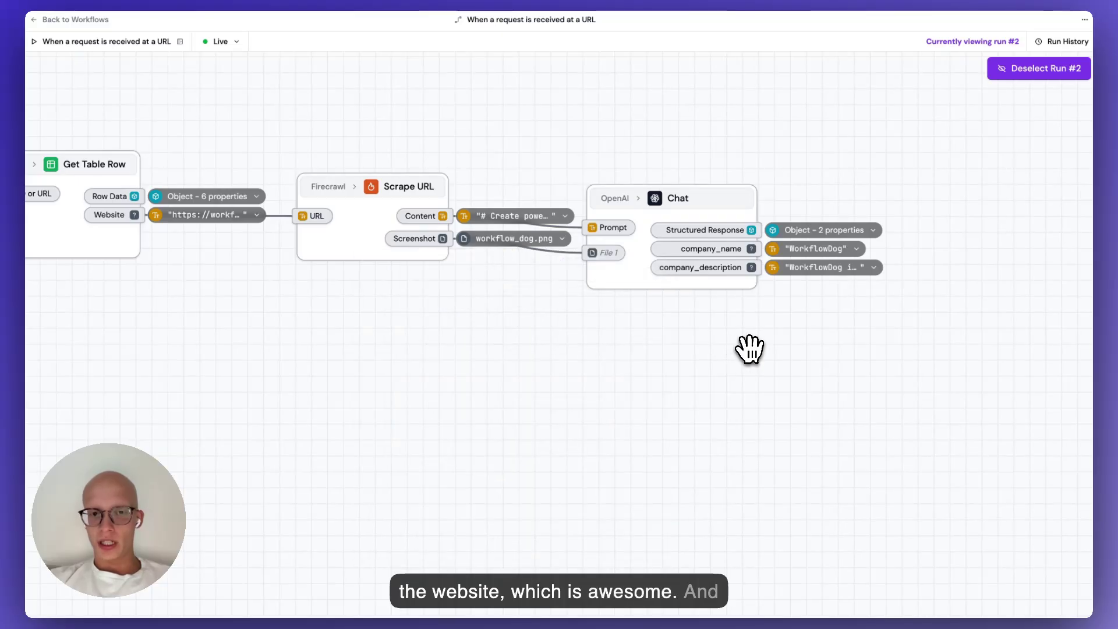
{"action": "left_click_drag", "start_coordinate": [749, 350], "coordinate": [531, 374]}
Inspect run #2's company_name 'WorkflowDog' and long company_description, then exit the run view.
{"action": "left_click", "coordinate": [479, 228]}
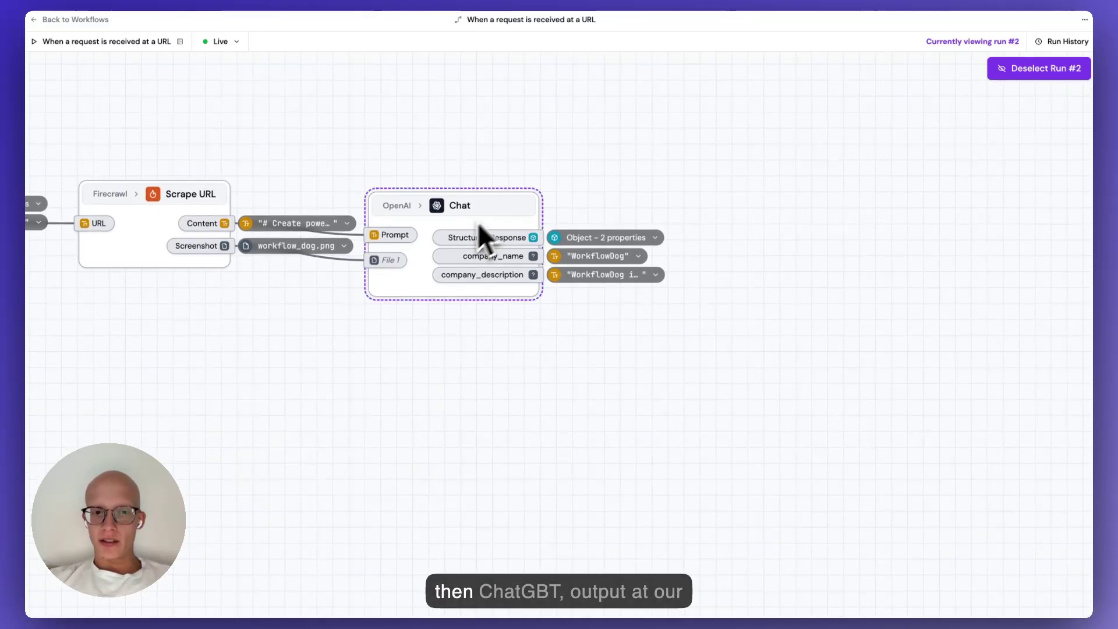
{"action": "left_click", "coordinate": [597, 238]}
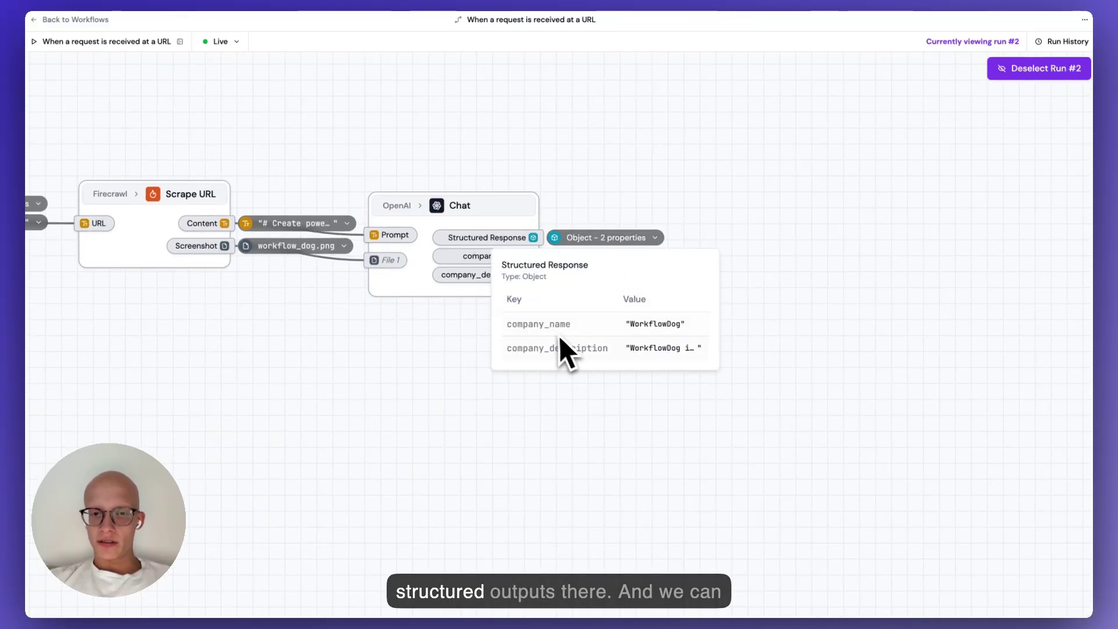
{"action": "left_click", "coordinate": [606, 400]}
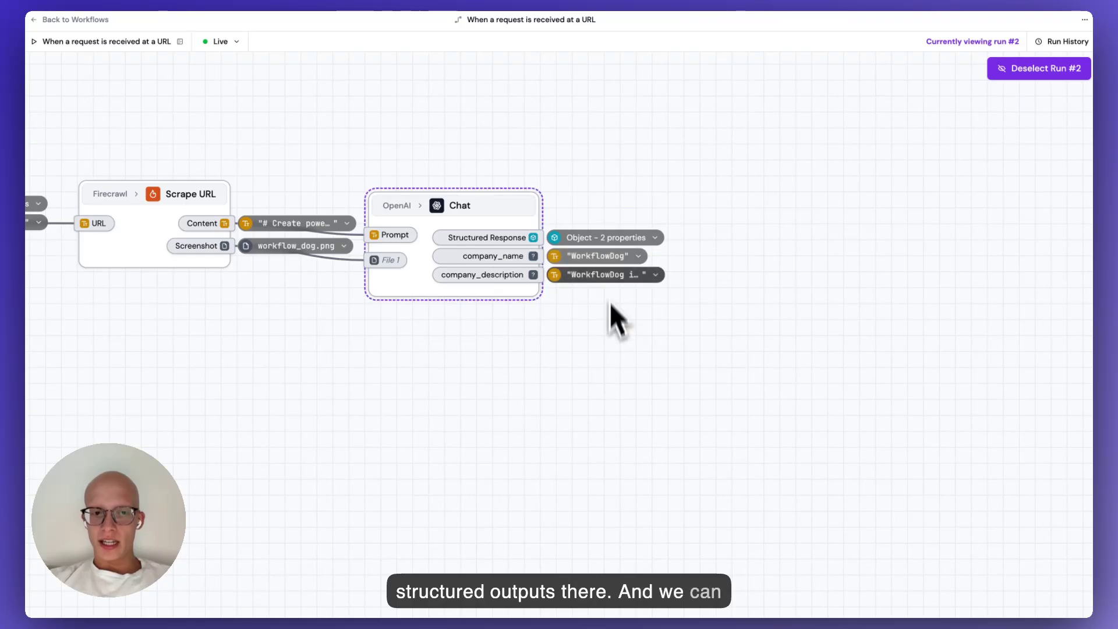
{"action": "left_click", "coordinate": [598, 259]}
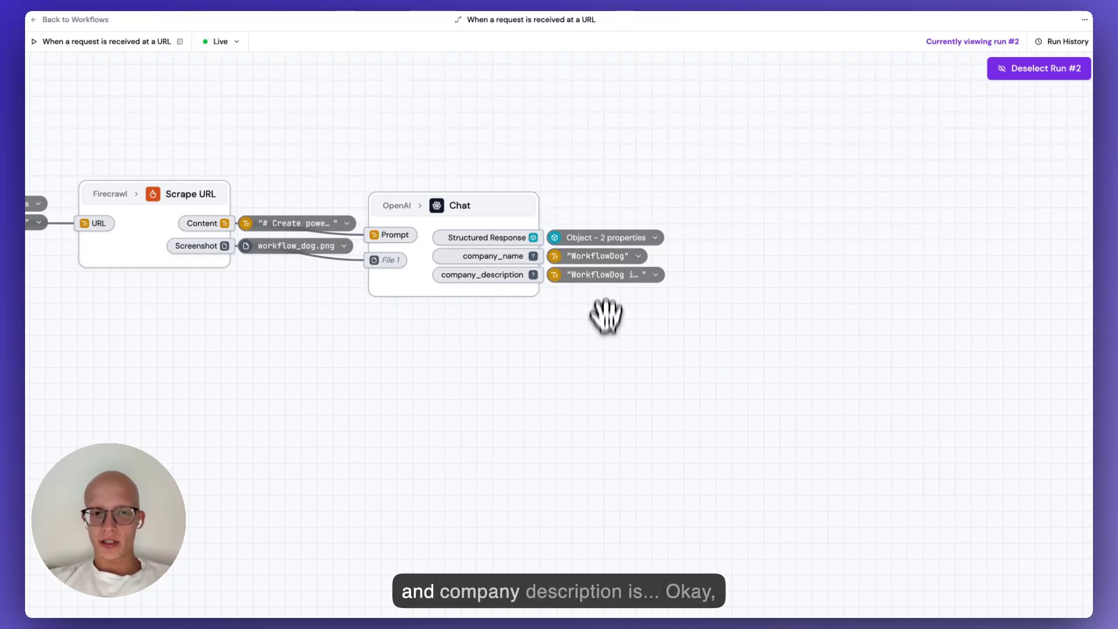
{"action": "left_click", "coordinate": [600, 275]}
{"action": "mouse_move", "coordinate": [486, 331]}
{"action": "left_mouse_down"}
{"action": "mouse_move", "coordinate": [539, 524]}
{"action": "mouse_move", "coordinate": [549, 484]}
{"action": "mouse_move", "coordinate": [557, 503]}
{"action": "mouse_move", "coordinate": [560, 512]}
{"action": "mouse_move", "coordinate": [472, 330]}
{"action": "left_mouse_up"}
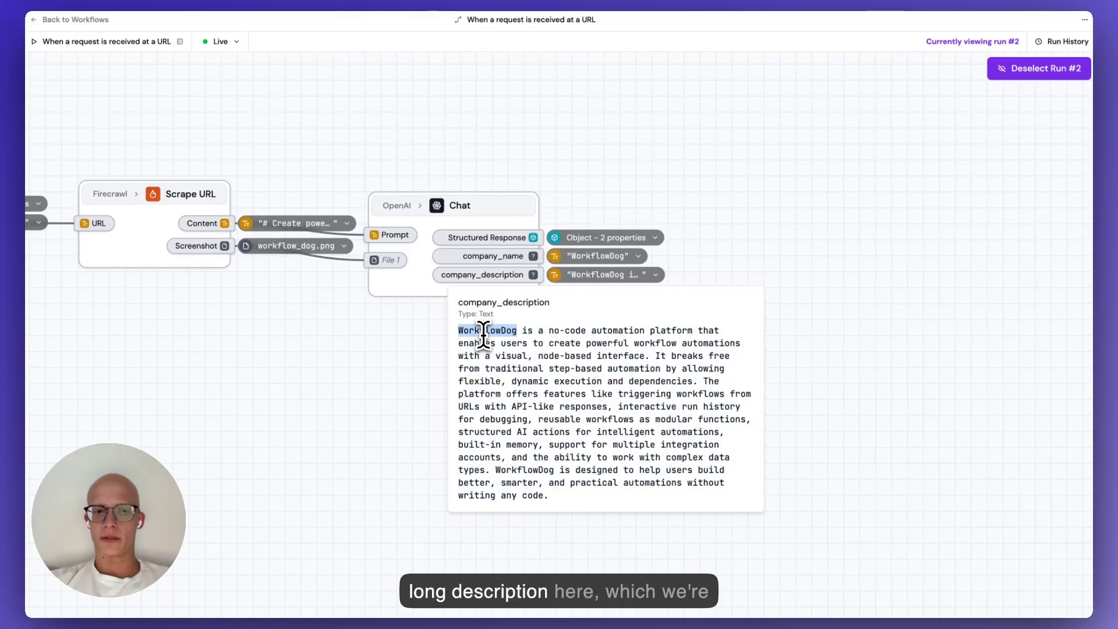
{"action": "triple_click", "coordinate": [473, 332]}
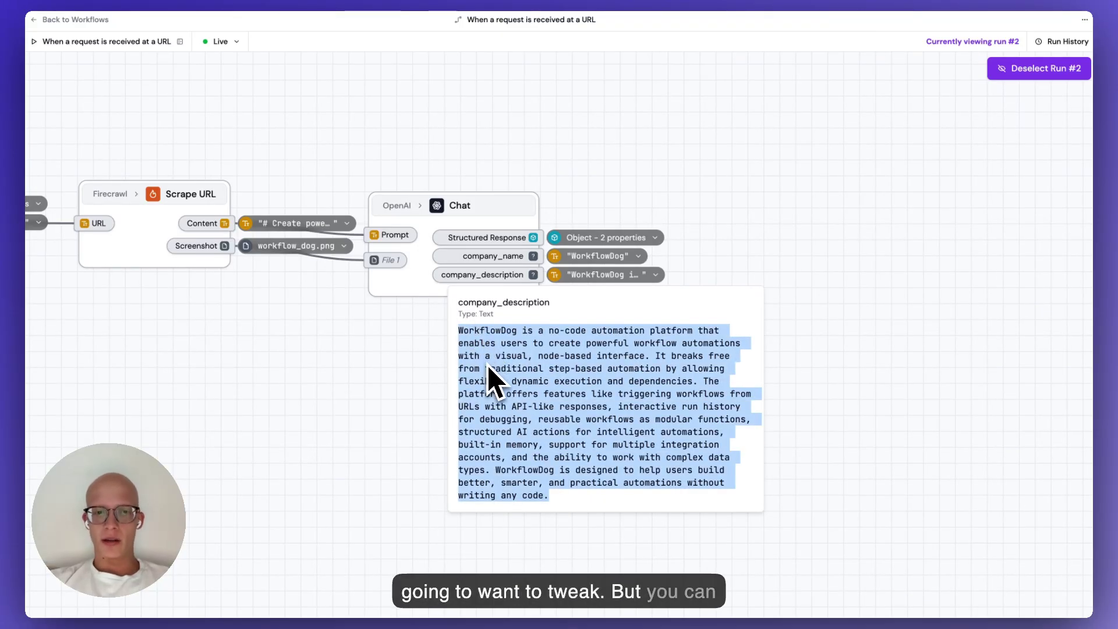
{"action": "key", "text": "Escape"}
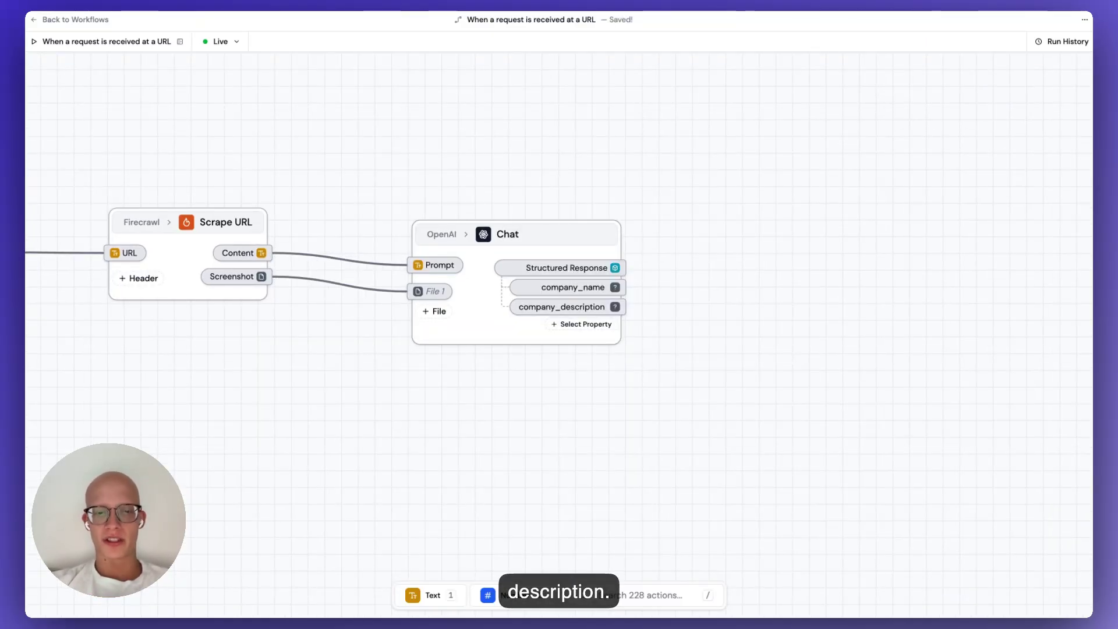
Ask ChatGPT to limit company_description to 10 words and copy the revised schema.
{"action": "key", "text": "super+Tab"}
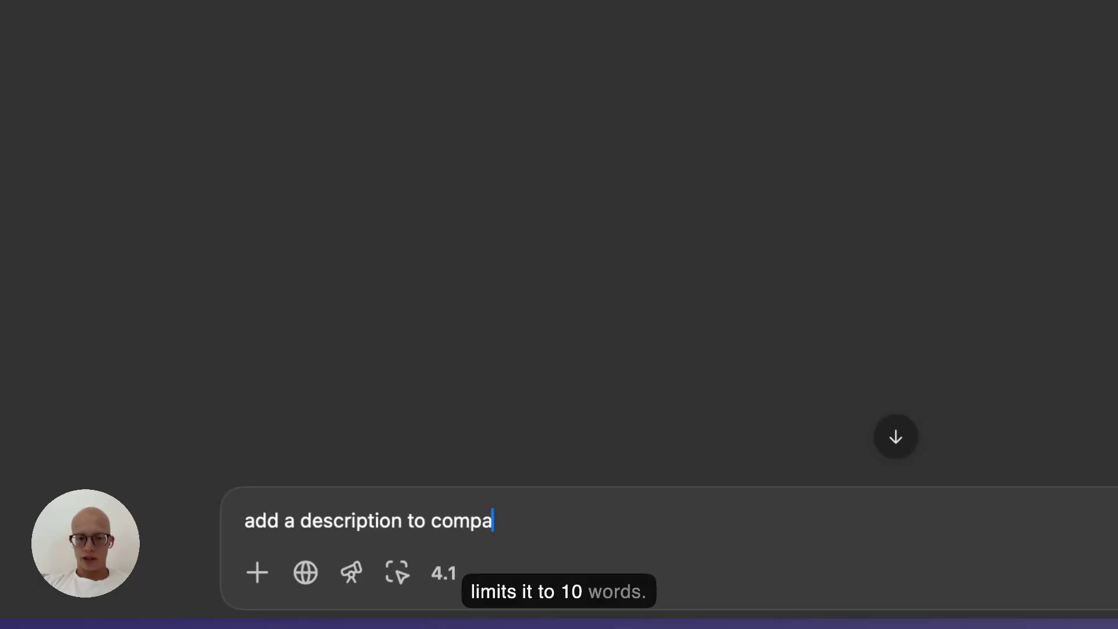
{"action": "type", "text": "tha"}
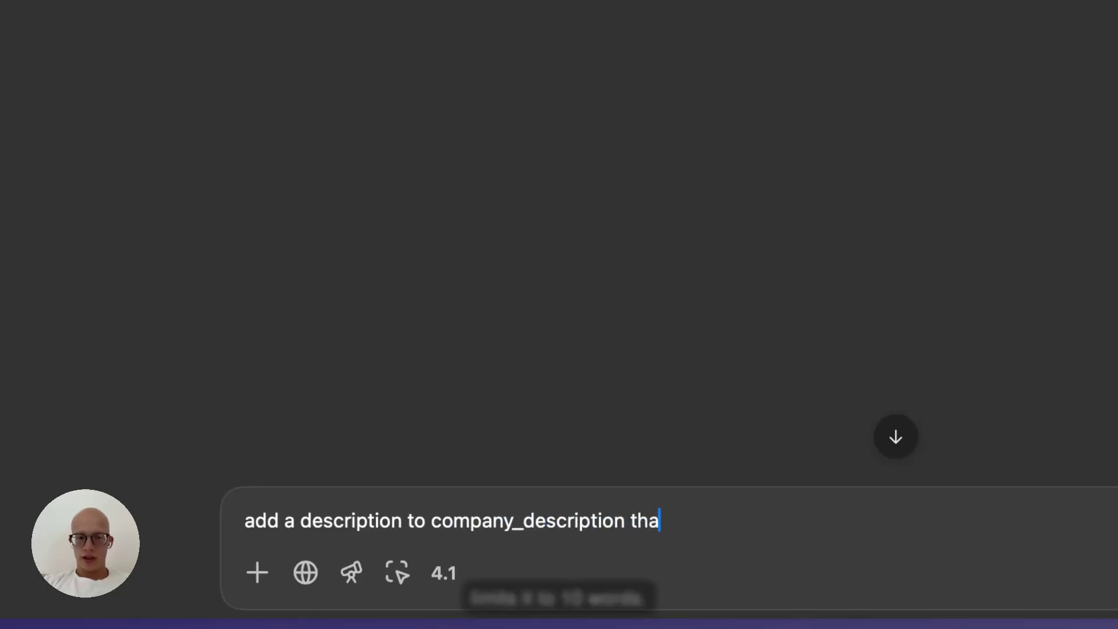
{"action": "type", "text": "t limits i"}
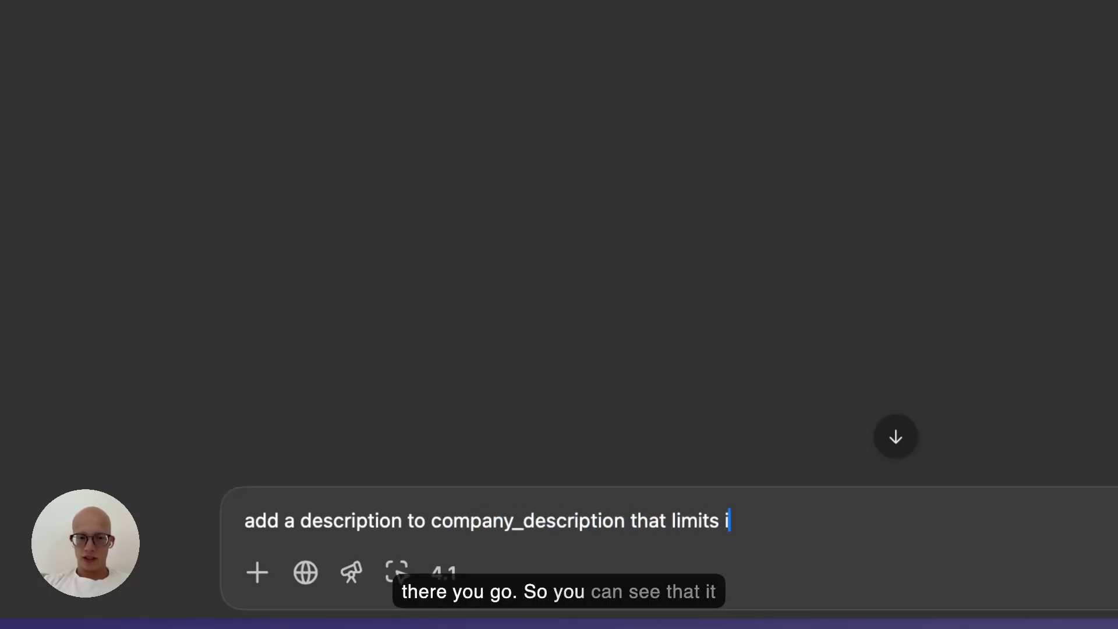
{"action": "type", "text": "t to 10 words"}
{"action": "key", "text": "Return"}
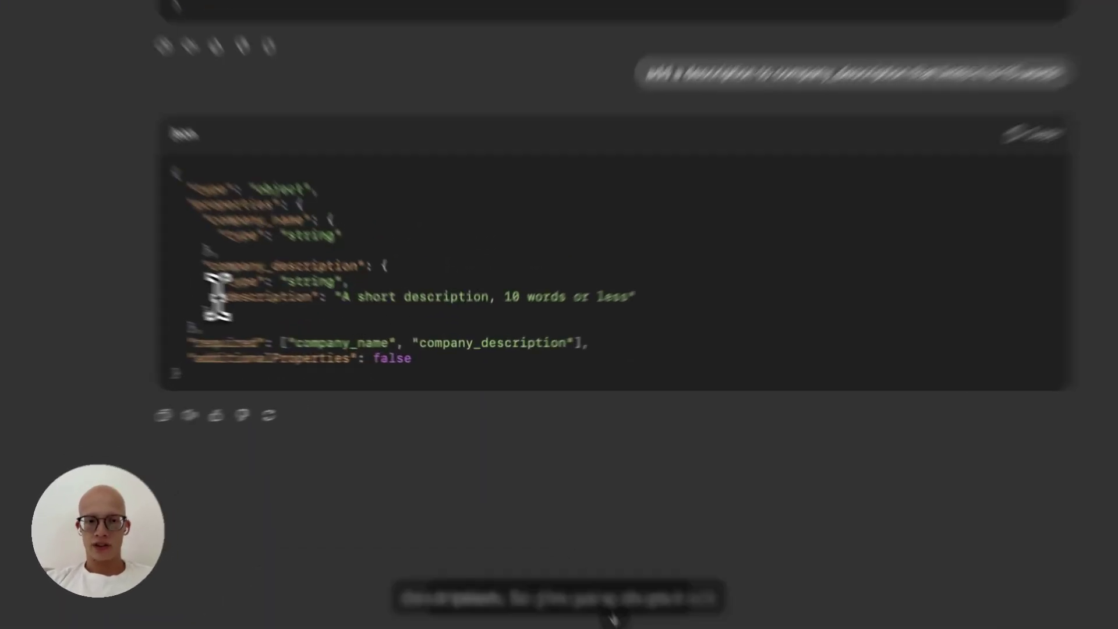
{"action": "left_click_drag", "start_coordinate": [304, 324], "coordinate": [584, 325]}
{"action": "key", "text": "super+c"}
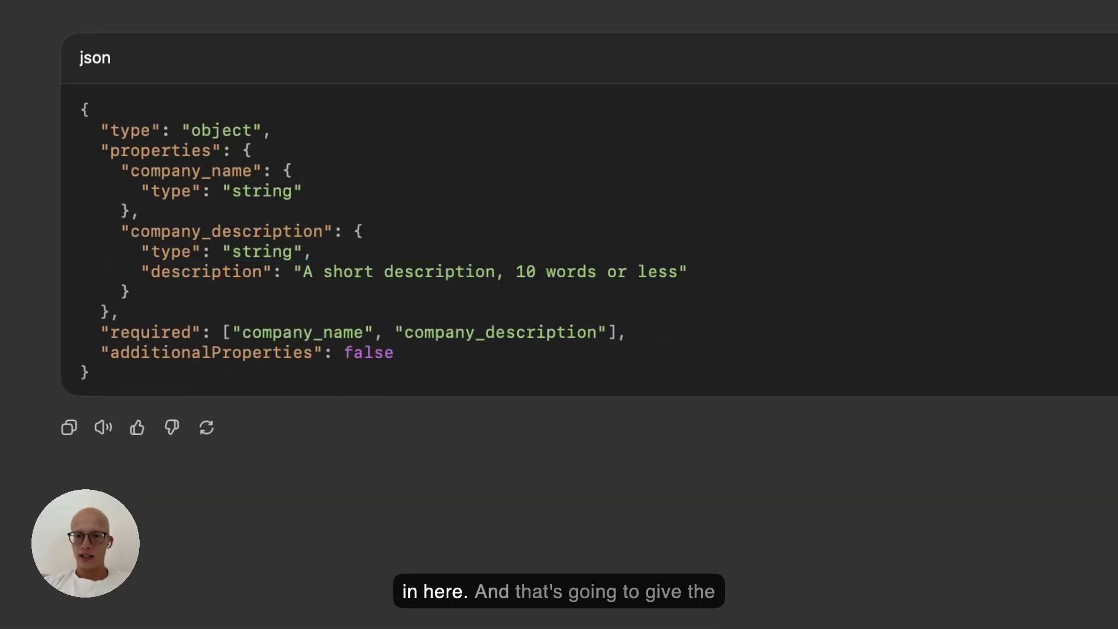
{"action": "key", "text": "super+Tab"}
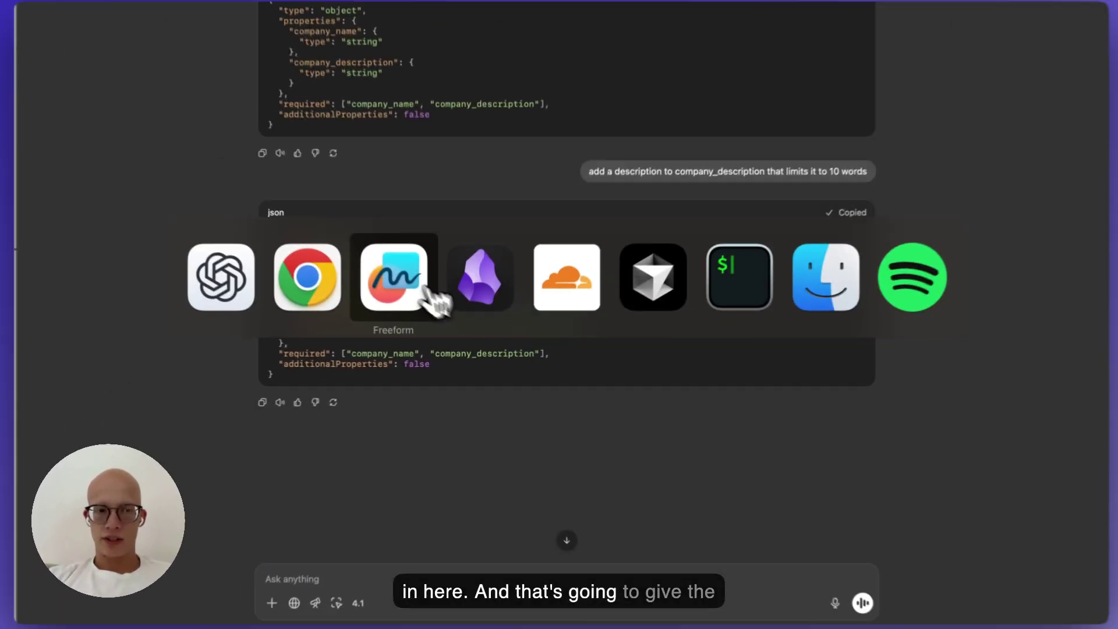
Replace the Chat node's JSON Schema with the updated 10-word-limit schema.
{"action": "left_click", "coordinate": [309, 282]}
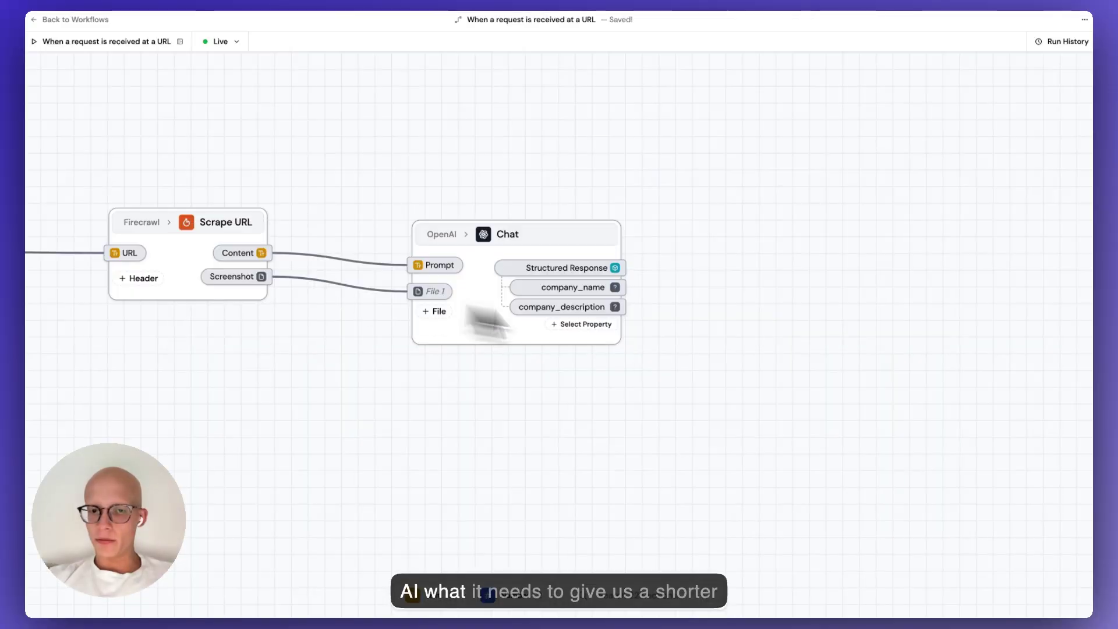
{"action": "left_click", "coordinate": [582, 257]}
{"action": "scroll", "coordinate": [942, 488], "scroll_direction": "down", "scroll_amount": 3}
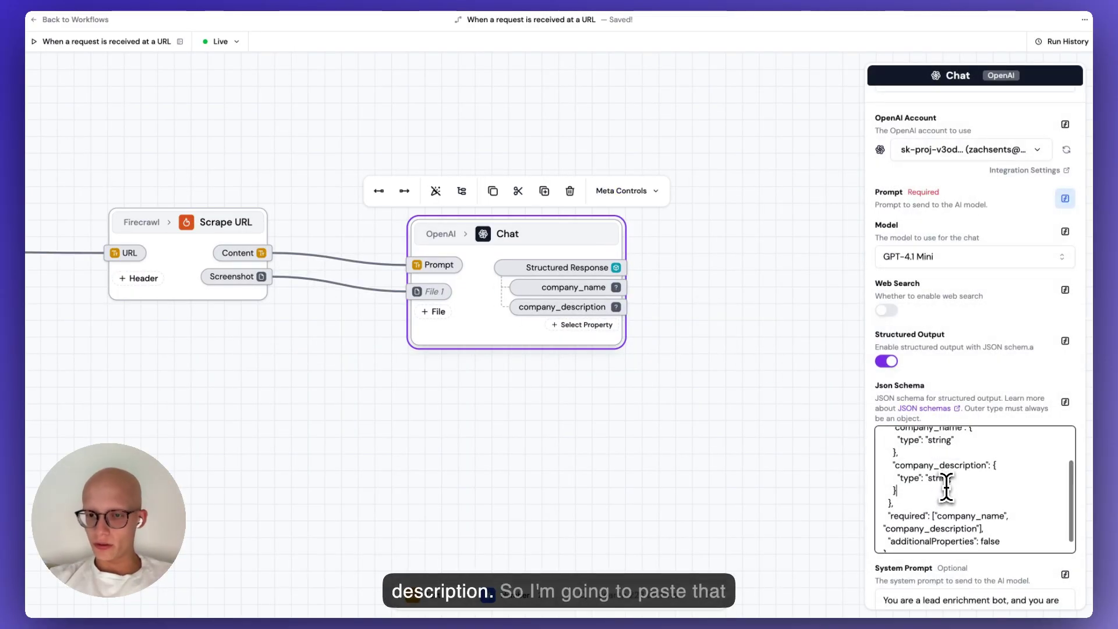
{"action": "left_click", "coordinate": [942, 488]}
{"action": "key", "text": "super+a"}
{"action": "key", "text": "super+v"}
{"action": "left_click", "coordinate": [798, 442]}
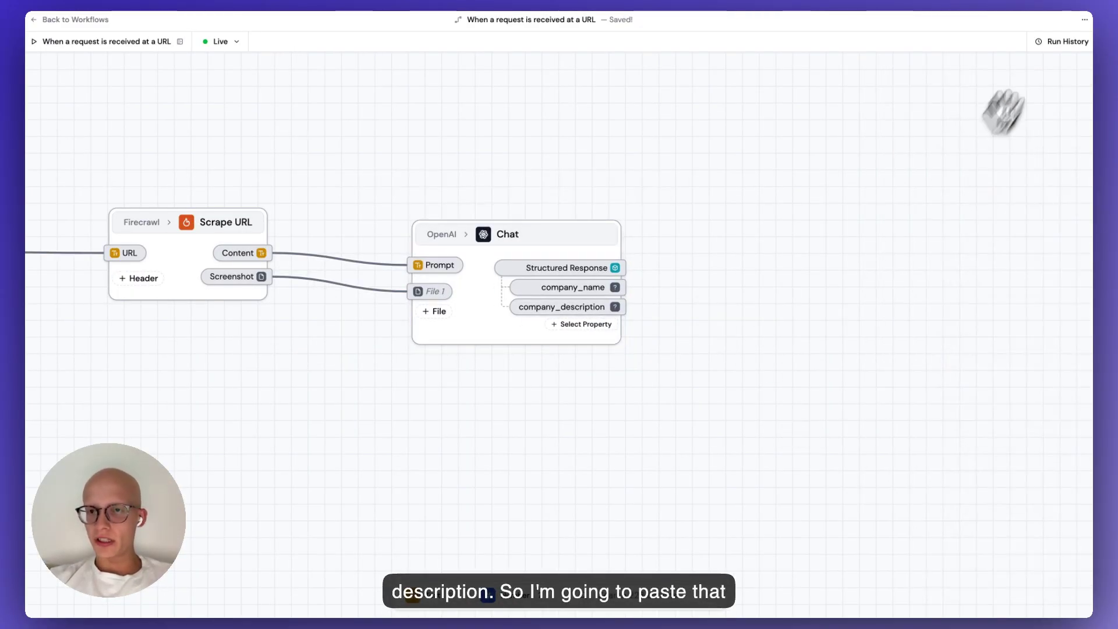
Rerun as run #3 and confirm company_description 'No-code platform for creating powerful workflow automations'.
{"action": "left_click", "coordinate": [1065, 41]}
{"action": "left_click", "coordinate": [1065, 97]}
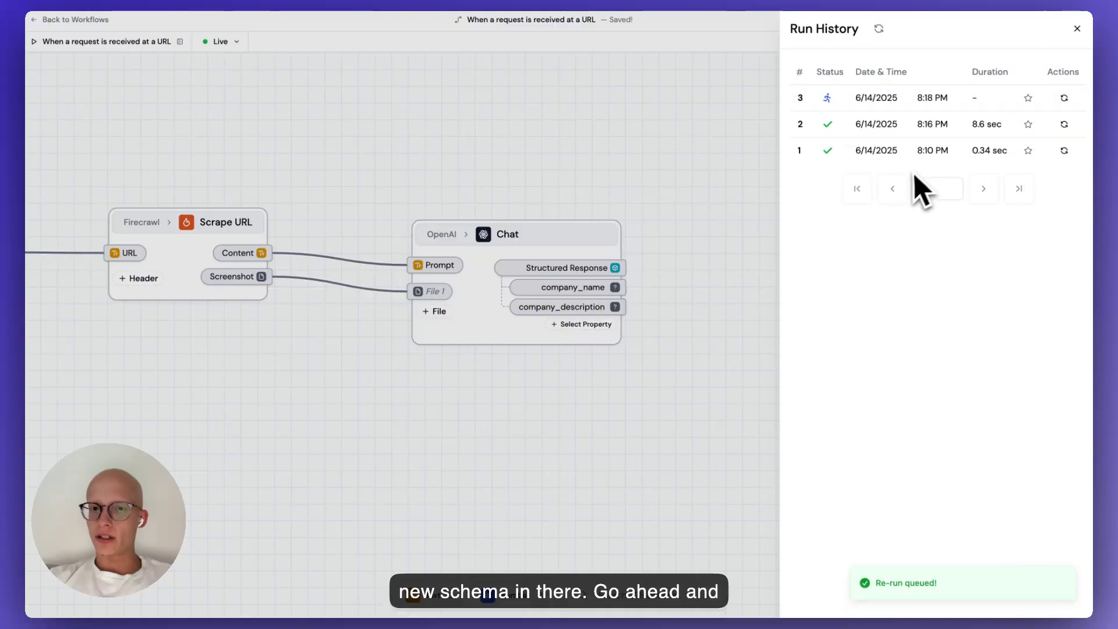
{"action": "left_click", "coordinate": [895, 98]}
{"action": "left_click", "coordinate": [623, 138]}
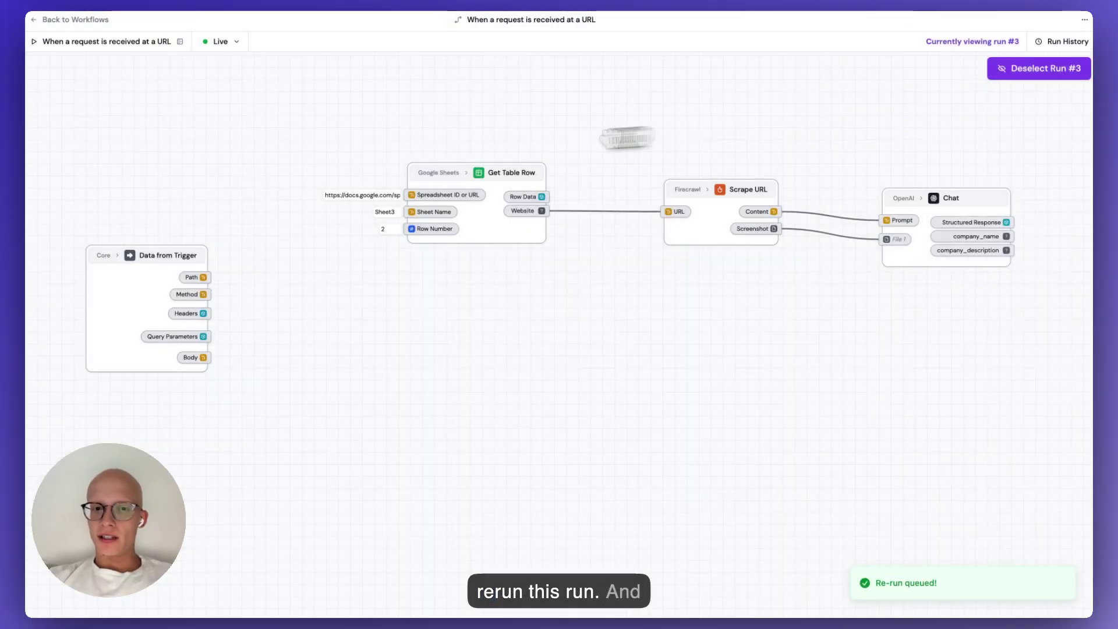
{"action": "left_click_drag", "start_coordinate": [623, 138], "coordinate": [623, 165]}
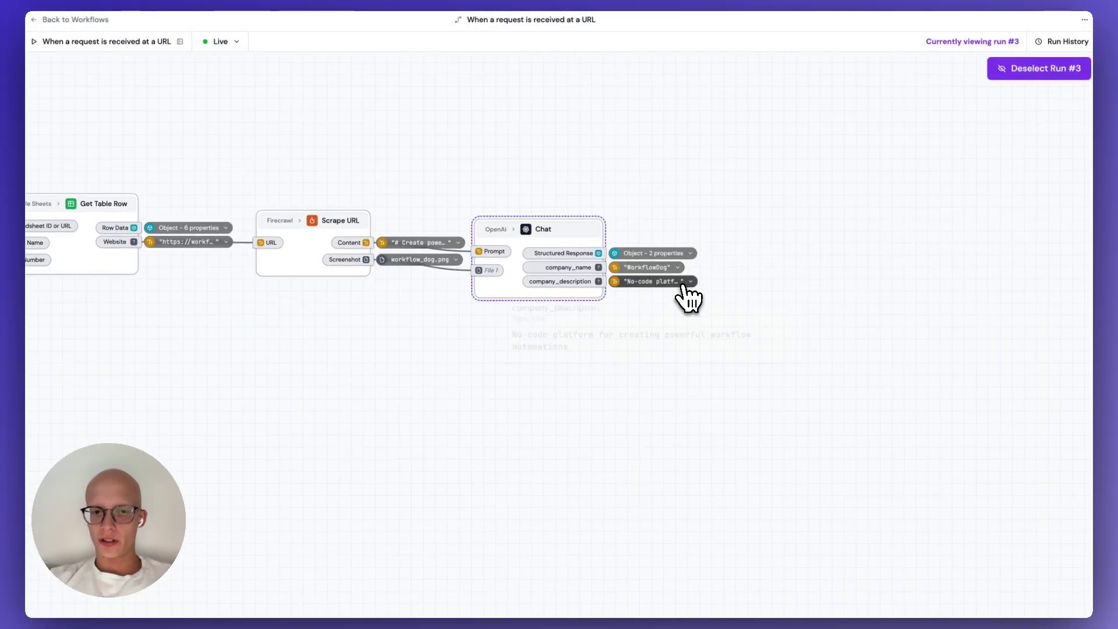
{"action": "triple_click", "coordinate": [634, 336]}
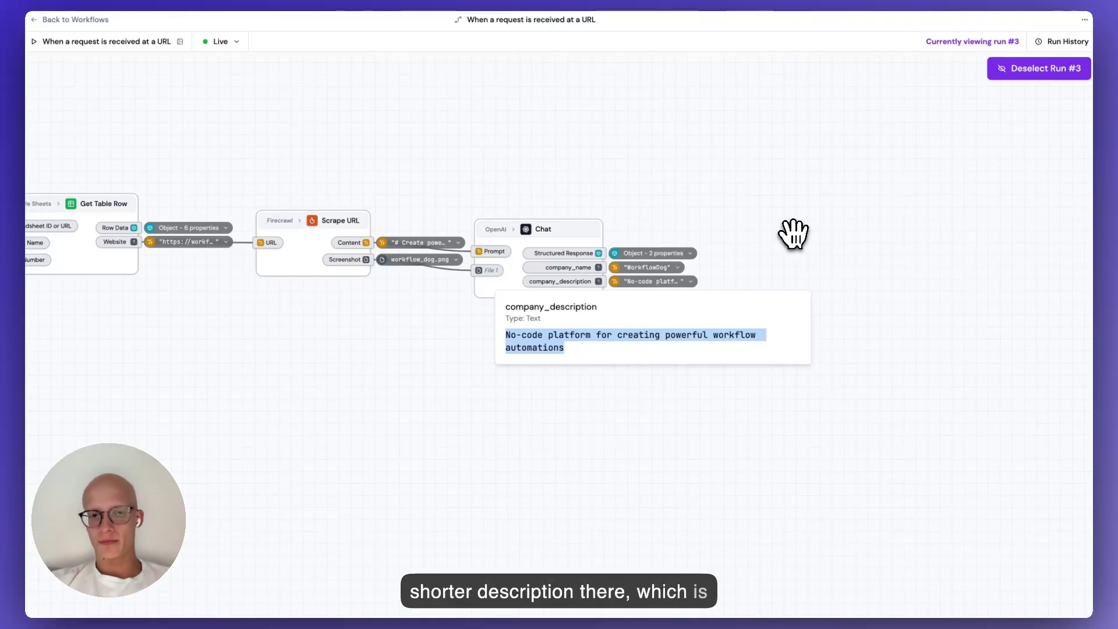
{"action": "left_click", "coordinate": [1039, 68]}
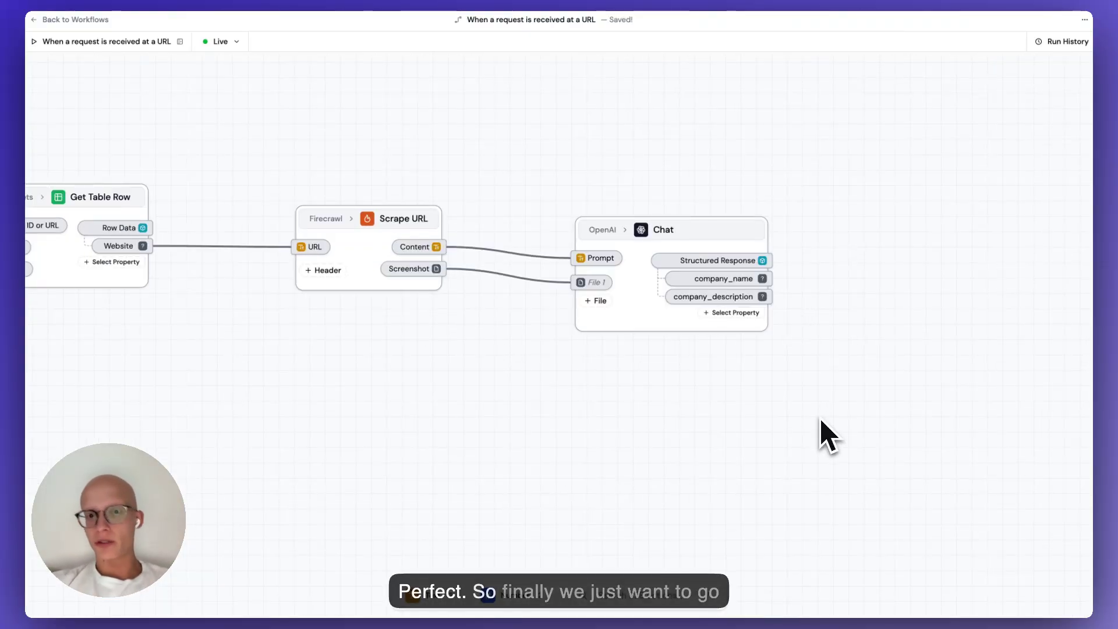
{"action": "left_click_drag", "start_coordinate": [892, 315], "coordinate": [569, 237]}
Add a Google Sheets Update Table Row step after the Chat node, removing the accidental duplicate.
{"action": "double_click", "coordinate": [570, 237]}
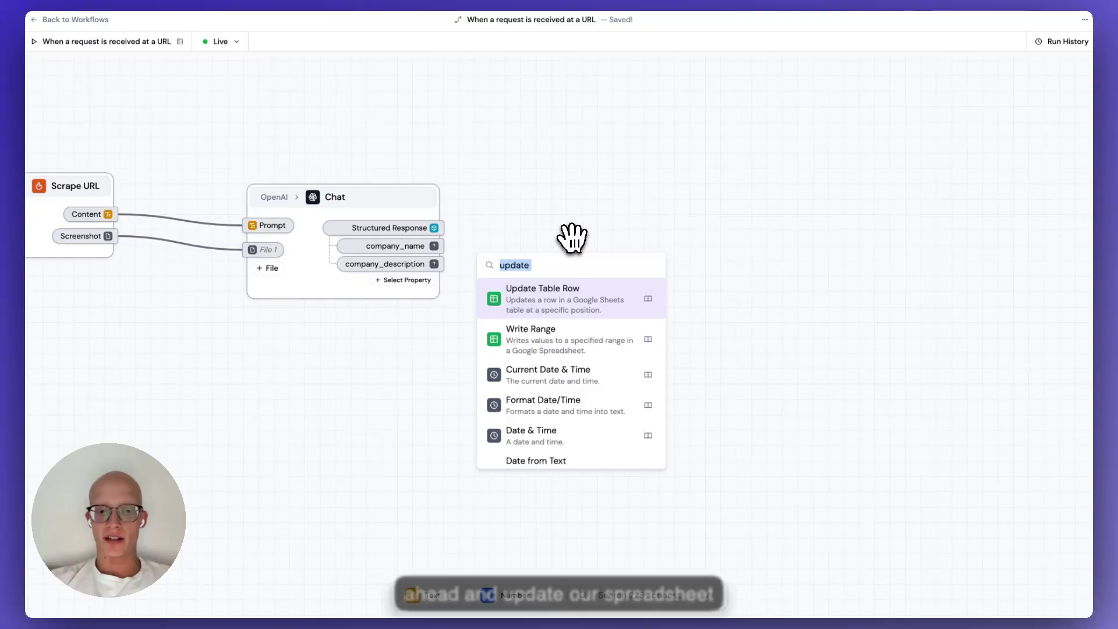
{"action": "left_click", "coordinate": [564, 299]}
{"action": "left_click_drag", "start_coordinate": [588, 309], "coordinate": [731, 242]}
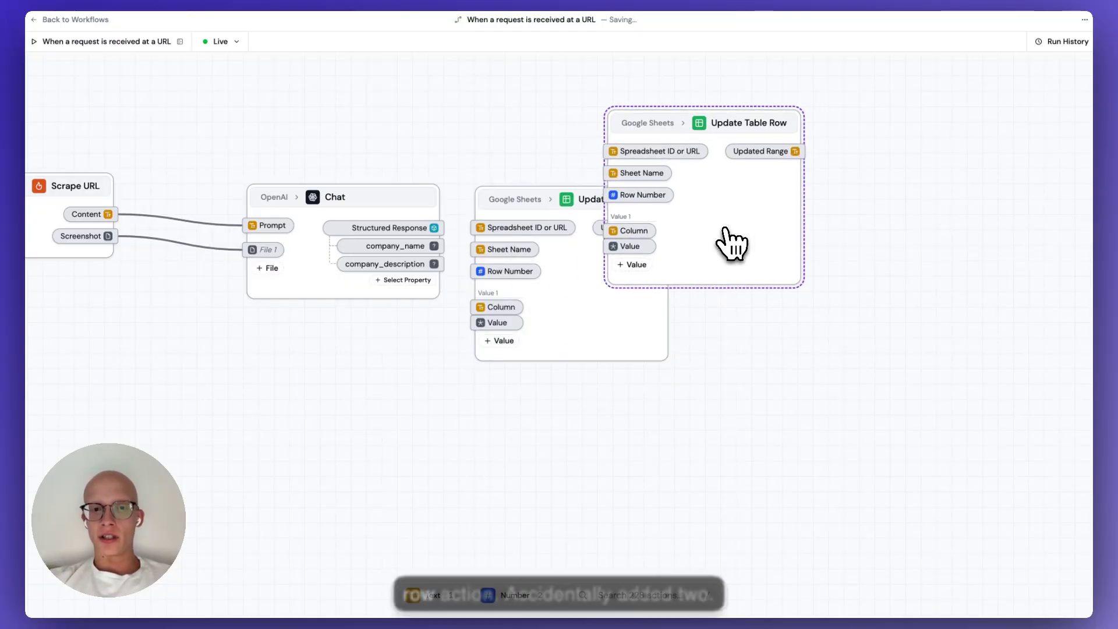
{"action": "left_click", "coordinate": [731, 242]}
{"action": "key", "text": "BackSpace"}
{"action": "left_click_drag", "start_coordinate": [611, 307], "coordinate": [677, 232]}
Point the Update Table Row step at the spreadsheet URL, sheet Sheet3, row 2.
{"action": "mouse_move", "coordinate": [563, 153]}
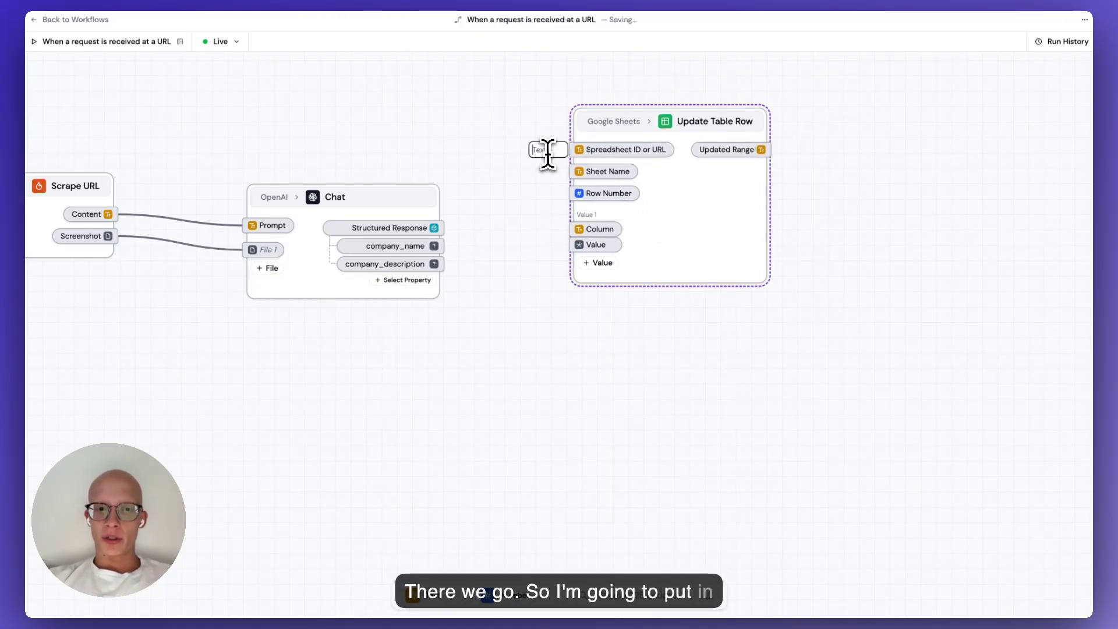
{"action": "key", "text": "super+v"}
{"action": "key", "text": "Return"}
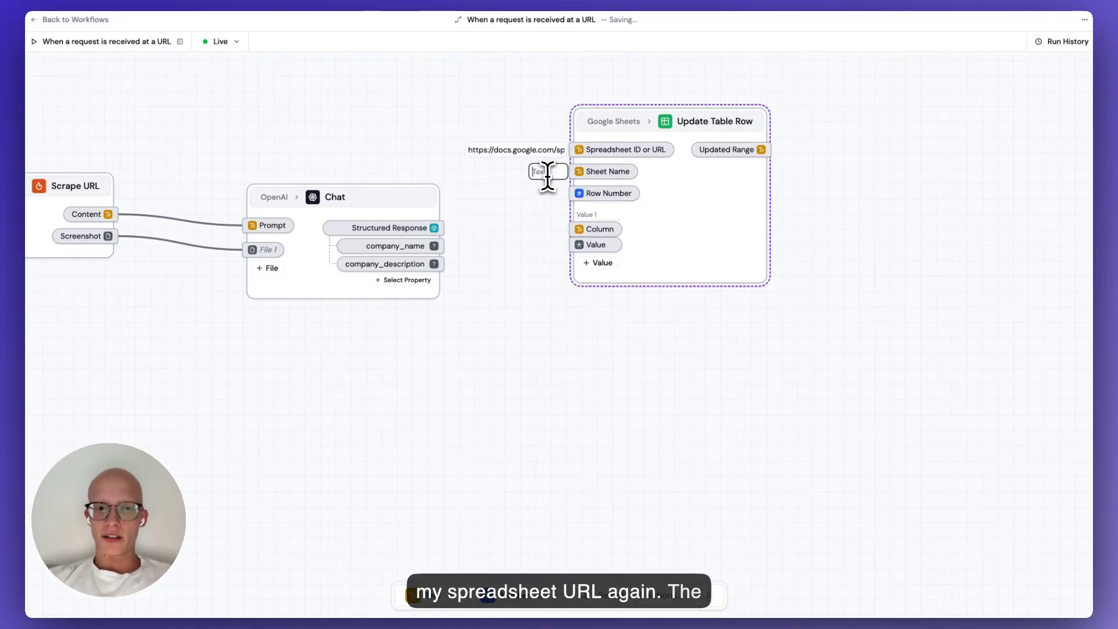
{"action": "type", "text": "Sheet3"}
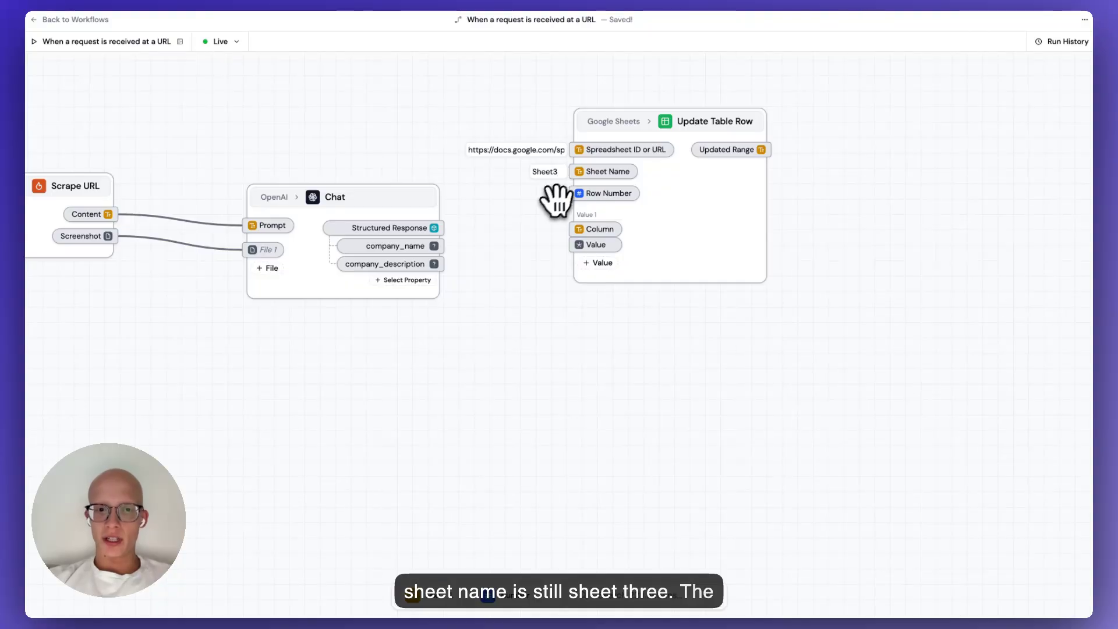
{"action": "left_click", "coordinate": [544, 194]}
{"action": "type", "text": "2"}
{"action": "left_click_drag", "start_coordinate": [536, 244], "coordinate": [601, 262]}
Set the two value columns to Company and Company Description from the Mock Leads headers.
{"action": "left_click", "coordinate": [359, 4]}
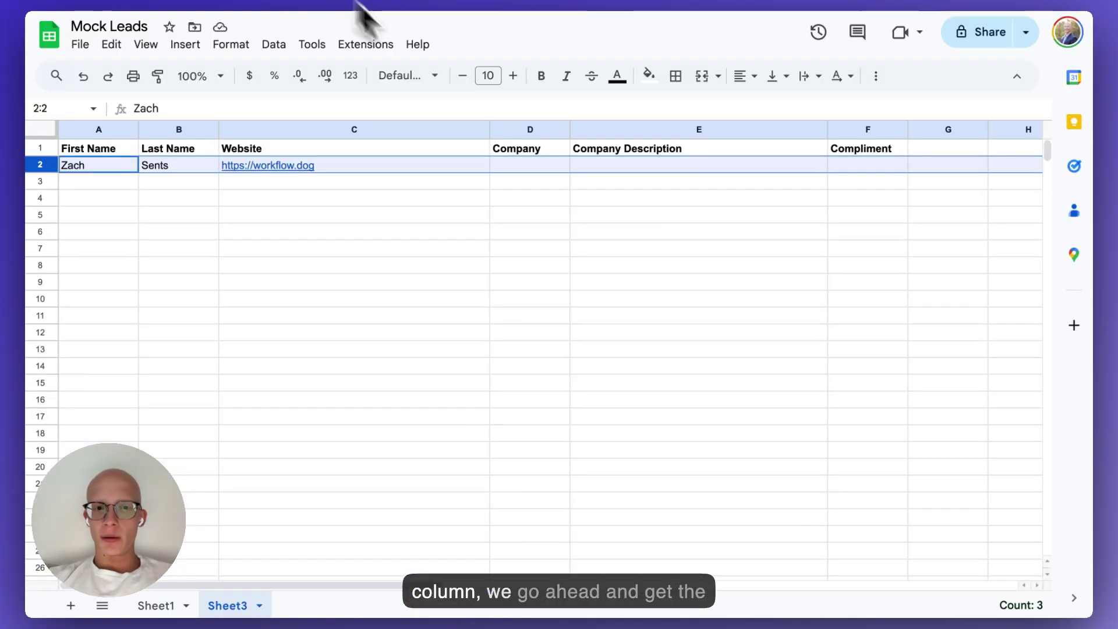
{"action": "left_click", "coordinate": [517, 153]}
{"action": "left_click", "coordinate": [152, 6]}
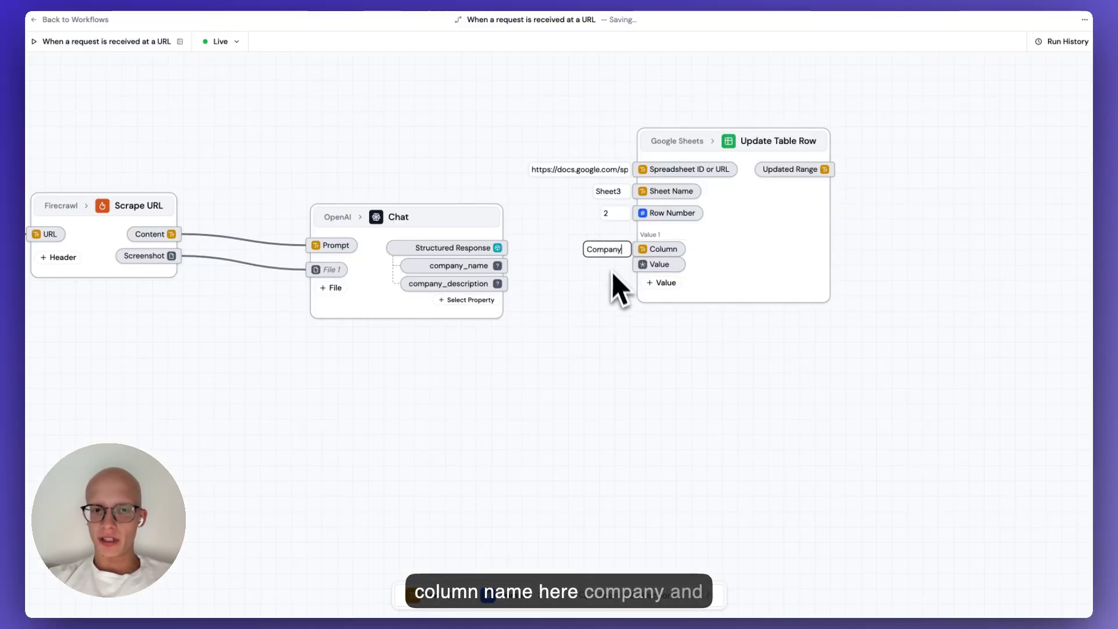
{"action": "left_click", "coordinate": [663, 286]}
{"action": "left_click", "coordinate": [360, 6]}
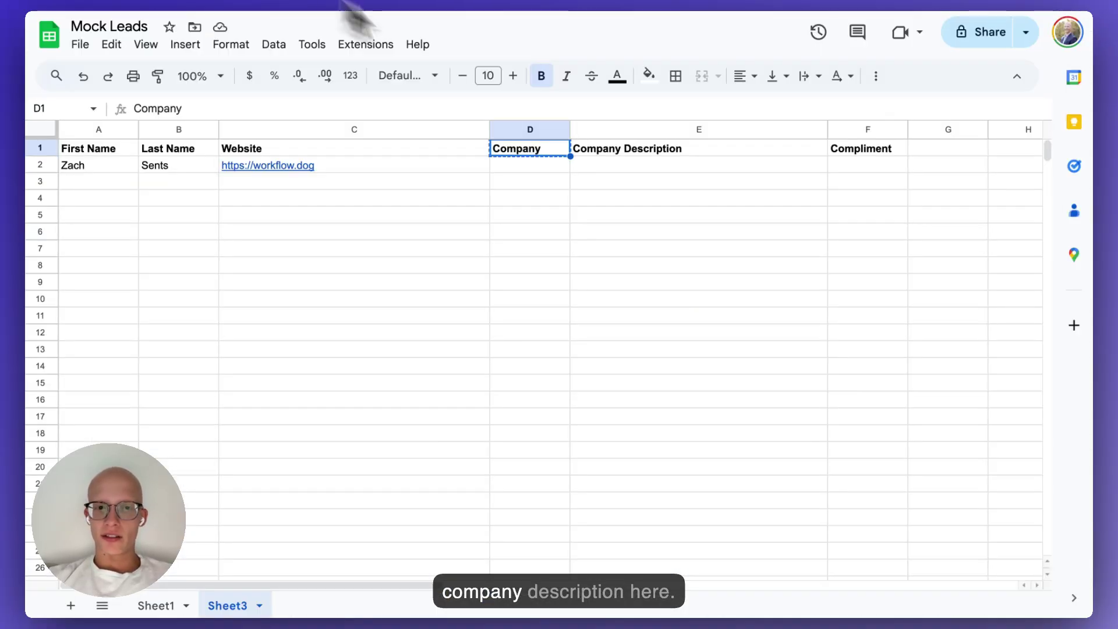
{"action": "left_click", "coordinate": [649, 150]}
{"action": "key", "text": "ctrl+c"}
{"action": "left_click", "coordinate": [151, 6]}
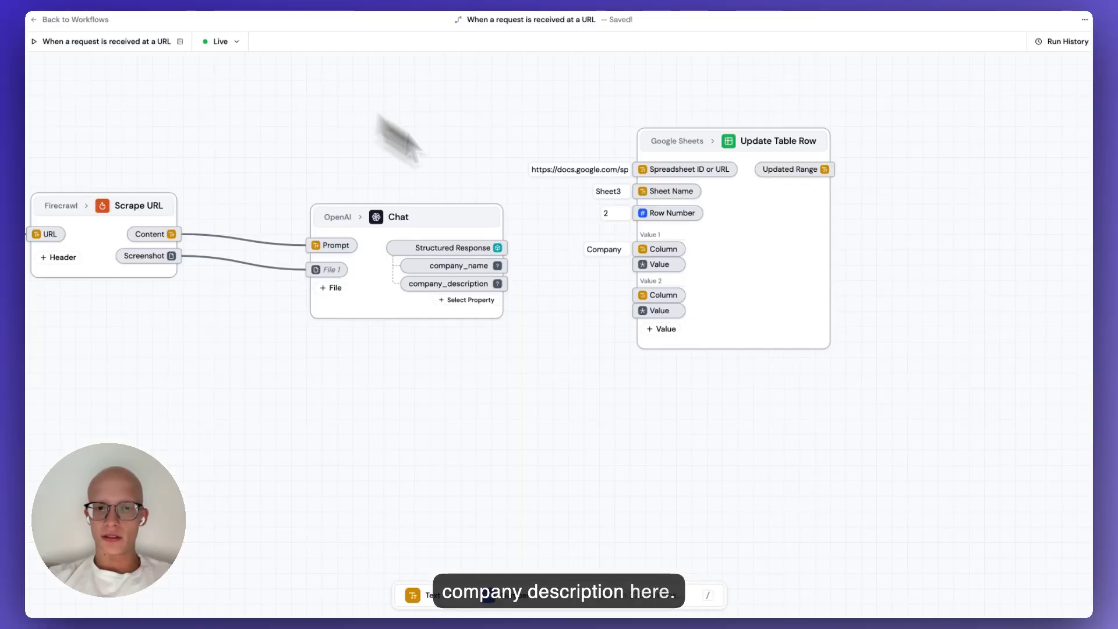
{"action": "key", "text": "ctrl+v"}
{"action": "key", "text": "Return"}
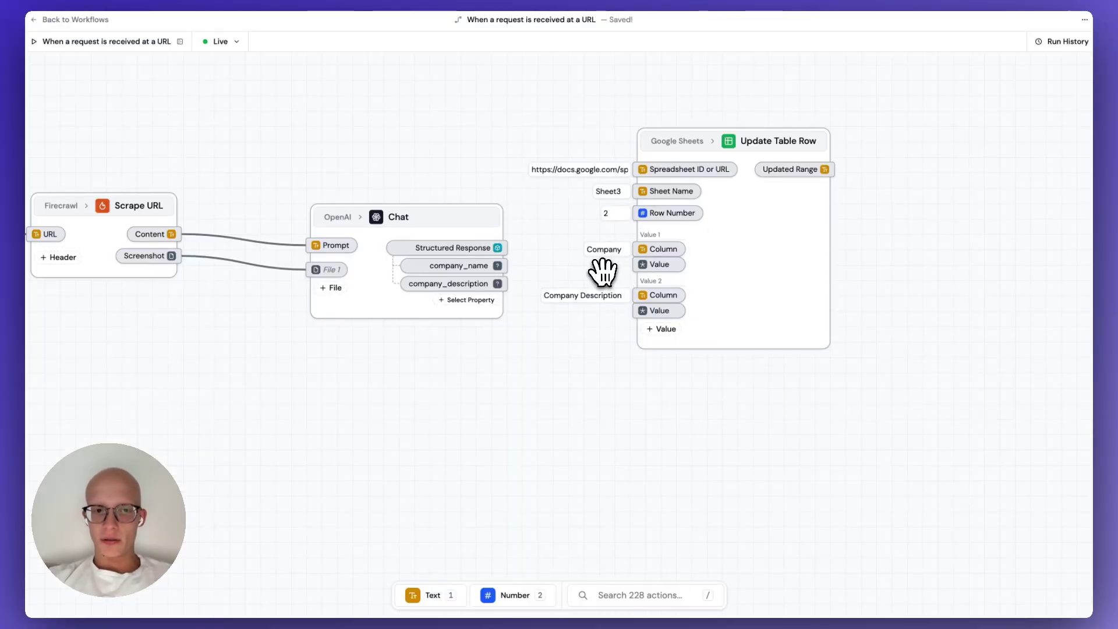
Wire company_name to Value 1 and company_description to Value 2.
{"action": "left_click_drag", "start_coordinate": [502, 266], "coordinate": [643, 265]}
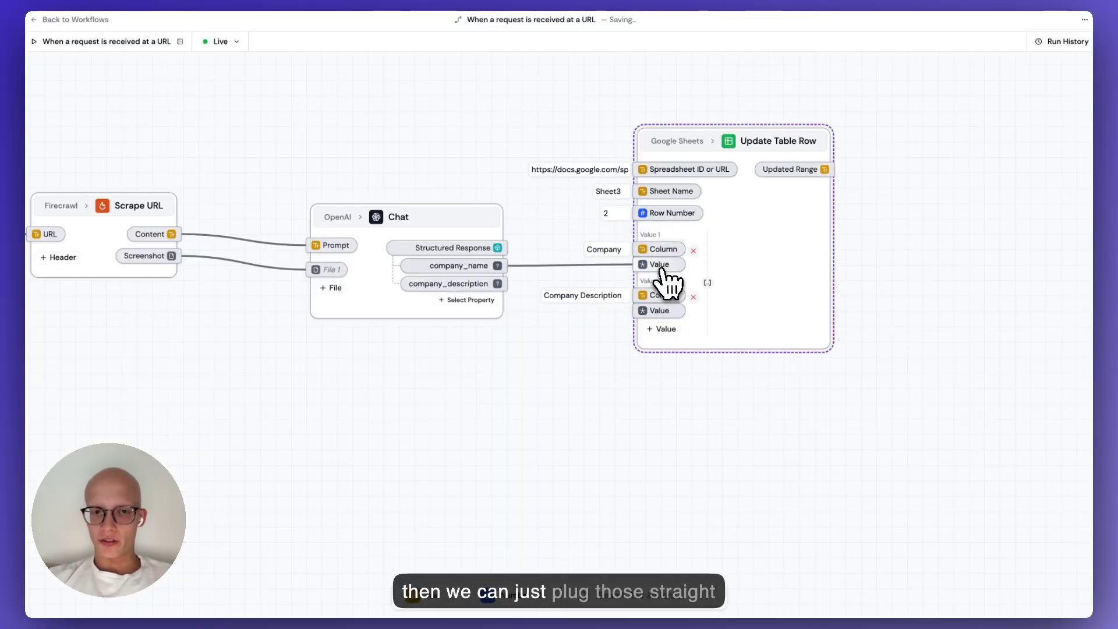
{"action": "left_click_drag", "start_coordinate": [498, 284], "coordinate": [643, 311]}
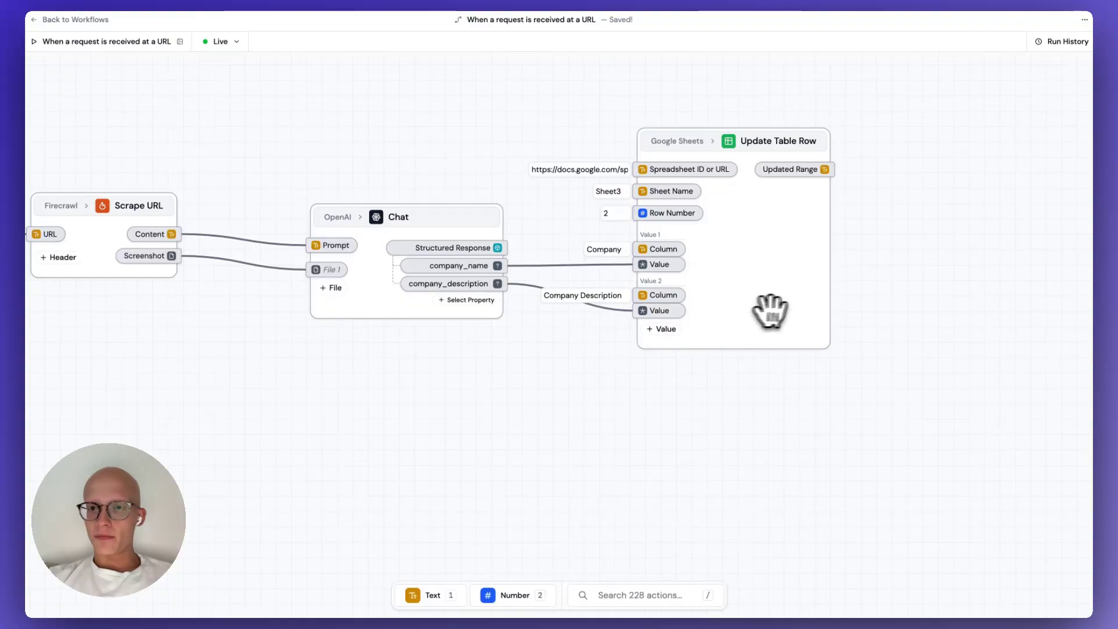
{"action": "left_click", "coordinate": [1065, 42]}
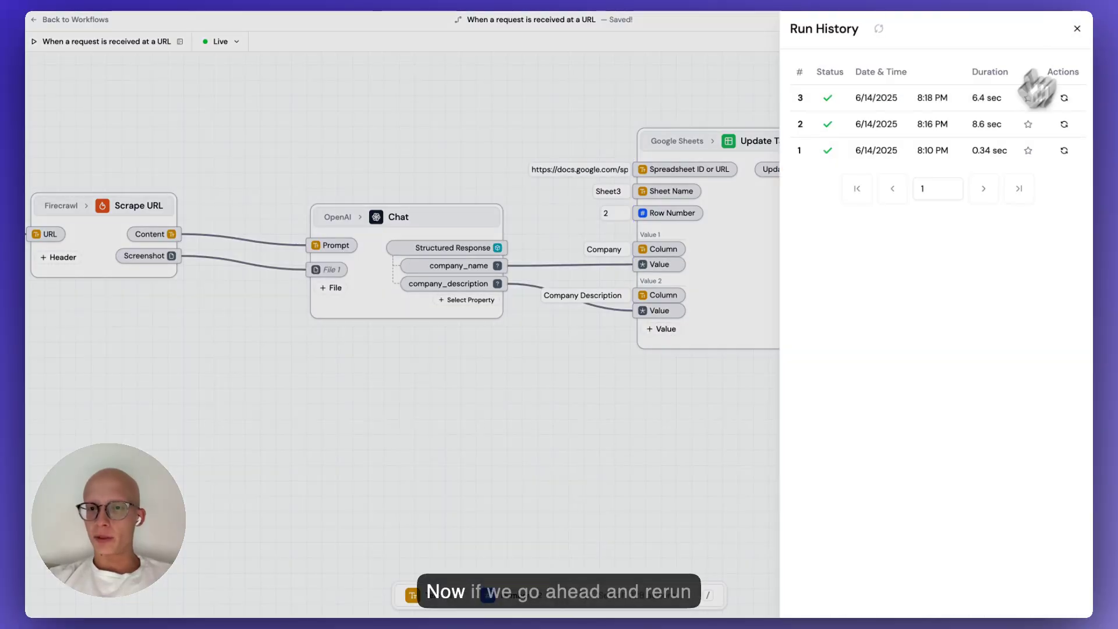
Rerun the latest run and verify Sheet3 row 2 shows WorkflowDog with its short description.
{"action": "left_click", "coordinate": [1064, 98]}
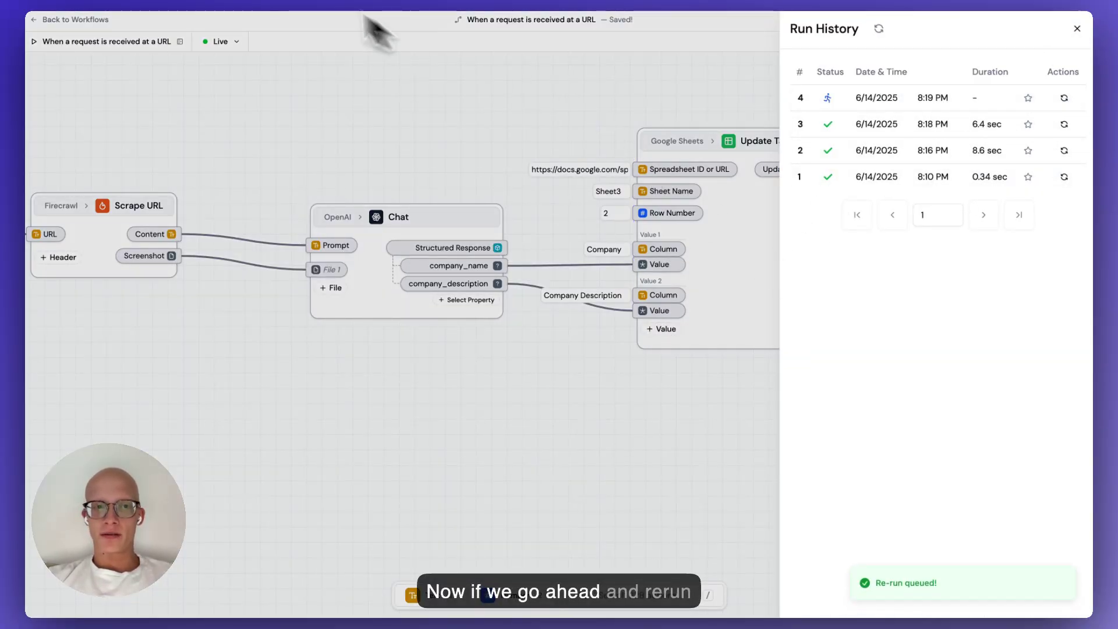
{"action": "left_click", "coordinate": [281, 0]}
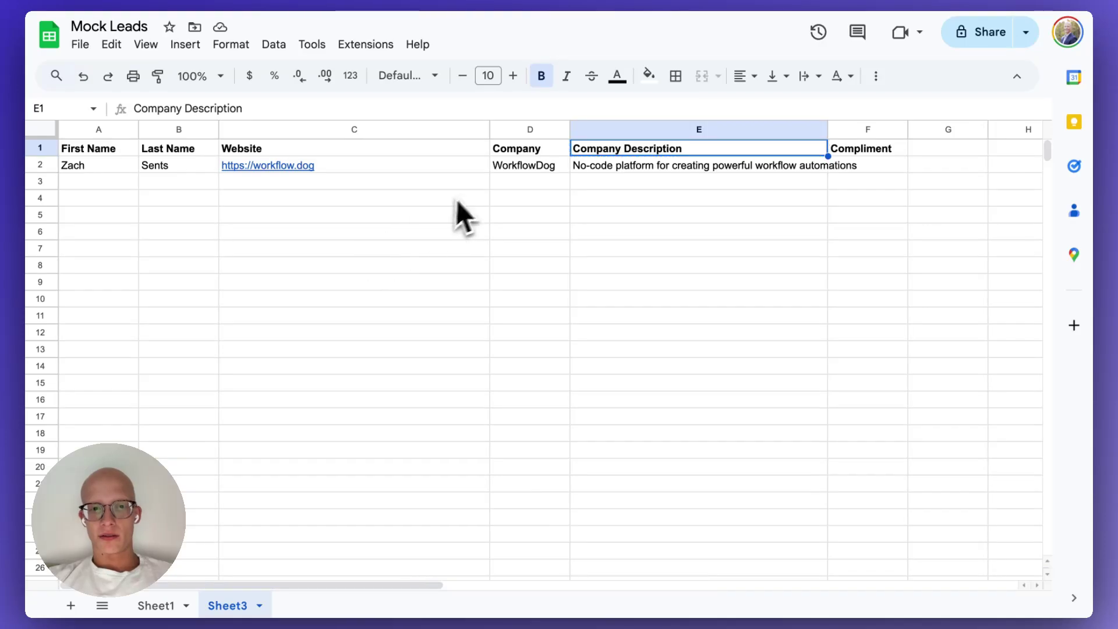
{"action": "left_click", "coordinate": [527, 165]}
{"action": "left_click", "coordinate": [643, 171], "text": "shift"}
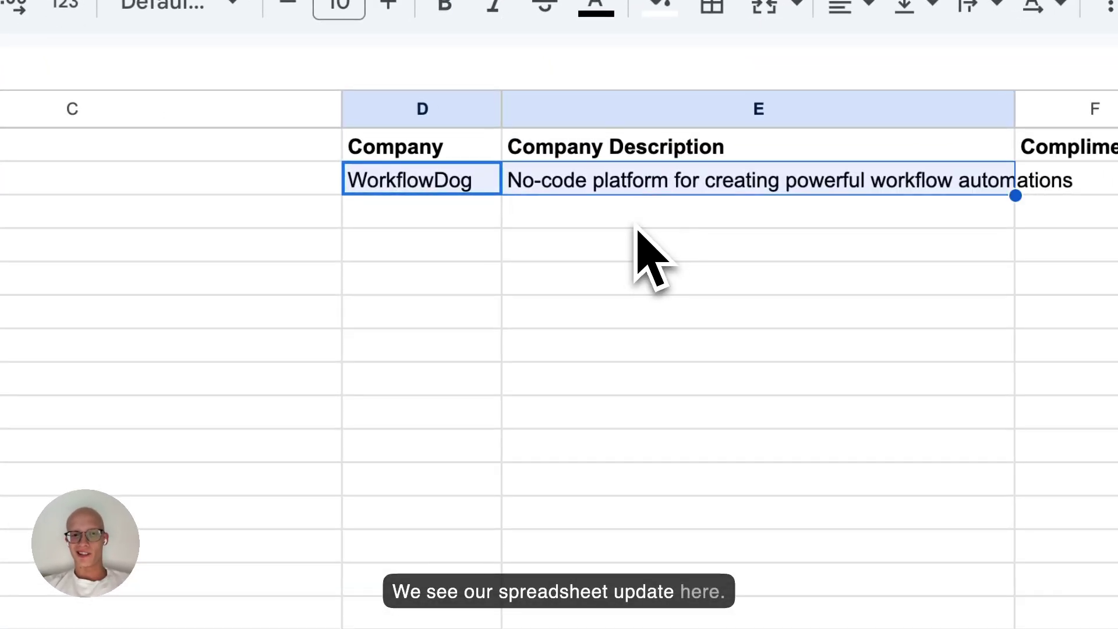
{"action": "left_click", "coordinate": [639, 222]}
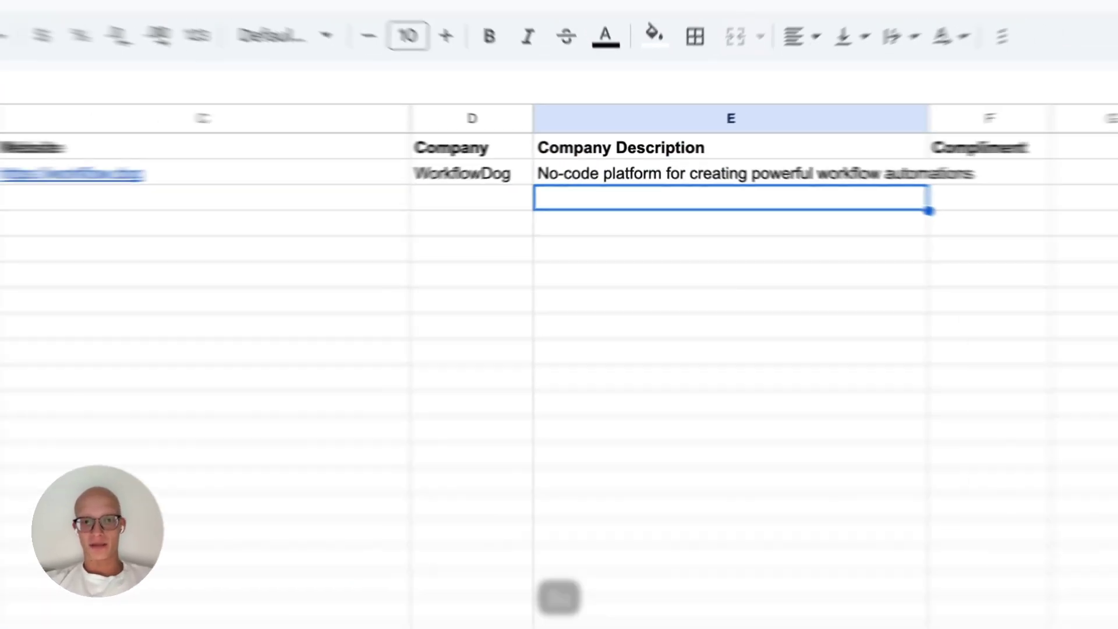
{"action": "left_click", "coordinate": [311, 374]}
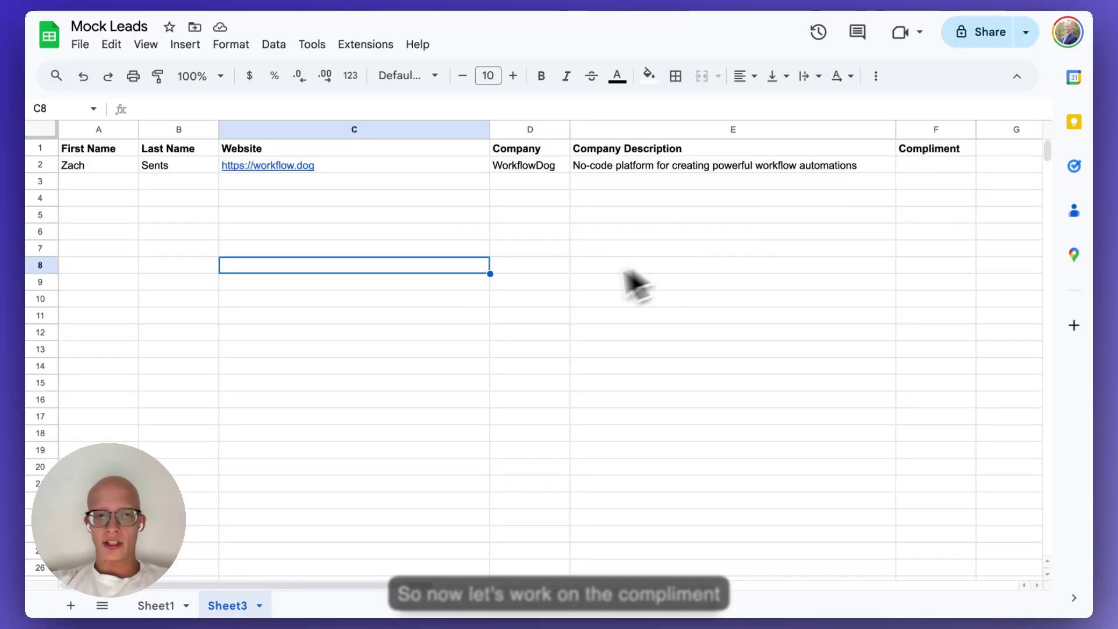
{"action": "key", "text": "super+Tab"}
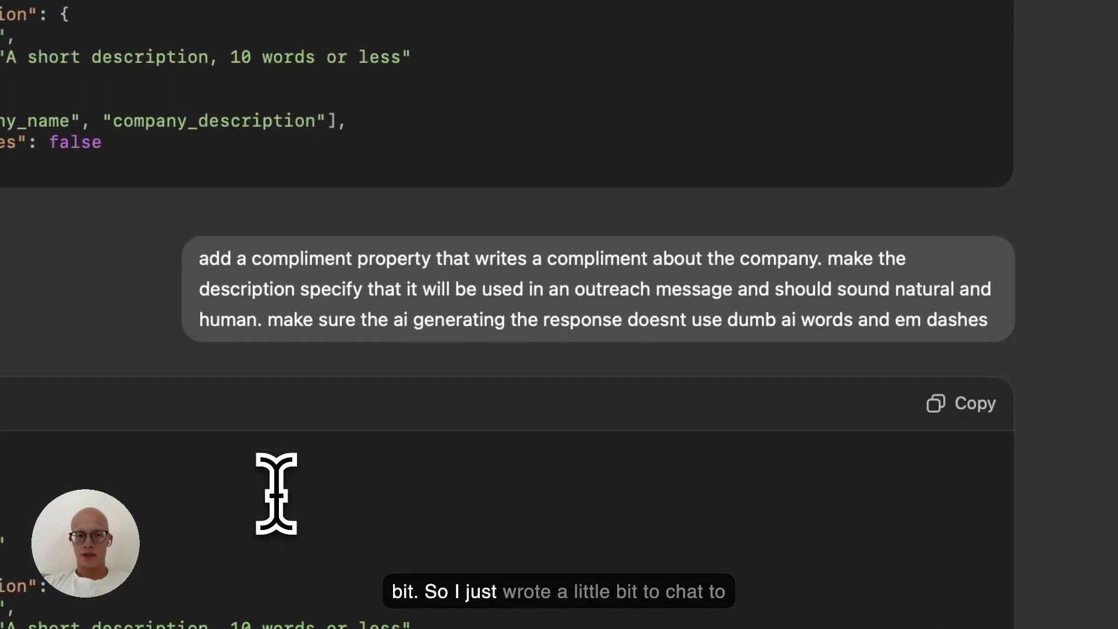
Copy ChatGPT's revised schema containing the required compliment string and return to WorkflowDog.
{"action": "scroll", "coordinate": [280, 454], "scroll_direction": "down", "scroll_amount": 1}
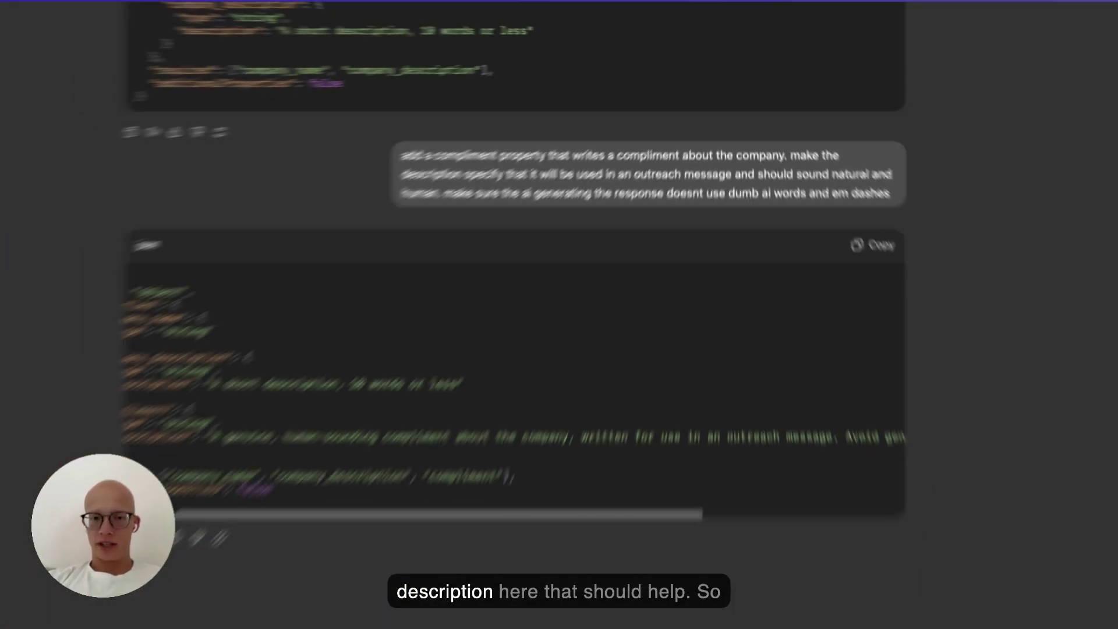
{"action": "scroll", "coordinate": [481, 347], "scroll_direction": "right", "scroll_amount": 5}
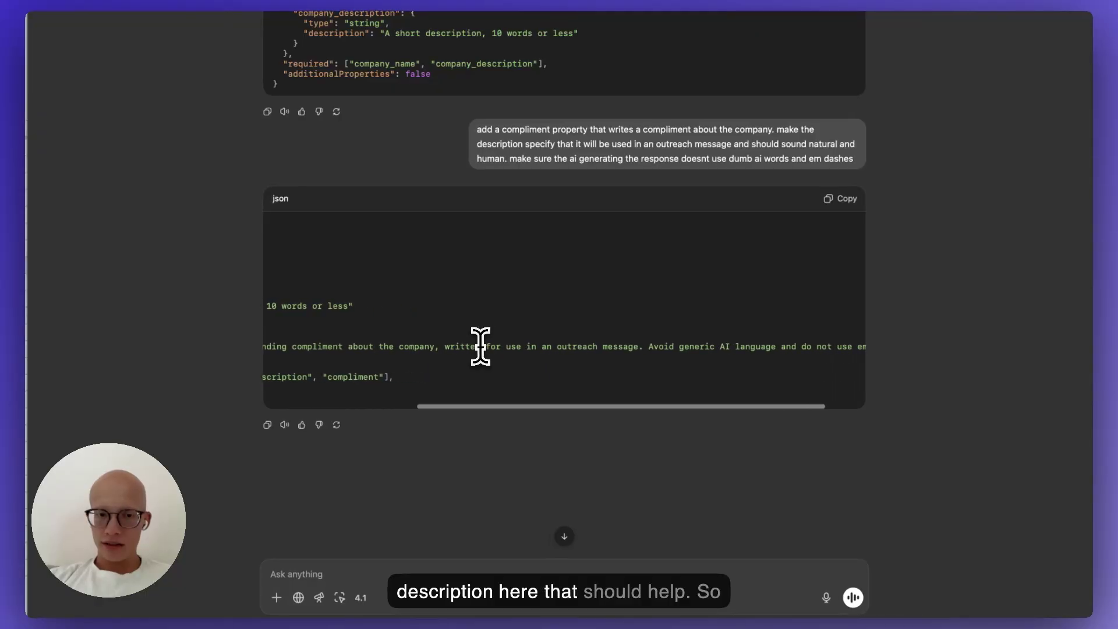
{"action": "scroll", "coordinate": [641, 342], "scroll_direction": "left", "scroll_amount": 5}
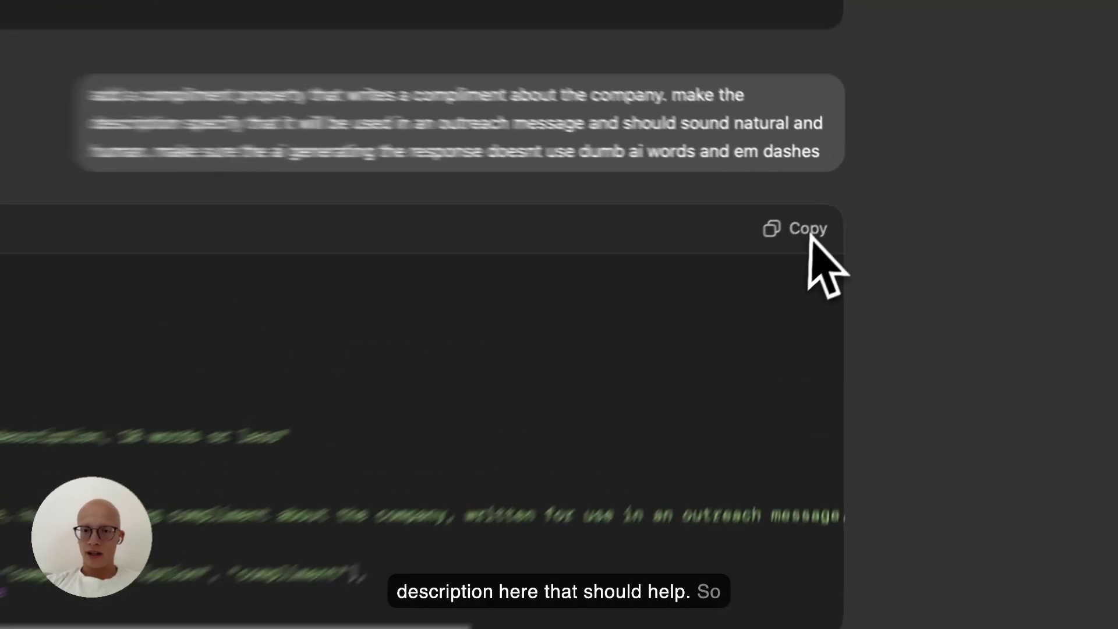
{"action": "left_click", "coordinate": [839, 206]}
{"action": "key", "text": "super+Tab"}
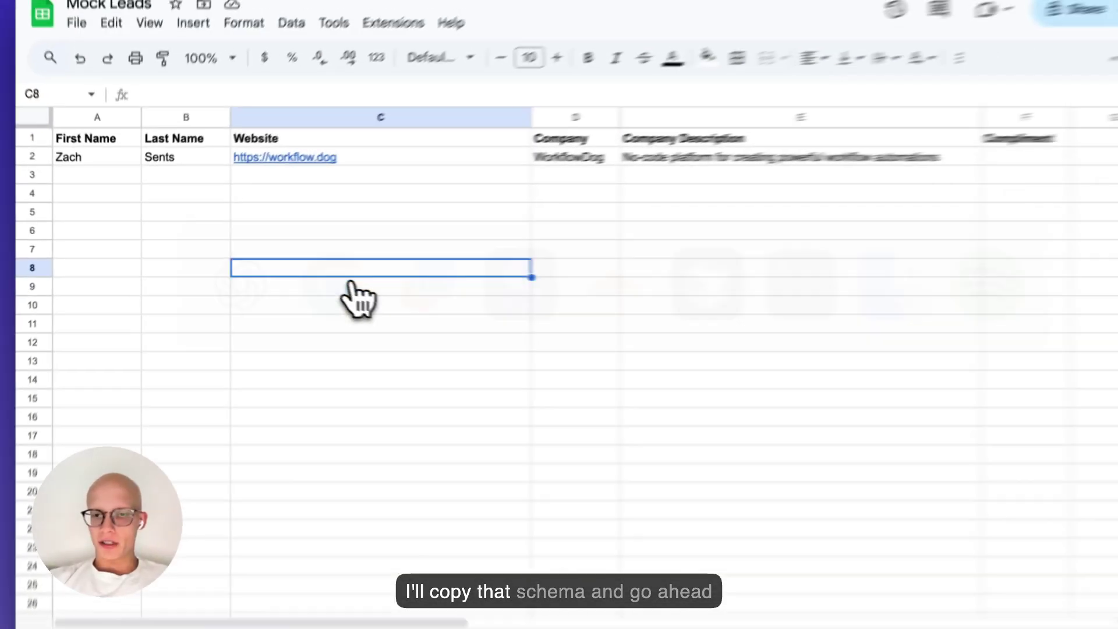
{"action": "key", "text": "super+Tab"}
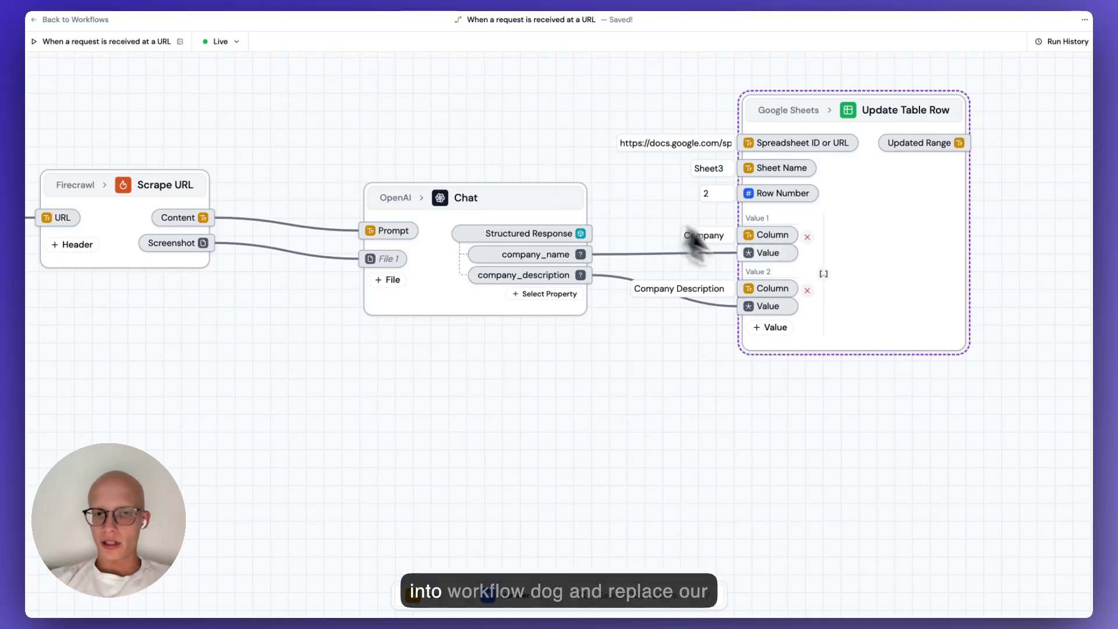
Replace the Chat step's JSON Schema with the compliment version and add a compliment output property.
{"action": "left_click", "coordinate": [481, 310]}
{"action": "scroll", "coordinate": [956, 535], "scroll_direction": "down", "scroll_amount": 3}
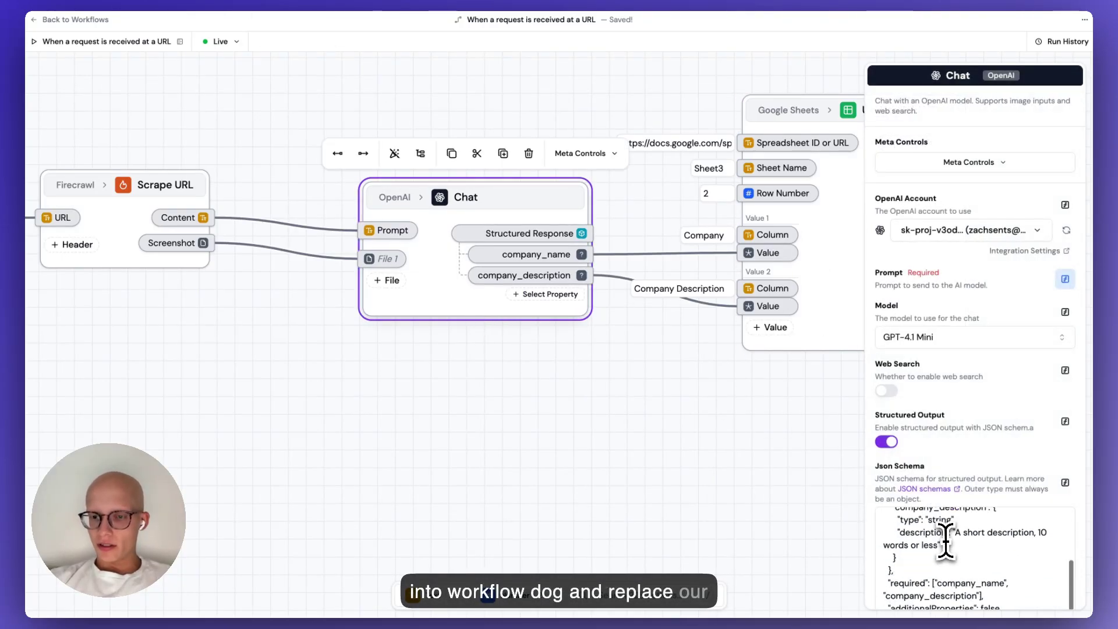
{"action": "left_click", "coordinate": [946, 540]}
{"action": "key", "text": "ctrl+a"}
{"action": "key", "text": "ctrl+v"}
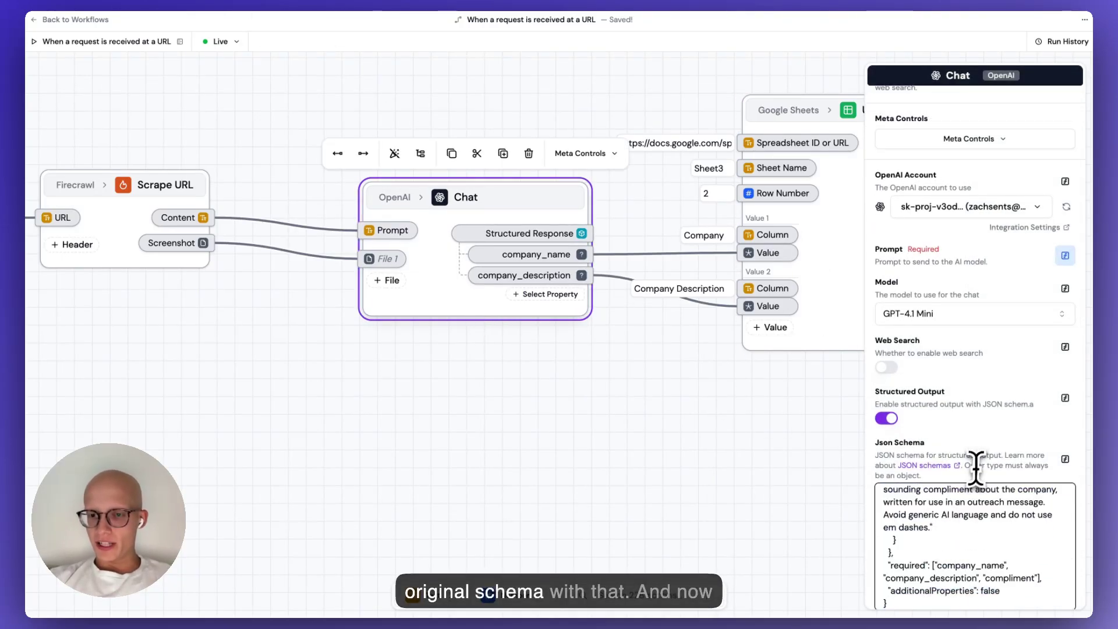
{"action": "scroll", "coordinate": [948, 519], "scroll_direction": "up", "scroll_amount": 3}
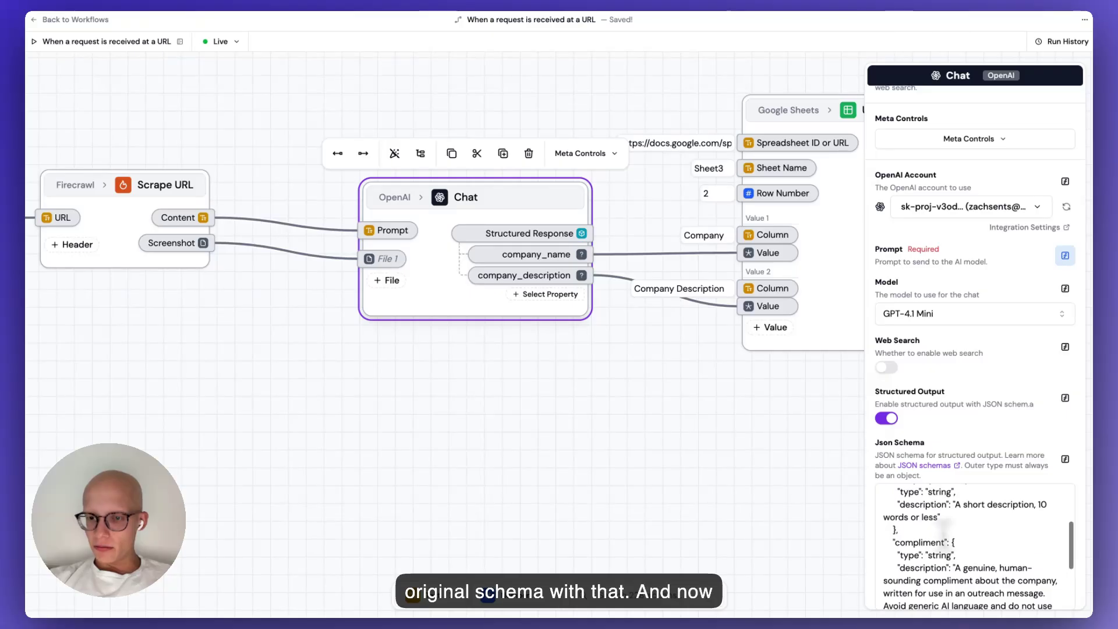
{"action": "left_click", "coordinate": [549, 295]}
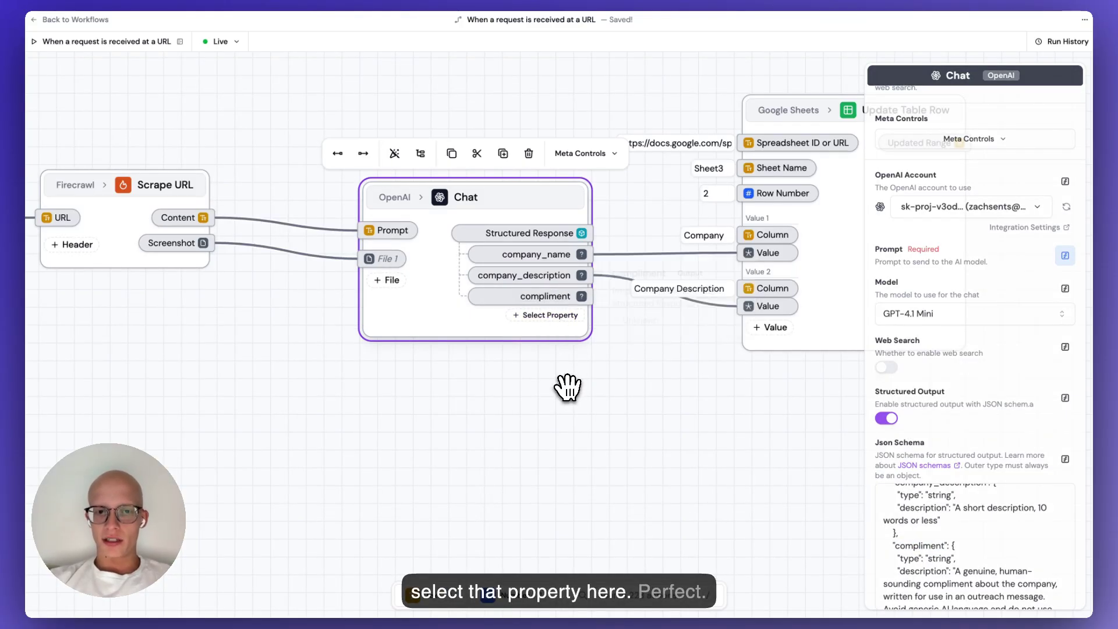
{"action": "left_click", "coordinate": [549, 374]}
Add a third Update Table Row value for the Compliment column, fed by the compliment output.
{"action": "scroll", "coordinate": [536, 376], "scroll_direction": "right", "scroll_amount": 3}
{"action": "left_click", "coordinate": [677, 326]}
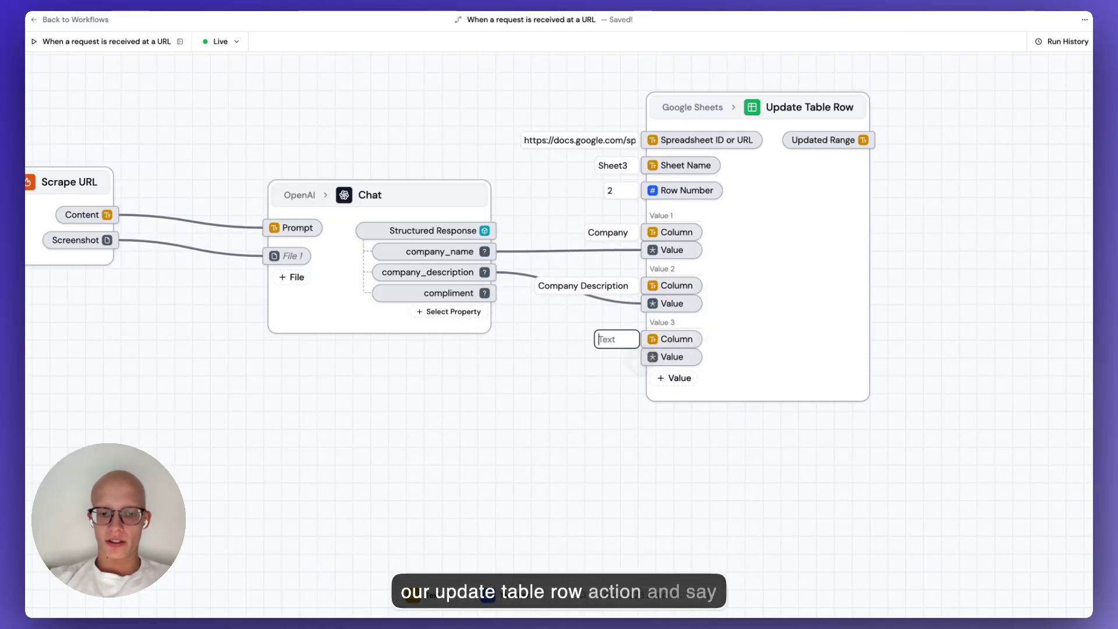
{"action": "type", "text": "iment"}
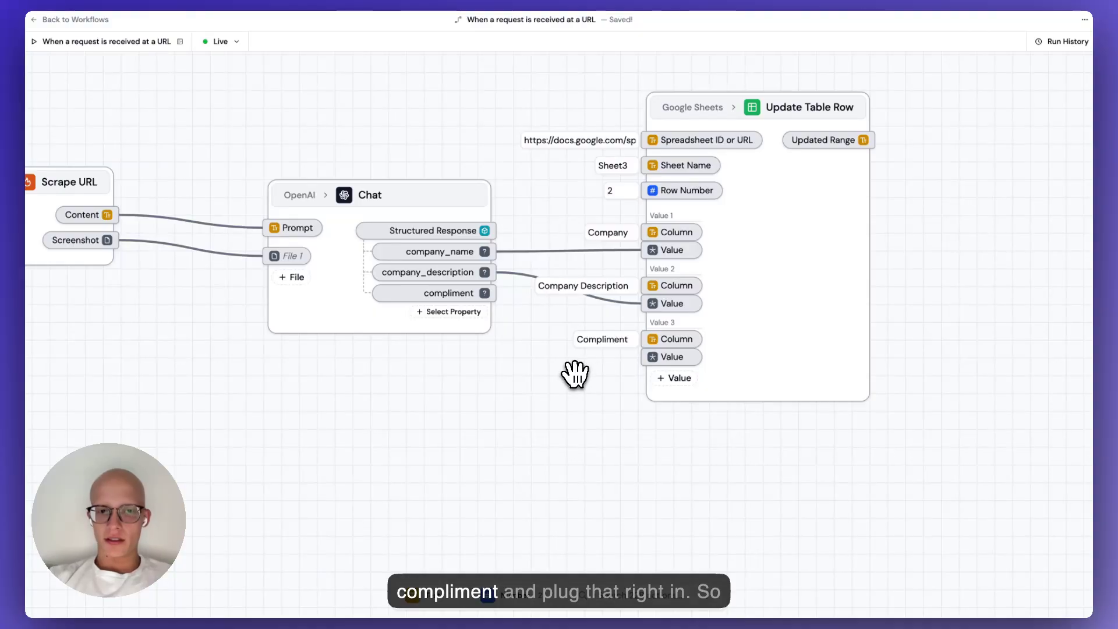
{"action": "left_click_drag", "start_coordinate": [492, 292], "coordinate": [646, 357]}
{"action": "scroll", "coordinate": [592, 446], "scroll_direction": "down", "scroll_amount": 2}
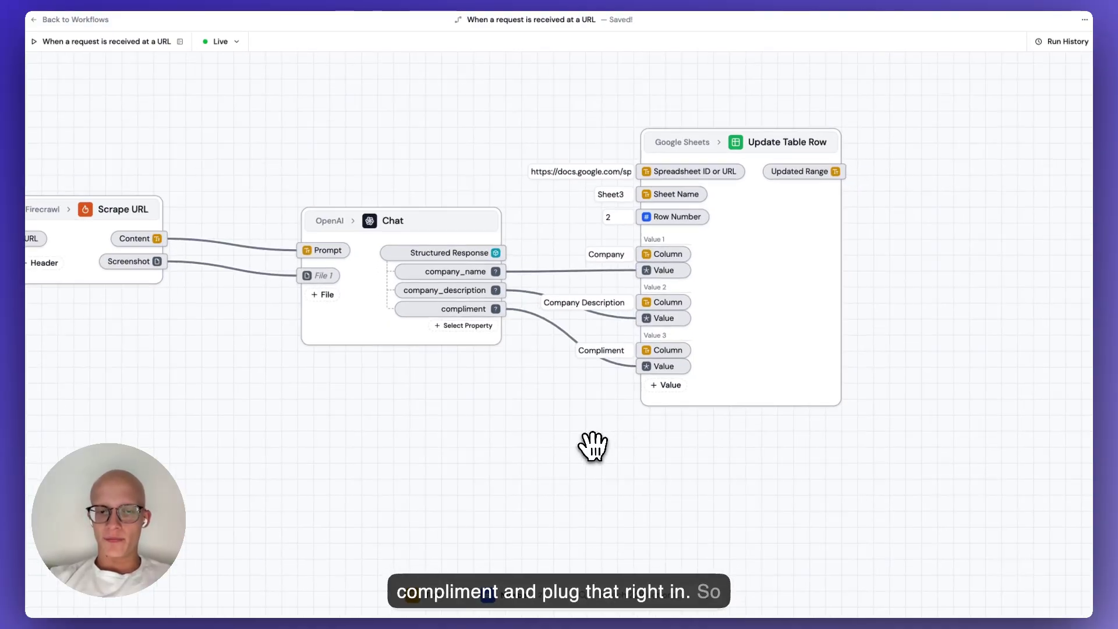
{"action": "left_click_drag", "start_coordinate": [592, 446], "coordinate": [719, 444]}
{"action": "left_click", "coordinate": [1061, 41]}
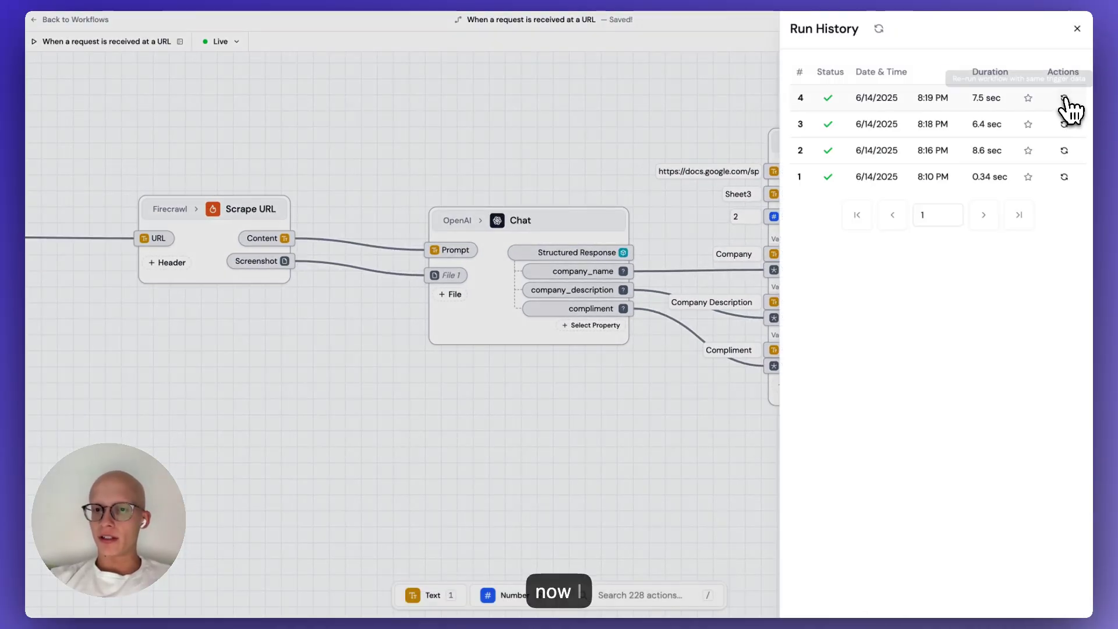
Re-run the latest run and inspect the Chat step's compliment output.
{"action": "left_click", "coordinate": [1065, 98]}
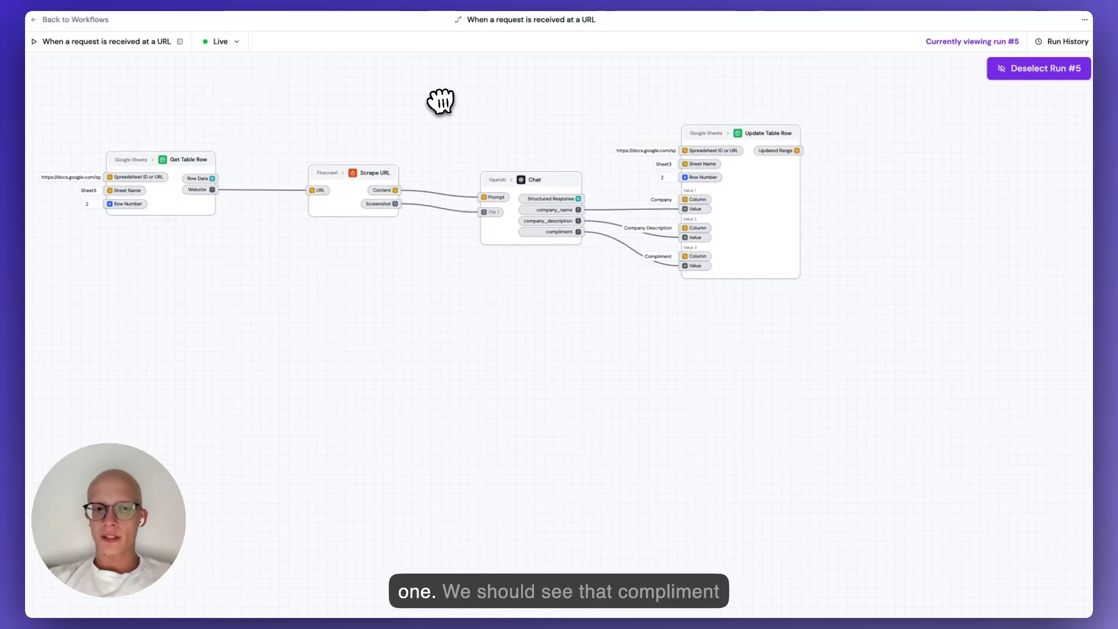
{"action": "scroll", "coordinate": [522, 130], "scroll_direction": "up", "scroll_amount": 5}
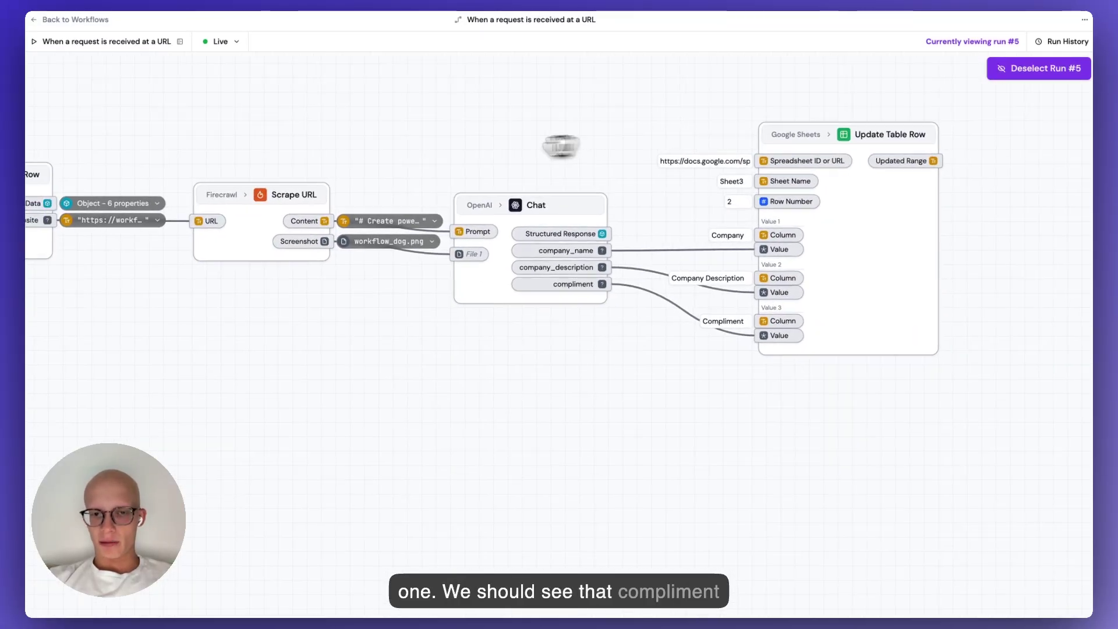
{"action": "left_click_drag", "start_coordinate": [560, 146], "coordinate": [522, 151]}
{"action": "mouse_move", "coordinate": [568, 290]}
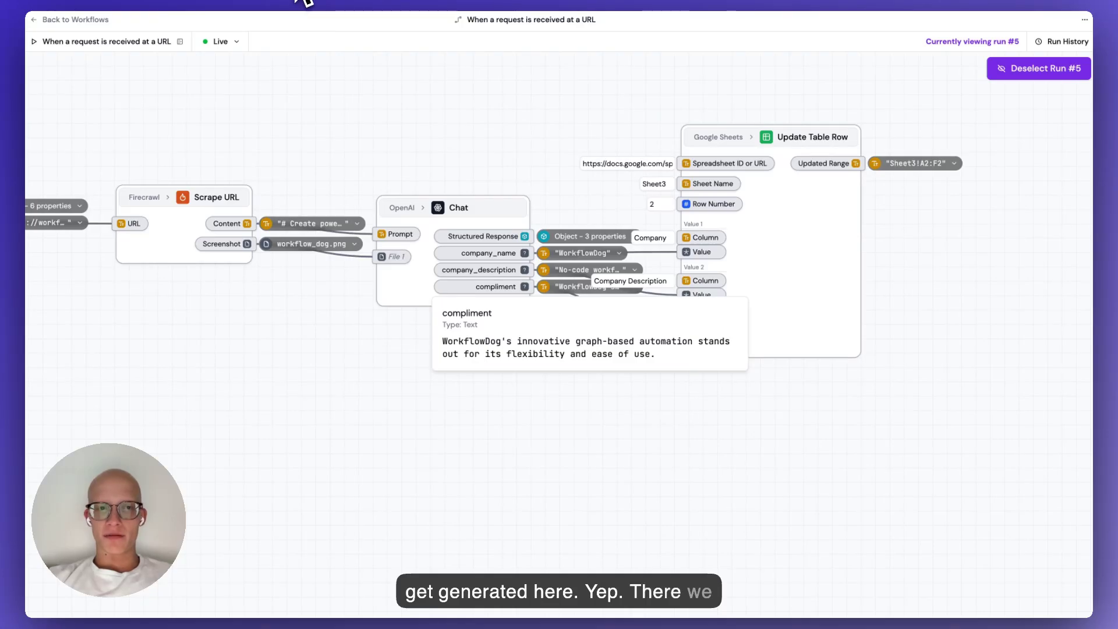
In Mock Leads, widen column F and set cell F2's compliment to Wrap.
{"action": "left_click", "coordinate": [298, 1]}
{"action": "left_click", "coordinate": [761, 220]}
{"action": "scroll", "coordinate": [778, 220], "scroll_direction": "right", "scroll_amount": 4}
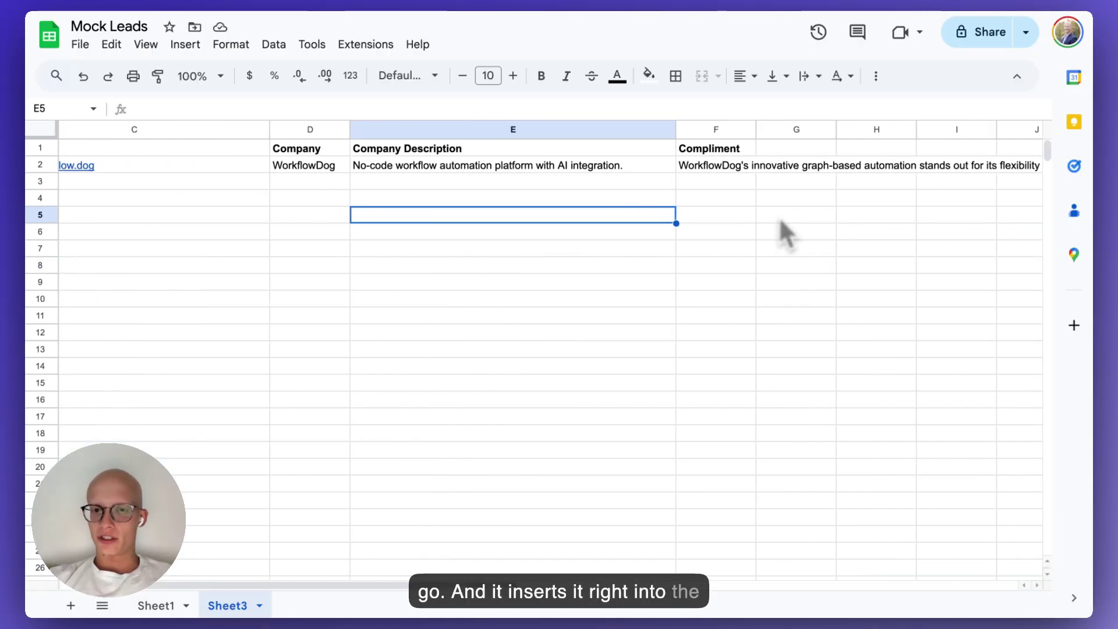
{"action": "scroll", "coordinate": [780, 220], "scroll_direction": "right", "scroll_amount": 3}
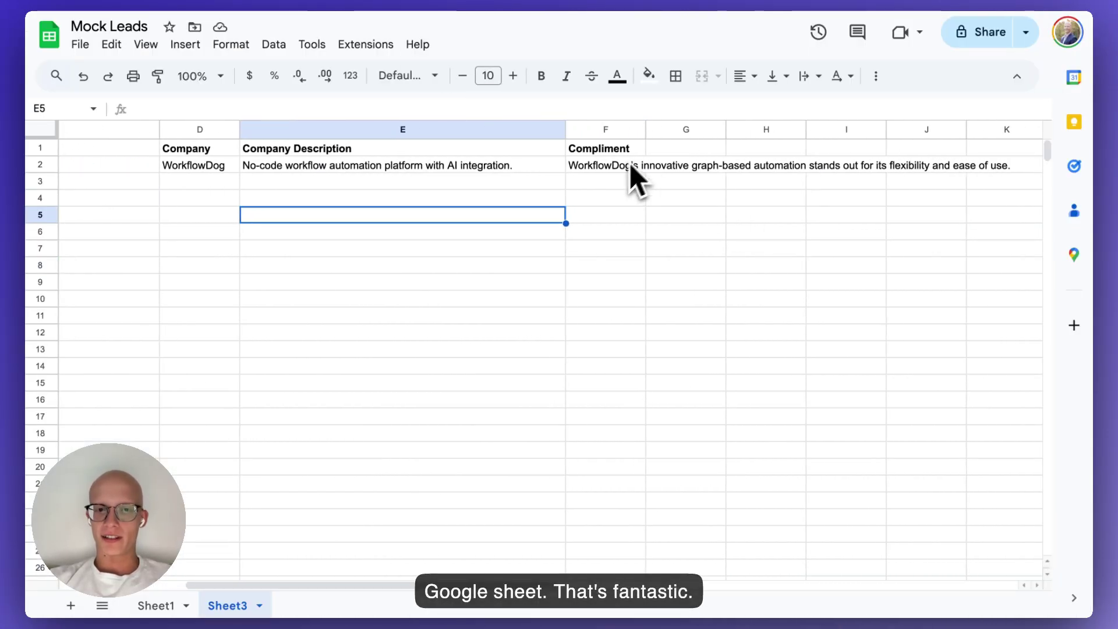
{"action": "left_click_drag", "start_coordinate": [645, 133], "coordinate": [932, 137]}
{"action": "left_click", "coordinate": [675, 168]}
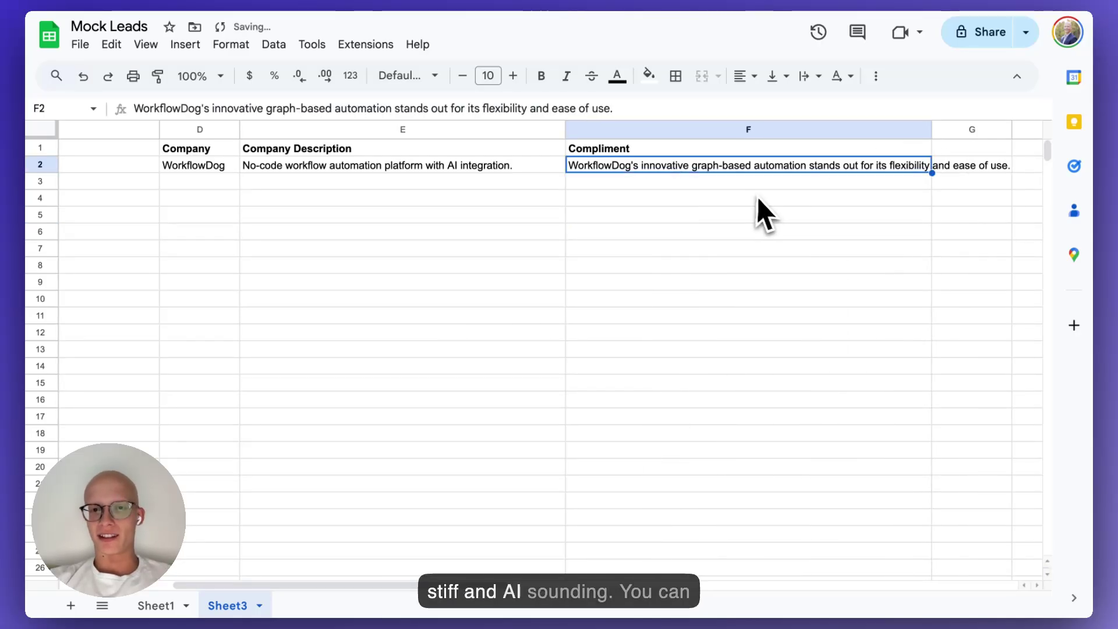
{"action": "left_click", "coordinate": [815, 76]}
{"action": "left_click", "coordinate": [833, 106]}
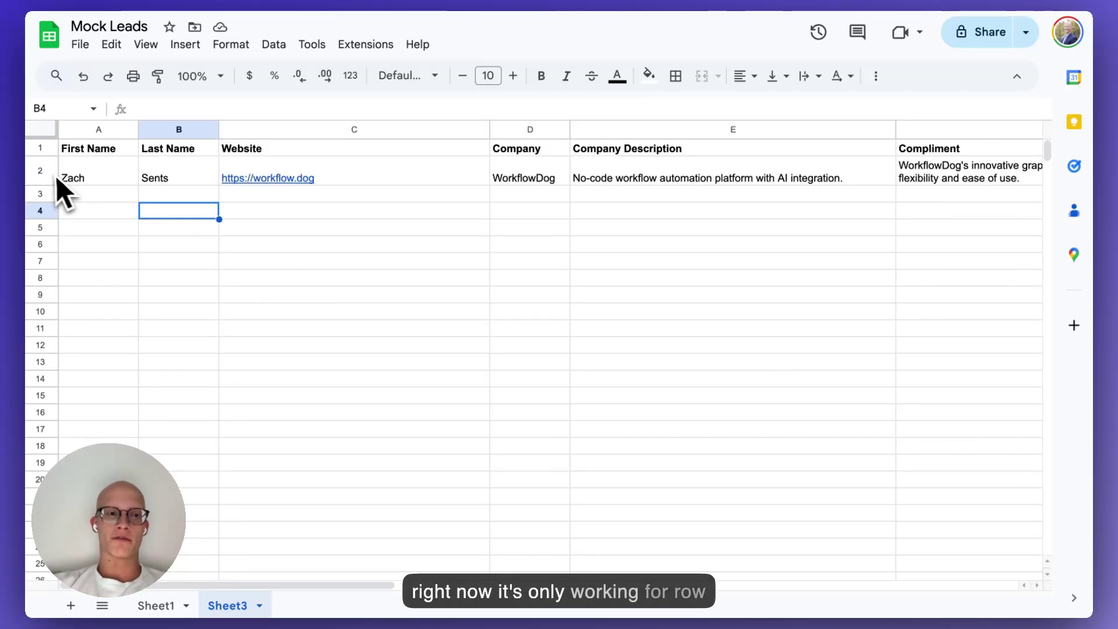
Insert a new column before column A with the header 'Enrich' in A1.
{"action": "left_click", "coordinate": [102, 171]}
{"action": "left_click", "coordinate": [178, 181]}
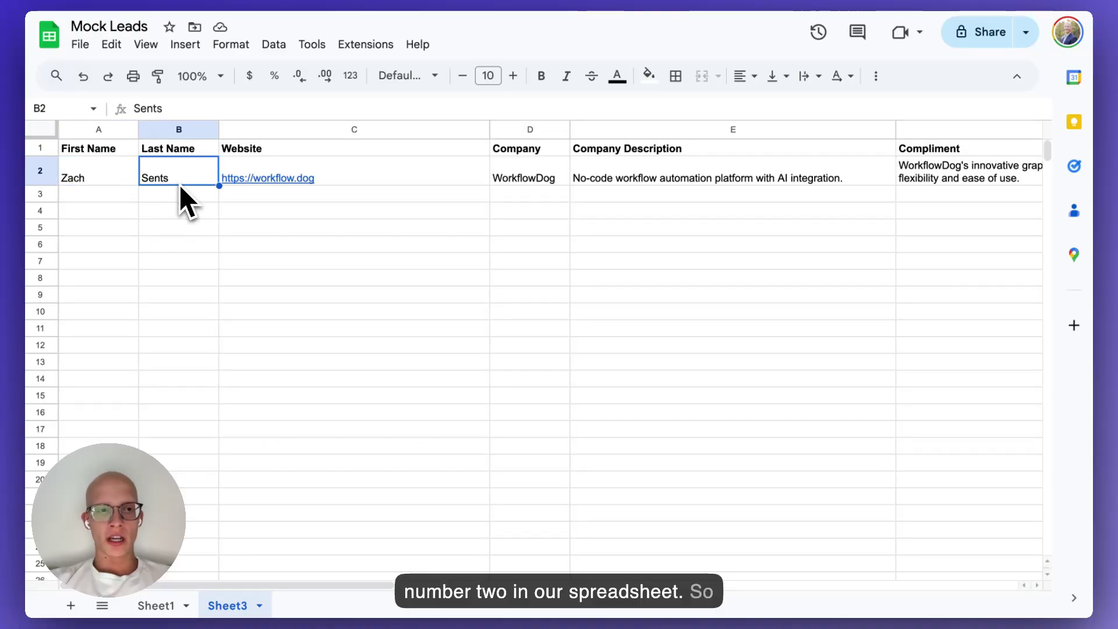
{"action": "right_click", "coordinate": [103, 129]}
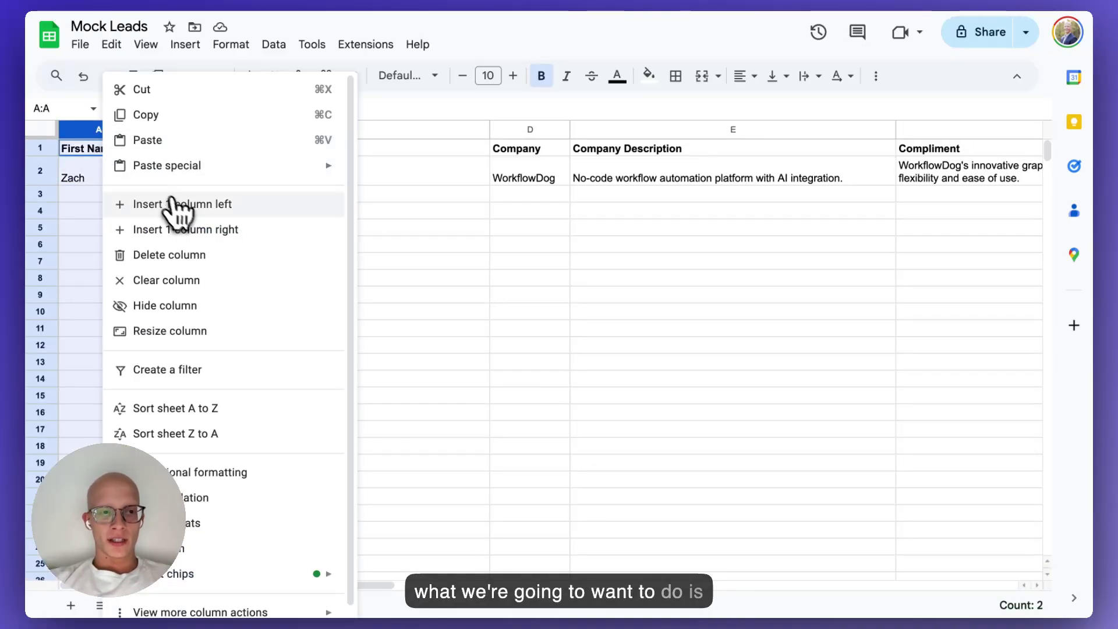
{"action": "left_click", "coordinate": [177, 204]}
{"action": "left_click", "coordinate": [180, 212]}
{"action": "left_click", "coordinate": [120, 149]}
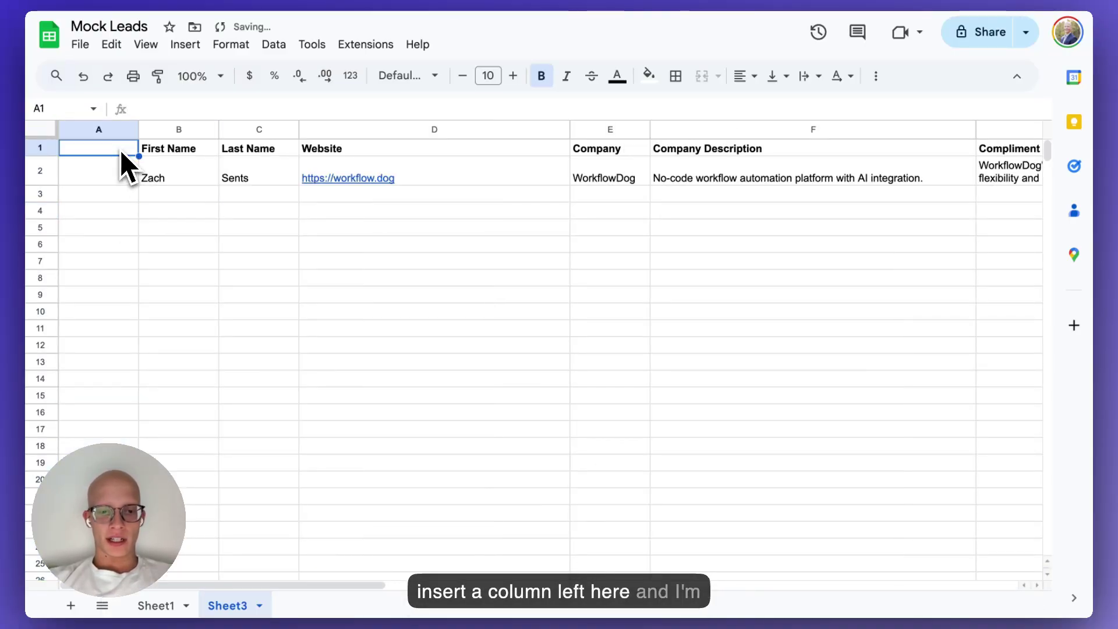
{"action": "type", "text": "Enrich"}
{"action": "key", "text": "Return"}
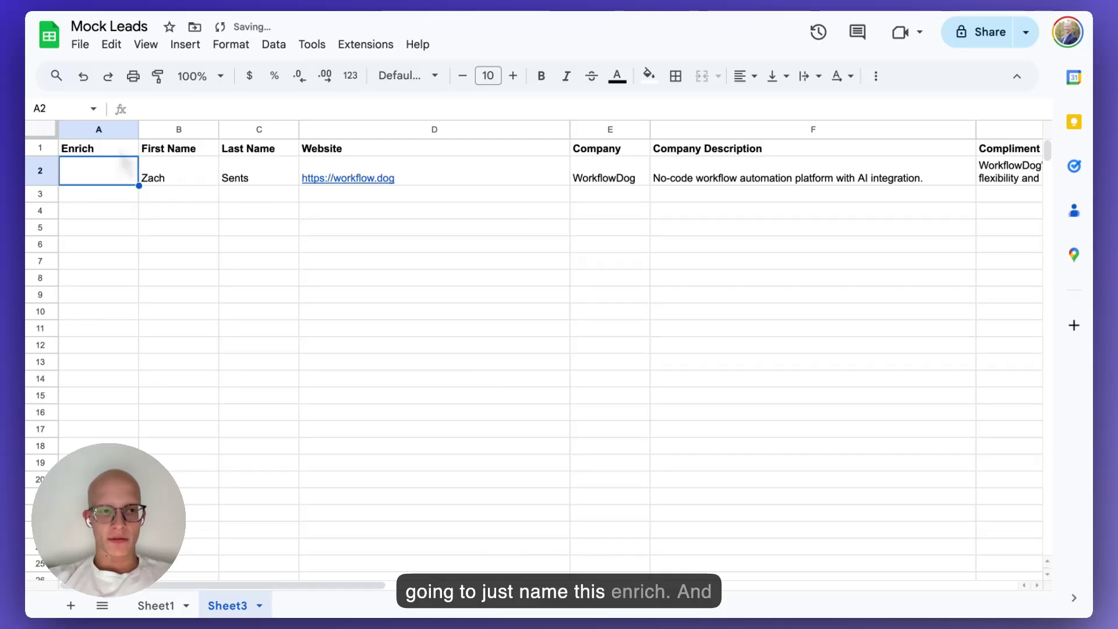
Enter an A2 formula joining the workflow trigger URL with "?row="&ROW(), then widen column A.
{"action": "left_click", "coordinate": [148, 4]}
{"action": "left_click", "coordinate": [87, 43]}
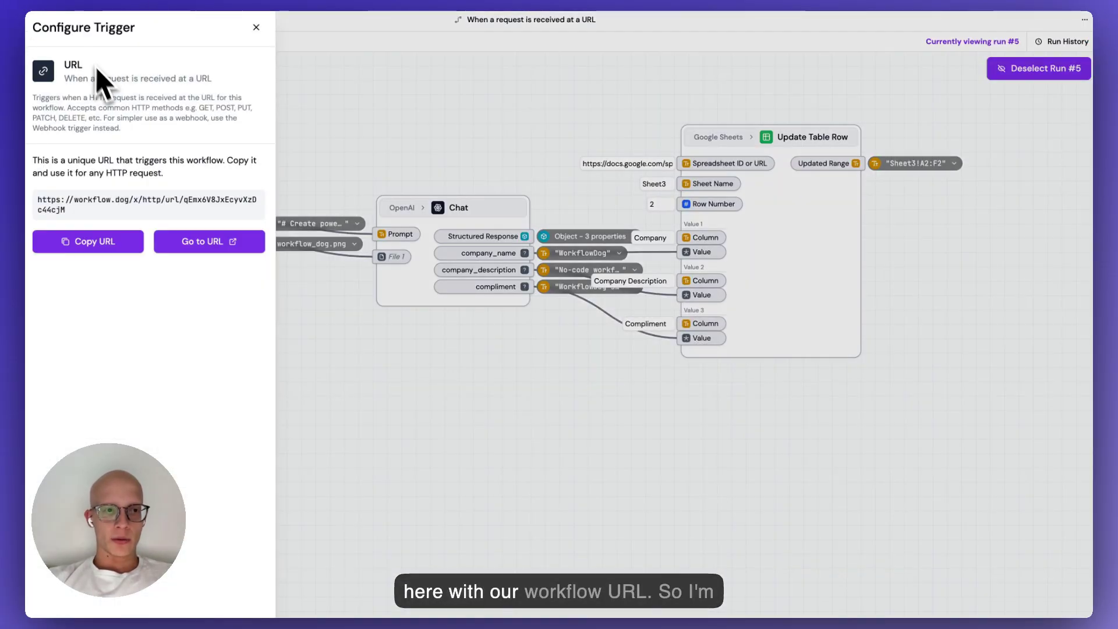
{"action": "left_click", "coordinate": [295, 3]}
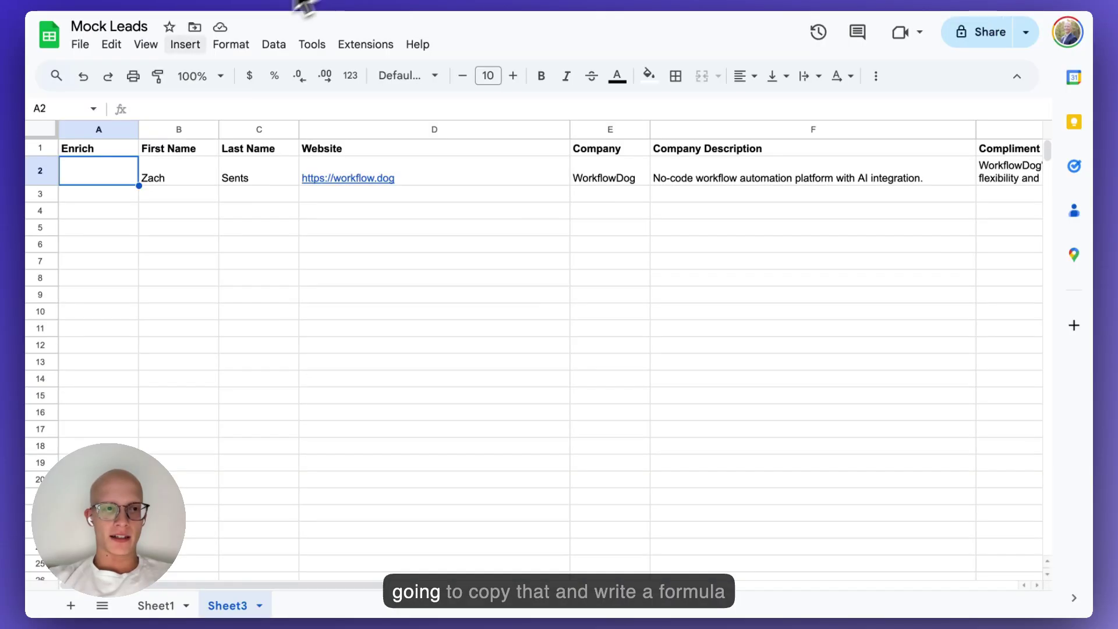
{"action": "type", "text": "="}
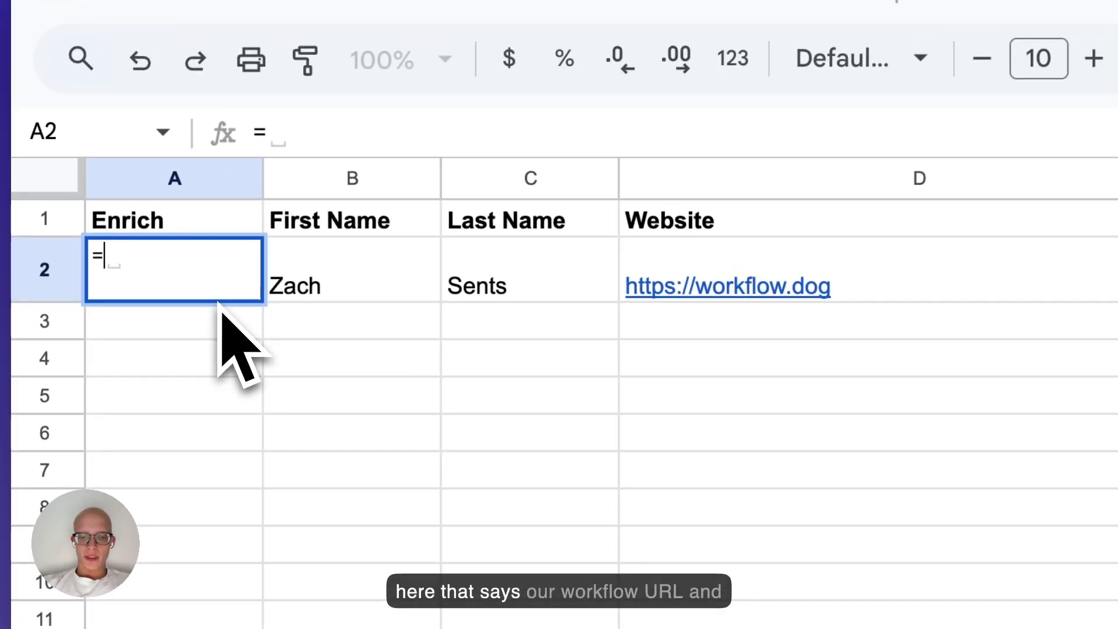
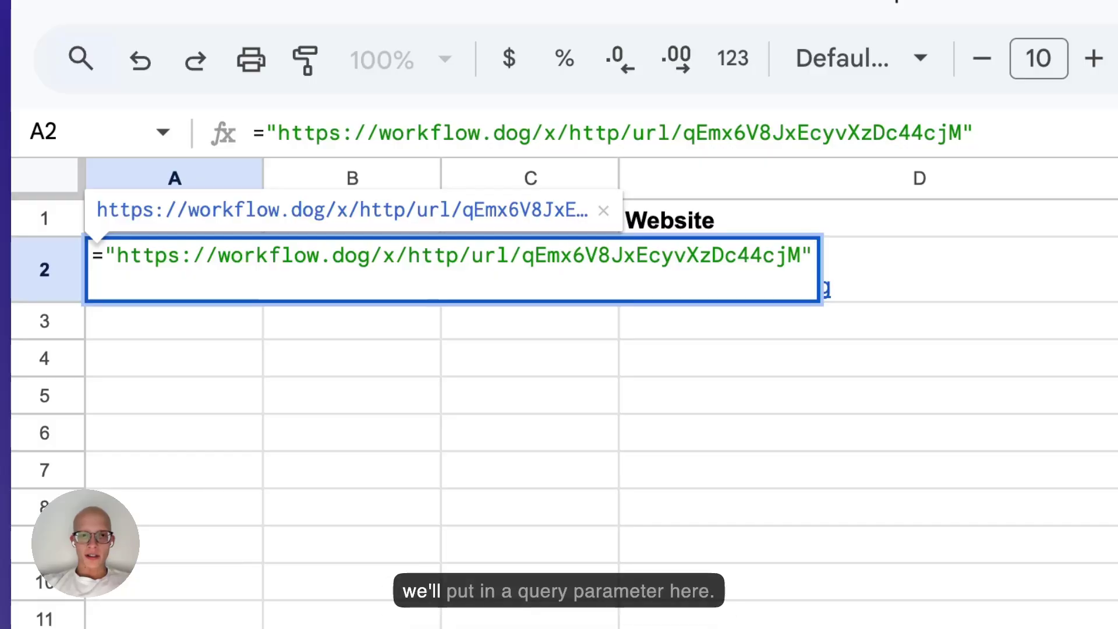
{"action": "key", "text": "Left"}
{"action": "type", "text": "?"}
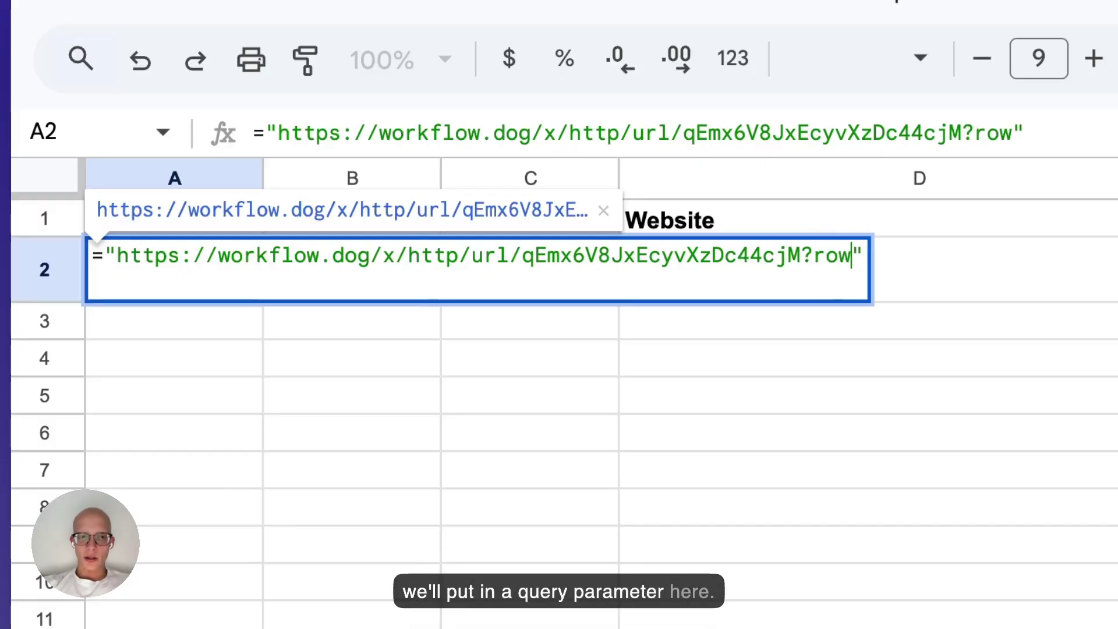
{"action": "type", "text": "row=\""}
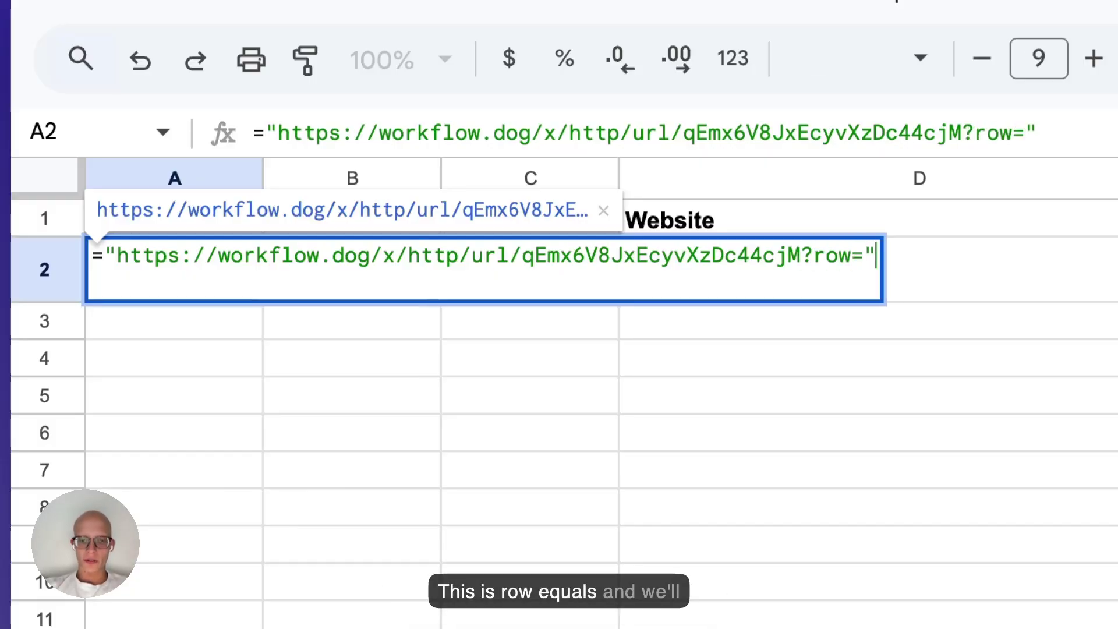
{"action": "type", "text": "&"}
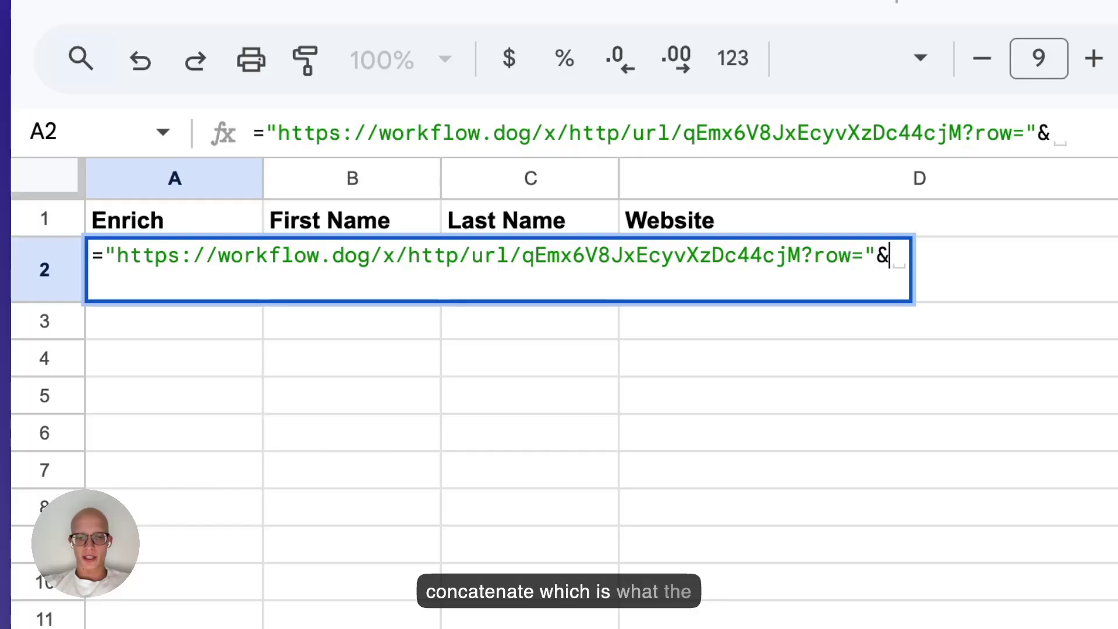
{"action": "type", "text": "ROW()"}
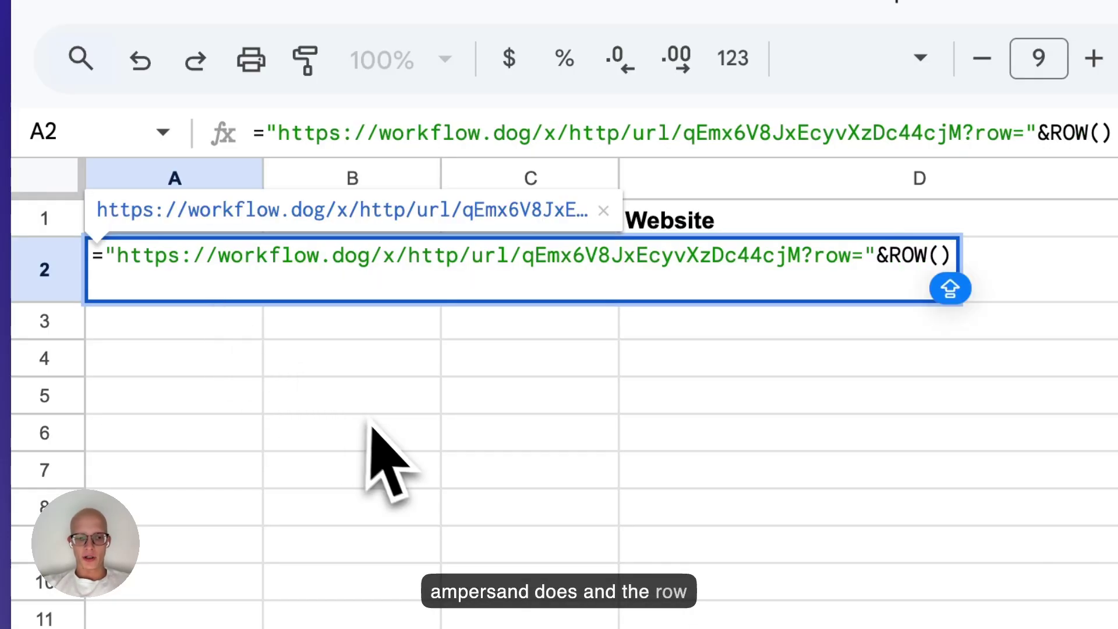
{"action": "key", "text": "Return"}
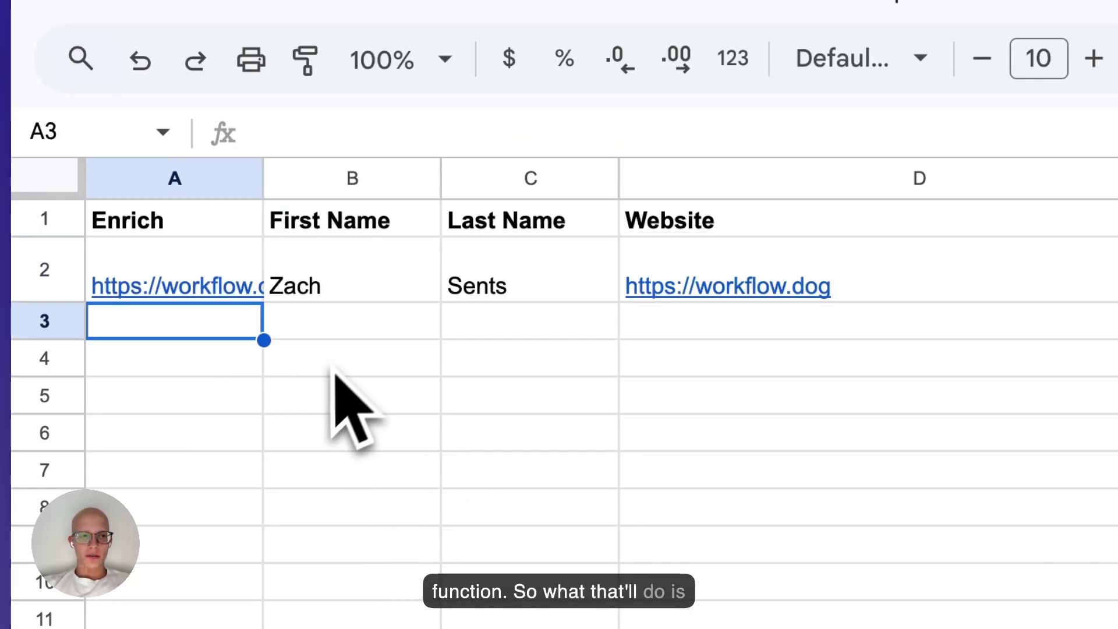
{"action": "left_click_drag", "start_coordinate": [263, 175], "coordinate": [857, 222]}
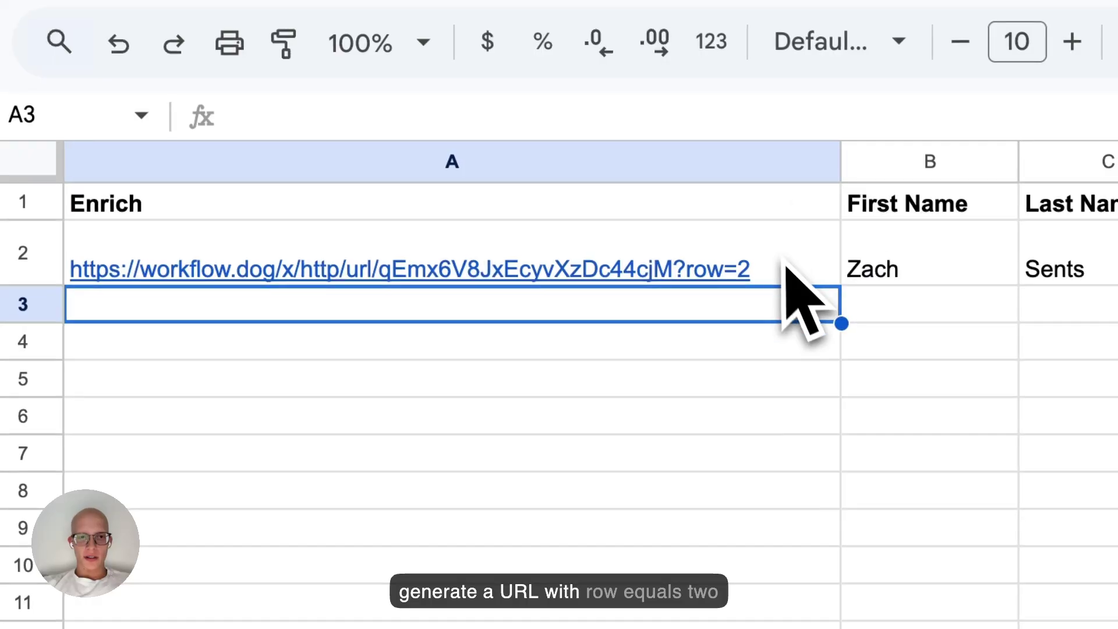
Test the fill-down by pasting the A2 link formula into A3 through A7.
{"action": "left_click", "coordinate": [786, 265]}
{"action": "key", "text": "super+c"}
{"action": "left_click", "coordinate": [796, 304]}
{"action": "key", "text": "super+v"}
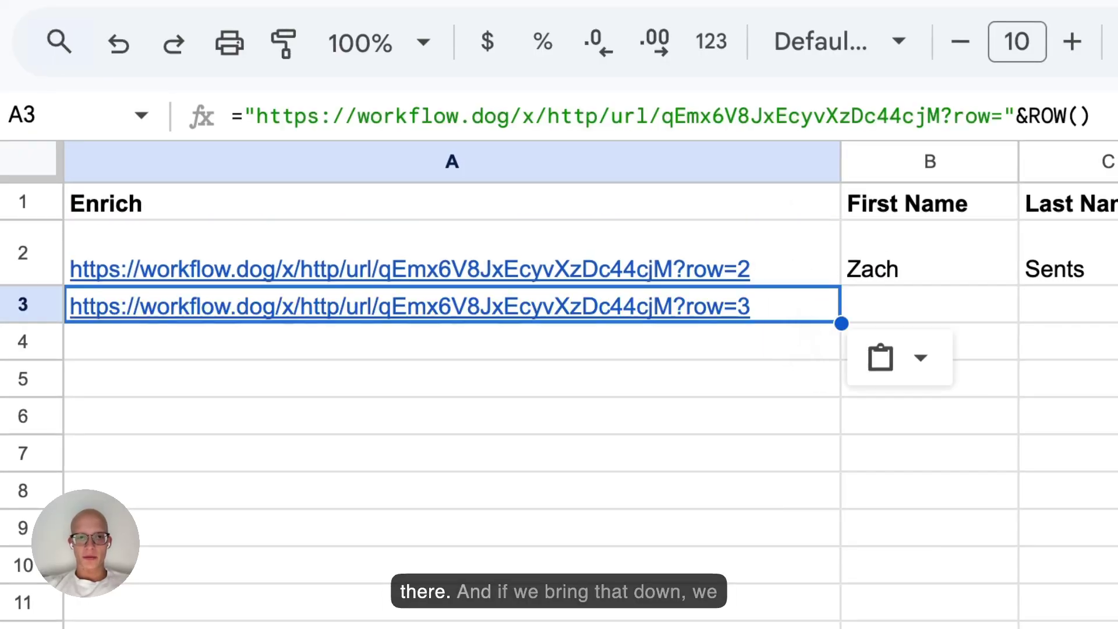
{"action": "key", "text": "Down"}
{"action": "key", "text": "super+v"}
{"action": "key", "text": "Down"}
{"action": "key", "text": "super+v"}
{"action": "key", "text": "Down"}
{"action": "key", "text": "super+v"}
{"action": "key", "text": "Down"}
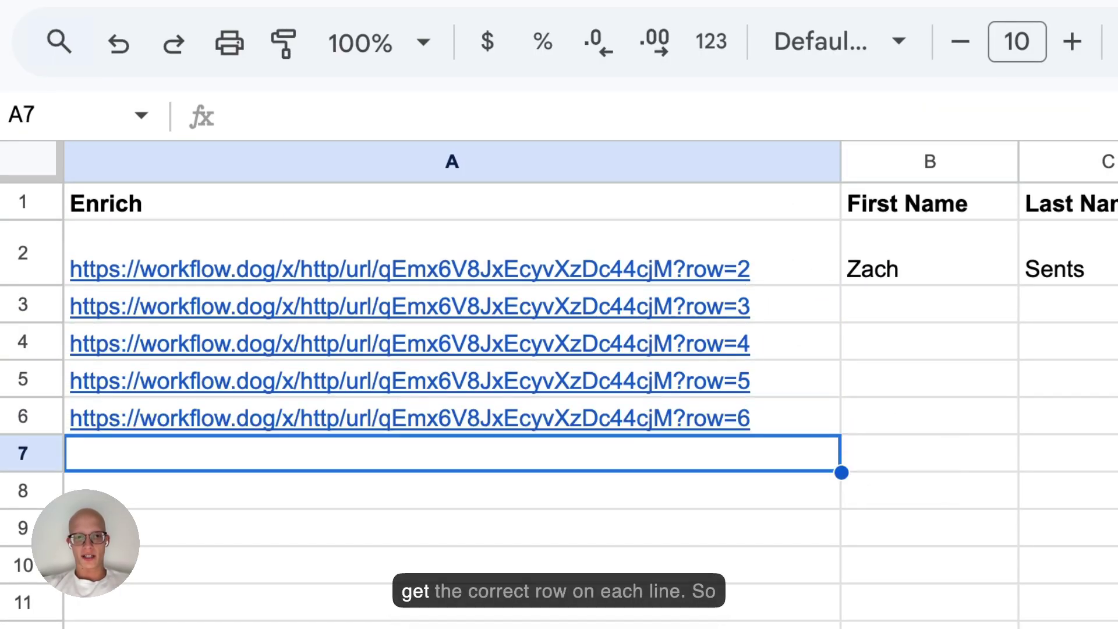
{"action": "key", "text": "super+v"}
Clear the test links from A3:A7, narrow column A, and select A2.
{"action": "left_click_drag", "start_coordinate": [795, 317], "coordinate": [800, 454]}
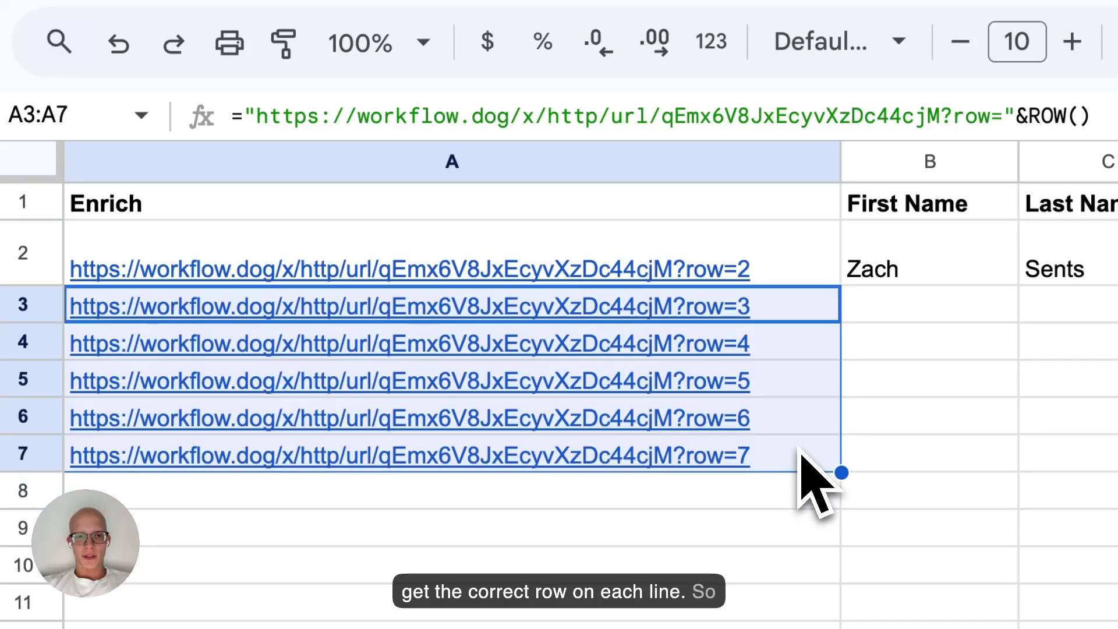
{"action": "key", "text": "Delete"}
{"action": "left_click_drag", "start_coordinate": [840, 175], "coordinate": [347, 175]}
{"action": "left_click", "coordinate": [217, 274]}
Trigger the workflow from A2's link and inspect run #6's row query parameter.
{"action": "left_click", "coordinate": [338, 328]}
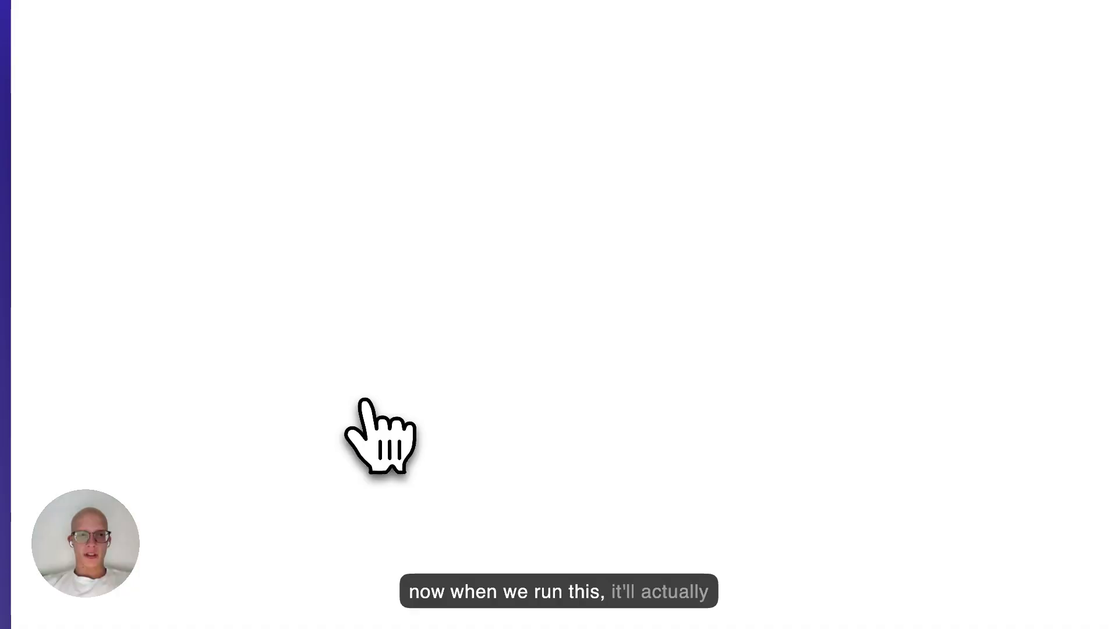
{"action": "left_click", "coordinate": [233, 4]}
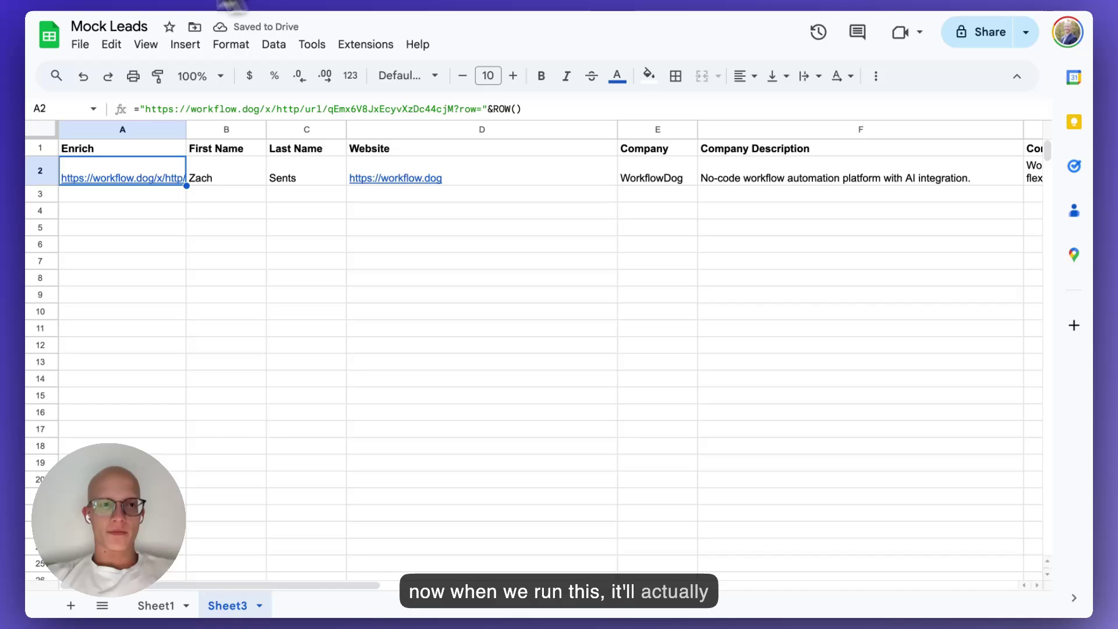
{"action": "left_click", "coordinate": [146, 5]}
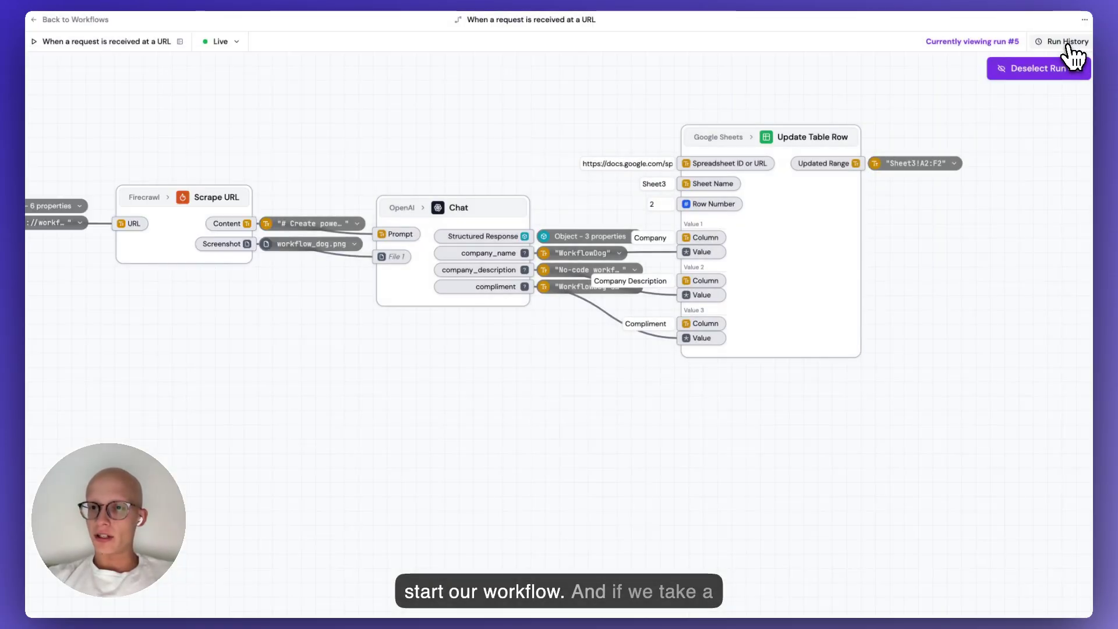
{"action": "left_click", "coordinate": [1068, 42]}
{"action": "left_click", "coordinate": [880, 99]}
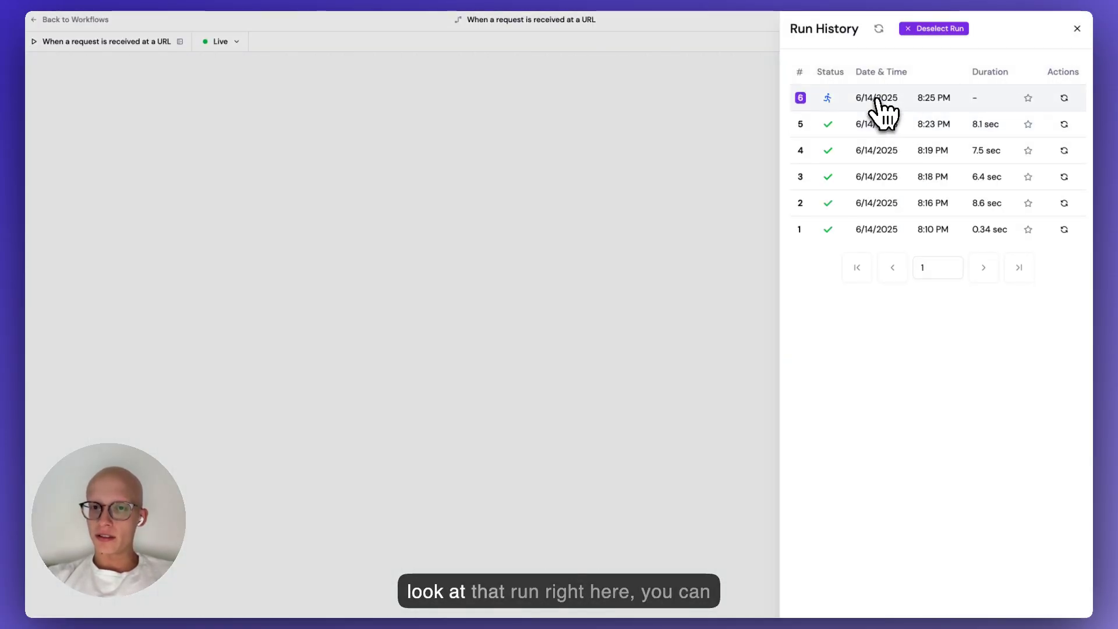
{"action": "scroll", "coordinate": [489, 244], "scroll_direction": "up", "scroll_amount": 5}
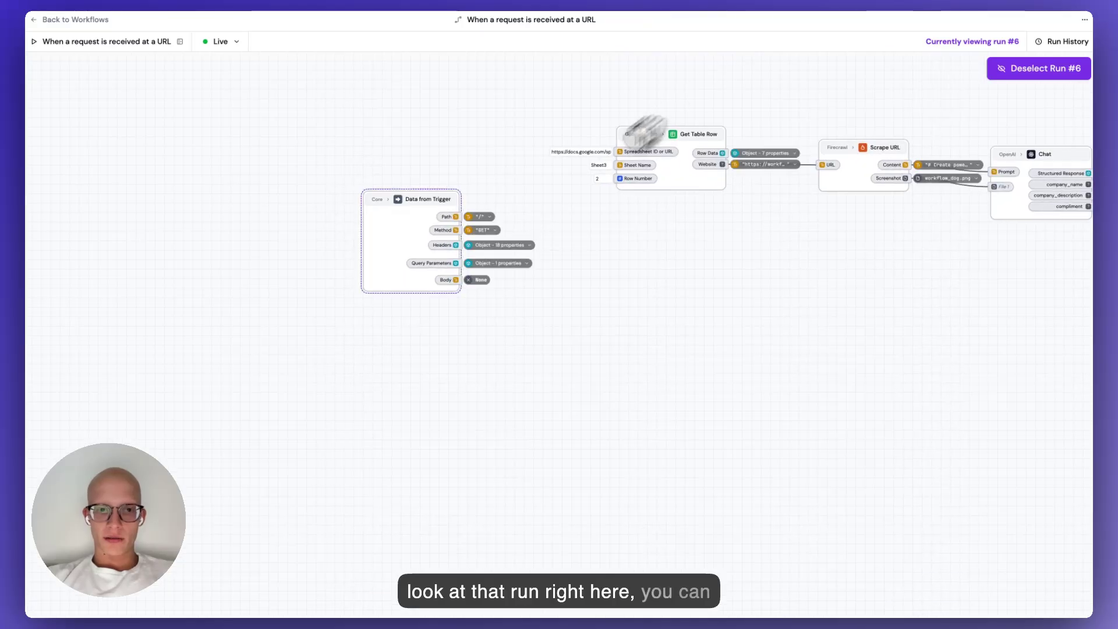
{"action": "scroll", "coordinate": [481, 291], "scroll_direction": "up", "scroll_amount": 2}
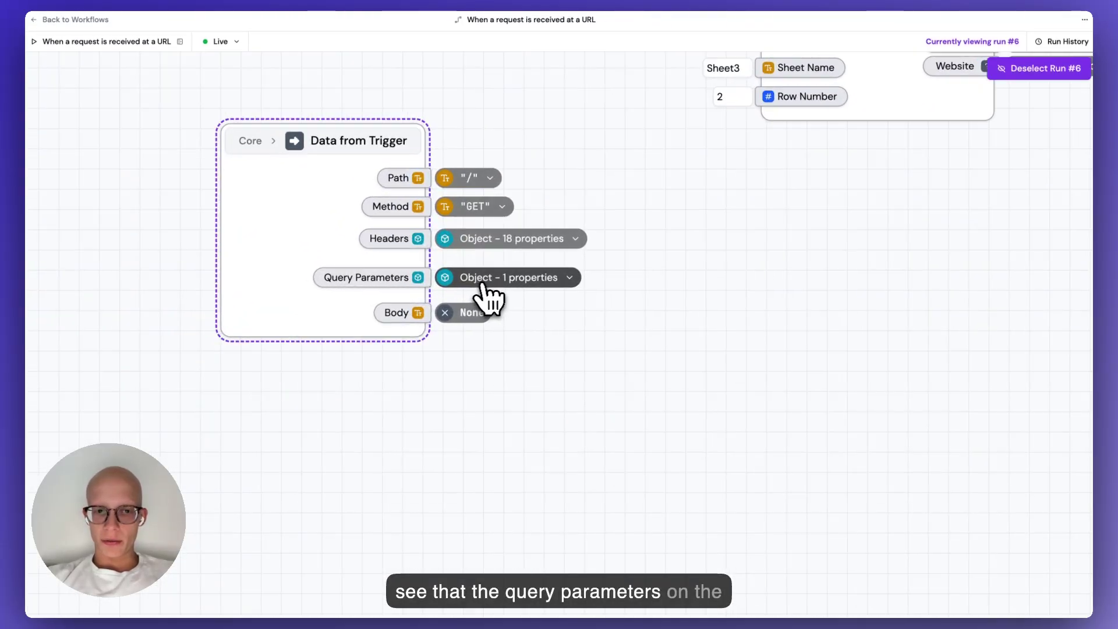
{"action": "left_click", "coordinate": [511, 282]}
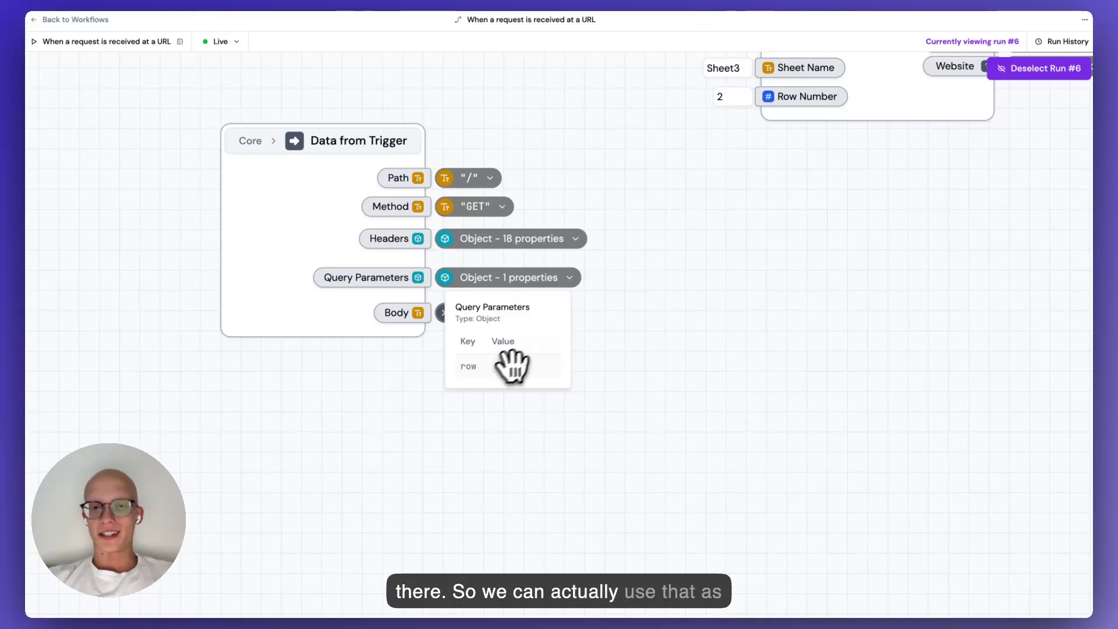
{"action": "scroll", "coordinate": [856, 208], "scroll_direction": "right", "scroll_amount": 3}
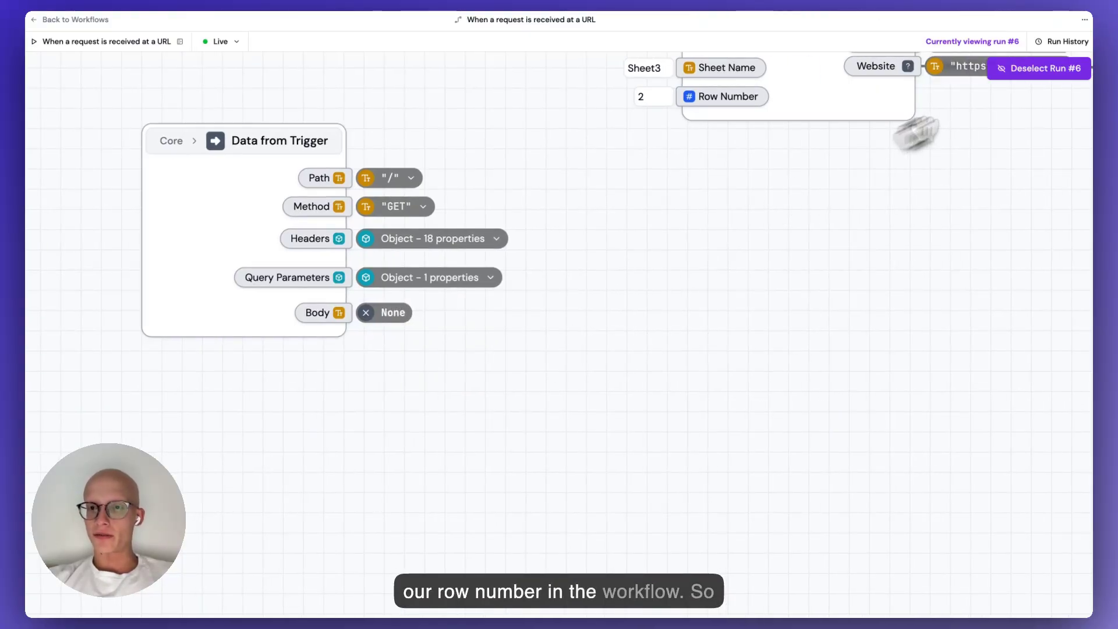
Leave run #6 and add a 'row' property under the trigger's Query Parameters.
{"action": "left_click", "coordinate": [1045, 69]}
{"action": "scroll", "coordinate": [466, 332], "scroll_direction": "up", "scroll_amount": 5}
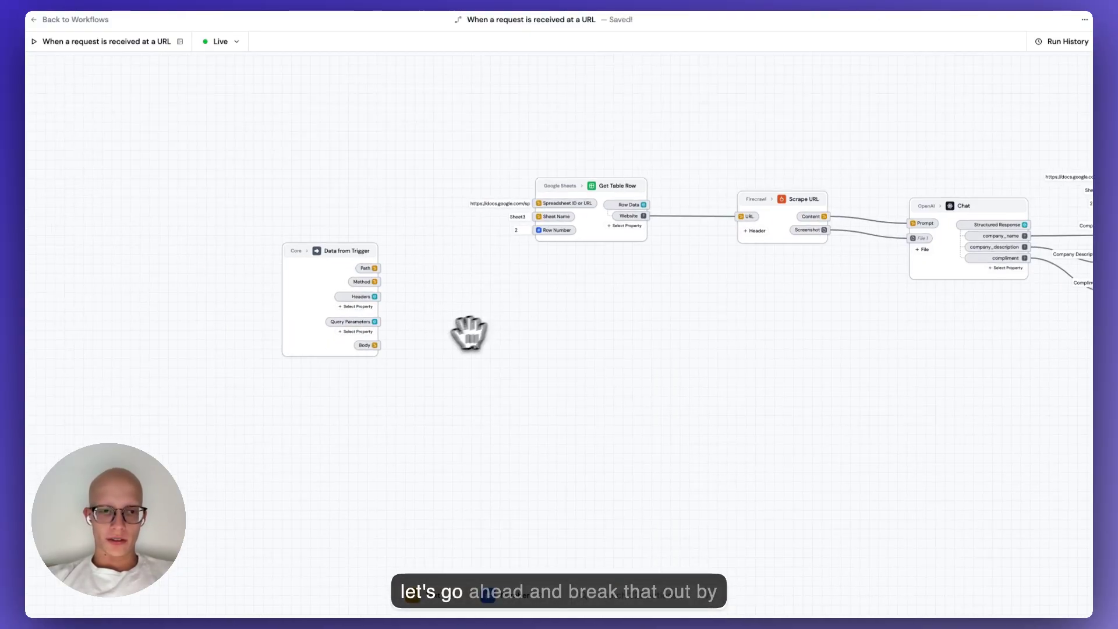
{"action": "scroll", "coordinate": [411, 344], "scroll_direction": "up", "scroll_amount": 3}
{"action": "left_click", "coordinate": [360, 313]}
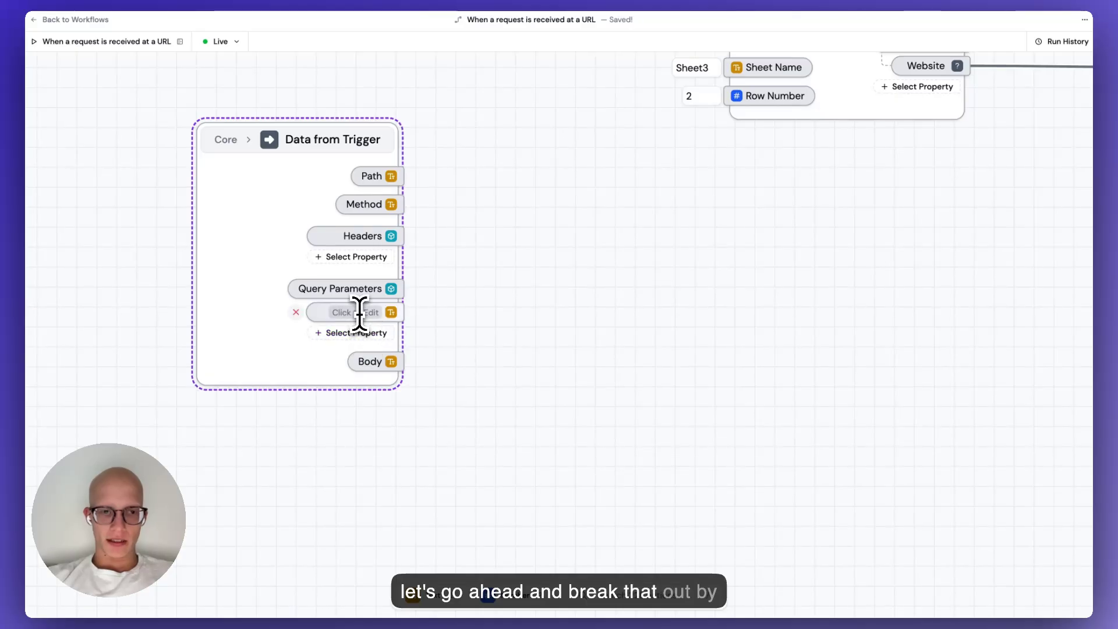
{"action": "left_click", "coordinate": [492, 399]}
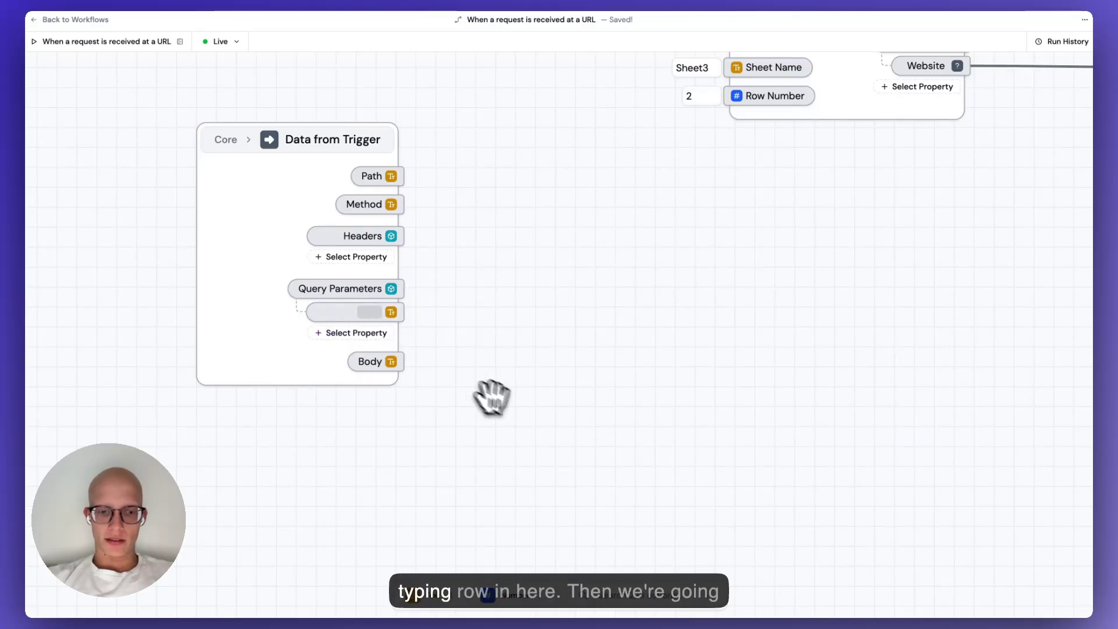
Add a Convert to Number node and place it beside the trigger.
{"action": "double_click", "coordinate": [515, 311]}
{"action": "type", "text": "convert"}
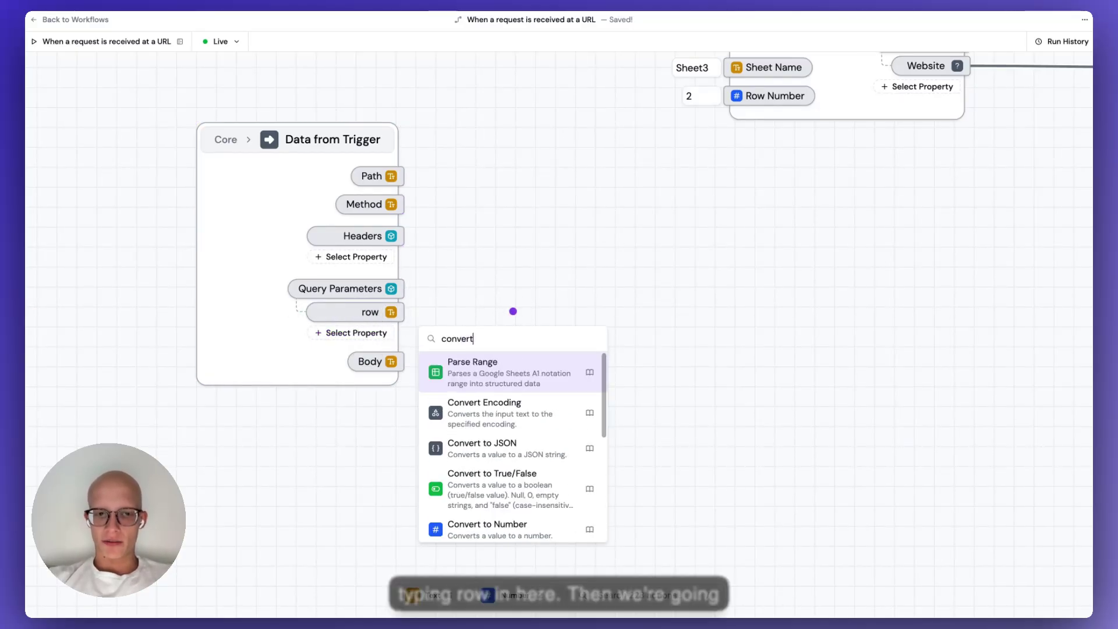
{"action": "type", "text": " to num"}
{"action": "key", "text": "Return"}
{"action": "left_click_drag", "start_coordinate": [531, 307], "coordinate": [655, 260]}
{"action": "left_click_drag", "start_coordinate": [720, 200], "coordinate": [544, 319]}
{"action": "left_click", "coordinate": [569, 256]}
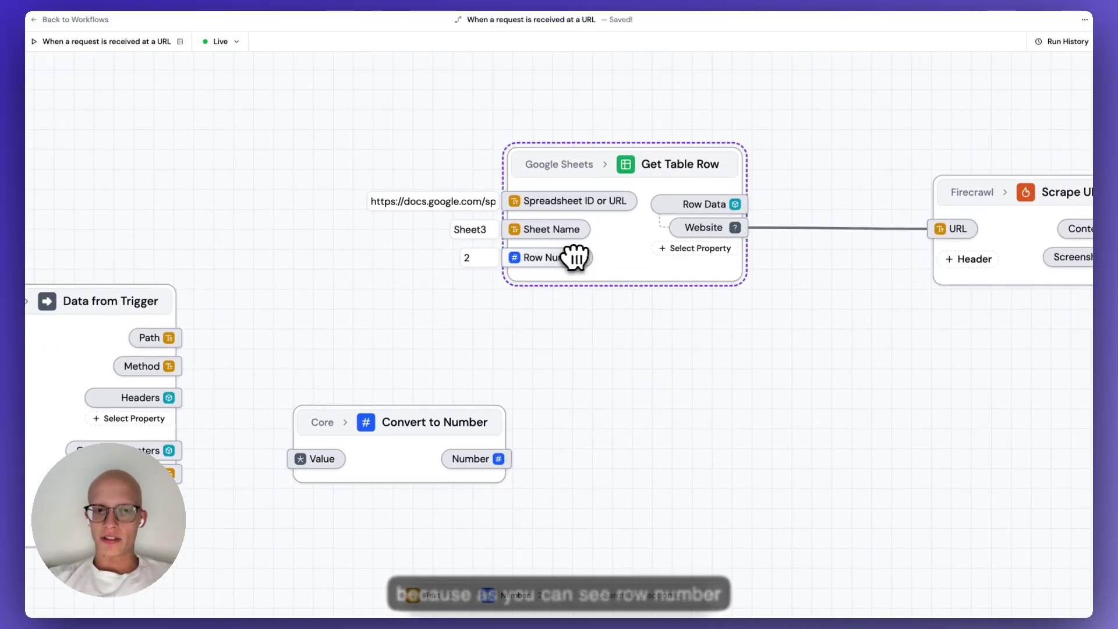
{"action": "left_click_drag", "start_coordinate": [438, 354], "coordinate": [597, 274]}
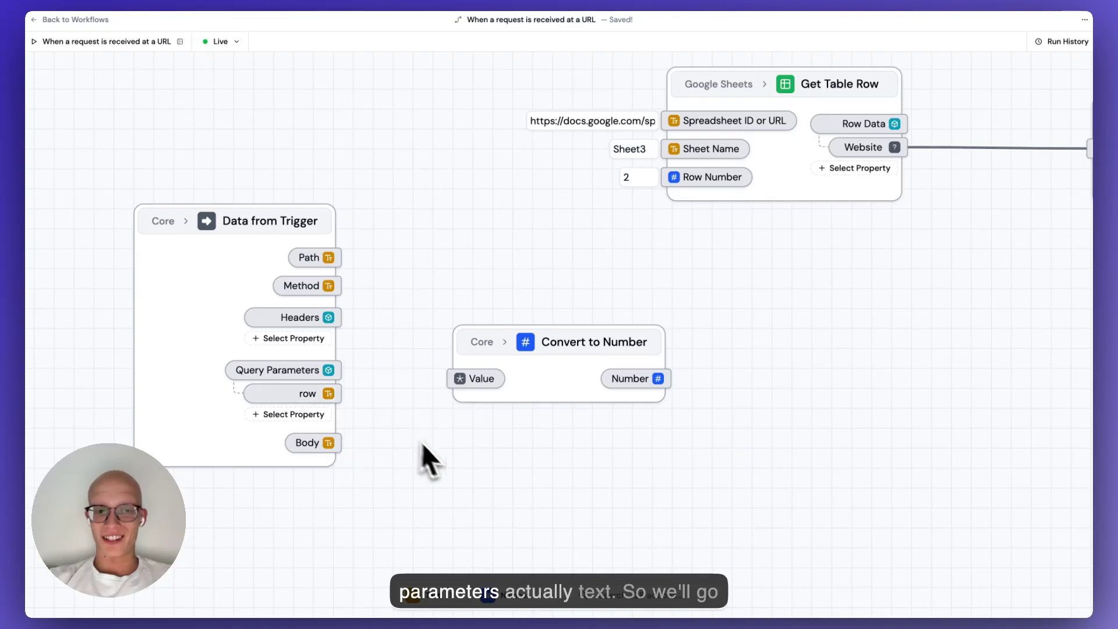
Wire row into Convert to Number, and its Number into both Row Number inputs.
{"action": "left_click_drag", "start_coordinate": [328, 394], "coordinate": [460, 379]}
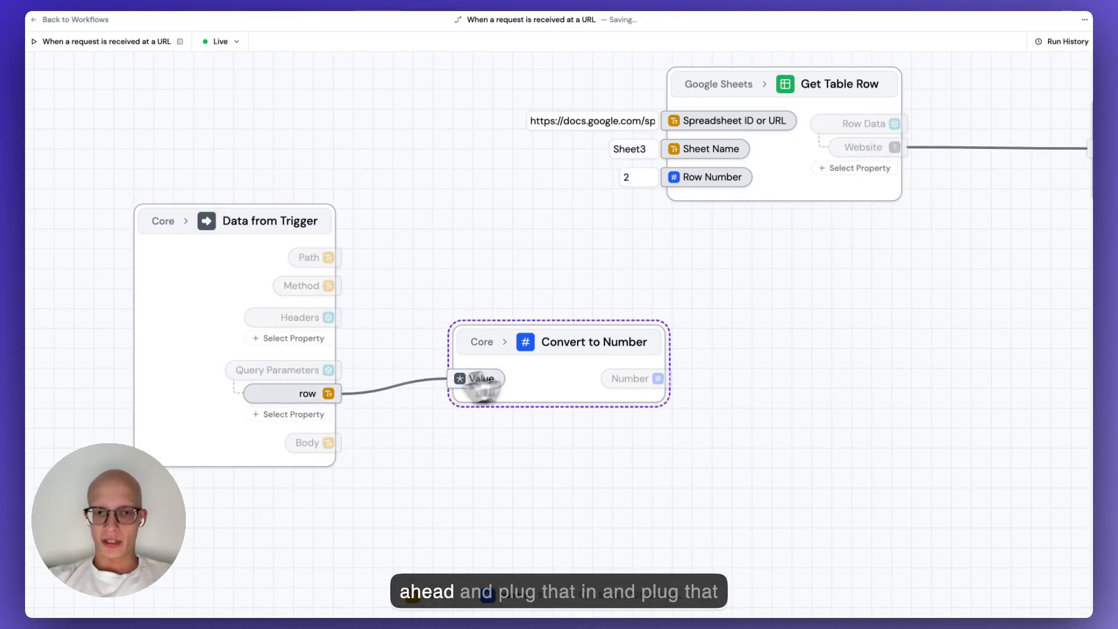
{"action": "left_click_drag", "start_coordinate": [756, 314], "coordinate": [655, 347]}
{"action": "left_click_drag", "start_coordinate": [542, 402], "coordinate": [579, 213]}
{"action": "left_click_drag", "start_coordinate": [737, 356], "coordinate": [611, 328]}
{"action": "scroll", "coordinate": [609, 326], "scroll_direction": "down", "scroll_amount": 3}
{"action": "left_click_drag", "start_coordinate": [302, 307], "coordinate": [244, 305]}
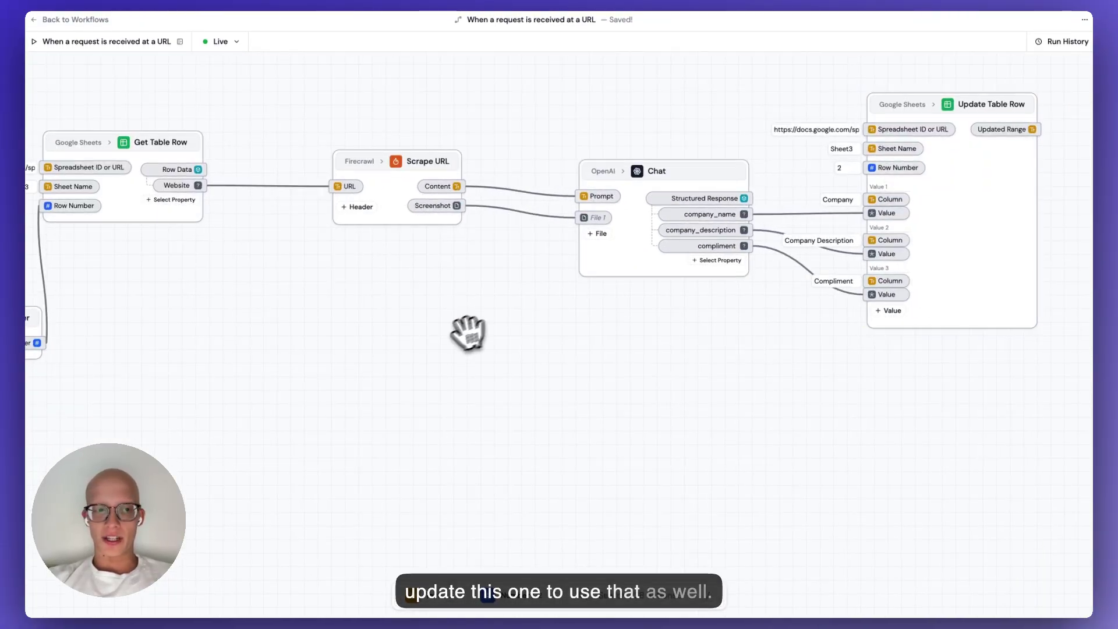
{"action": "scroll", "coordinate": [467, 334], "scroll_direction": "down", "scroll_amount": 1}
{"action": "left_click_drag", "start_coordinate": [447, 336], "coordinate": [525, 337]}
{"action": "left_click_drag", "start_coordinate": [135, 342], "coordinate": [952, 177]}
Tidy the layout, moving Convert to Number, Data from Trigger and Update Table Row.
{"action": "scroll", "coordinate": [740, 337], "scroll_direction": "down", "scroll_amount": 1}
{"action": "scroll", "coordinate": [751, 335], "scroll_direction": "left", "scroll_amount": 3}
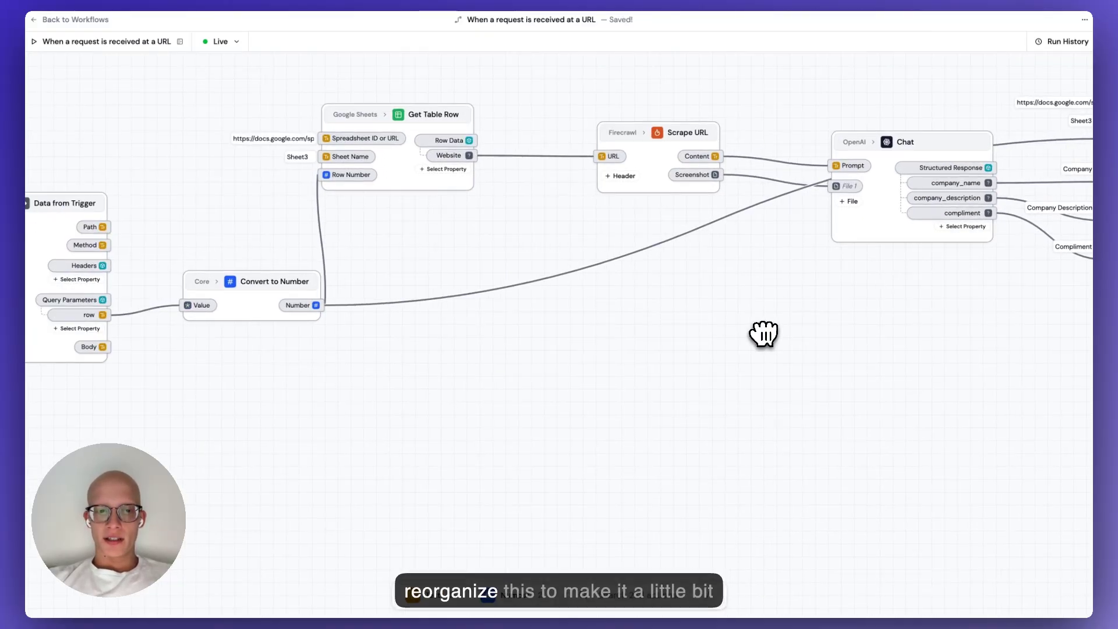
{"action": "scroll", "coordinate": [764, 332], "scroll_direction": "down", "scroll_amount": 2}
{"action": "scroll", "coordinate": [641, 317], "scroll_direction": "right", "scroll_amount": 3}
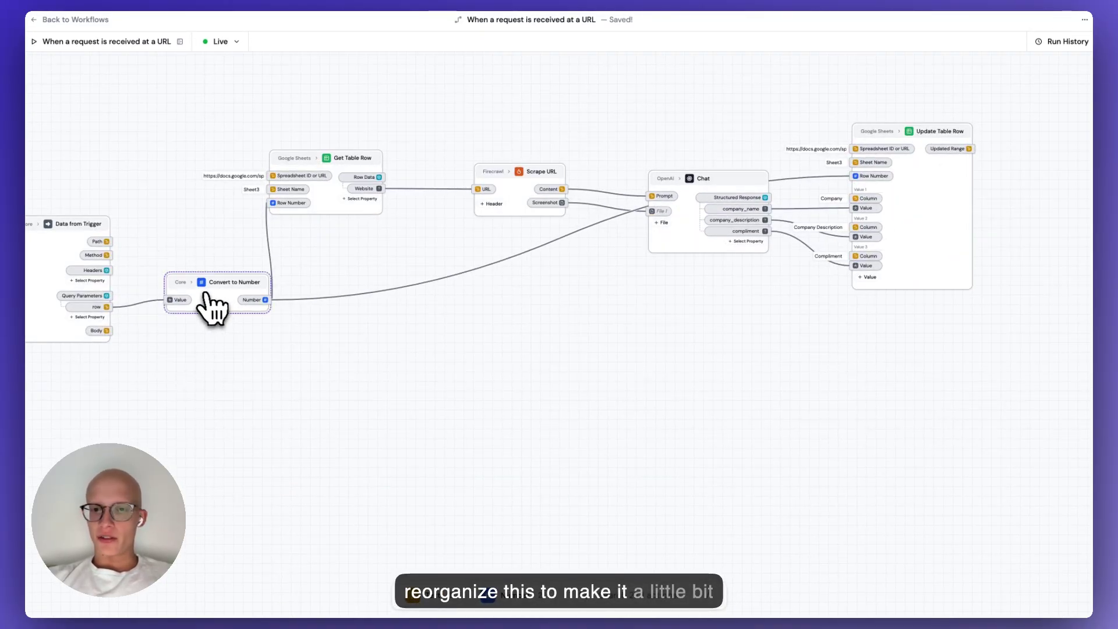
{"action": "left_click_drag", "start_coordinate": [204, 291], "coordinate": [151, 84]}
{"action": "left_click_drag", "start_coordinate": [67, 230], "coordinate": [26, 98]}
{"action": "left_click_drag", "start_coordinate": [264, 292], "coordinate": [247, 327]}
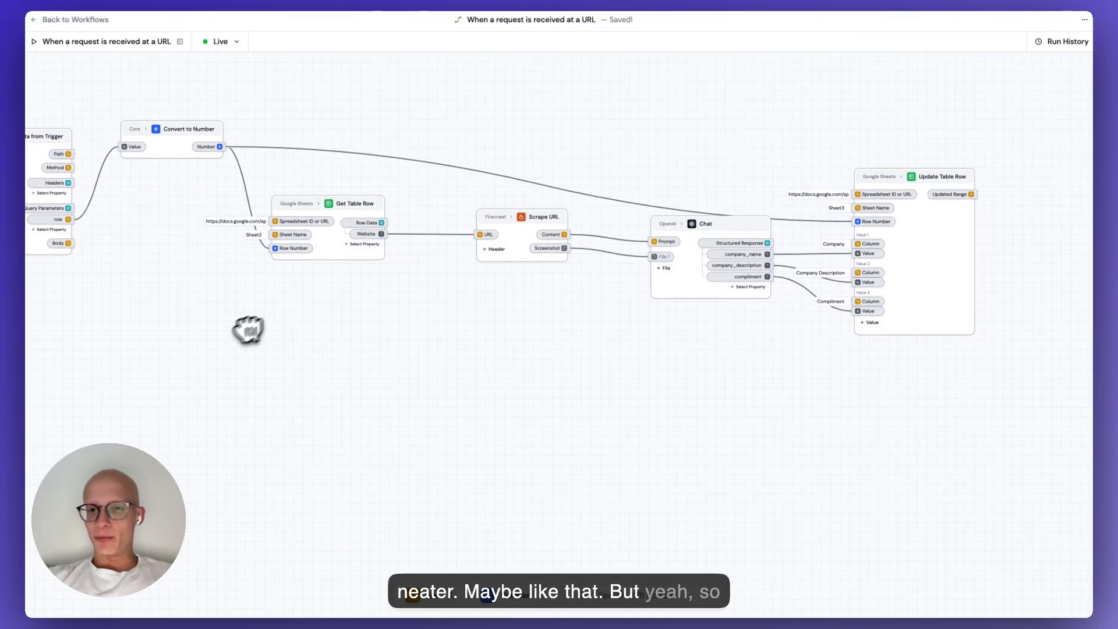
{"action": "left_click_drag", "start_coordinate": [914, 282], "coordinate": [939, 238]}
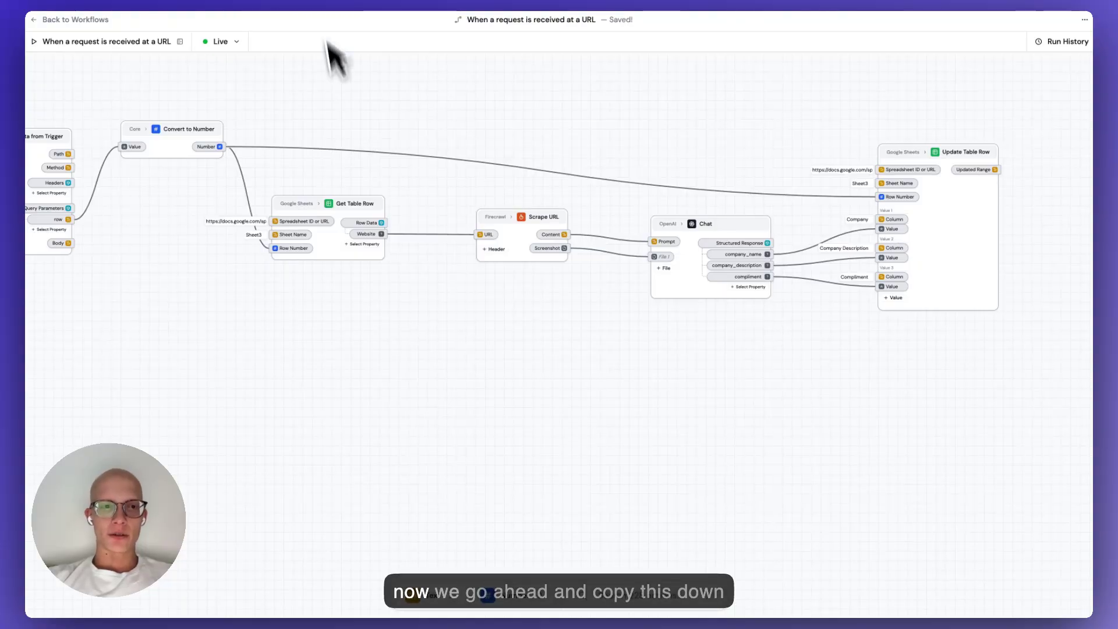
Copy row 2's lead details (B2:D2) into row 3 and fill A3's Enrich link.
{"action": "left_click", "coordinate": [324, 1]}
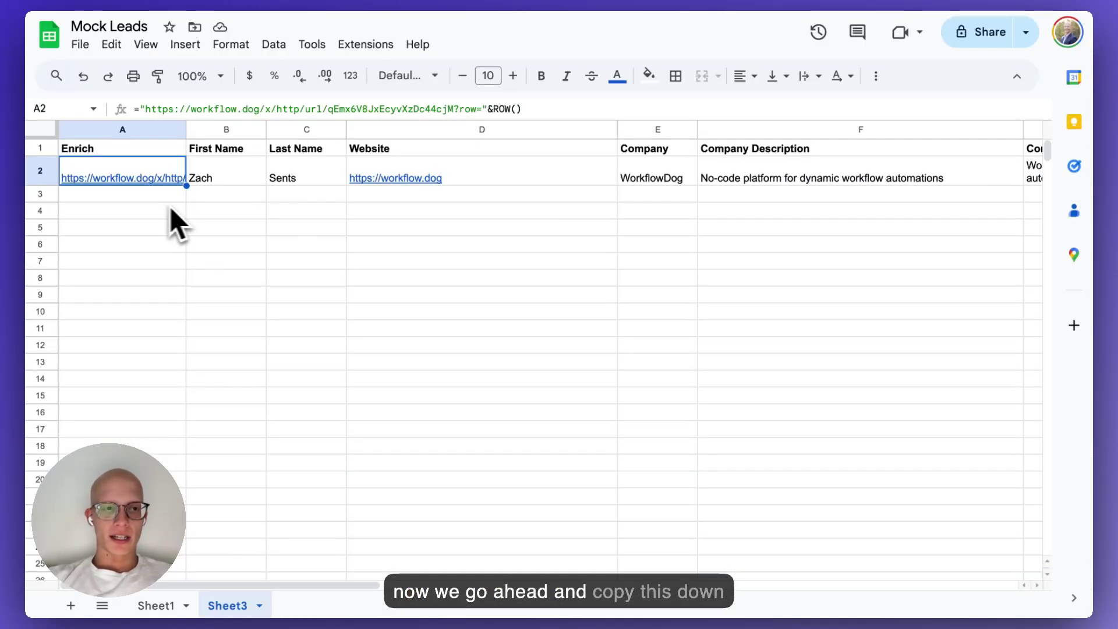
{"action": "left_click", "coordinate": [236, 178]}
{"action": "key", "text": "shift+Right"}
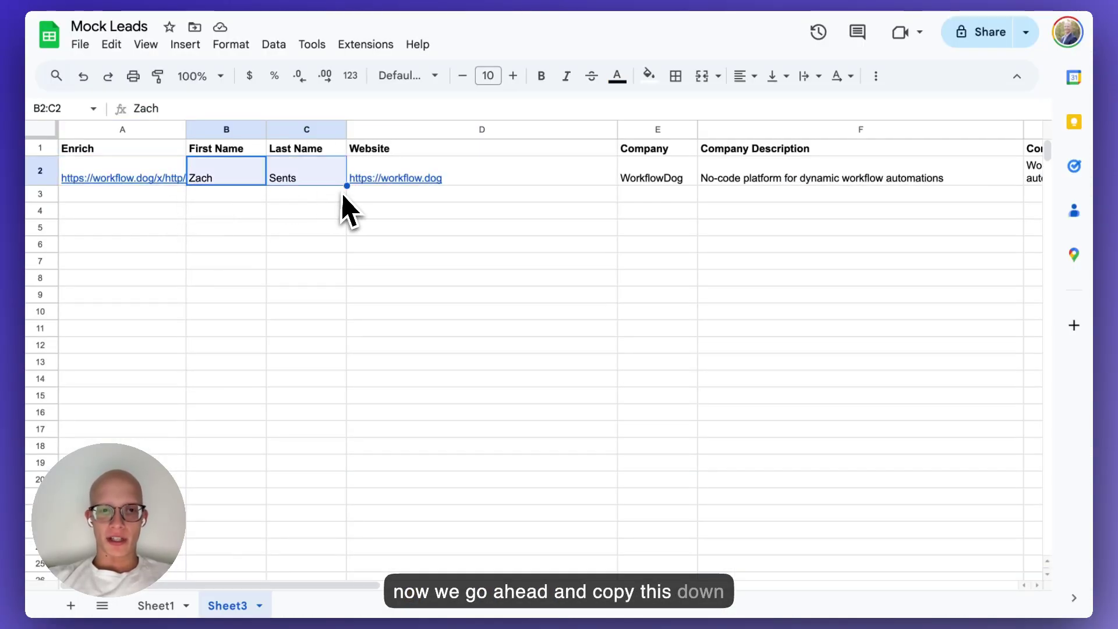
{"action": "key", "text": "shift+Right"}
{"action": "key", "text": "super+c"}
{"action": "left_click", "coordinate": [226, 195]}
{"action": "key", "text": "super+v"}
{"action": "key", "text": "Left"}
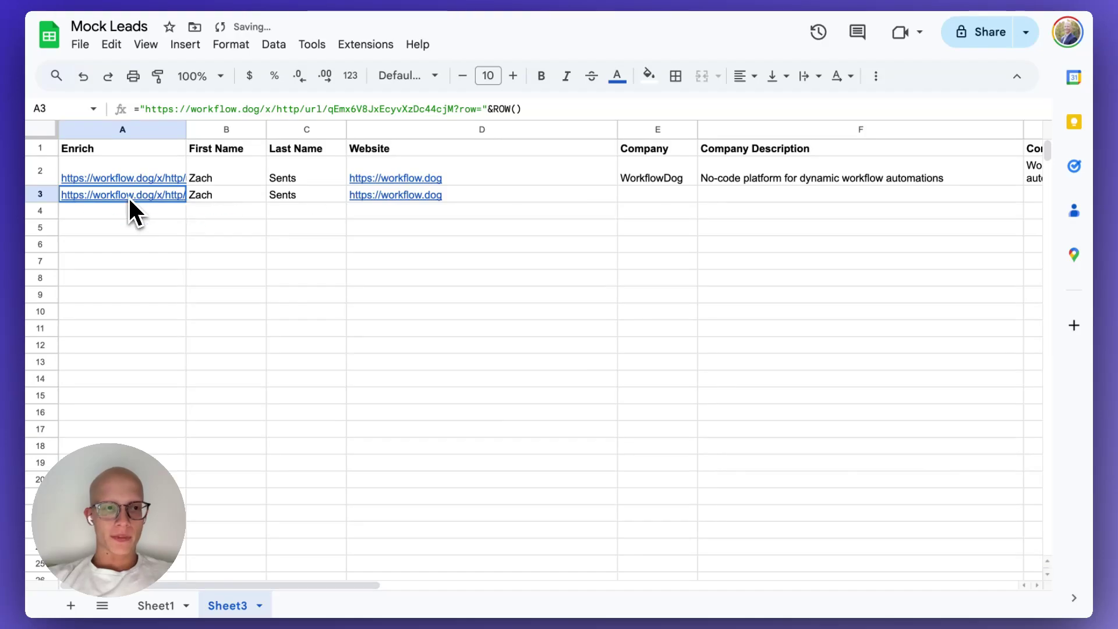
Run the workflow from A3's link and check the enriched Company and Description in E3:F3.
{"action": "left_click", "coordinate": [154, 220]}
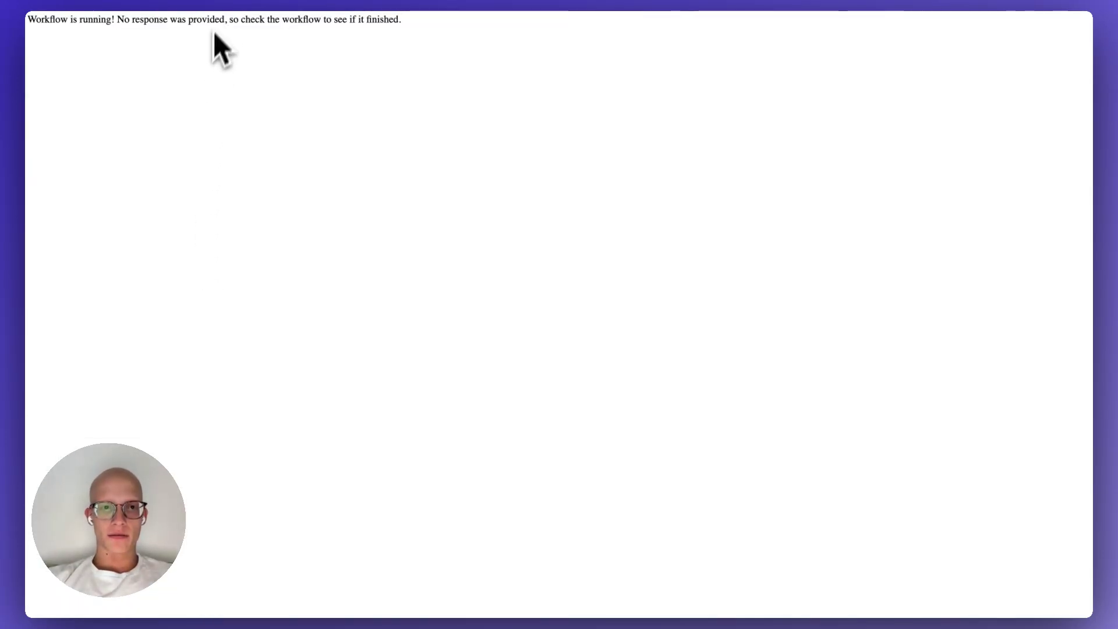
{"action": "key", "text": "super+w"}
{"action": "left_click", "coordinate": [444, 248]}
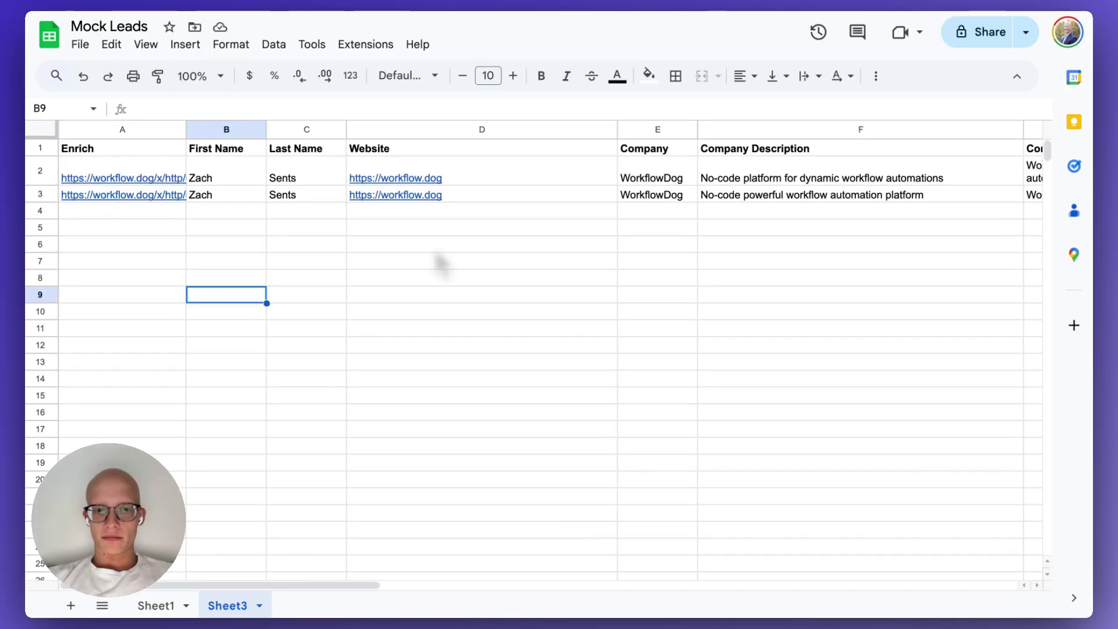
{"action": "left_click", "coordinate": [690, 197]}
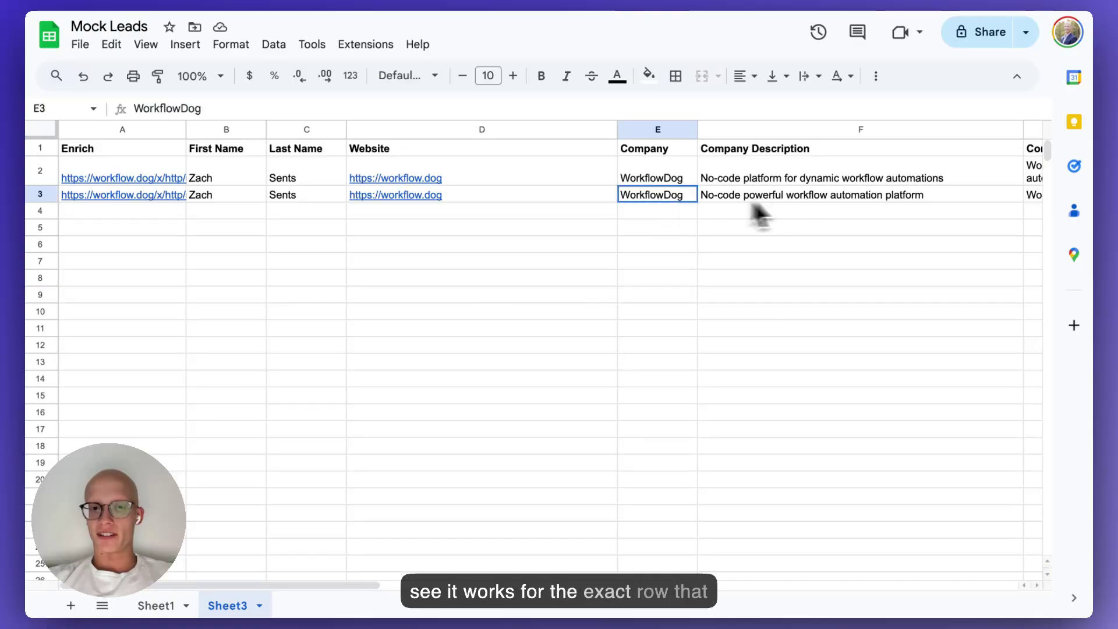
{"action": "left_click", "coordinate": [748, 199], "text": "shift"}
{"action": "left_click", "coordinate": [739, 229]}
{"action": "left_click", "coordinate": [303, 245]}
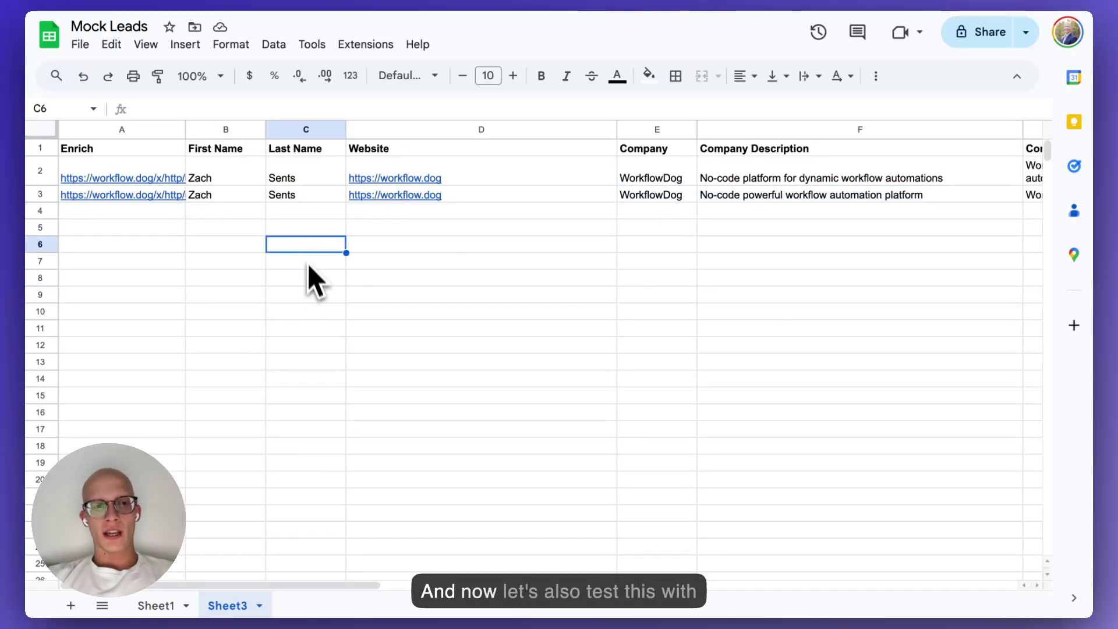
{"action": "left_click", "coordinate": [243, 211]}
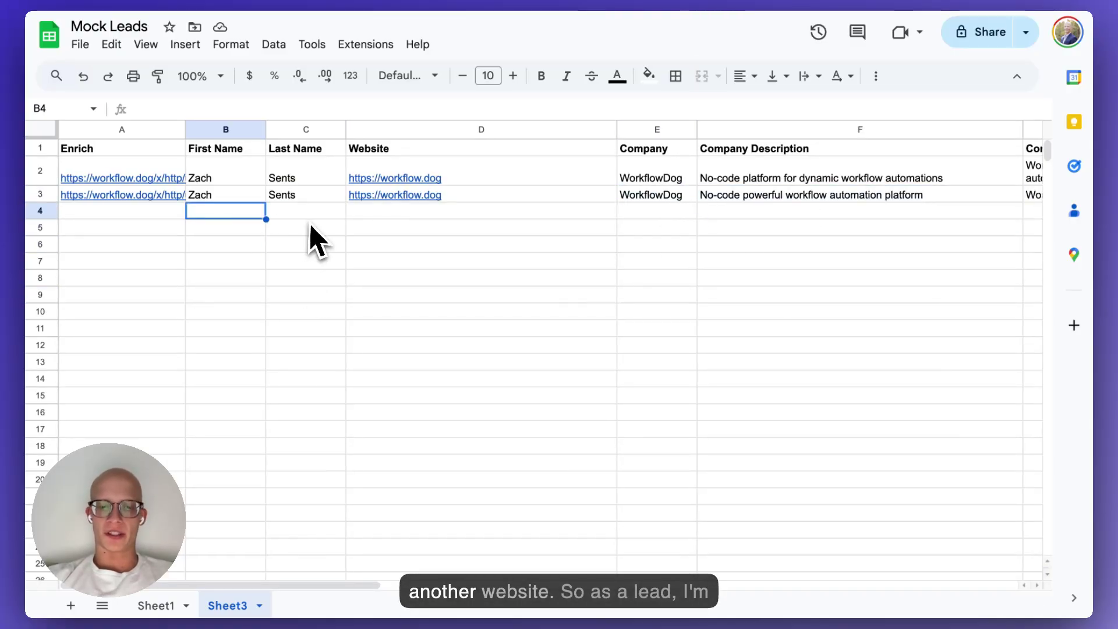
{"action": "type", "text": "Zack"}
{"action": "key", "text": "Return"}
{"action": "key", "text": "Up"}
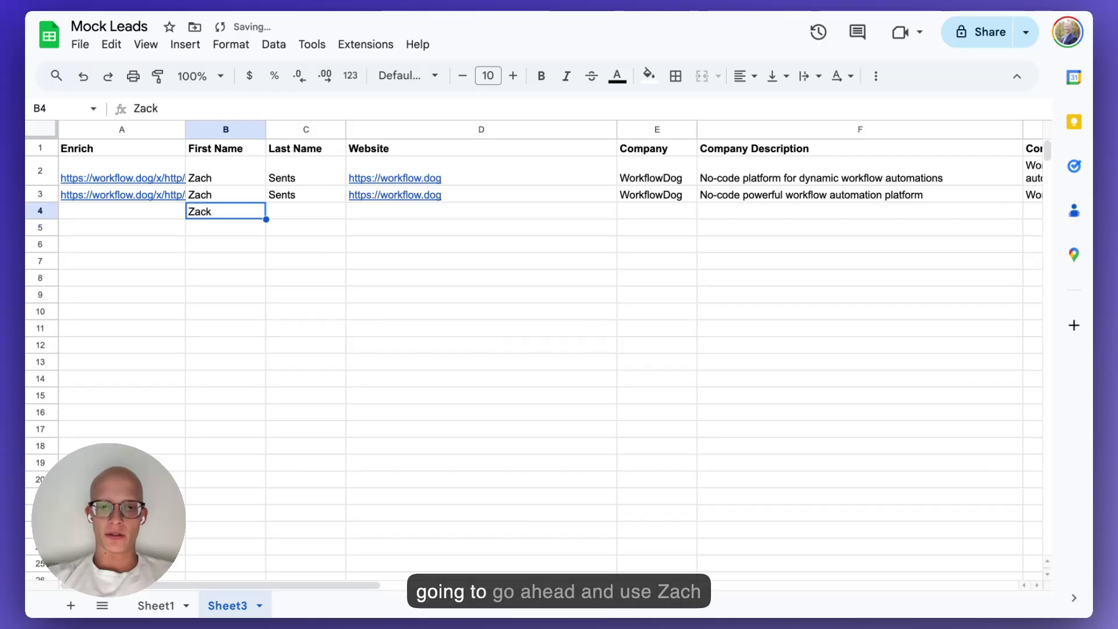
{"action": "key", "text": "Tab"}
{"action": "key", "text": "Return"}
{"action": "key", "text": "Up"}
{"action": "key", "text": "Tab"}
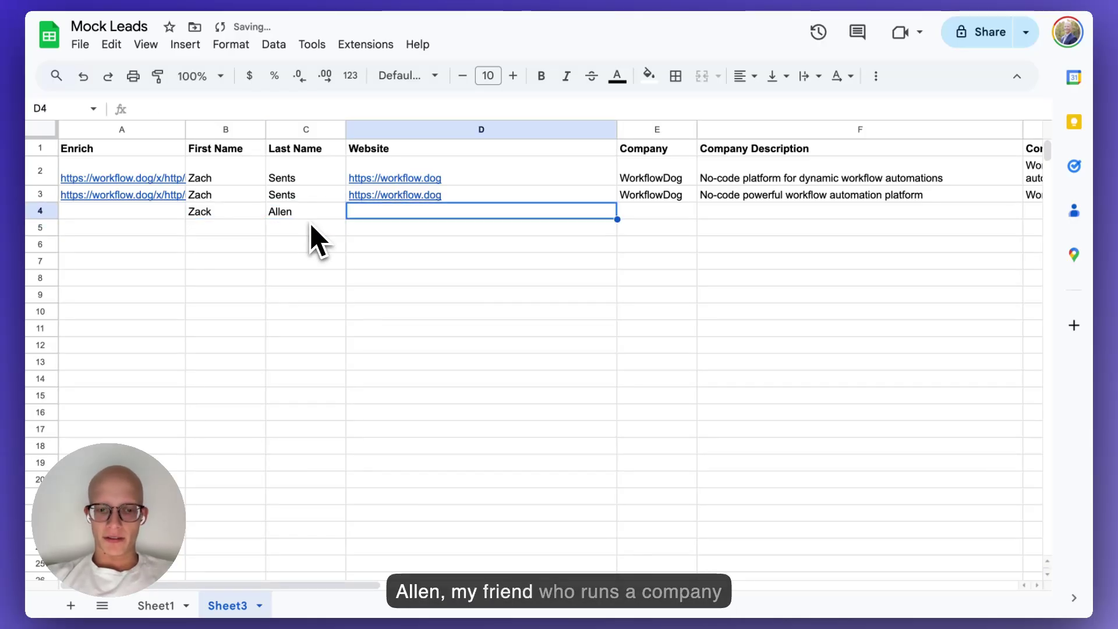
{"action": "type", "text": "https://"}
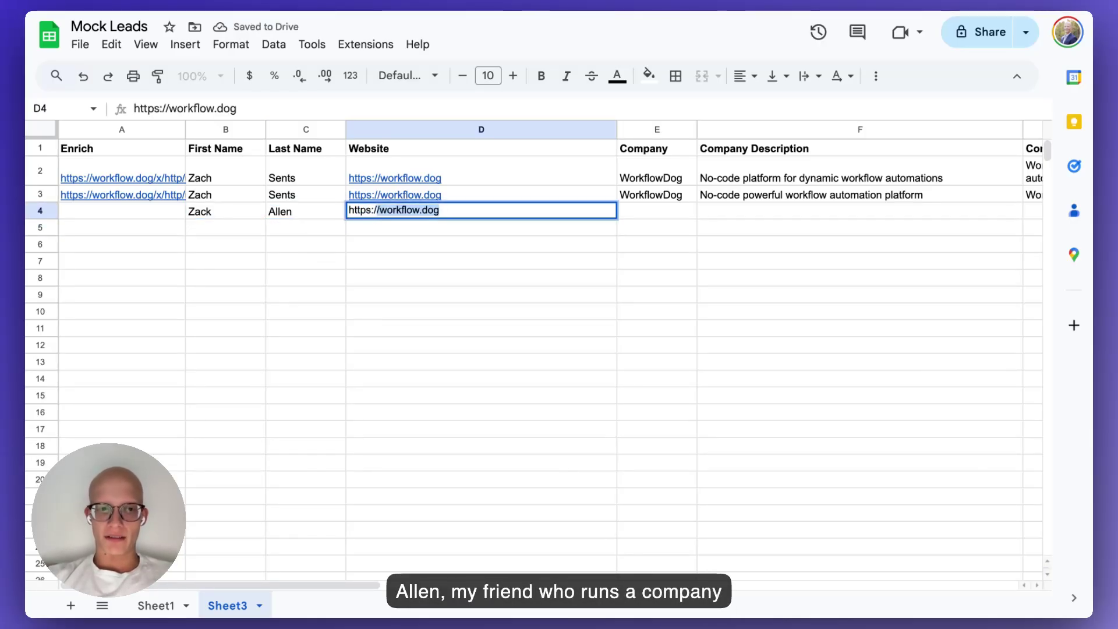
{"action": "type", "text": "scouttalen"}
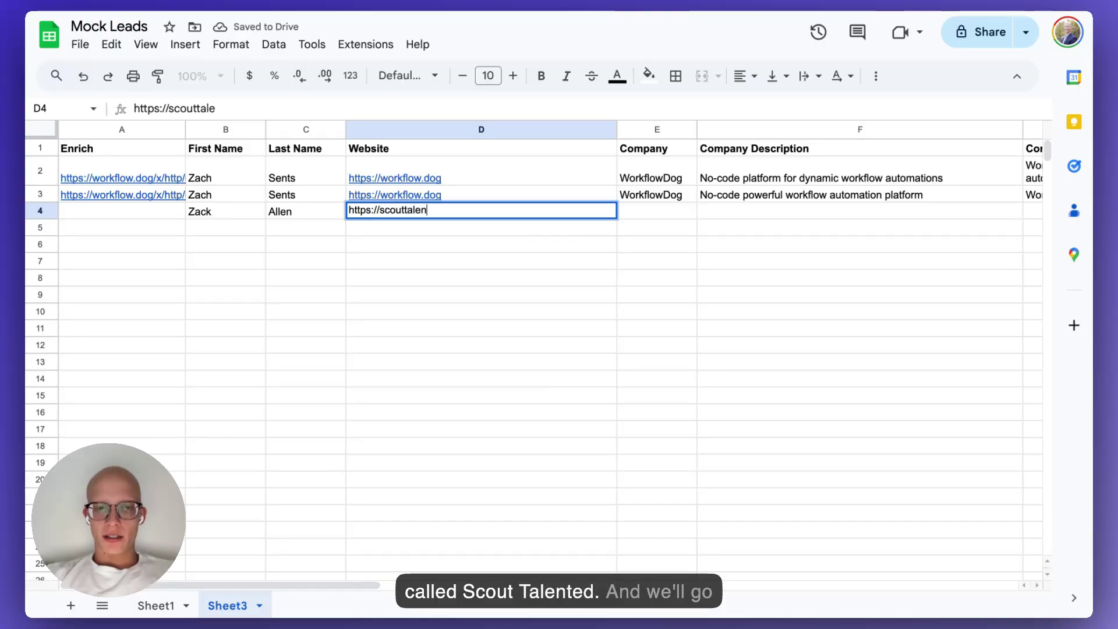
{"action": "type", "text": "ted.com"}
{"action": "key", "text": "Return"}
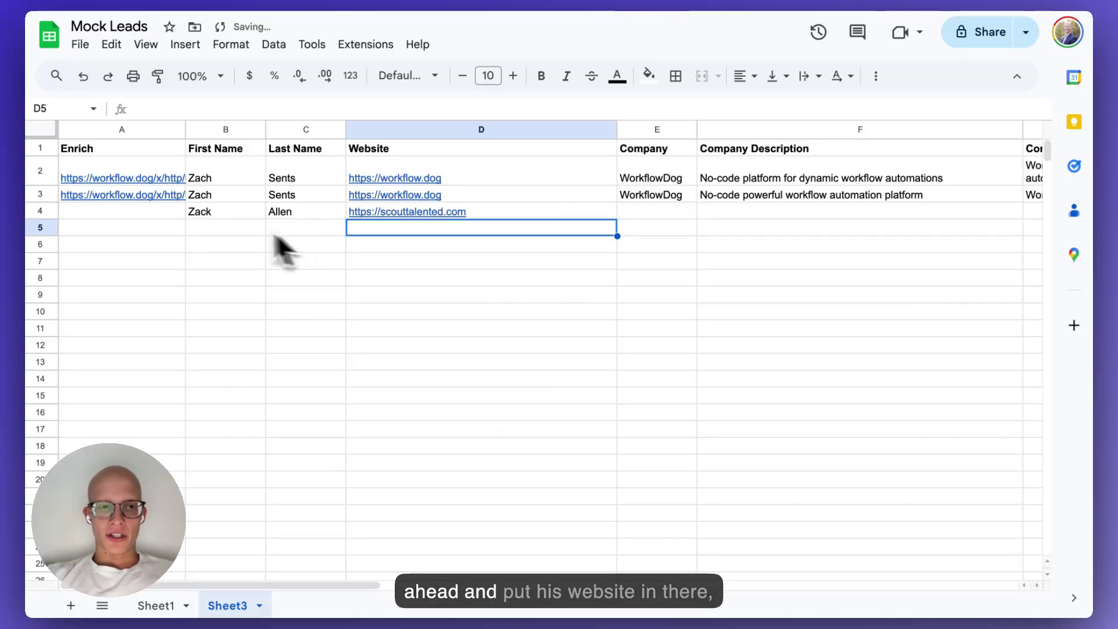
Copy A3's Enrich formula into A4, run its link, and review the new compliment.
{"action": "left_click", "coordinate": [167, 198]}
{"action": "key", "text": "ctrl+c"}
{"action": "left_click", "coordinate": [168, 210]}
{"action": "key", "text": "ctrl+v"}
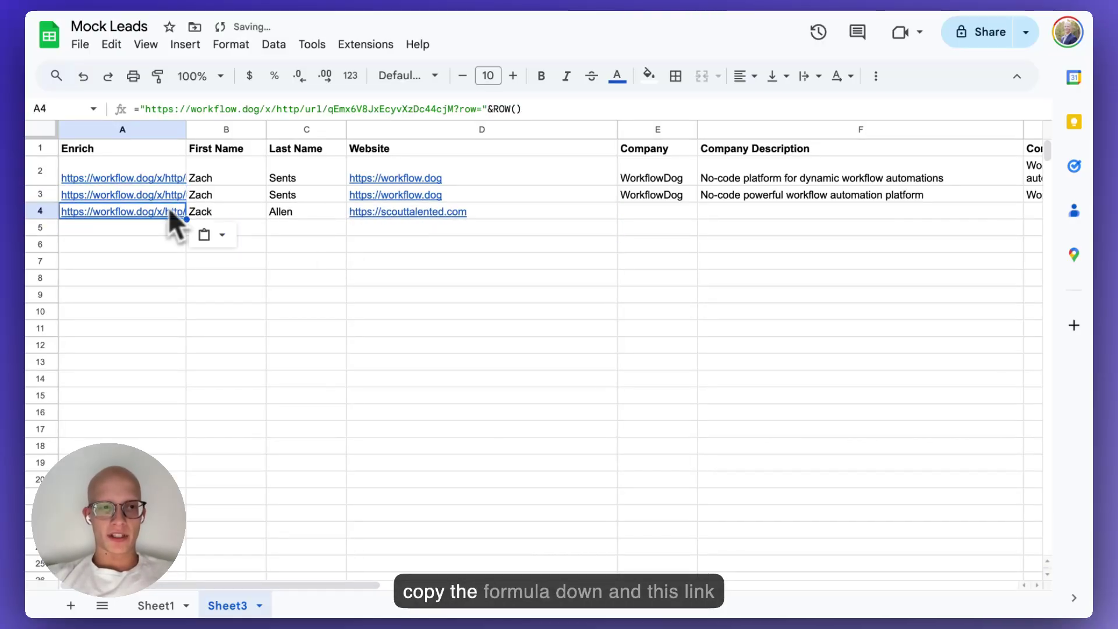
{"action": "mouse_move", "coordinate": [142, 214]}
{"action": "left_click", "coordinate": [165, 252]}
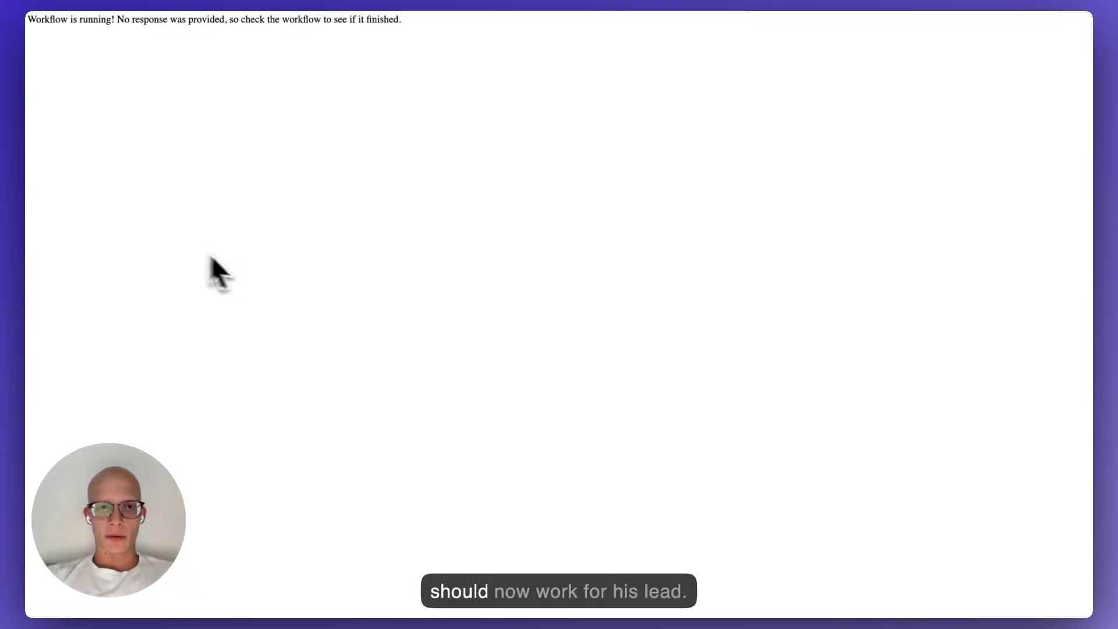
{"action": "key", "text": "ctrl+w"}
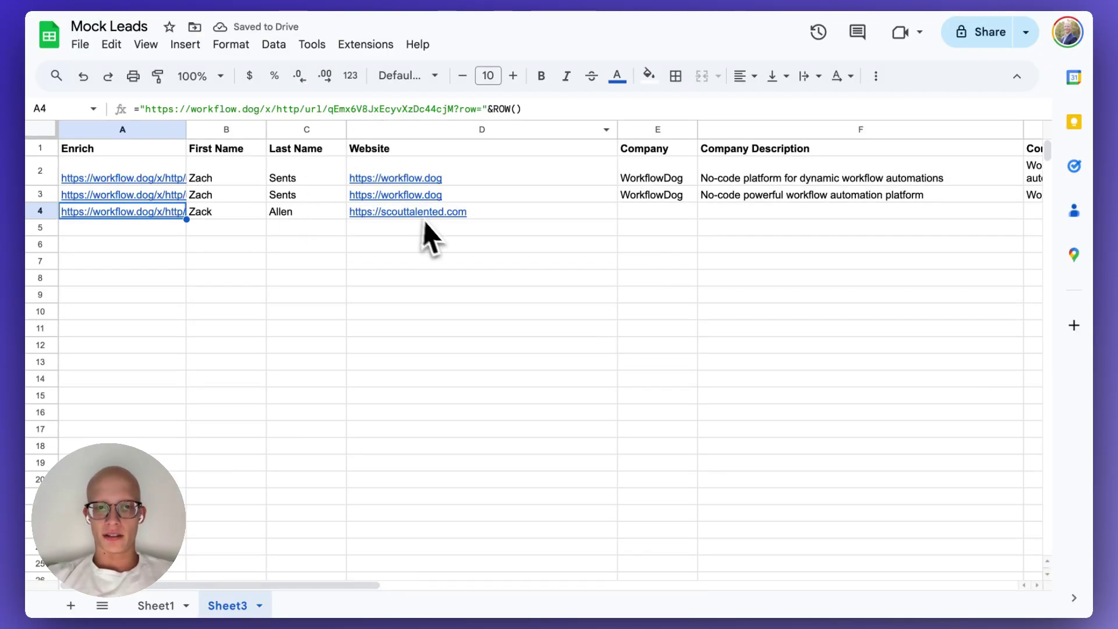
{"action": "left_click", "coordinate": [344, 256]}
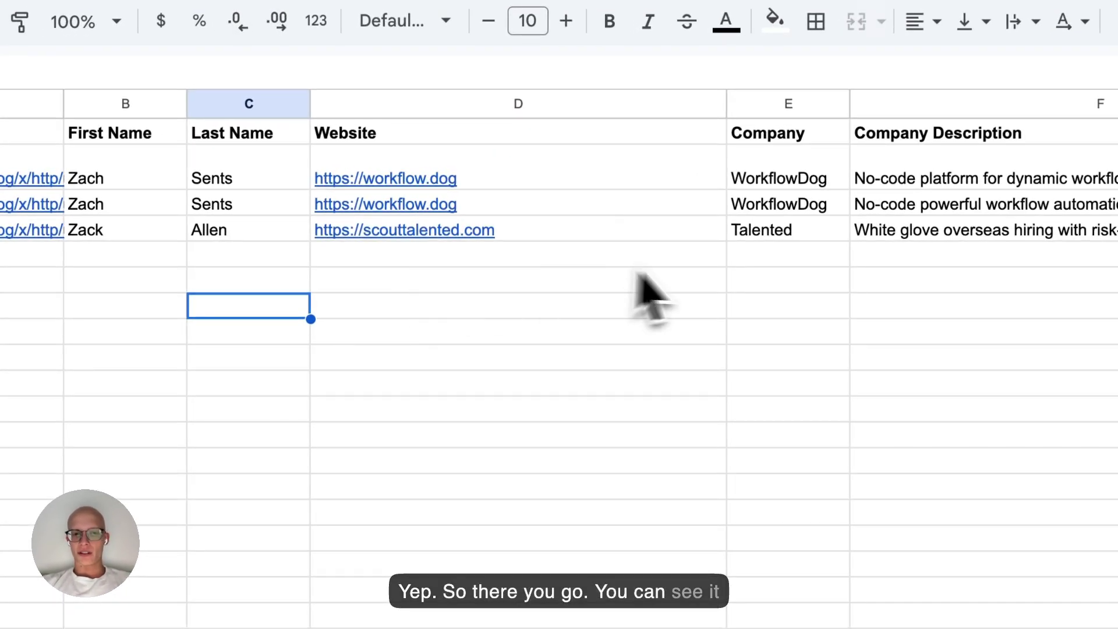
{"action": "scroll", "coordinate": [696, 274], "scroll_direction": "right", "scroll_amount": 10}
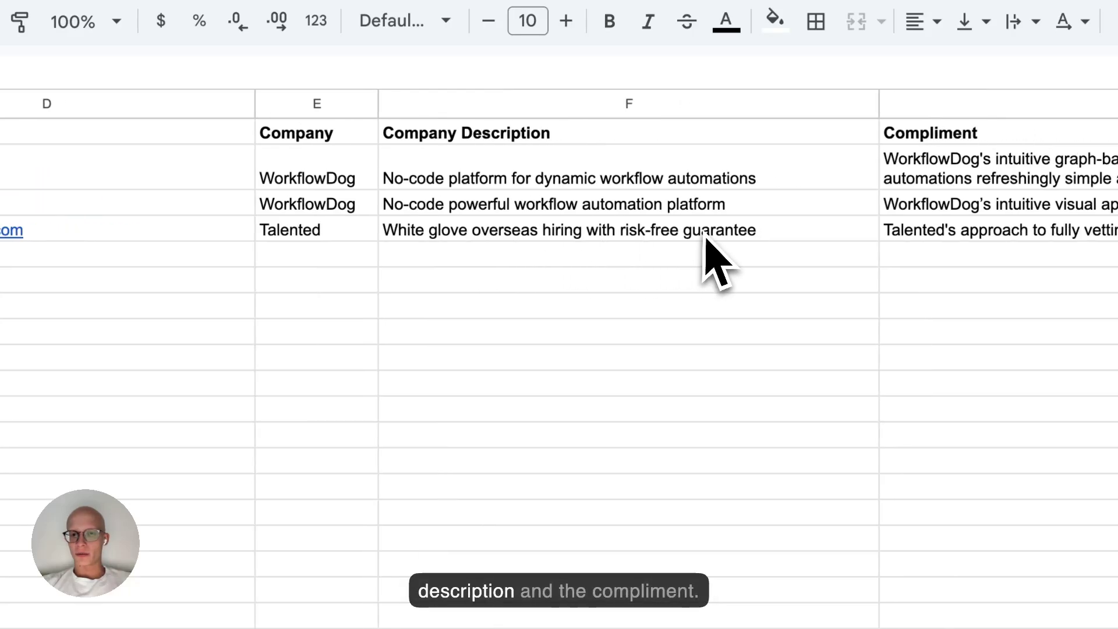
{"action": "left_click", "coordinate": [671, 236]}
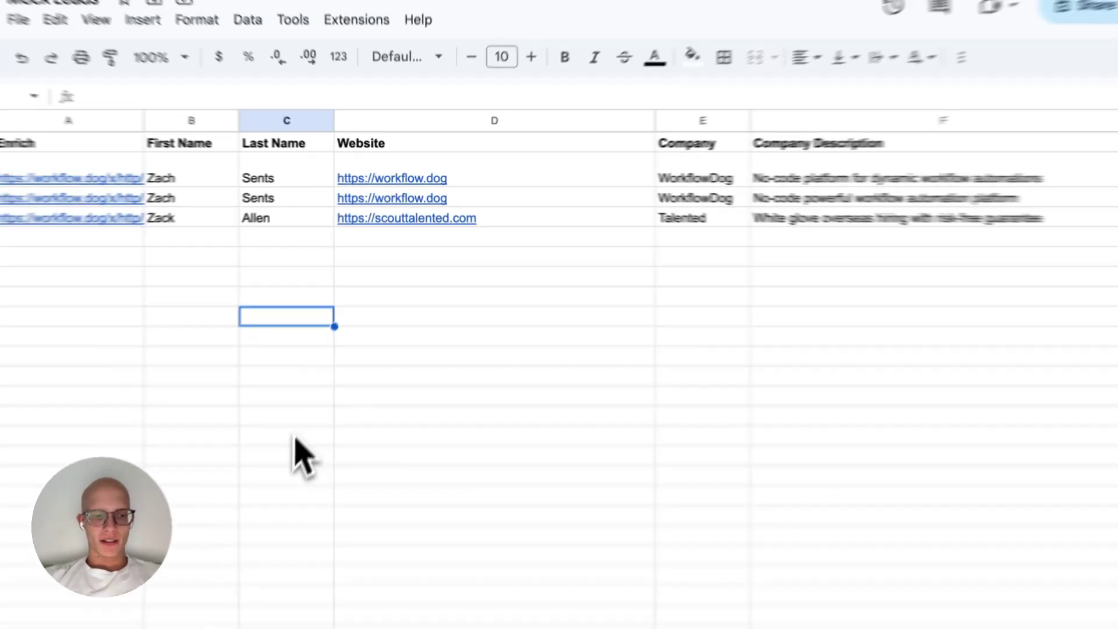
Check Sheet1's colour-scaled Status column, then return to Sheet3 and narrow column A.
{"action": "left_click", "coordinate": [195, 611]}
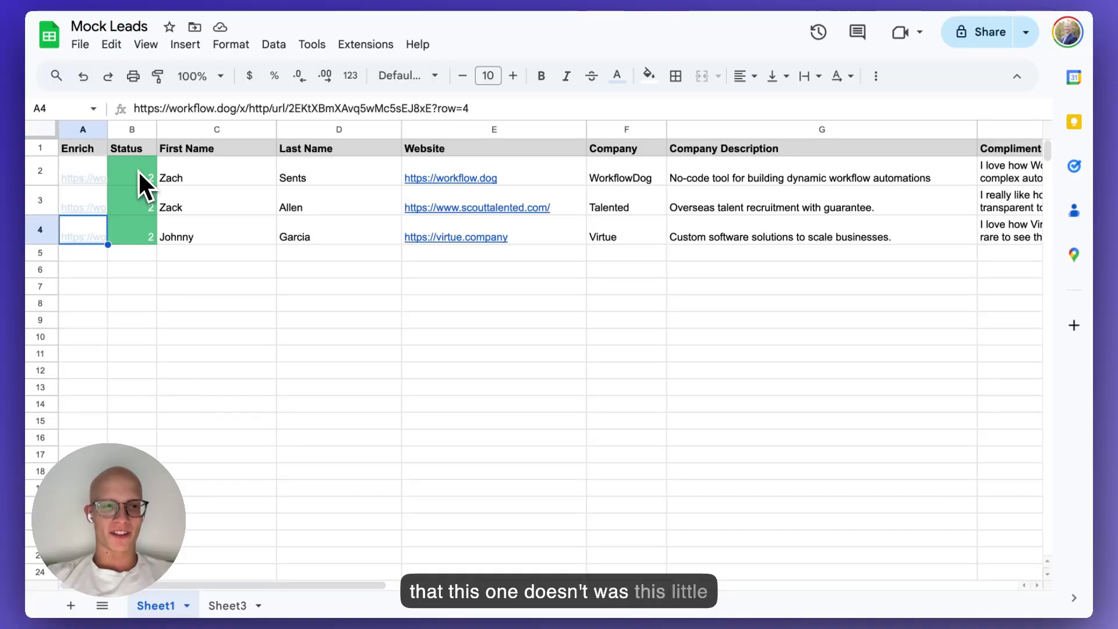
{"action": "left_click_drag", "start_coordinate": [146, 185], "coordinate": [138, 243]}
{"action": "left_click", "coordinate": [218, 290]}
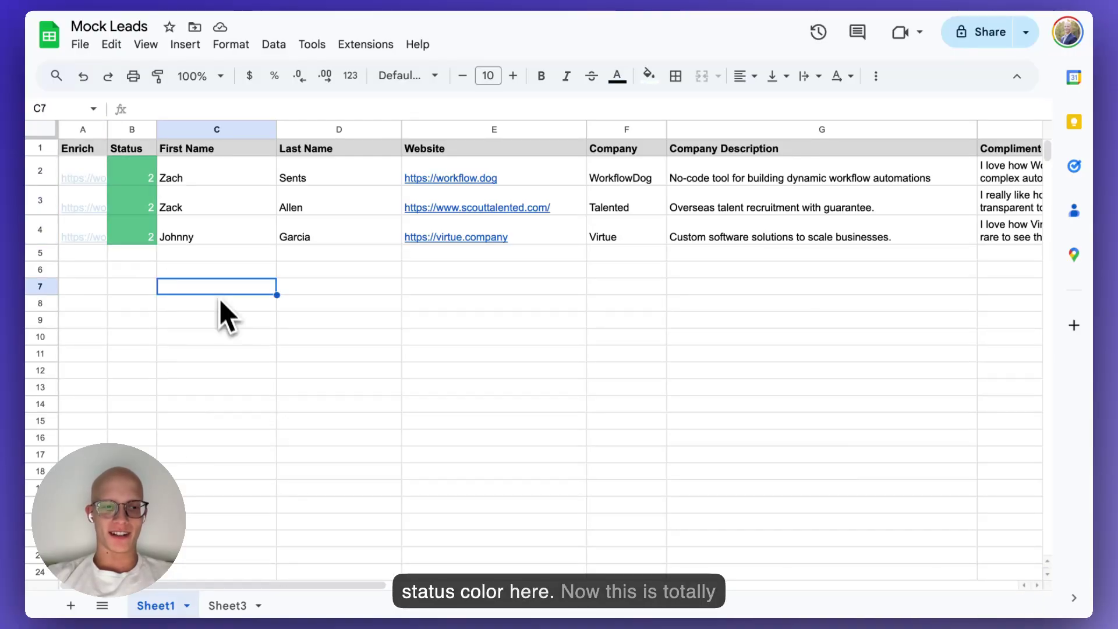
{"action": "left_click", "coordinate": [227, 605]}
{"action": "left_click_drag", "start_coordinate": [186, 129], "coordinate": [103, 140]}
Insert a new column after column A with the header 'Status'.
{"action": "right_click", "coordinate": [84, 129]}
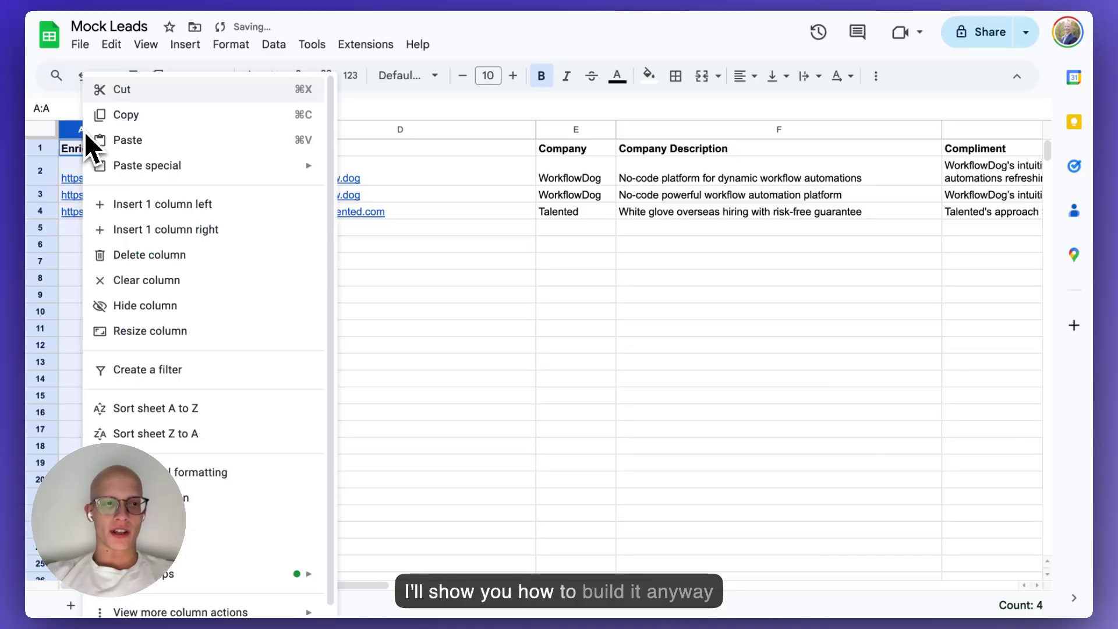
{"action": "left_click", "coordinate": [167, 230]}
{"action": "left_click", "coordinate": [186, 250]}
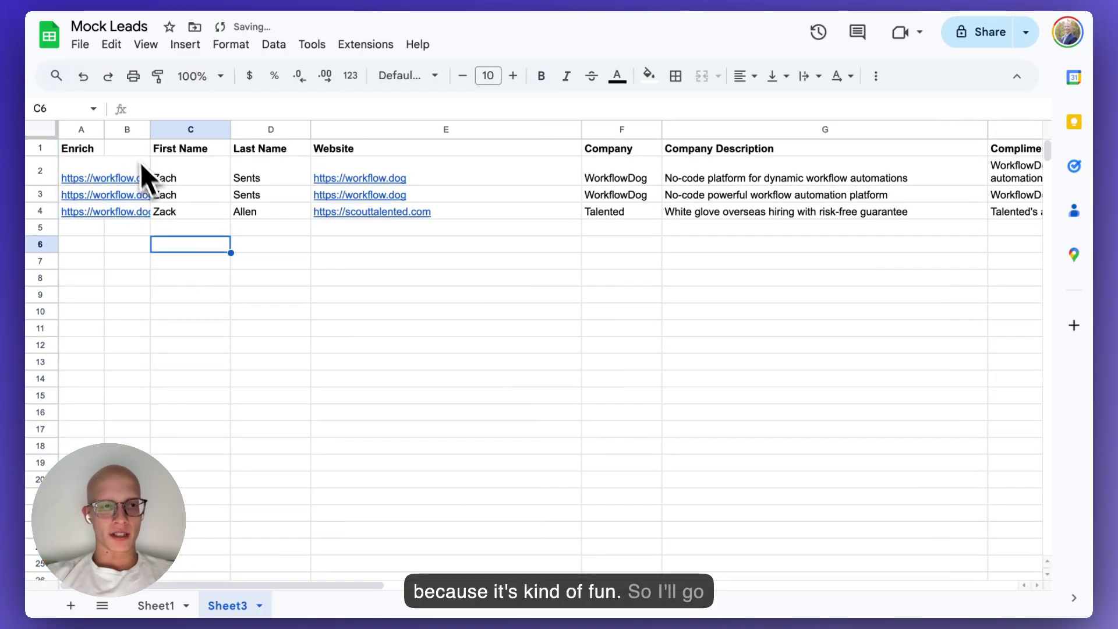
{"action": "left_click", "coordinate": [133, 149]}
{"action": "type", "text": "Status"}
{"action": "key", "text": "Return"}
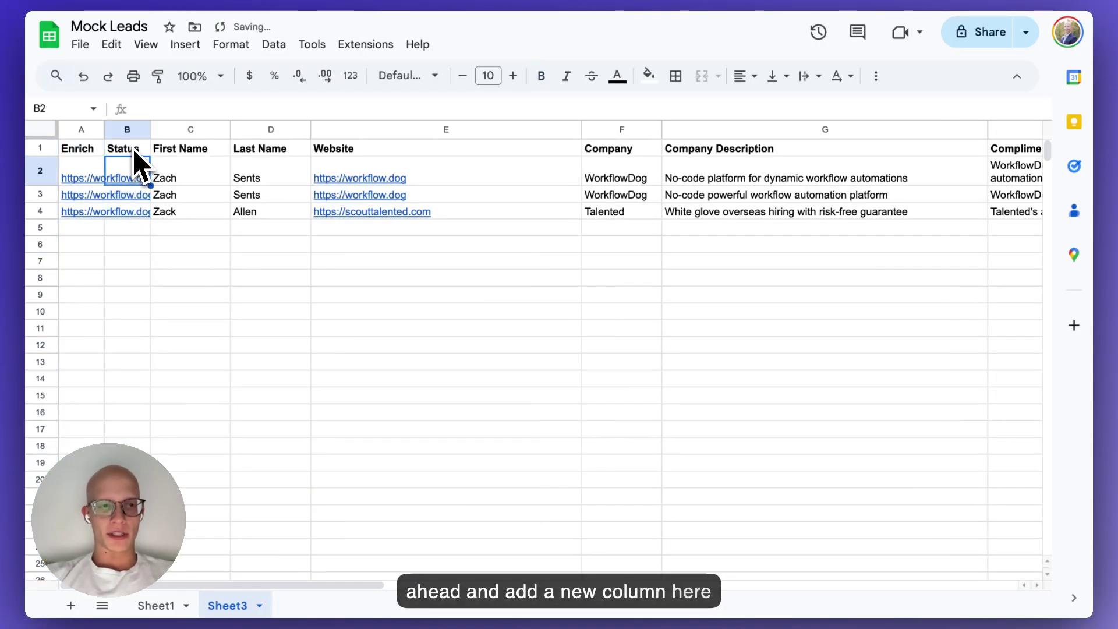
Add a custom colour-scale conditional formatting rule on the Status range B2:B.
{"action": "left_click_drag", "start_coordinate": [131, 172], "coordinate": [130, 361]}
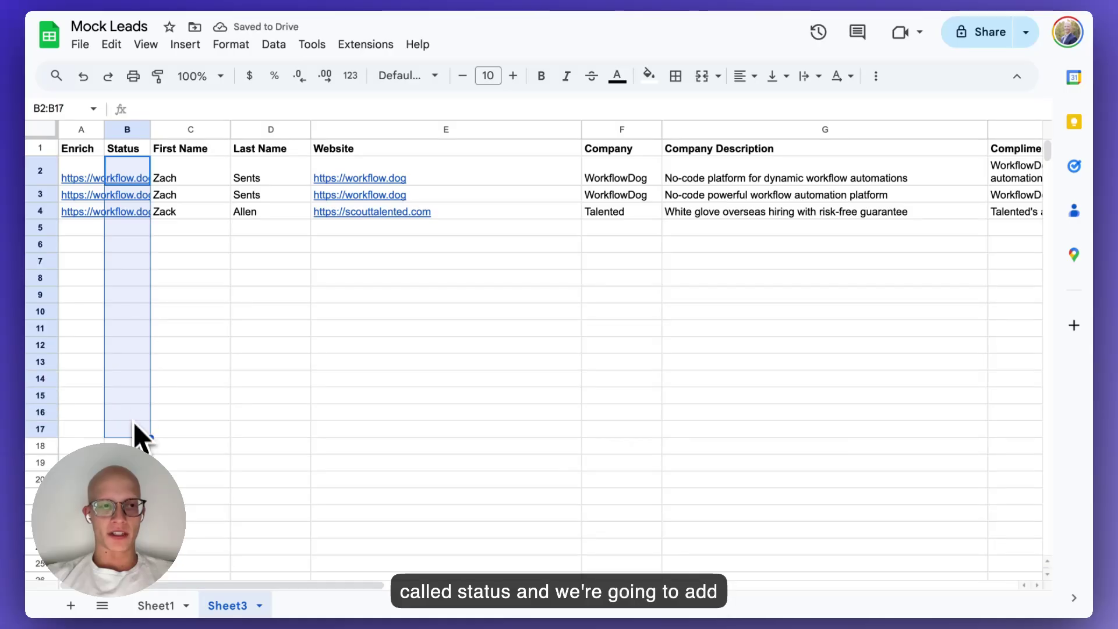
{"action": "left_click", "coordinate": [230, 45]}
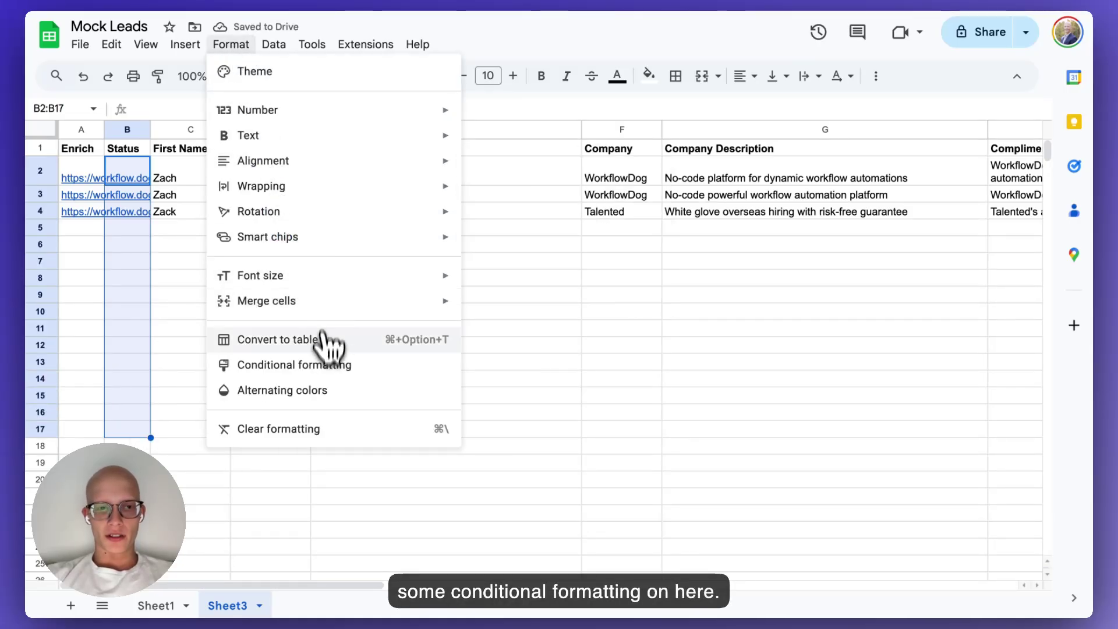
{"action": "left_click", "coordinate": [329, 365]}
{"action": "left_click", "coordinate": [867, 192]}
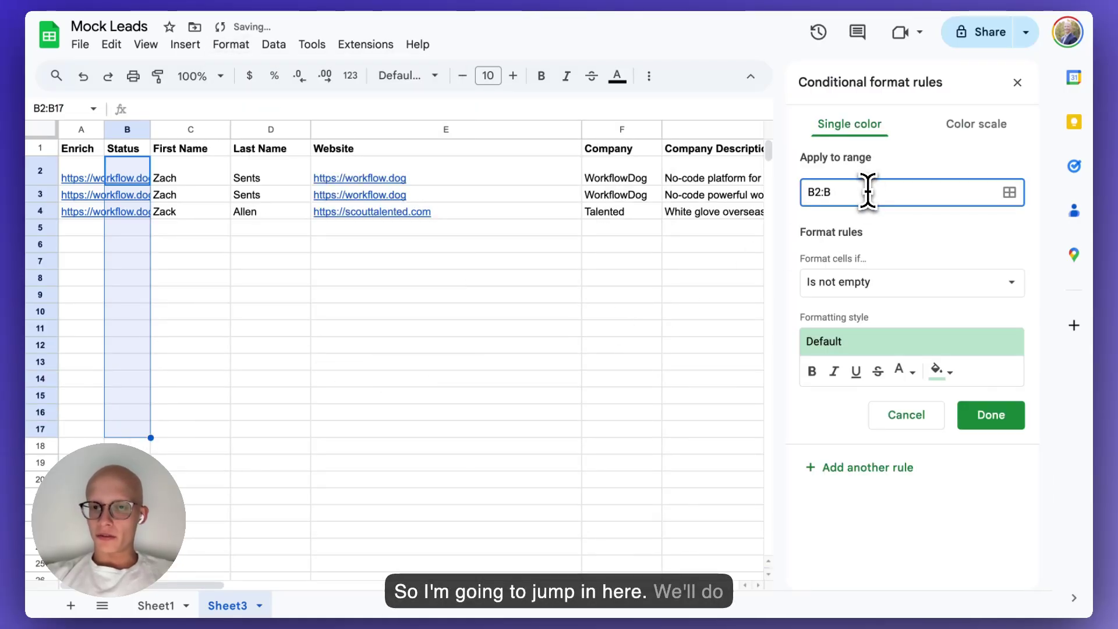
{"action": "left_click", "coordinate": [890, 232]}
{"action": "left_click", "coordinate": [891, 286]}
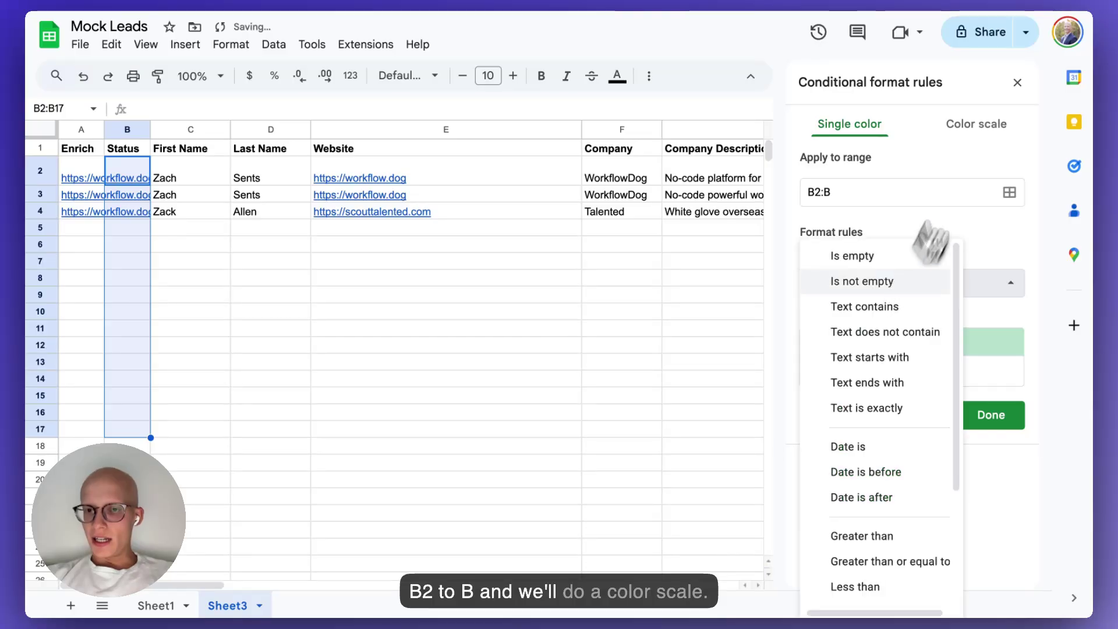
{"action": "left_click", "coordinate": [978, 125]}
{"action": "scroll", "coordinate": [841, 296], "scroll_direction": "down", "scroll_amount": 1}
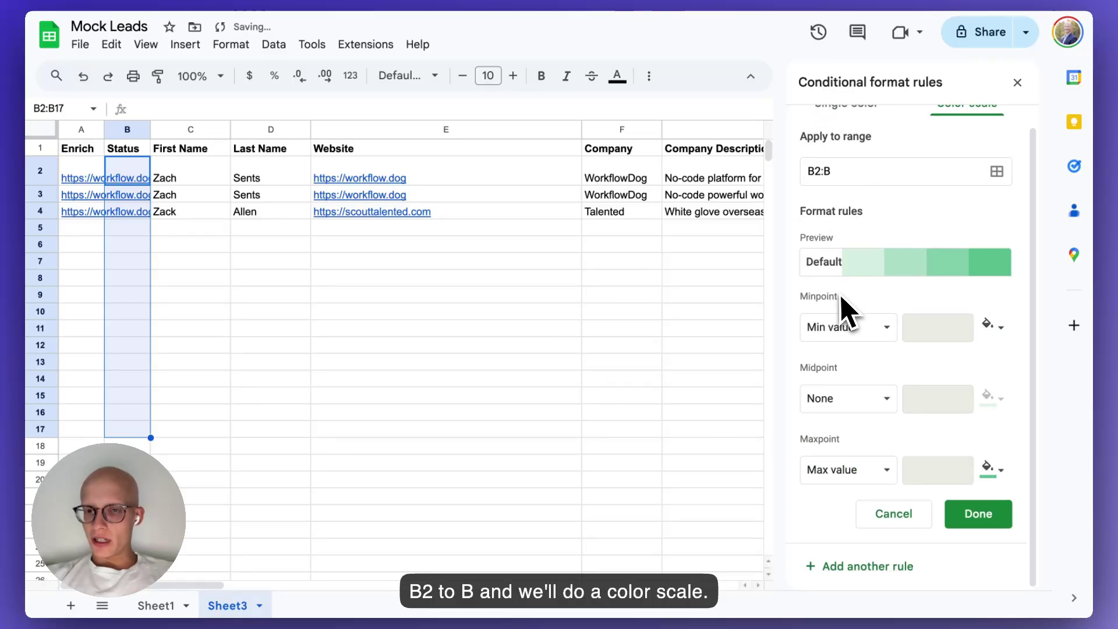
{"action": "left_click", "coordinate": [833, 257]}
{"action": "left_click", "coordinate": [884, 454]}
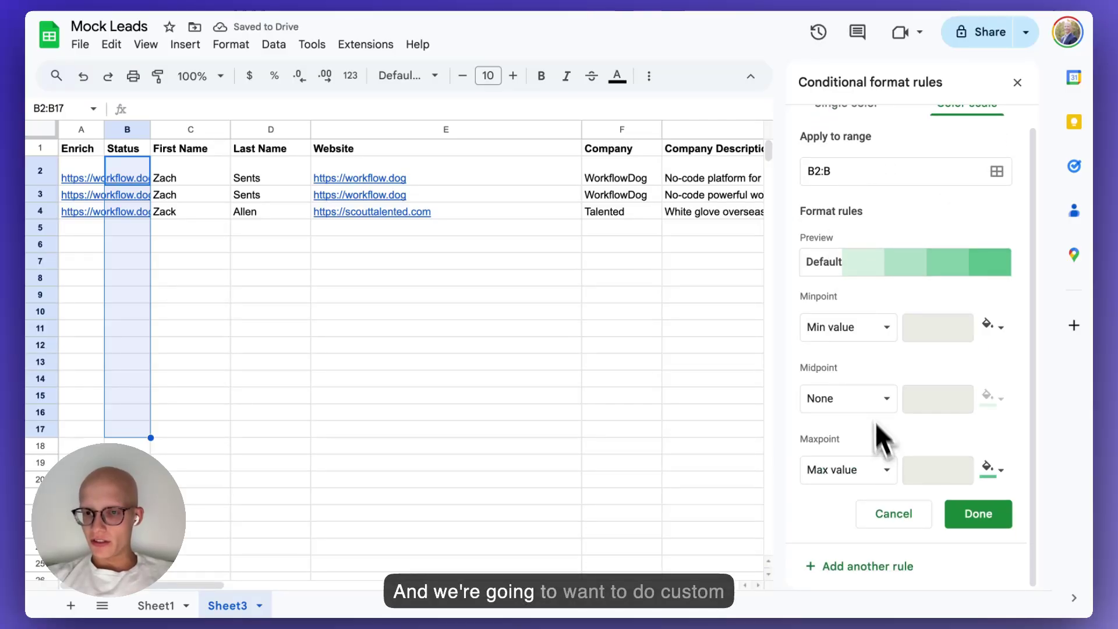
Use the green-yellow-red scale with the minpoint fixed at number 0 in light red.
{"action": "left_click", "coordinate": [867, 327]}
{"action": "left_click", "coordinate": [857, 263]}
{"action": "left_click", "coordinate": [887, 378]}
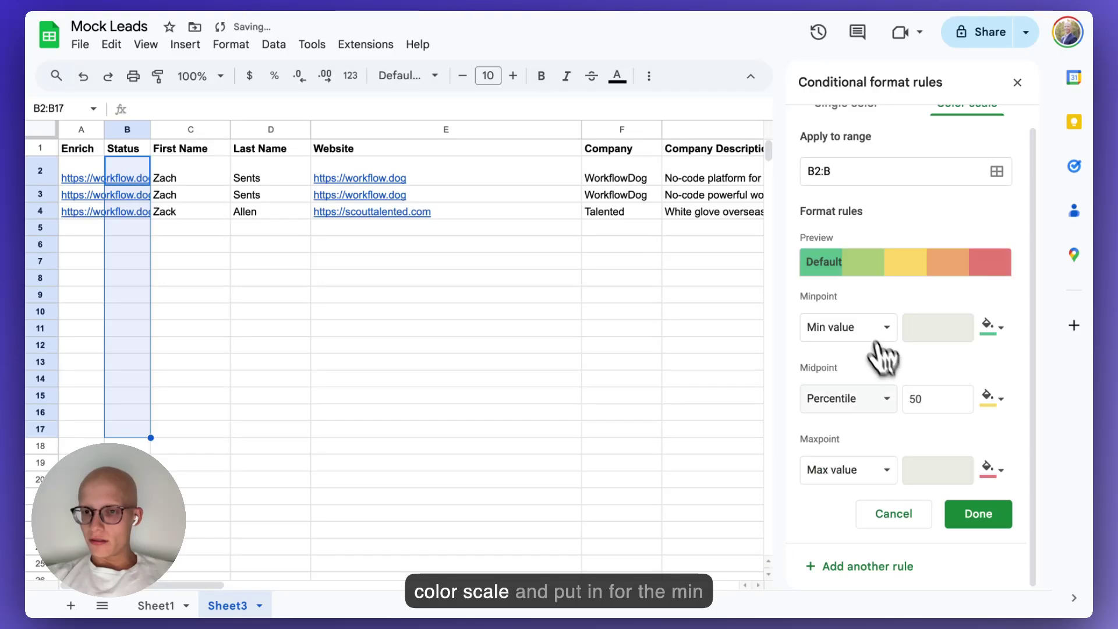
{"action": "left_click", "coordinate": [875, 336]}
{"action": "left_click", "coordinate": [868, 351]}
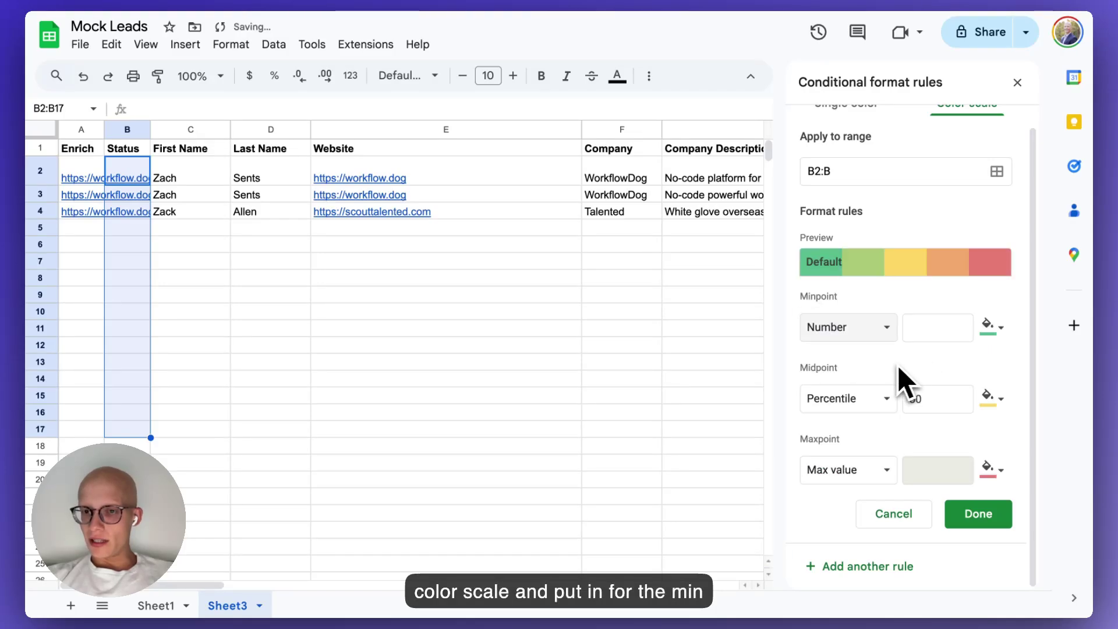
{"action": "left_click", "coordinate": [926, 327]}
{"action": "left_click", "coordinate": [990, 327]}
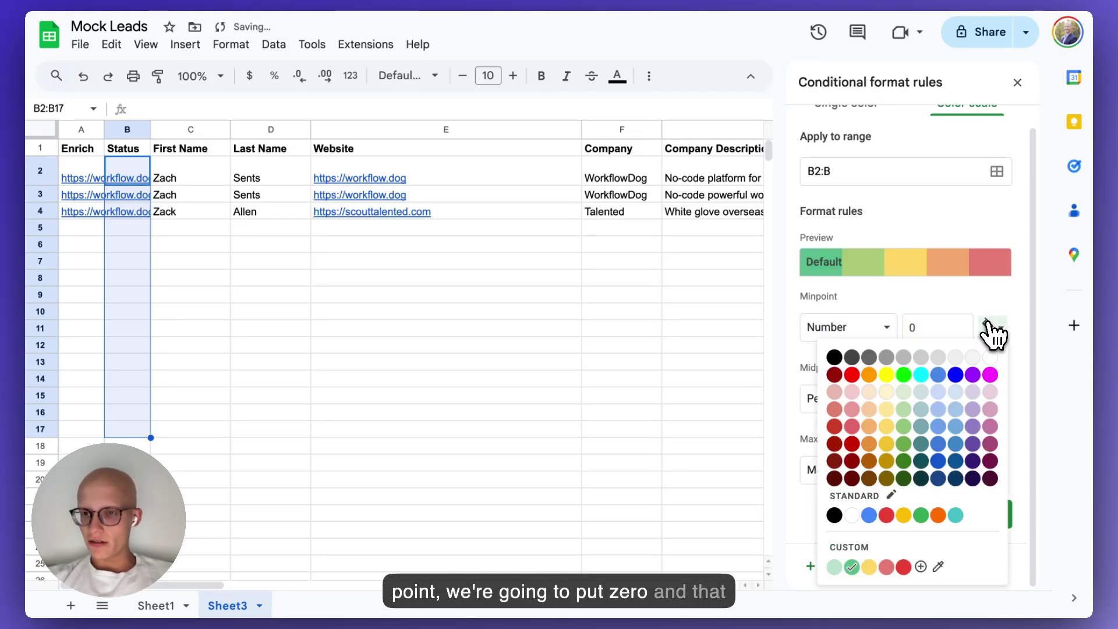
{"action": "left_click", "coordinate": [886, 514]}
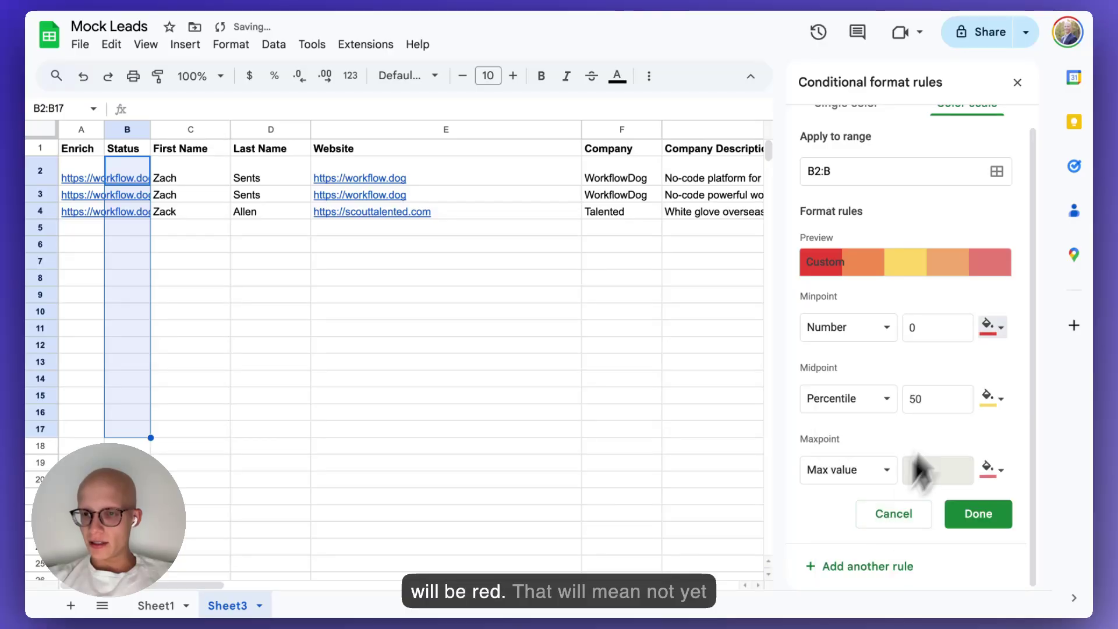
{"action": "left_click", "coordinate": [1006, 329]}
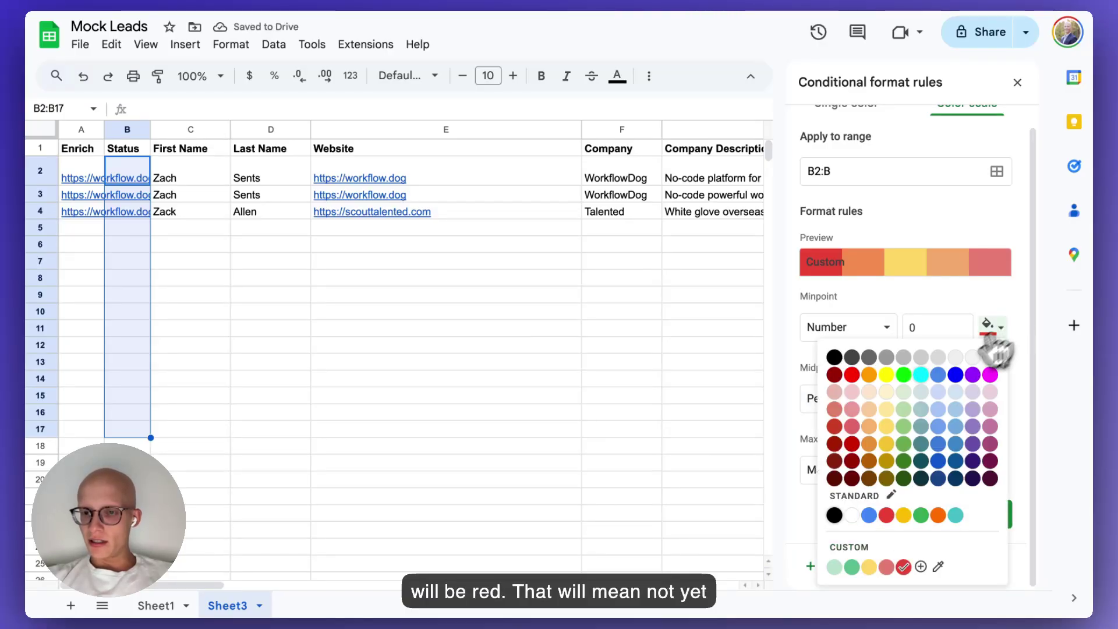
{"action": "left_click", "coordinate": [886, 564]}
Fix the midpoint at 1 in yellow and the maxpoint at 2 in green, then save the rule.
{"action": "left_click", "coordinate": [882, 408]}
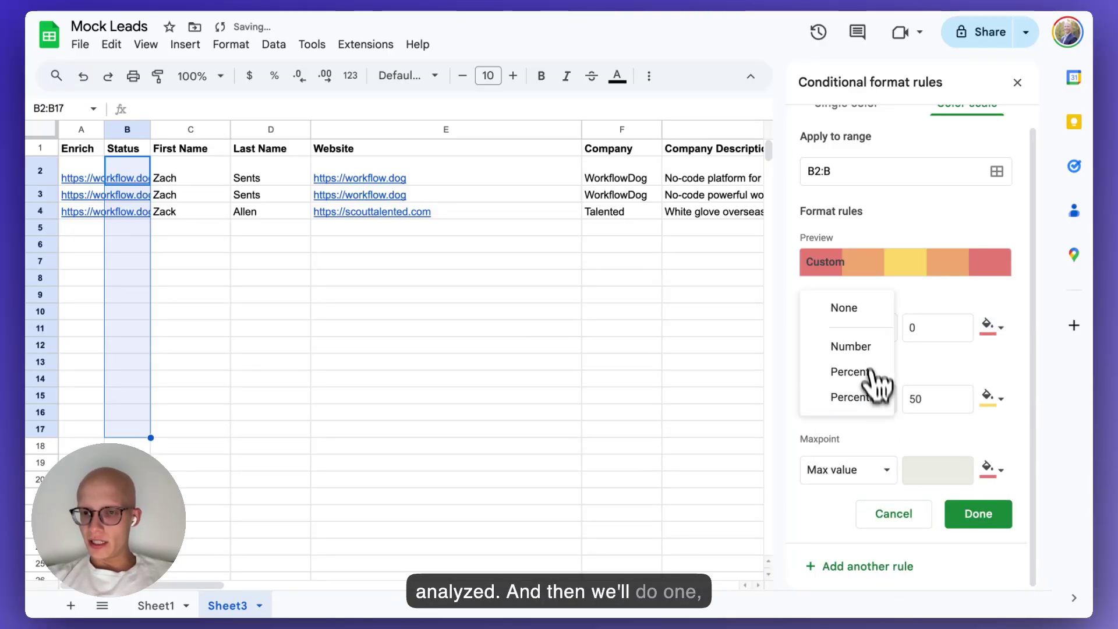
{"action": "left_click", "coordinate": [882, 344]}
{"action": "double_click", "coordinate": [929, 399]}
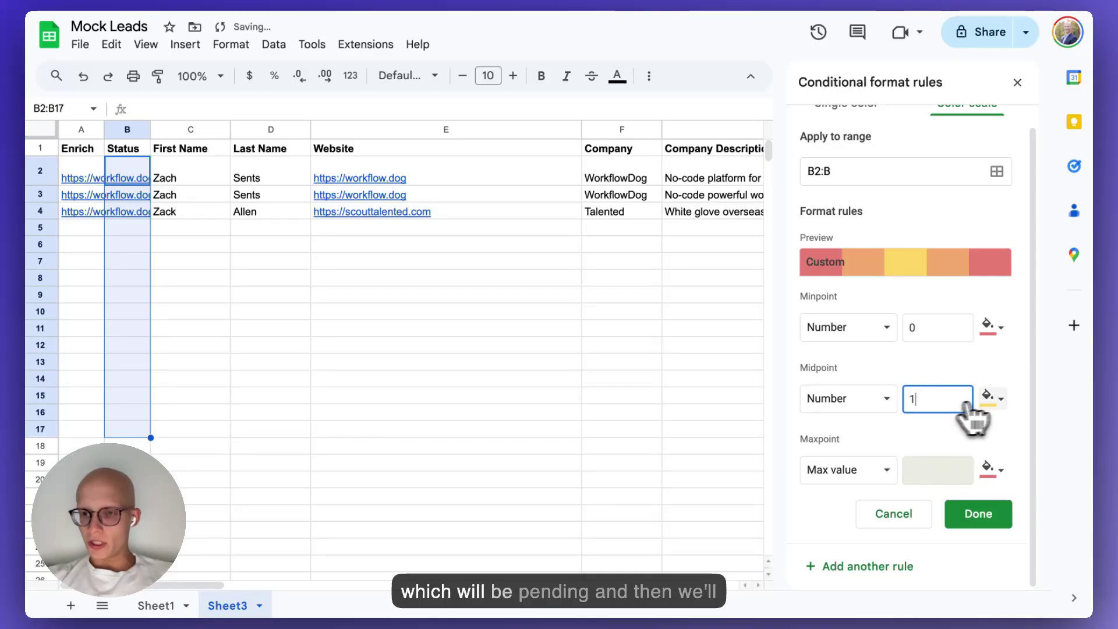
{"action": "left_click", "coordinate": [1001, 399]}
{"action": "left_click", "coordinate": [993, 407]}
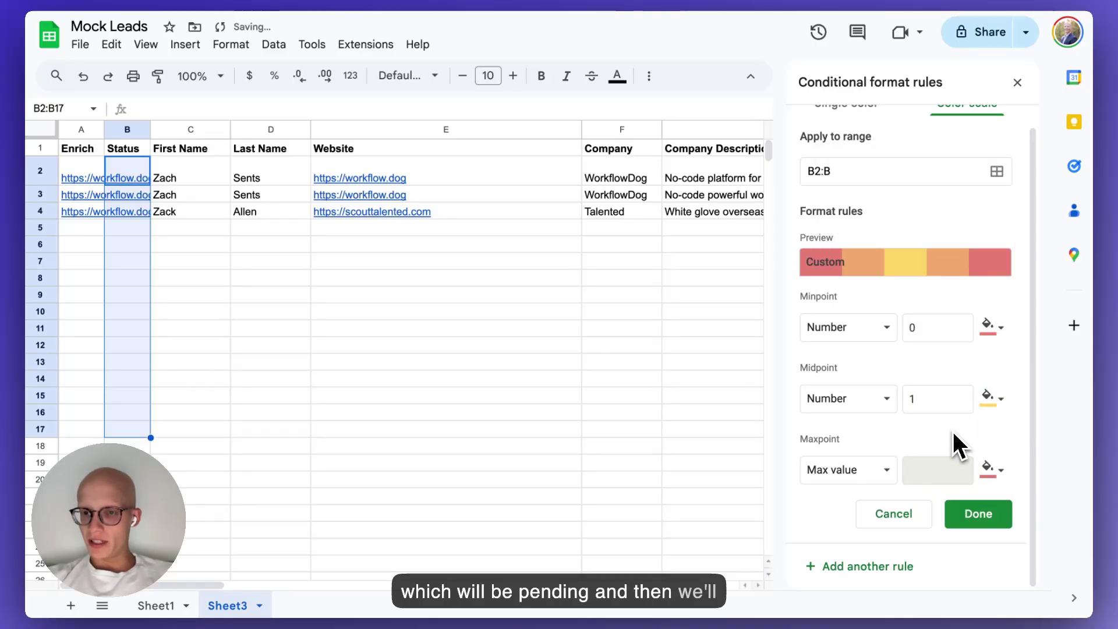
{"action": "left_click", "coordinate": [866, 475]}
{"action": "left_click", "coordinate": [867, 499]}
{"action": "left_click", "coordinate": [930, 471]}
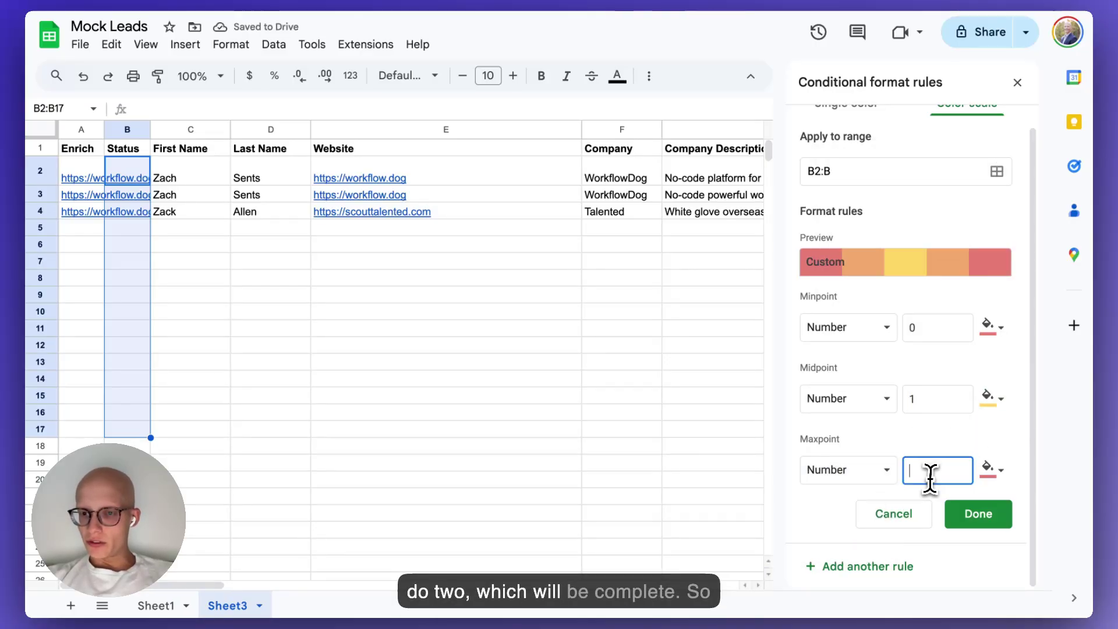
{"action": "left_click", "coordinate": [997, 470]}
{"action": "left_click", "coordinate": [851, 441]}
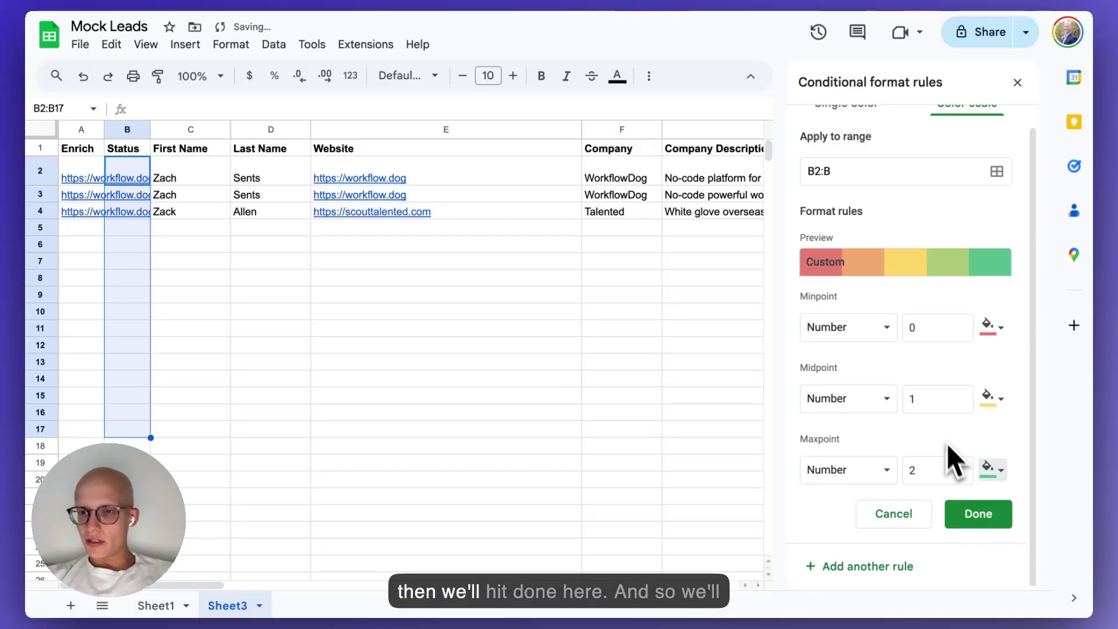
{"action": "left_click", "coordinate": [988, 519]}
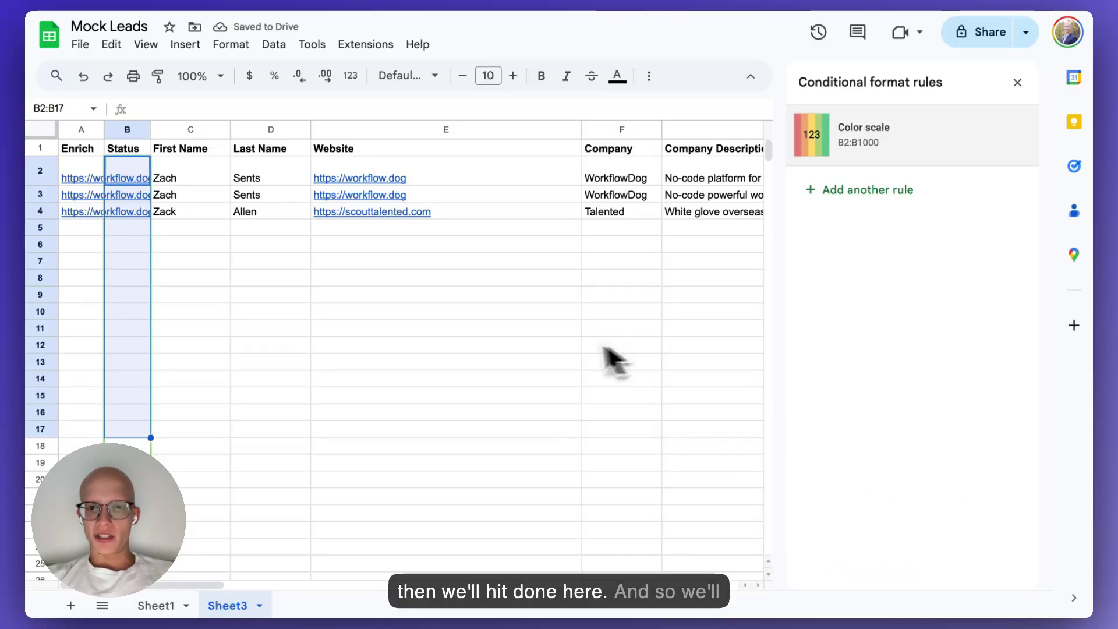
Enter 0 as B2's starting status.
{"action": "left_click", "coordinate": [261, 317]}
{"action": "left_click_drag", "start_coordinate": [129, 175], "coordinate": [131, 198]}
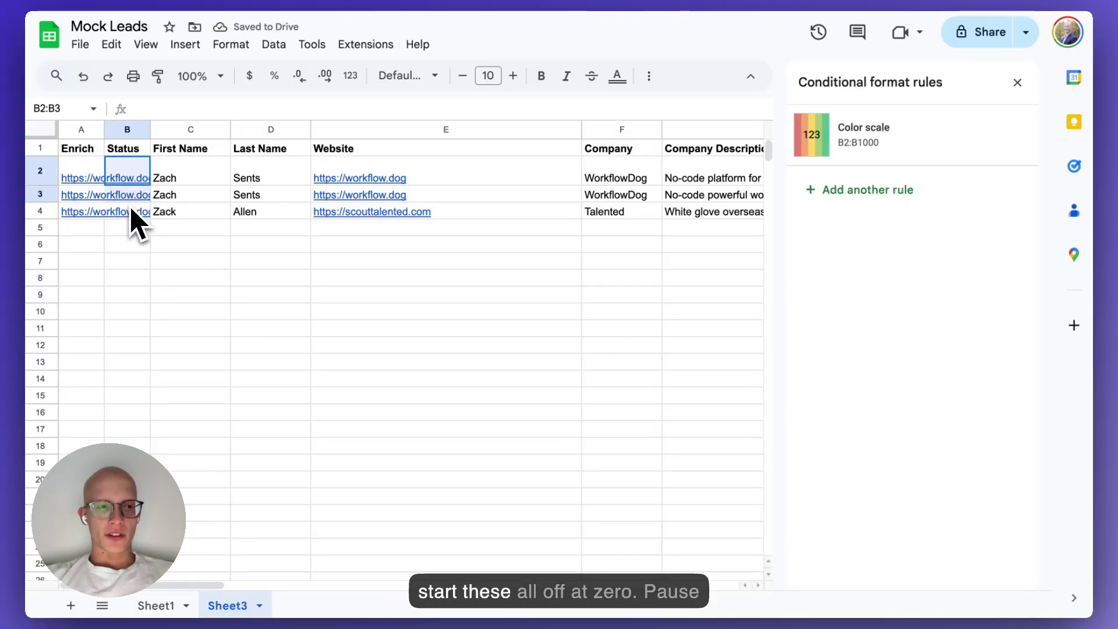
{"action": "key", "text": "Return"}
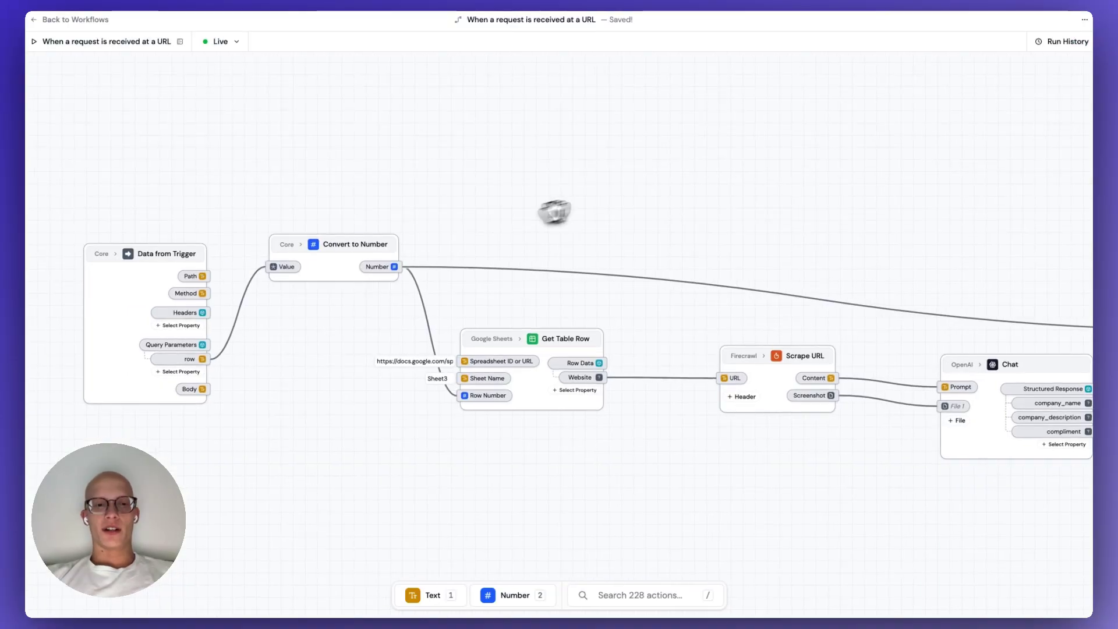
Add an Update Table Row node to the workflow canvas via the 'upda' search.
{"action": "double_click", "coordinate": [519, 172]}
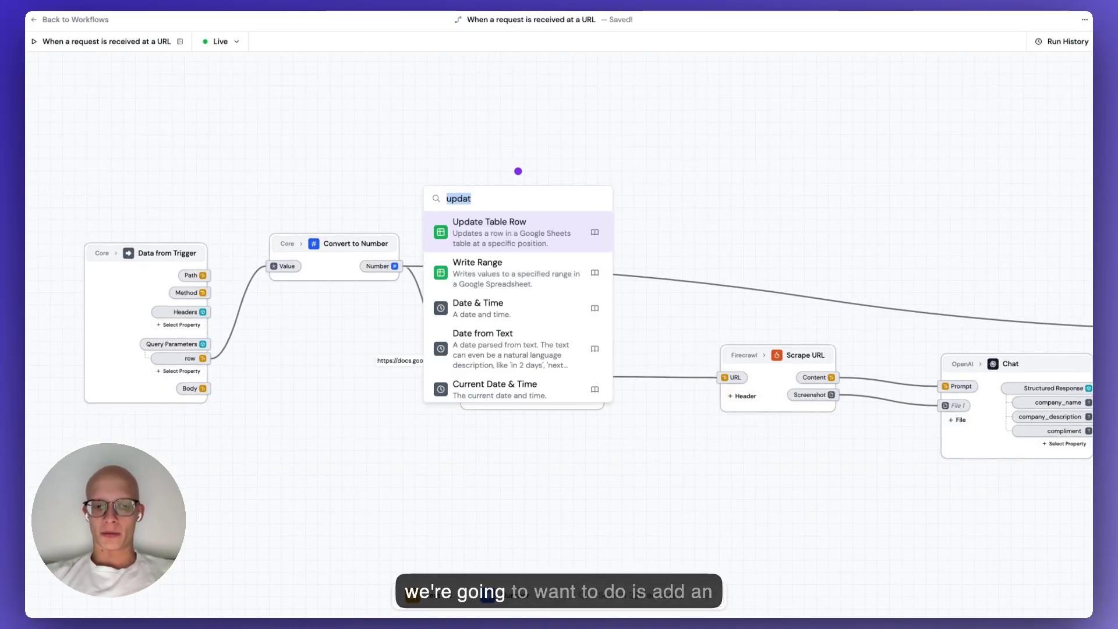
{"action": "type", "text": "upda"}
{"action": "key", "text": "Return"}
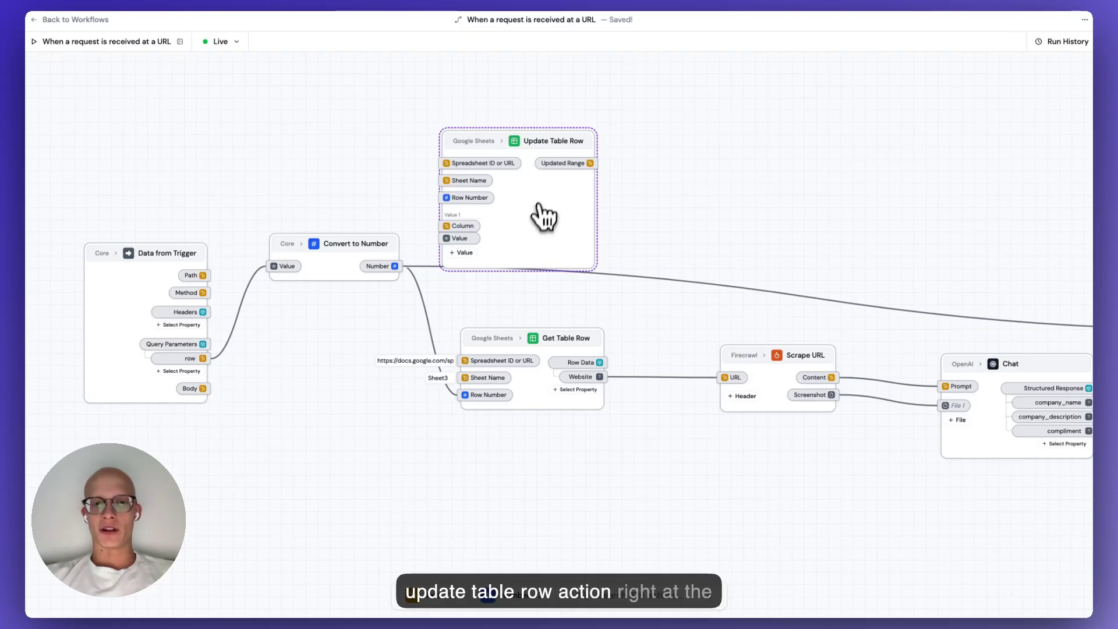
{"action": "left_click_drag", "start_coordinate": [544, 217], "coordinate": [558, 164]}
{"action": "left_click_drag", "start_coordinate": [747, 205], "coordinate": [745, 242]}
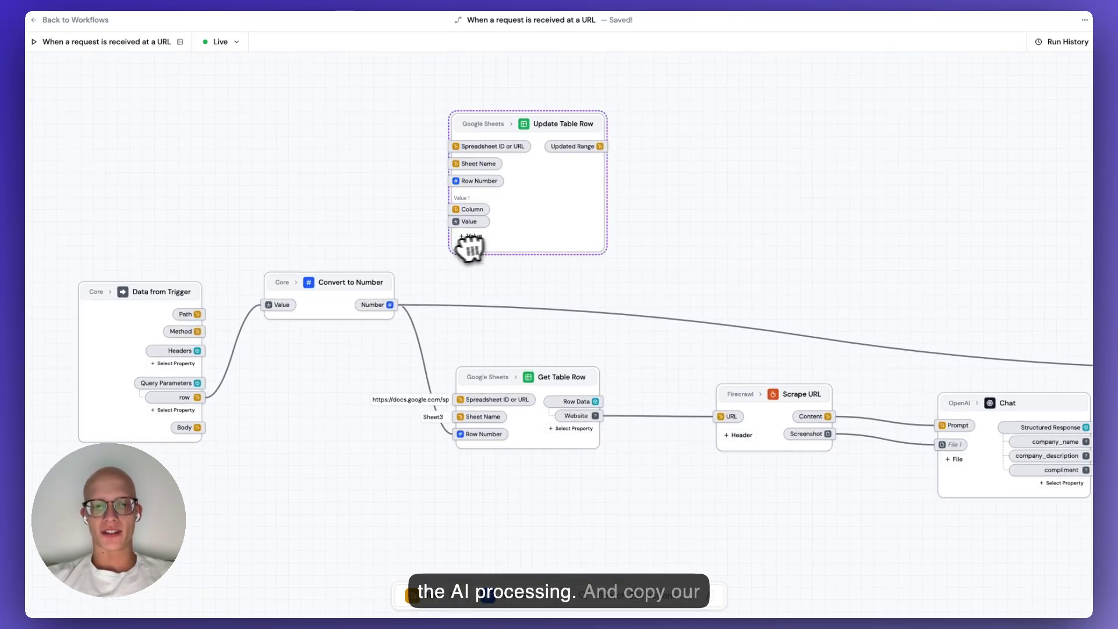
{"action": "scroll", "coordinate": [469, 245], "scroll_direction": "up", "scroll_amount": 2}
Point Update Table Row at the spreadsheet URL and Sheet3, with the converted row number and column Status.
{"action": "triple_click", "coordinate": [408, 414]}
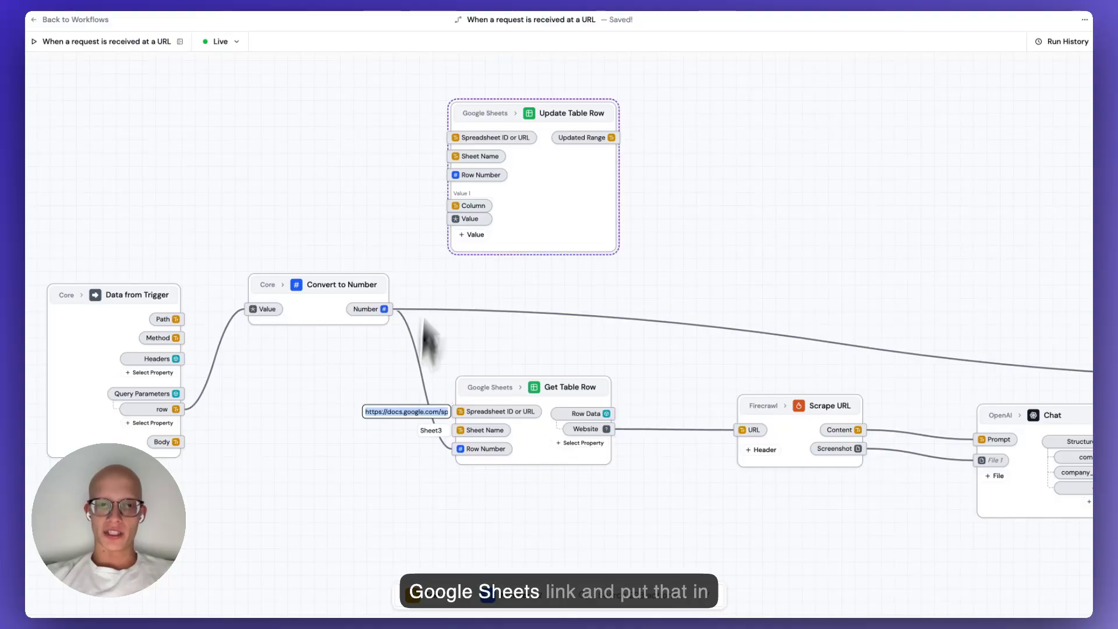
{"action": "key", "text": "super+v"}
{"action": "left_click", "coordinate": [433, 156]}
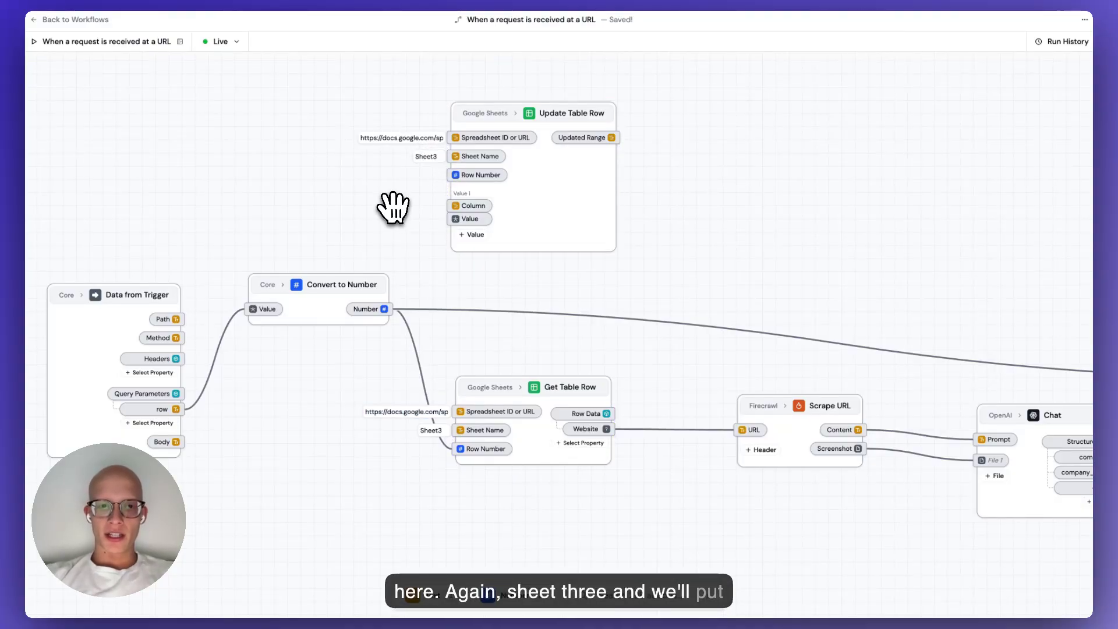
{"action": "left_click_drag", "start_coordinate": [384, 309], "coordinate": [399, 239]}
{"action": "left_click_drag", "start_coordinate": [463, 174], "coordinate": [464, 178]}
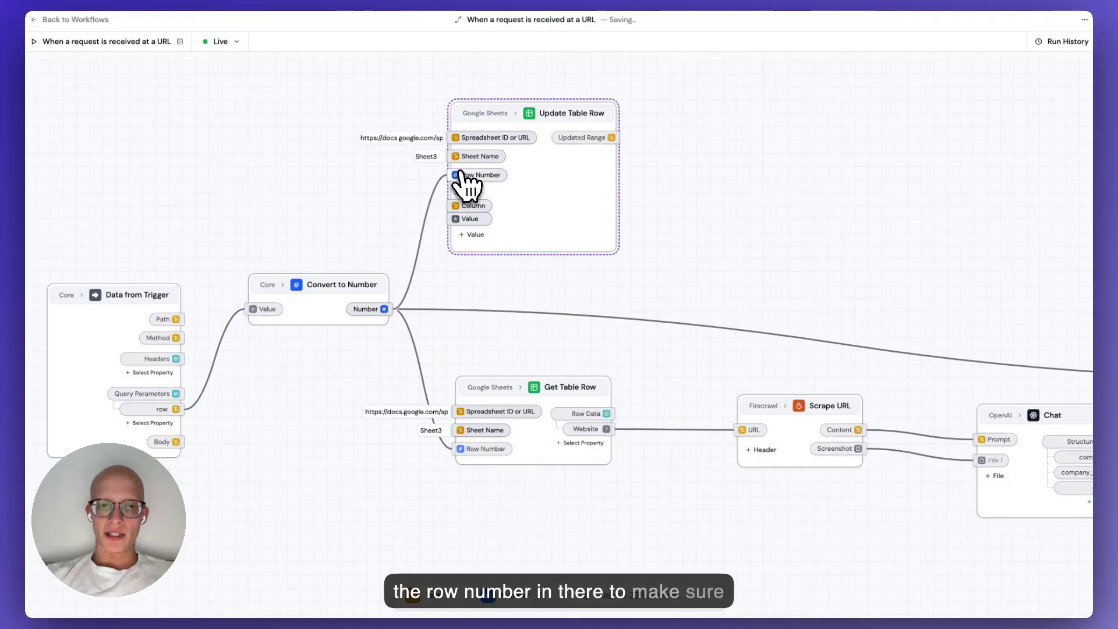
{"action": "left_click_drag", "start_coordinate": [512, 287], "coordinate": [558, 289]}
{"action": "scroll", "coordinate": [506, 283], "scroll_direction": "up", "scroll_amount": 3}
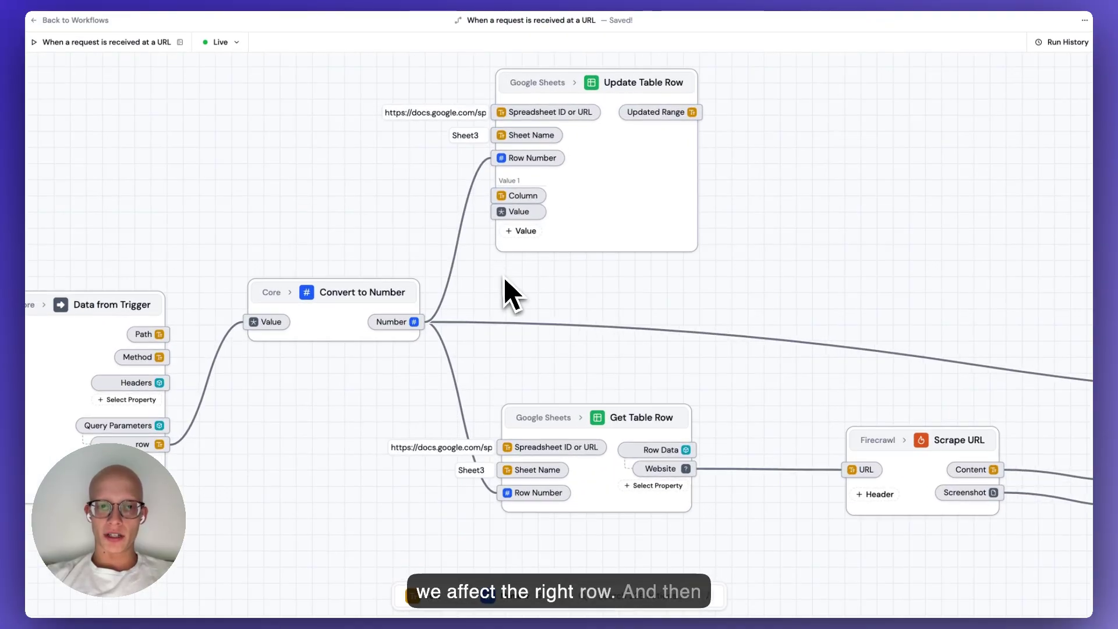
{"action": "left_click", "coordinate": [491, 201]}
{"action": "left_click", "coordinate": [466, 195]}
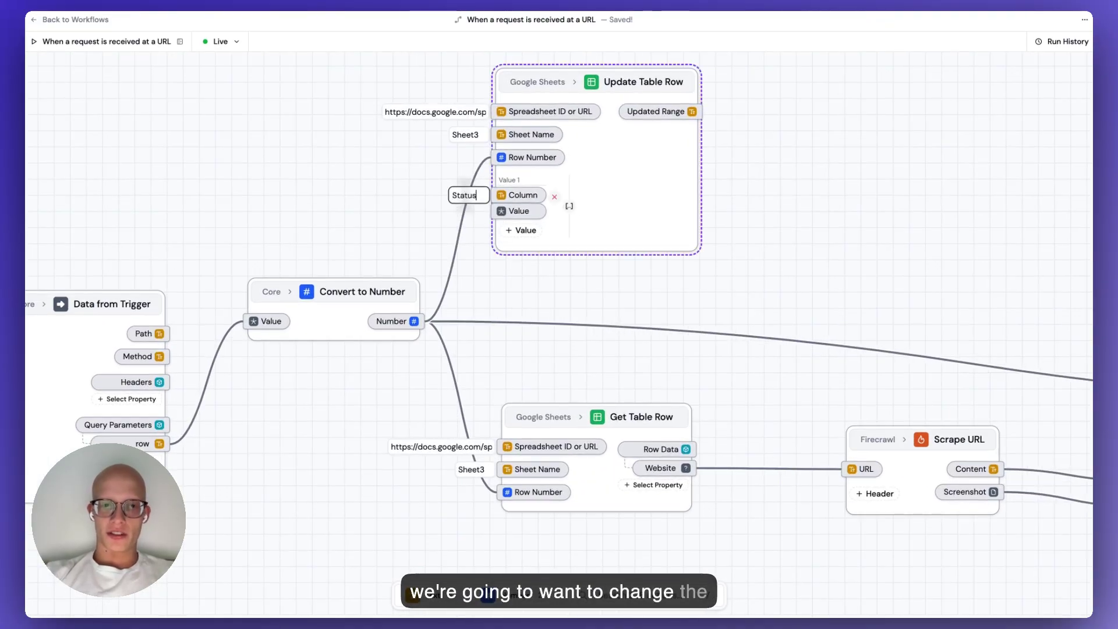
{"action": "left_click", "coordinate": [480, 260]}
Feed a Number node of 1 into the node's Value input.
{"action": "key", "text": "2"}
{"action": "left_click", "coordinate": [379, 251]}
{"action": "type", "text": "1"}
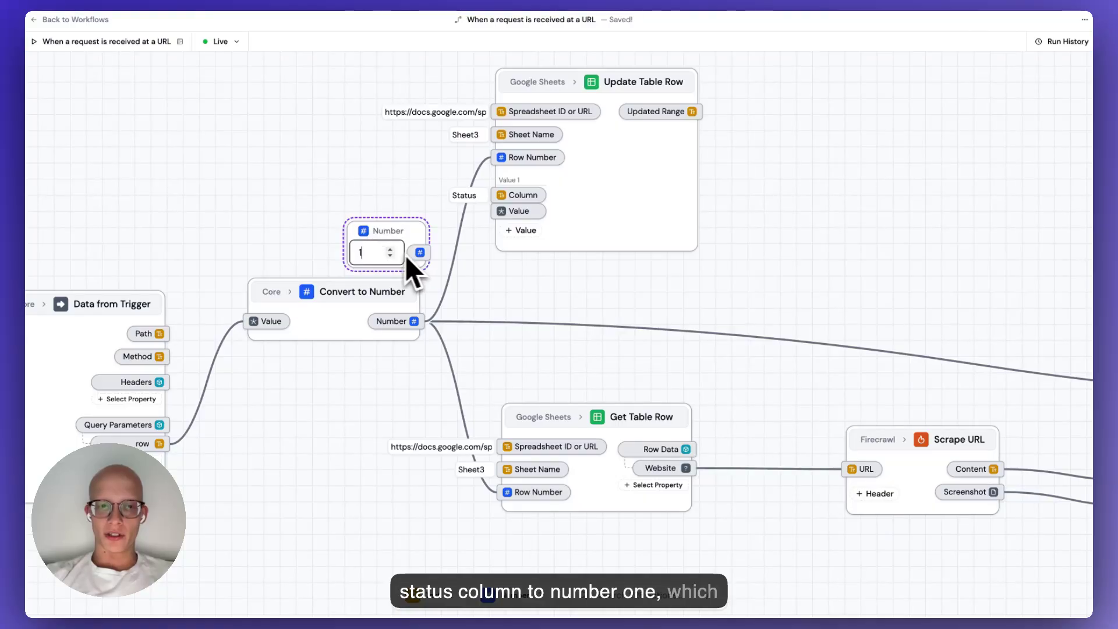
{"action": "left_click_drag", "start_coordinate": [420, 252], "coordinate": [506, 212]}
{"action": "left_click_drag", "start_coordinate": [394, 224], "coordinate": [406, 215]}
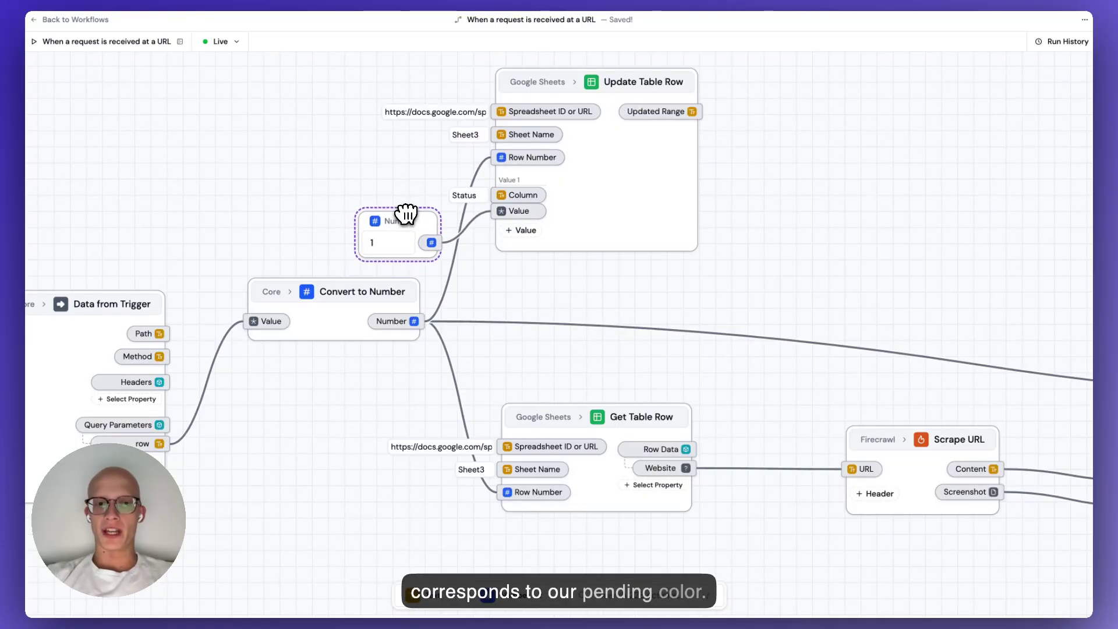
{"action": "scroll", "coordinate": [464, 287], "scroll_direction": "down", "scroll_amount": 2}
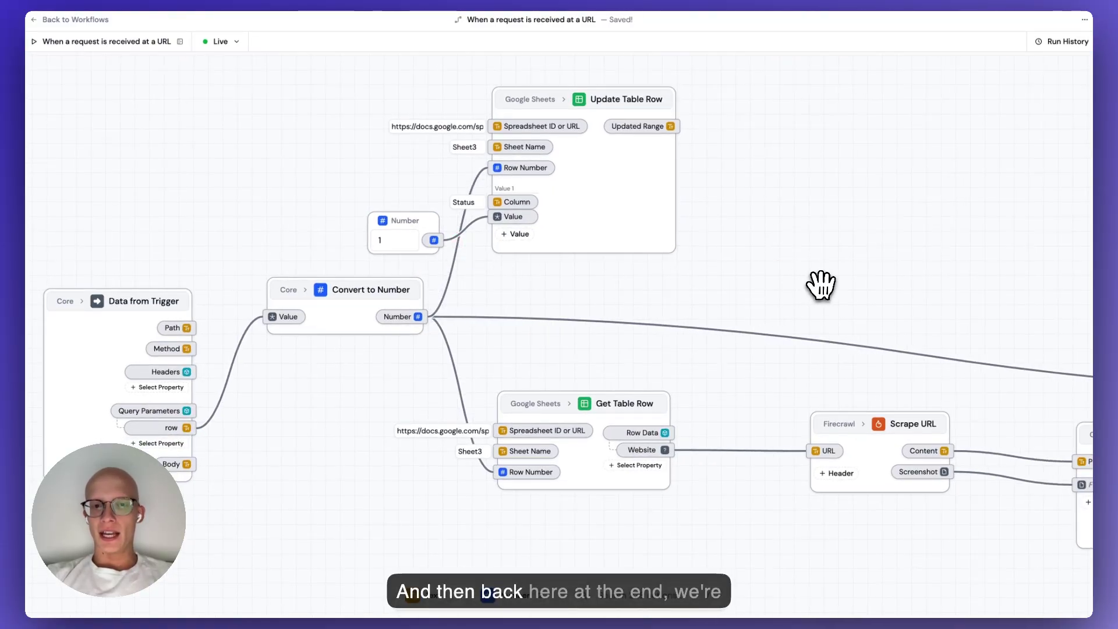
Add a fourth column-value pair with column 'Status' to the final Update Table Row node.
{"action": "left_click_drag", "start_coordinate": [820, 286], "coordinate": [213, 140]}
{"action": "left_click_drag", "start_coordinate": [591, 181], "coordinate": [332, 160]}
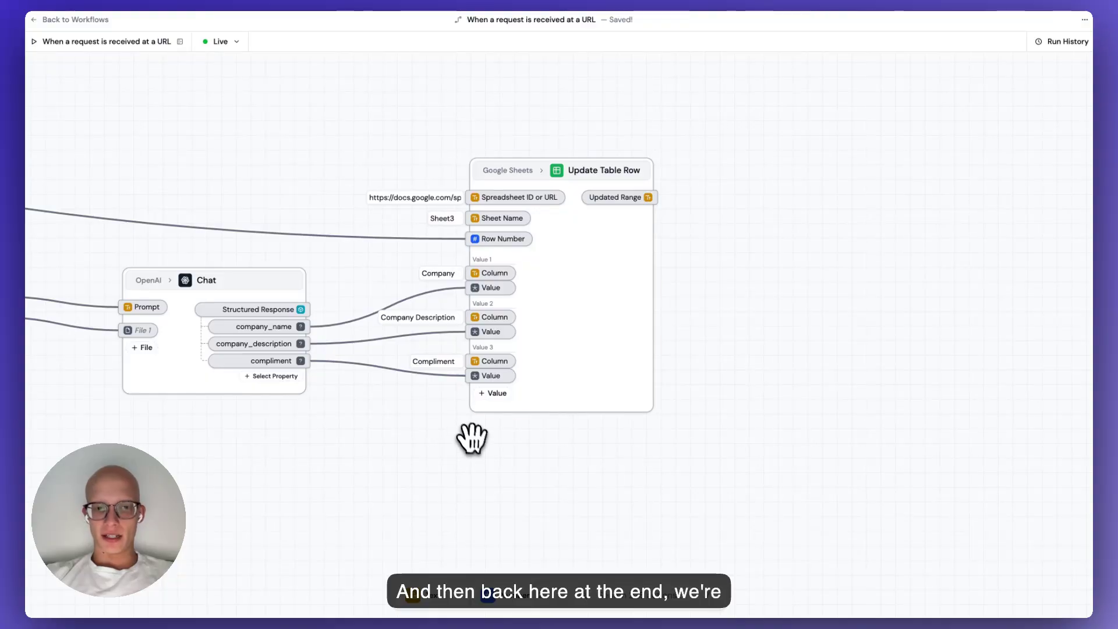
{"action": "left_click_drag", "start_coordinate": [469, 442], "coordinate": [539, 382]}
{"action": "scroll", "coordinate": [540, 382], "scroll_direction": "up", "scroll_amount": 1}
{"action": "left_click", "coordinate": [562, 333]}
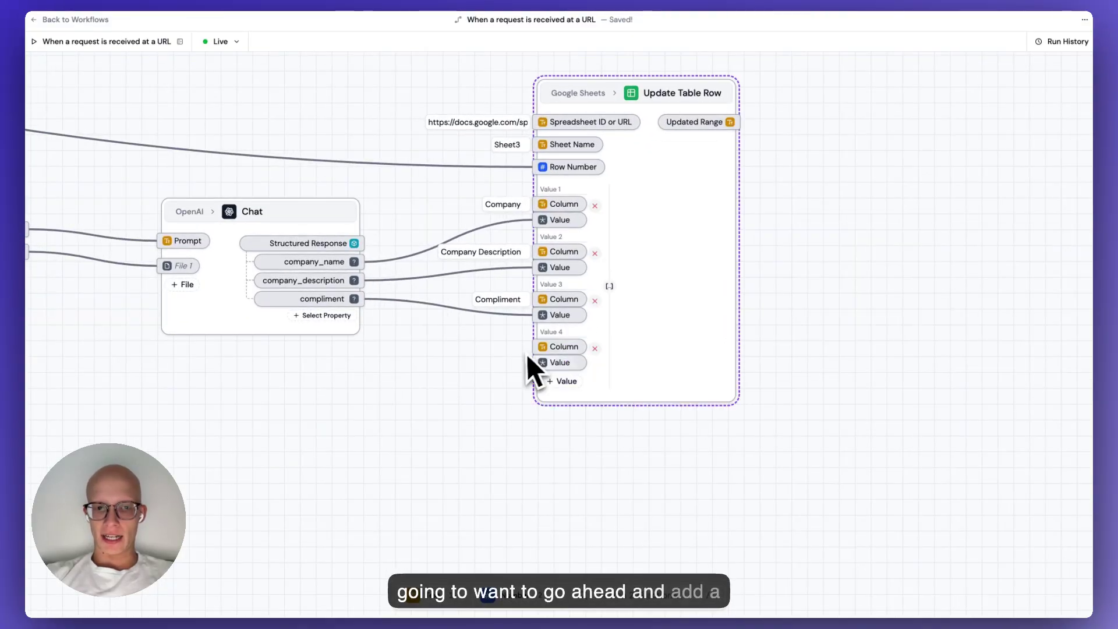
{"action": "left_click", "coordinate": [506, 348]}
{"action": "type", "text": "Status"}
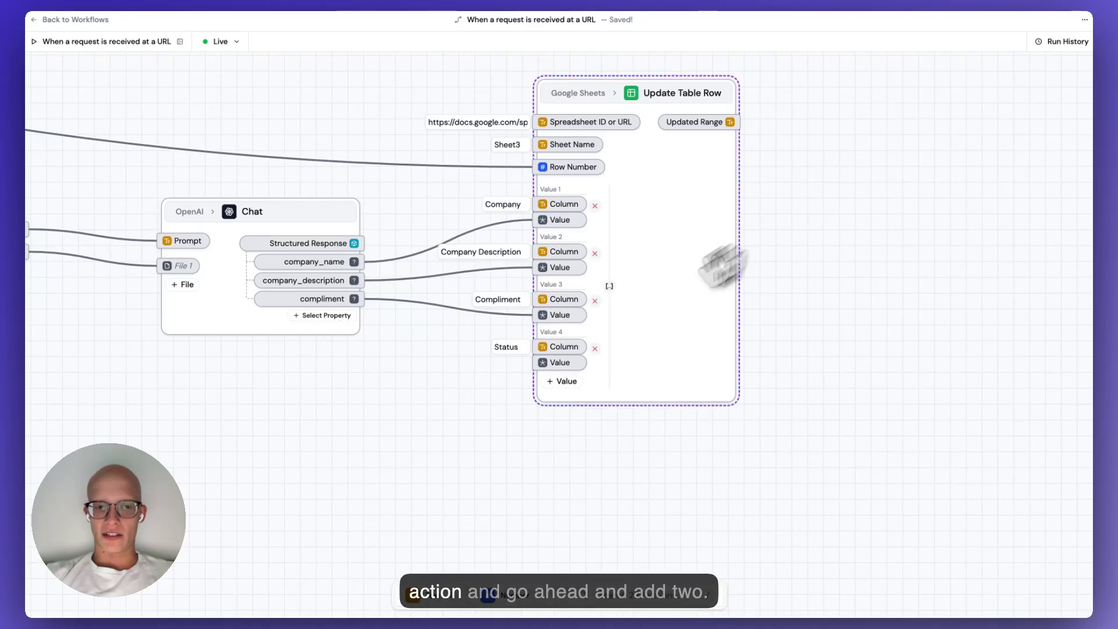
Wire a Number node of 2 into Value 4.
{"action": "double_click", "coordinate": [449, 436]}
{"action": "left_click", "coordinate": [399, 436]}
{"action": "type", "text": "2"}
{"action": "left_click_drag", "start_coordinate": [448, 436], "coordinate": [544, 362]}
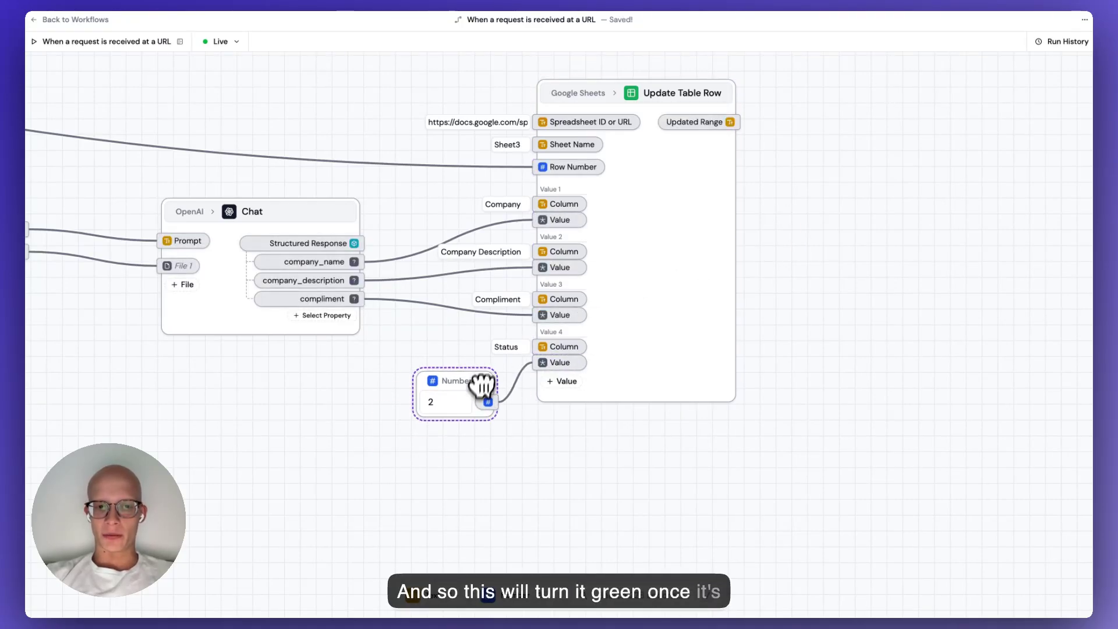
{"action": "left_click", "coordinate": [474, 454]}
Return to the Mock Leads spreadsheet.
{"action": "left_click_drag", "start_coordinate": [474, 454], "coordinate": [594, 452]}
{"action": "scroll", "coordinate": [593, 451], "scroll_direction": "down", "scroll_amount": 2}
{"action": "left_click_drag", "start_coordinate": [404, 430], "coordinate": [539, 406]}
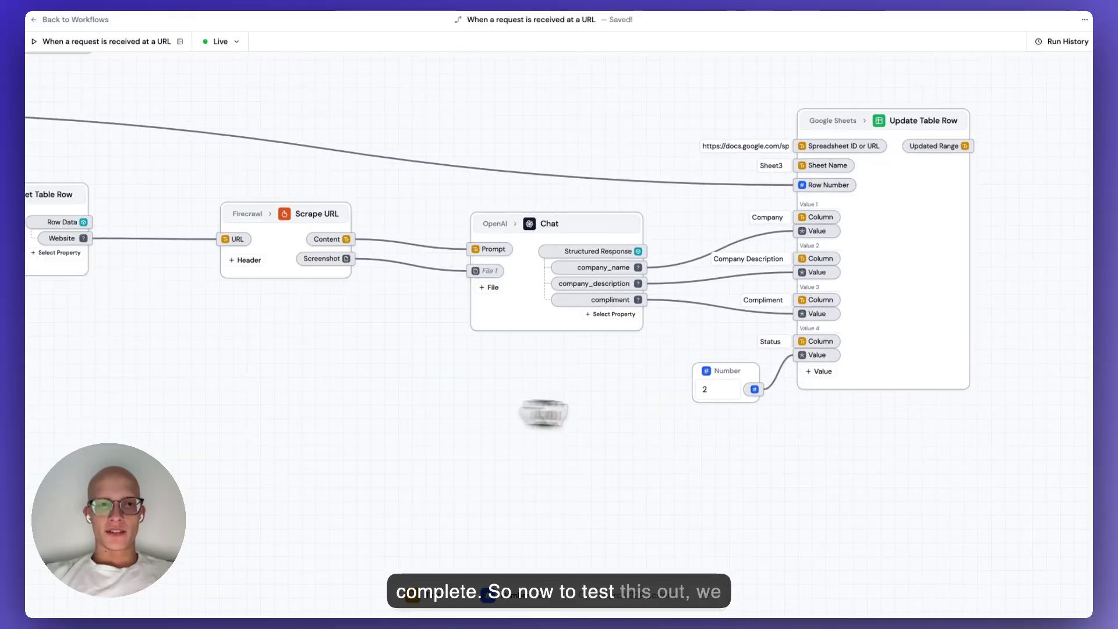
{"action": "left_click", "coordinate": [320, 2]}
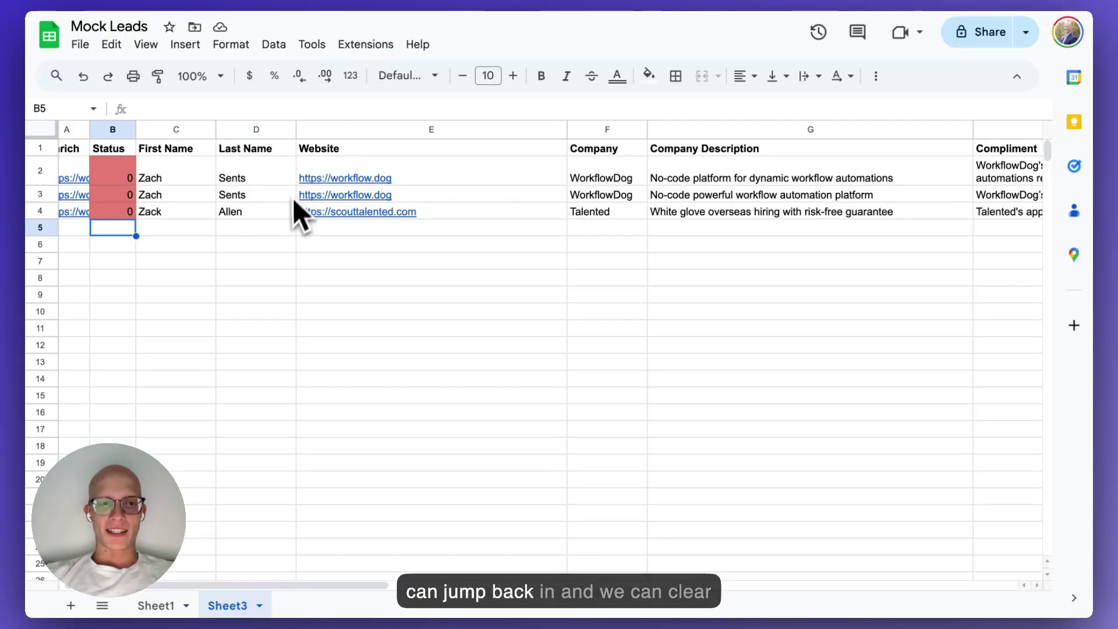
Clear the old enrichment results in F2:H4.
{"action": "scroll", "coordinate": [317, 296], "scroll_direction": "left", "scroll_amount": 1}
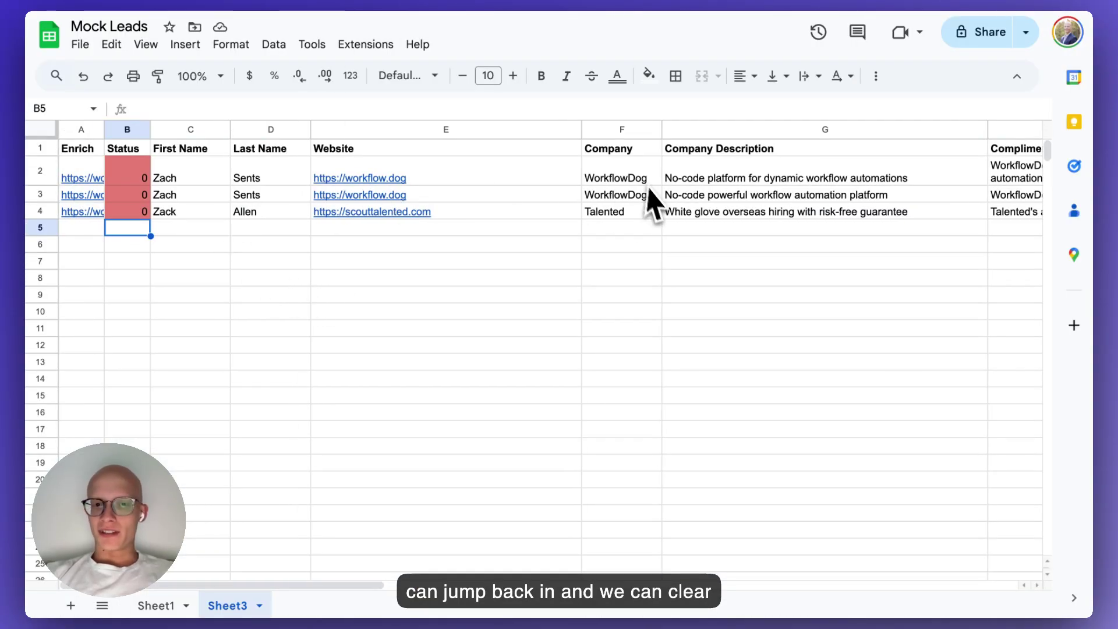
{"action": "left_click_drag", "start_coordinate": [616, 175], "coordinate": [1034, 215]}
{"action": "key", "text": "Delete"}
{"action": "left_click", "coordinate": [450, 351]}
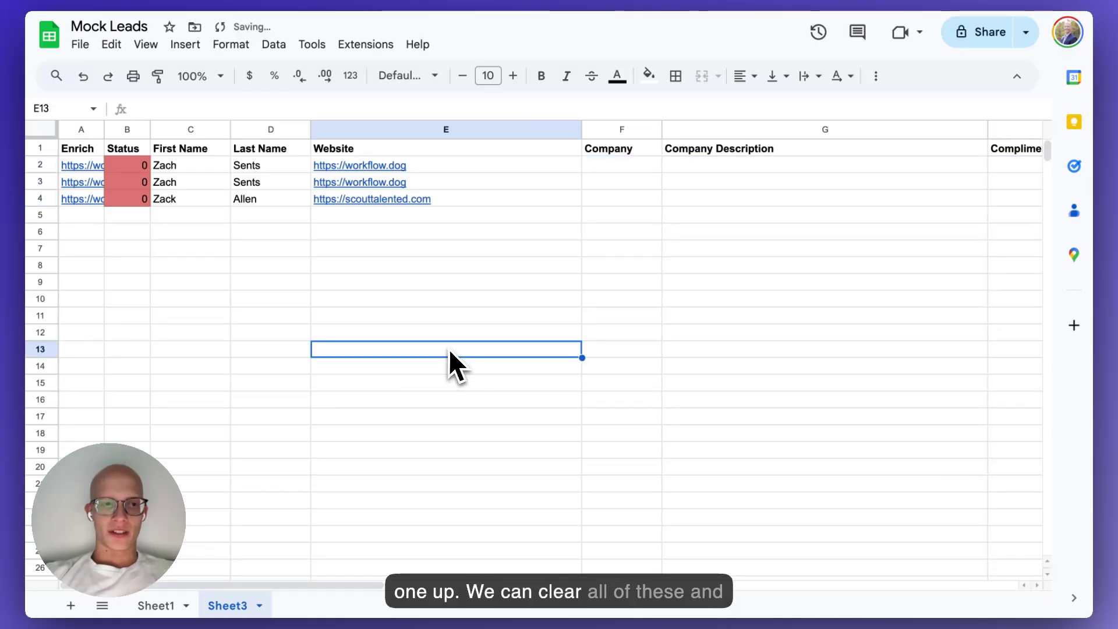
Run row 2's Enrich link and check its Status turns green at 2.
{"action": "left_click", "coordinate": [81, 166]}
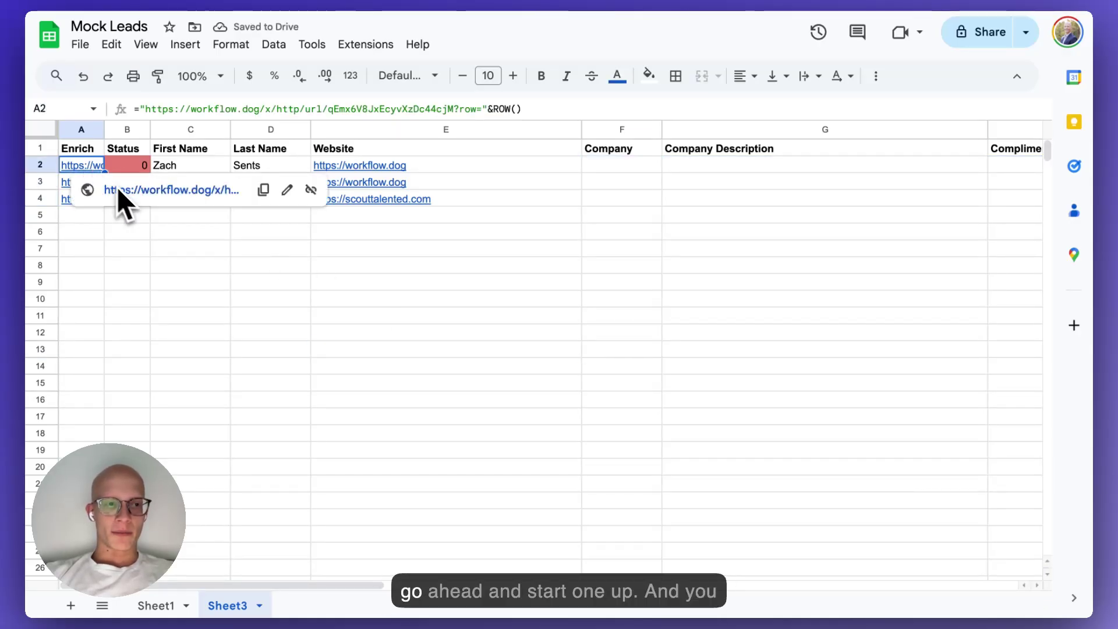
{"action": "left_click", "coordinate": [119, 187]}
{"action": "left_click", "coordinate": [327, 3]}
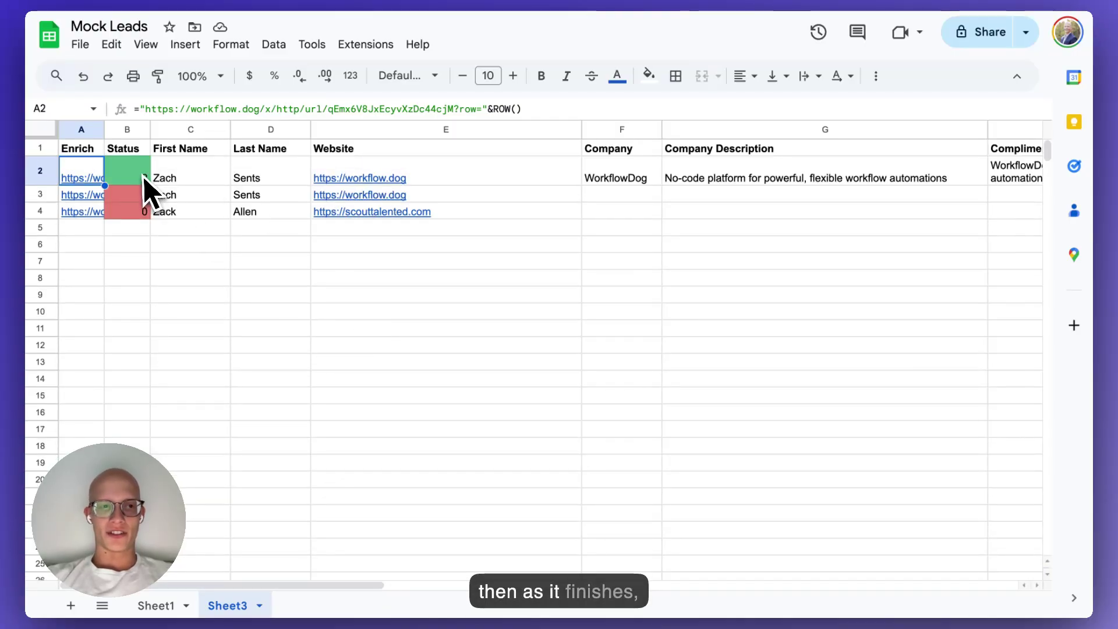
{"action": "left_click", "coordinate": [144, 178]}
{"action": "left_click", "coordinate": [199, 175]}
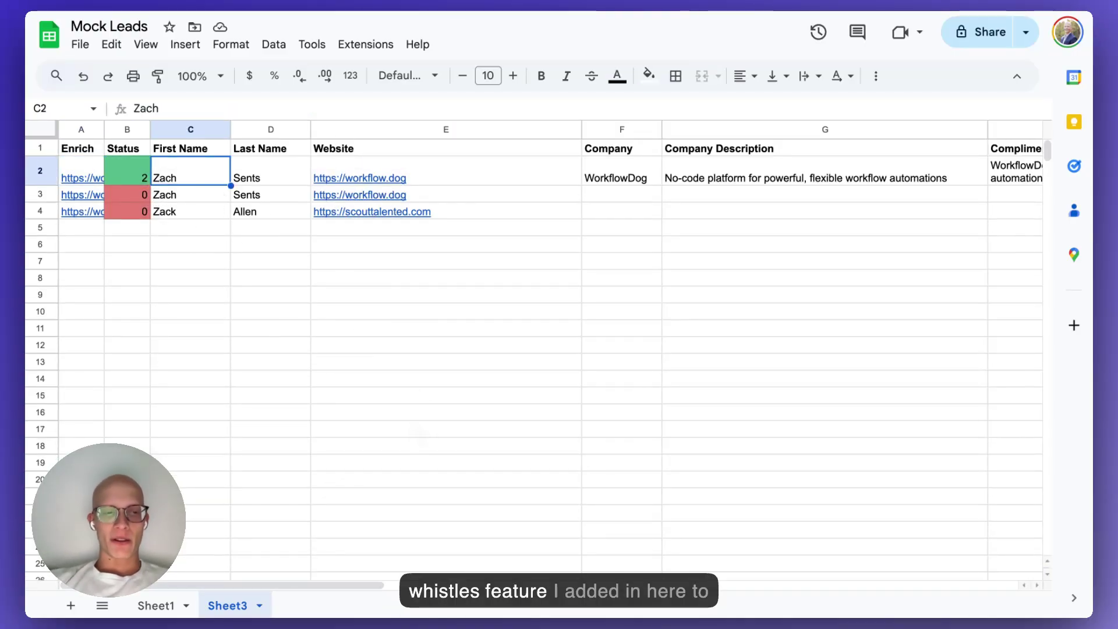
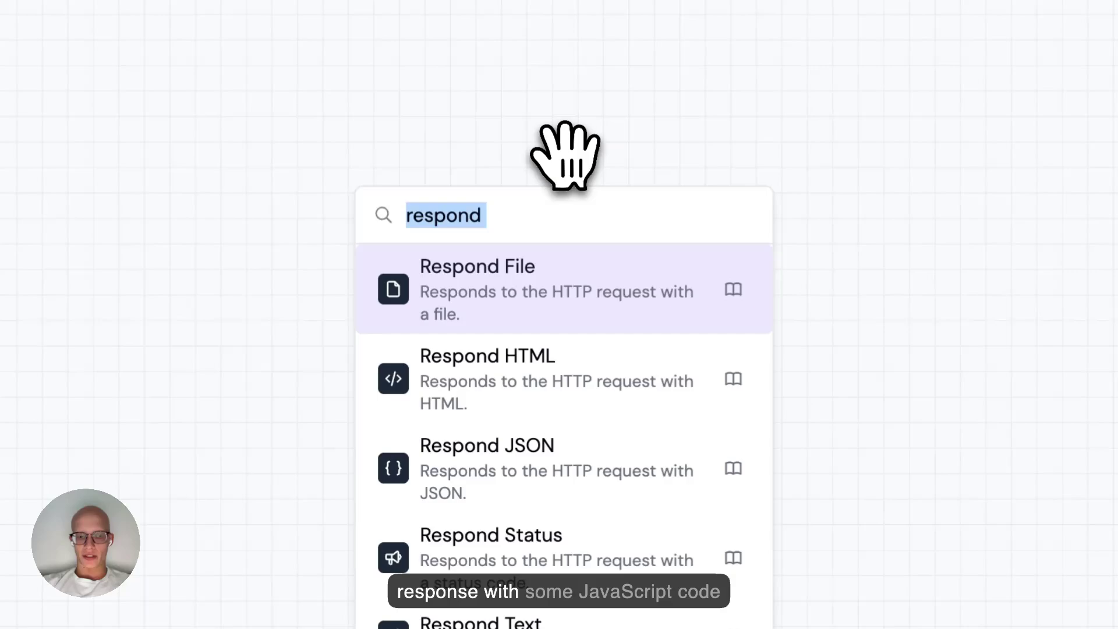
Search 'respond', add a Respond HTML node, and open its empty Body field in settings.
{"action": "type", "text": "respond"}
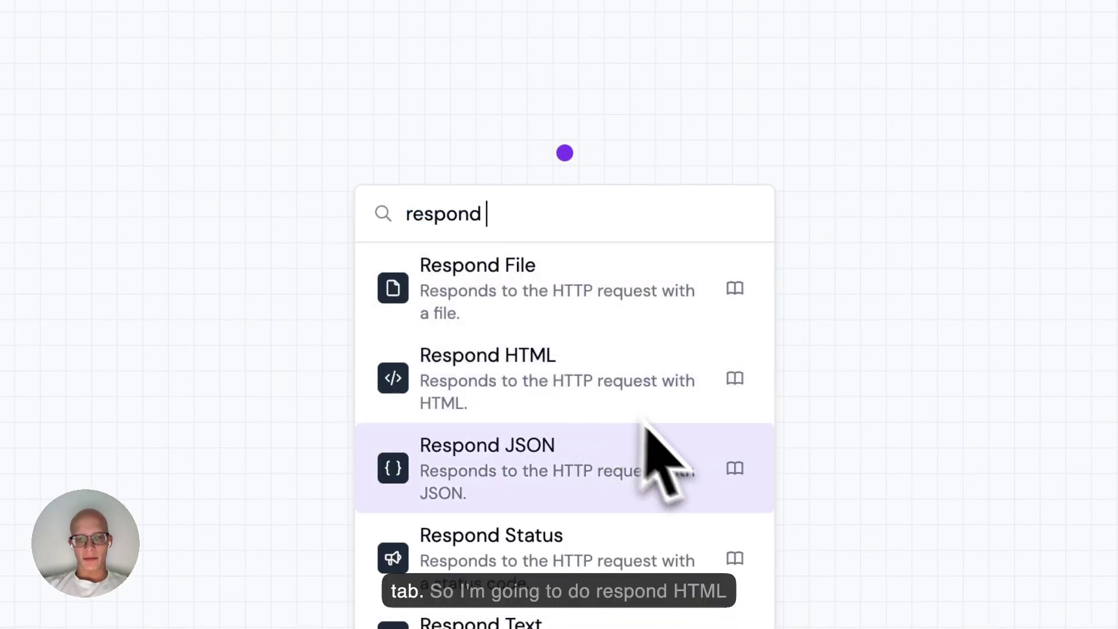
{"action": "left_click", "coordinate": [576, 375]}
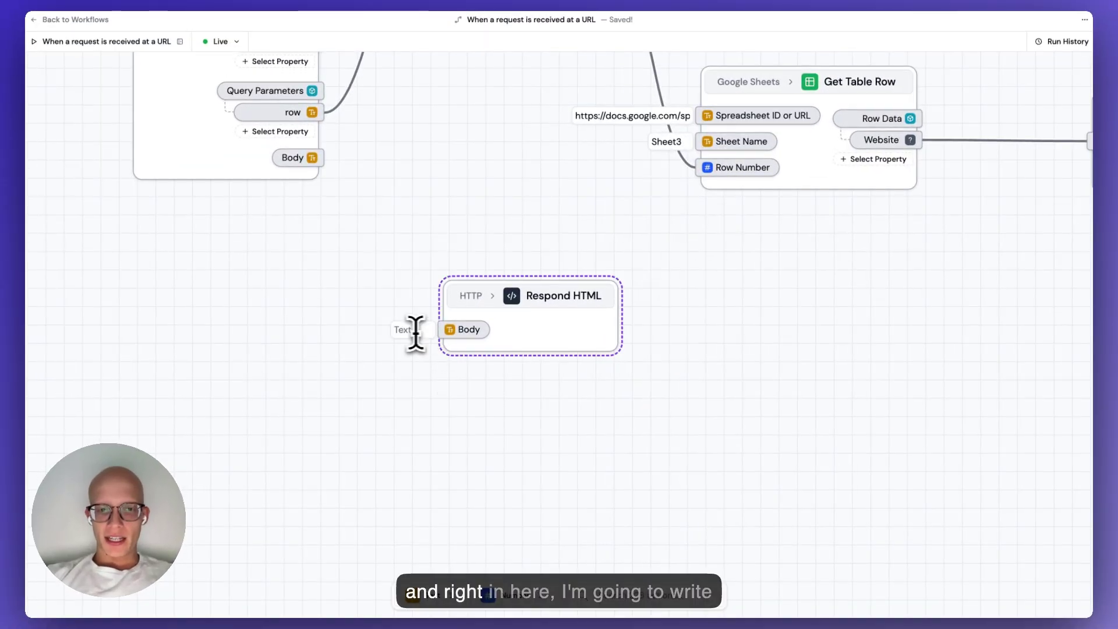
{"action": "left_click", "coordinate": [406, 331]}
{"action": "type", "text": "<"}
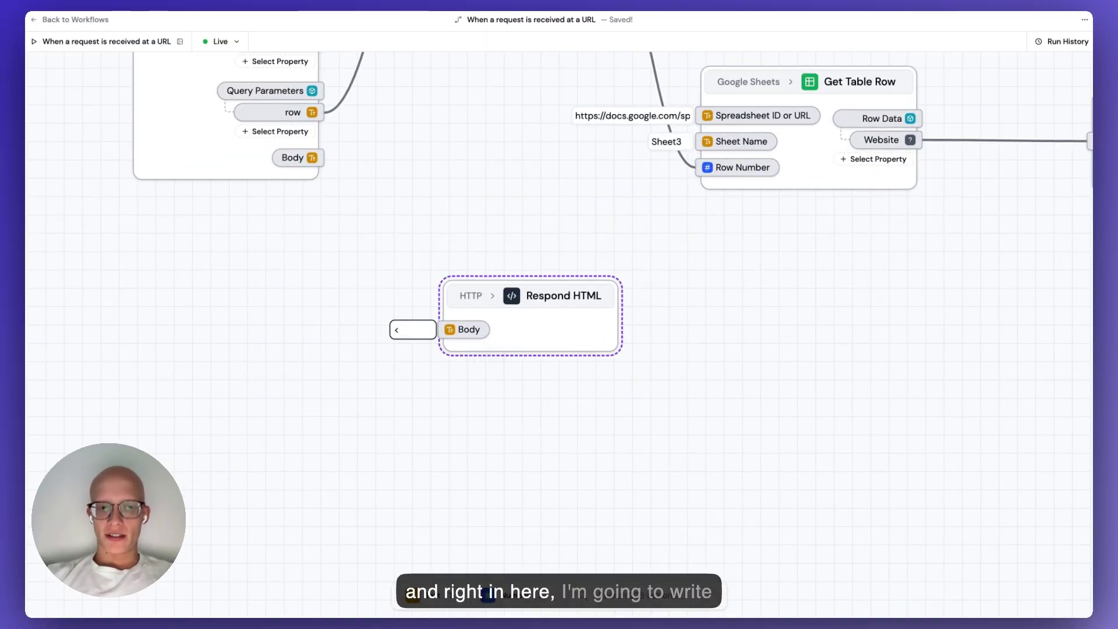
{"action": "key", "text": "BackSpace"}
{"action": "left_click", "coordinate": [603, 331]}
{"action": "left_click", "coordinate": [934, 228]}
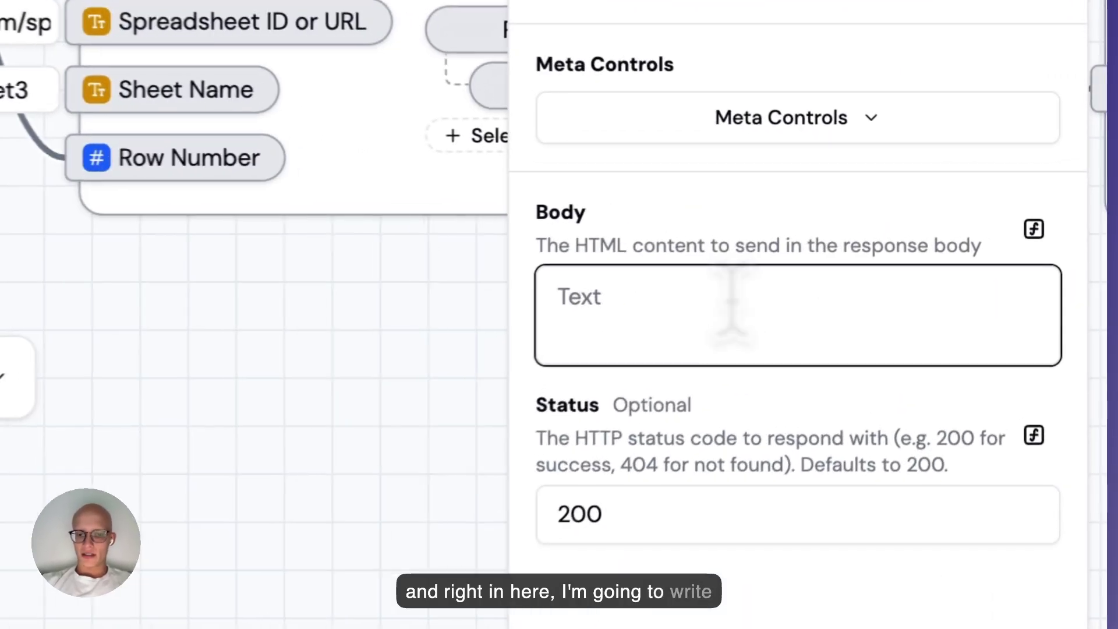
Set the Respond HTML Body to <script>window.onload = () => {window.close()}</script>.
{"action": "type", "text": "<script>"}
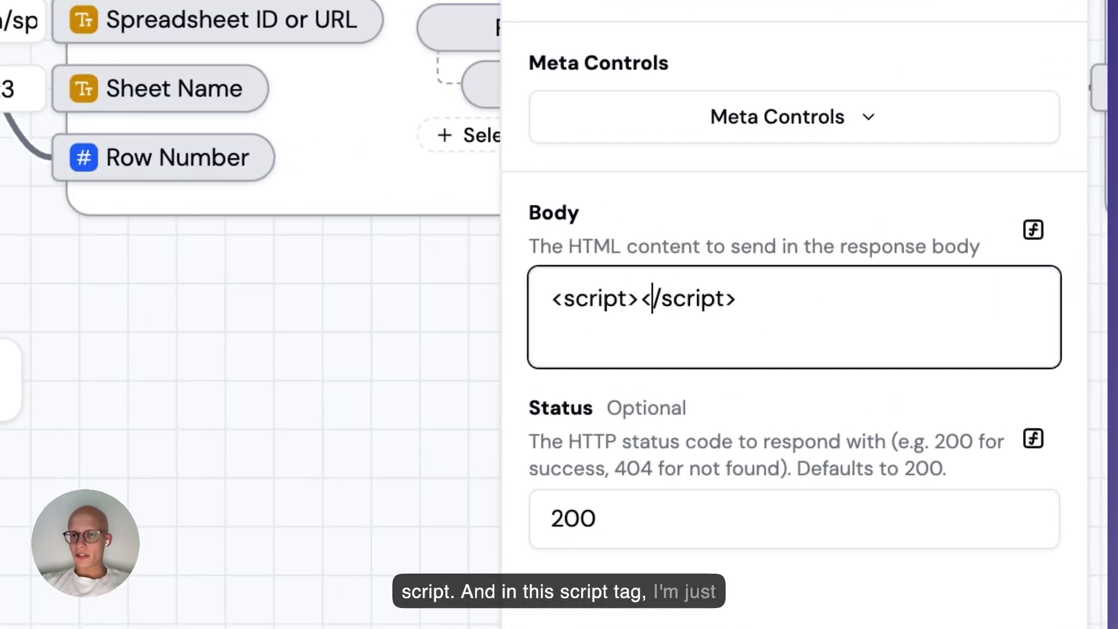
{"action": "type", "text": "window.onload"}
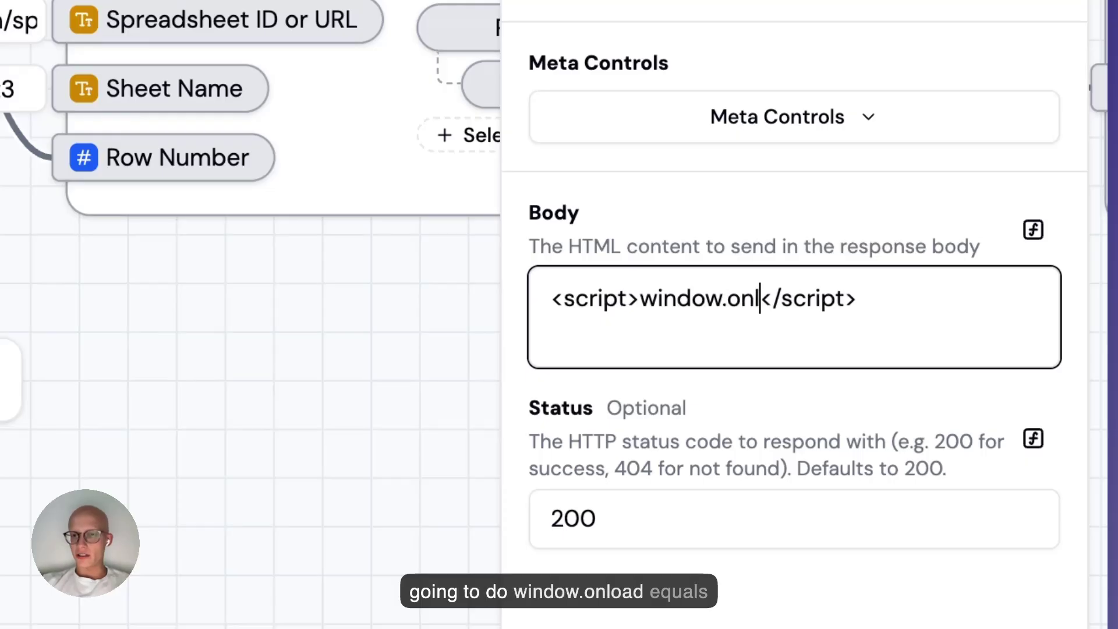
{"action": "type", "text": " = () => {wi"}
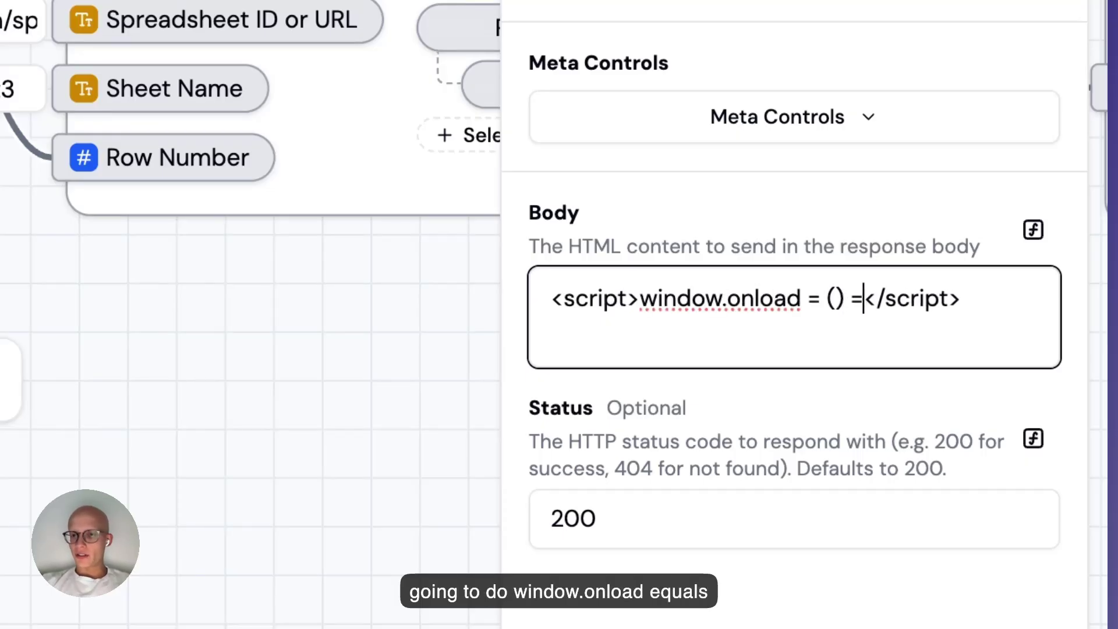
{"action": "type", "text": "ndow"}
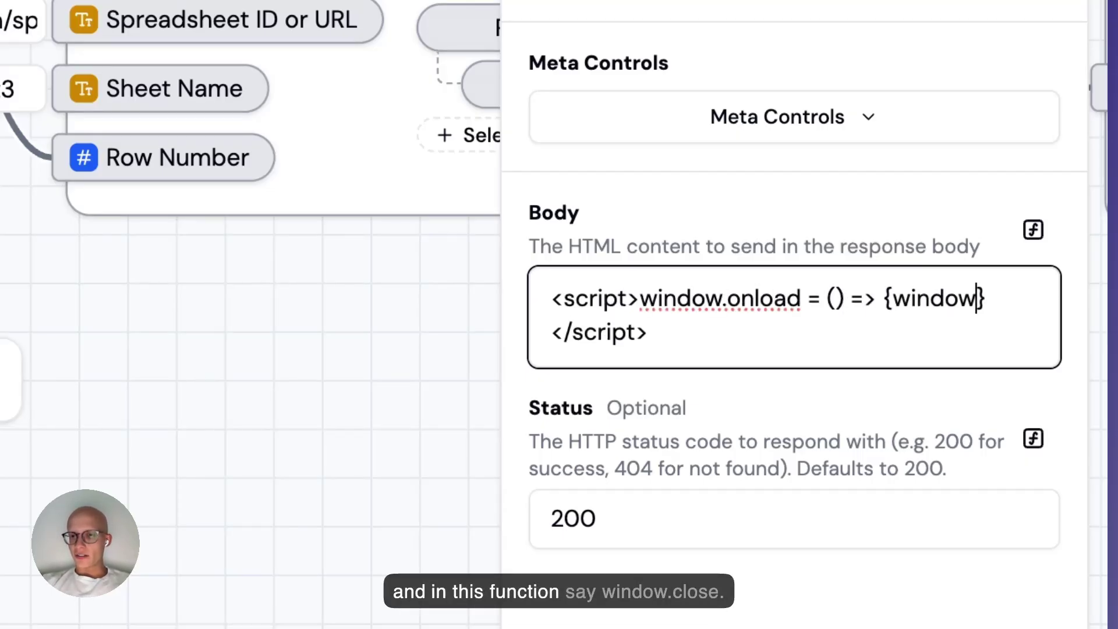
{"action": "type", "text": ".close()"}
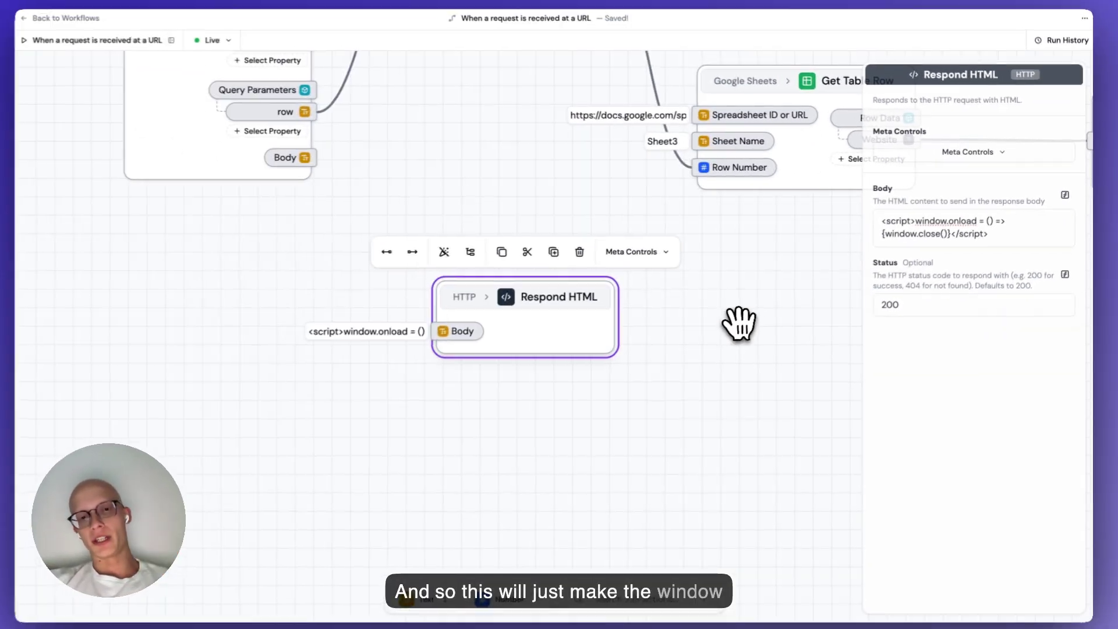
{"action": "left_click", "coordinate": [652, 387]}
{"action": "scroll", "coordinate": [655, 385], "scroll_direction": "down", "scroll_amount": 5}
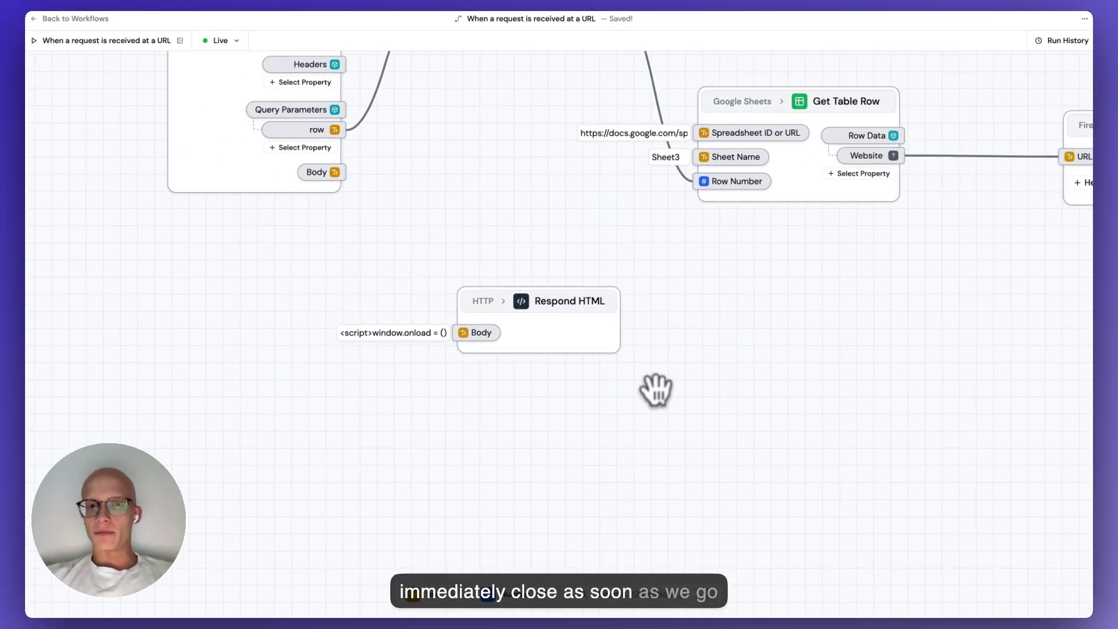
{"action": "scroll", "coordinate": [578, 438], "scroll_direction": "right", "scroll_amount": 3}
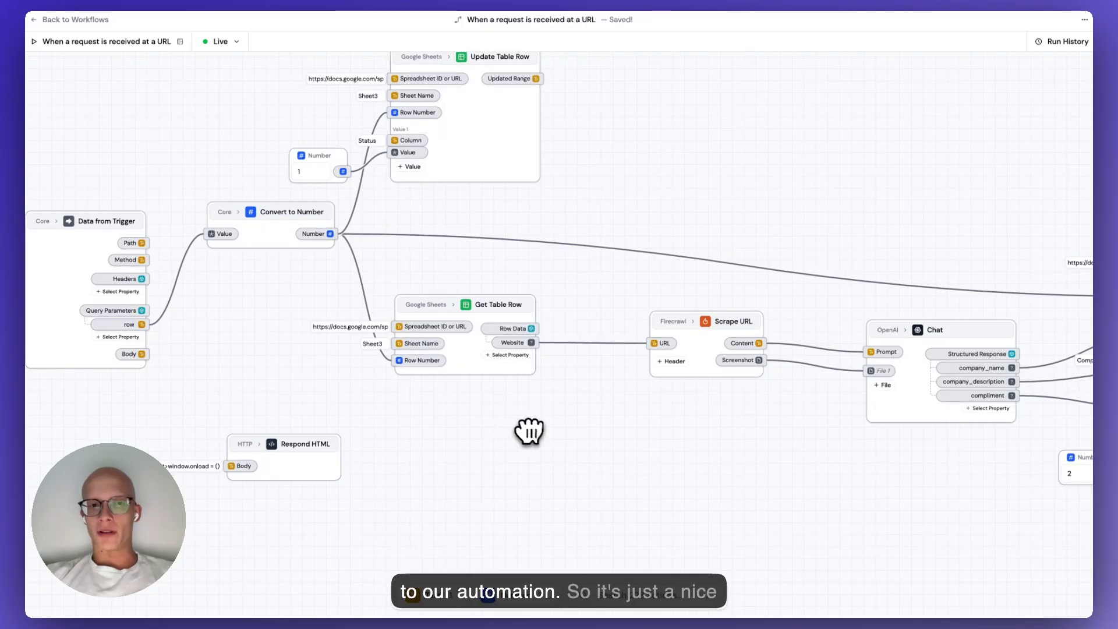
{"action": "scroll", "coordinate": [529, 432], "scroll_direction": "down", "scroll_amount": 2}
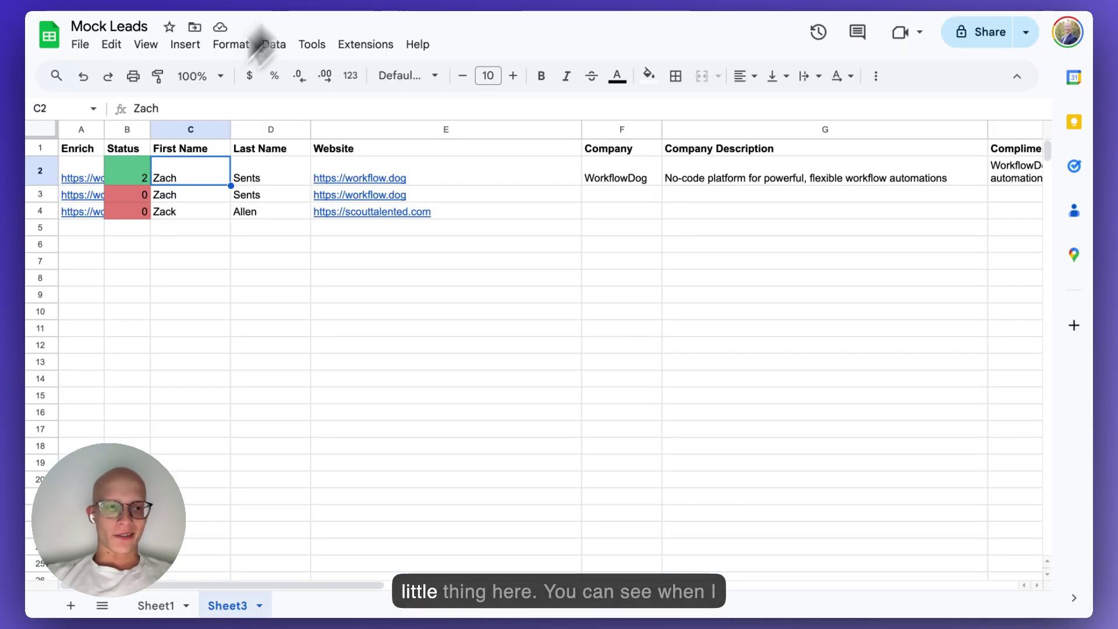
Run row 3's Enrich link and check its Status result.
{"action": "mouse_move", "coordinate": [83, 200]}
{"action": "left_click", "coordinate": [133, 276]}
{"action": "left_click", "coordinate": [97, 198]}
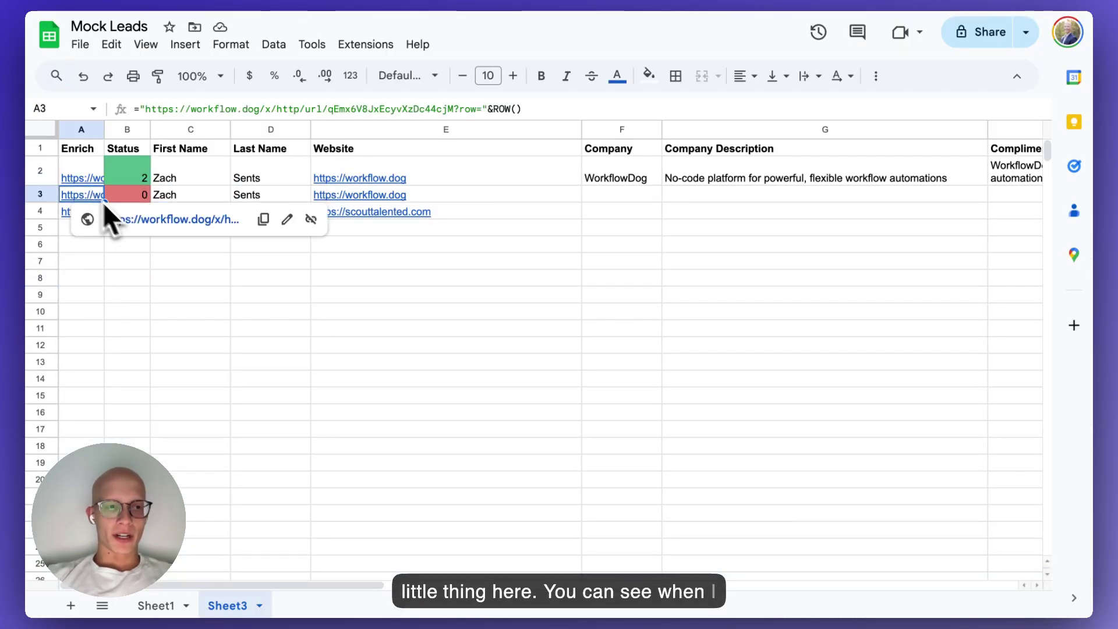
{"action": "left_click", "coordinate": [131, 220]}
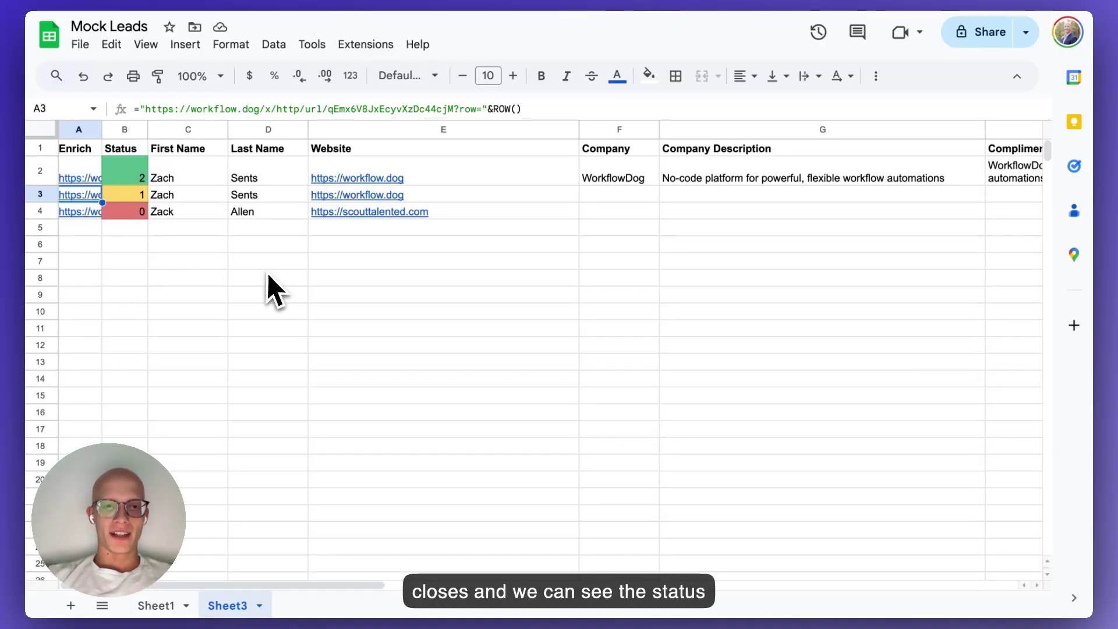
{"action": "scroll", "coordinate": [270, 288], "scroll_direction": "right", "scroll_amount": 3}
{"action": "scroll", "coordinate": [274, 289], "scroll_direction": "left", "scroll_amount": 3}
Run row 4's Enrich link and confirm its Status turns green at 2.
{"action": "left_click", "coordinate": [103, 213]}
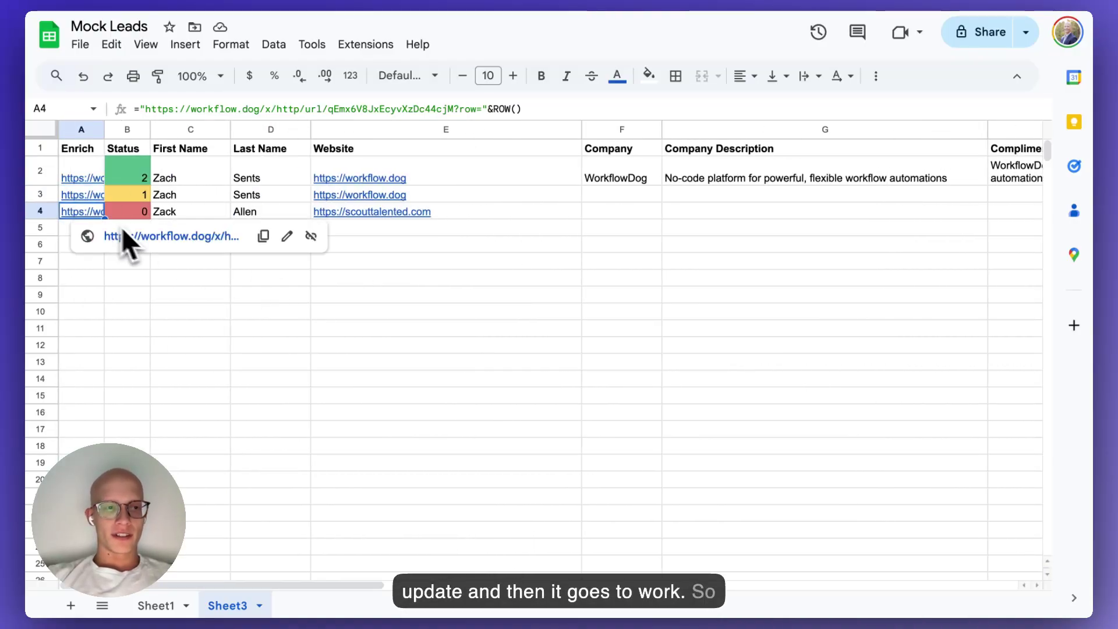
{"action": "left_click", "coordinate": [122, 236]}
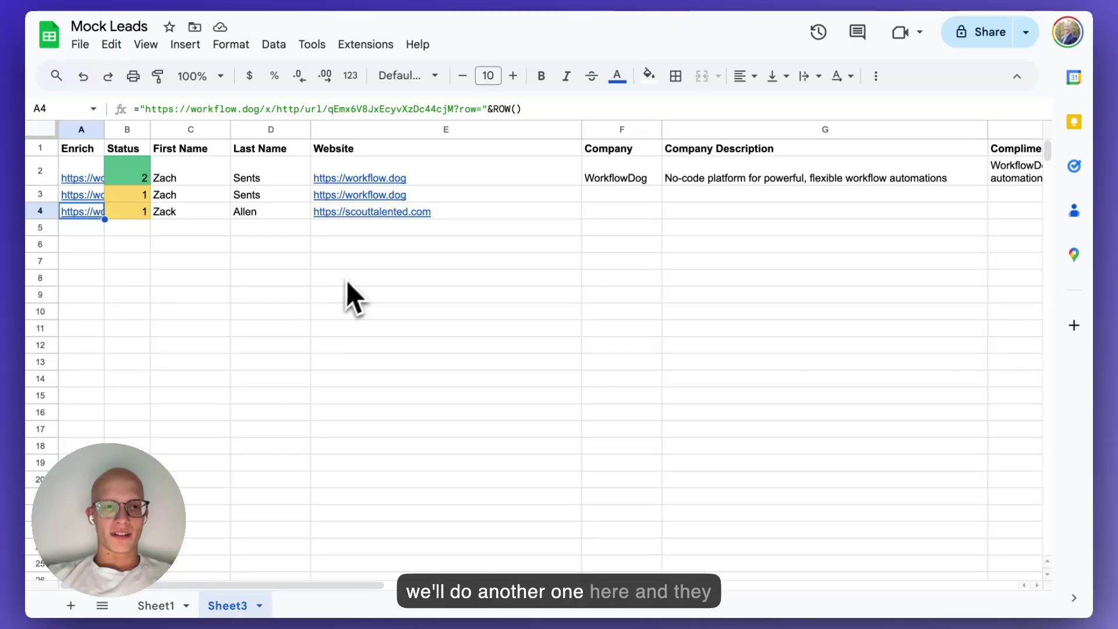
{"action": "scroll", "coordinate": [436, 299], "scroll_direction": "right", "scroll_amount": 2}
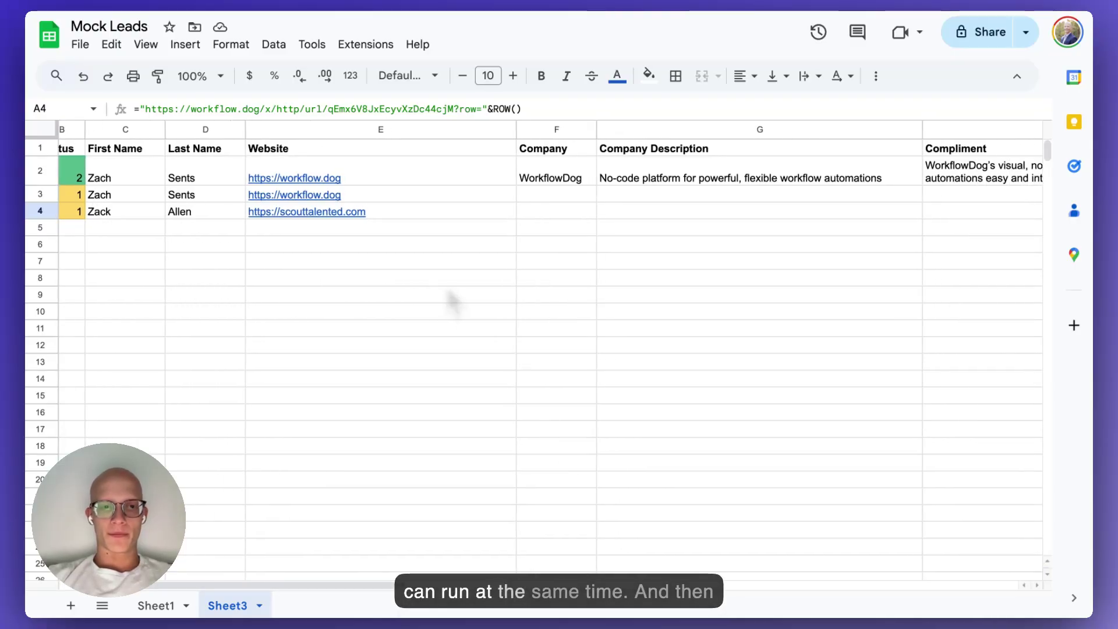
{"action": "scroll", "coordinate": [448, 299], "scroll_direction": "left", "scroll_amount": 2}
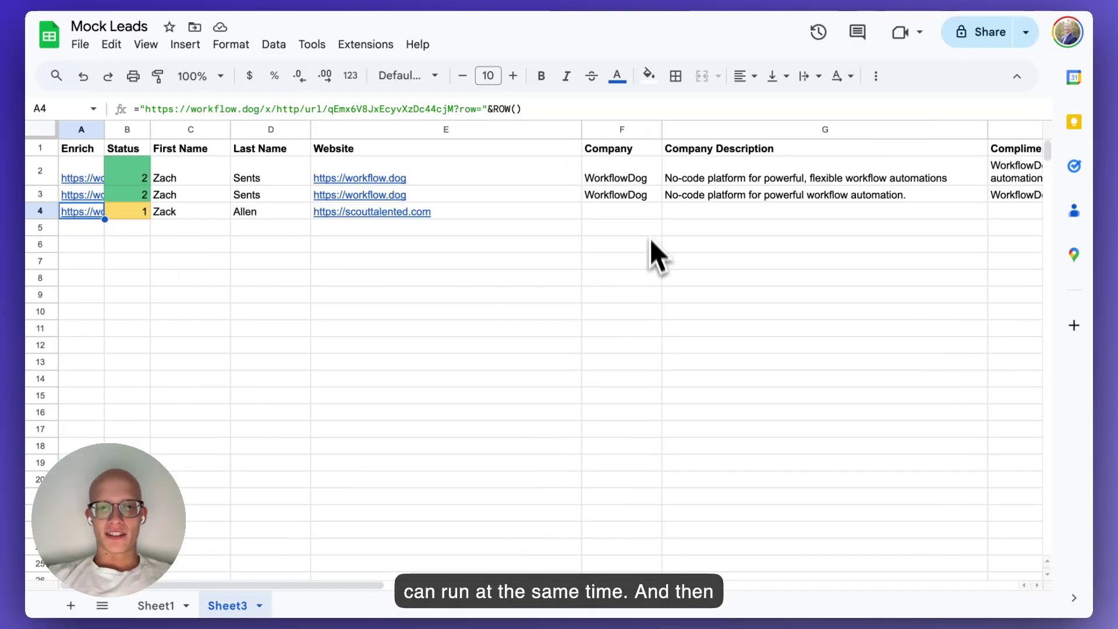
{"action": "scroll", "coordinate": [686, 242], "scroll_direction": "right", "scroll_amount": 5}
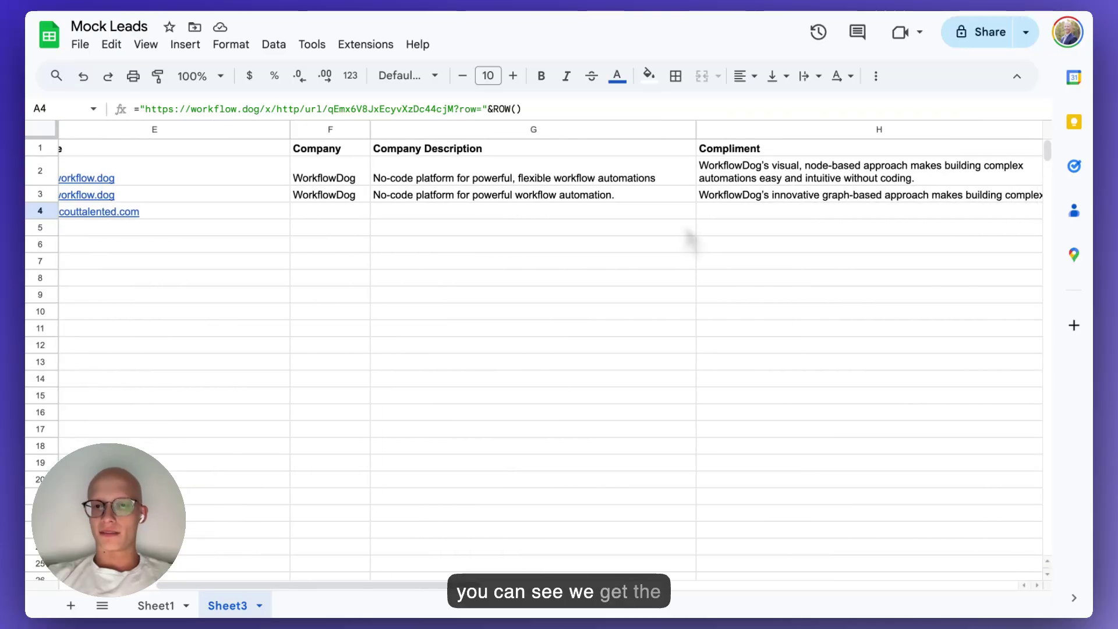
{"action": "scroll", "coordinate": [686, 239], "scroll_direction": "left", "scroll_amount": 5}
{"action": "left_click", "coordinate": [190, 294]}
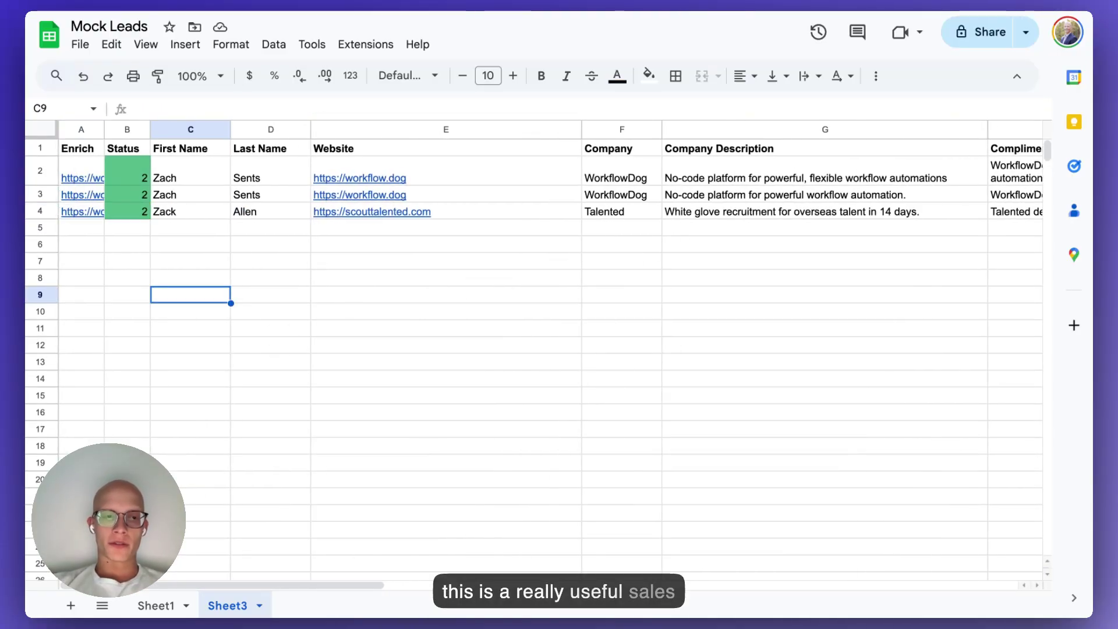